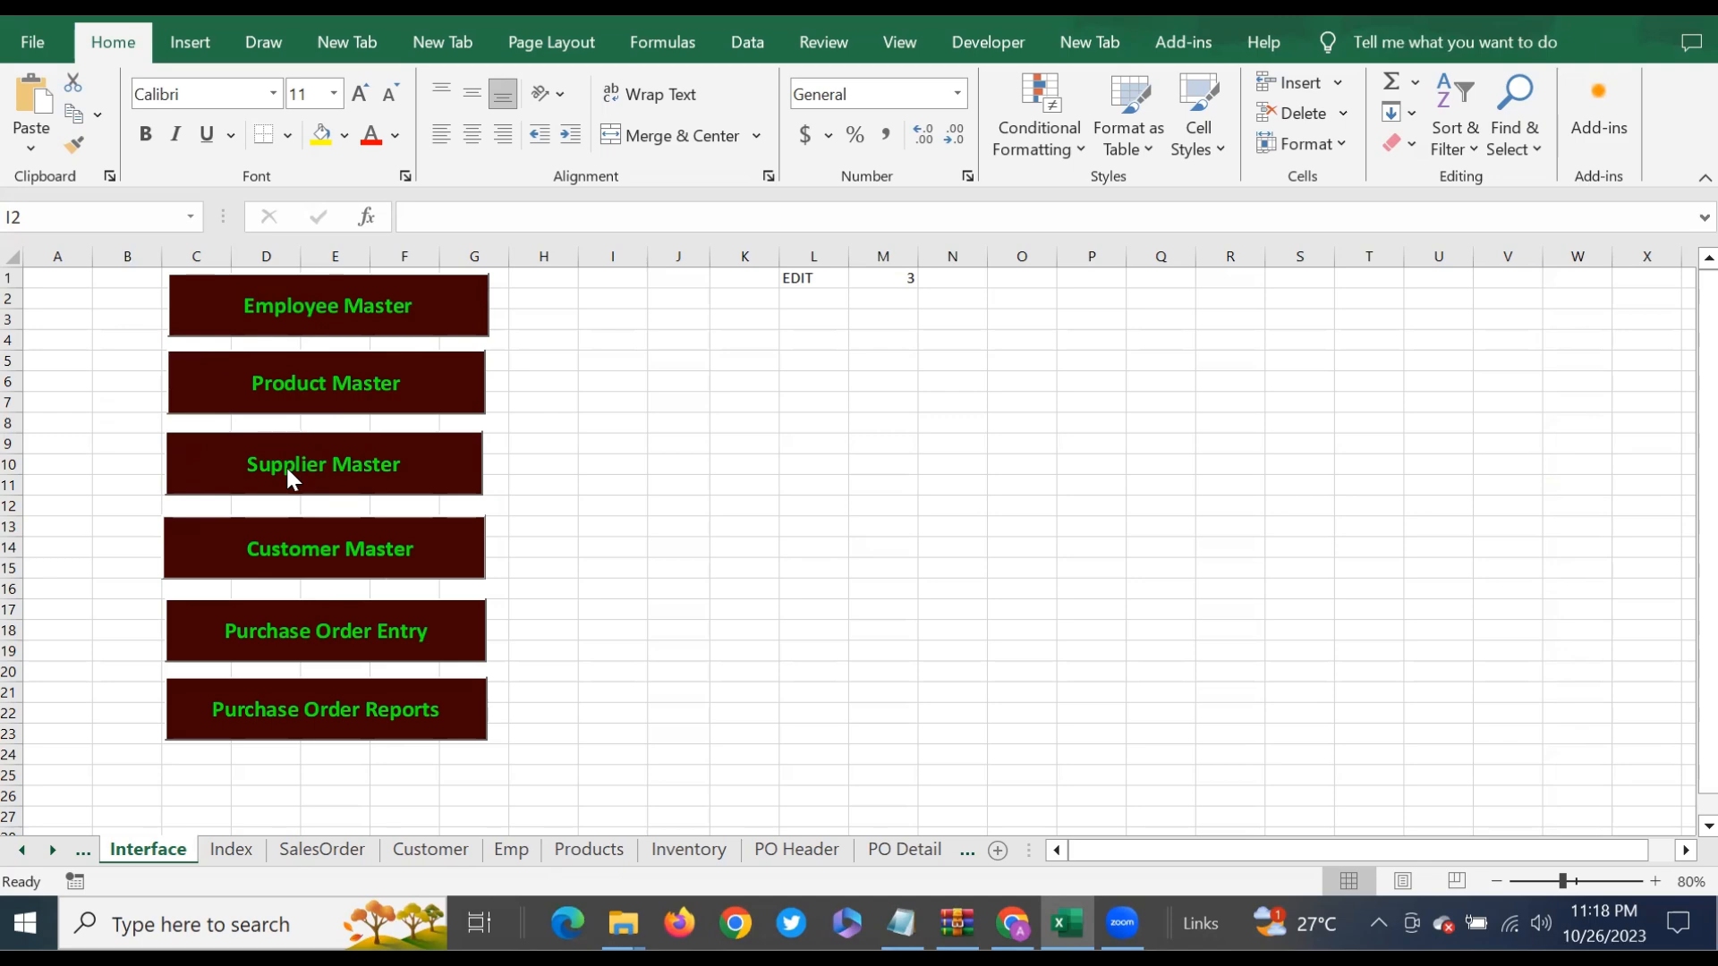
Step: View the Employee Master form and the Product Master form from the Interface sheet, closing each one
click(325, 309)
click(325, 311)
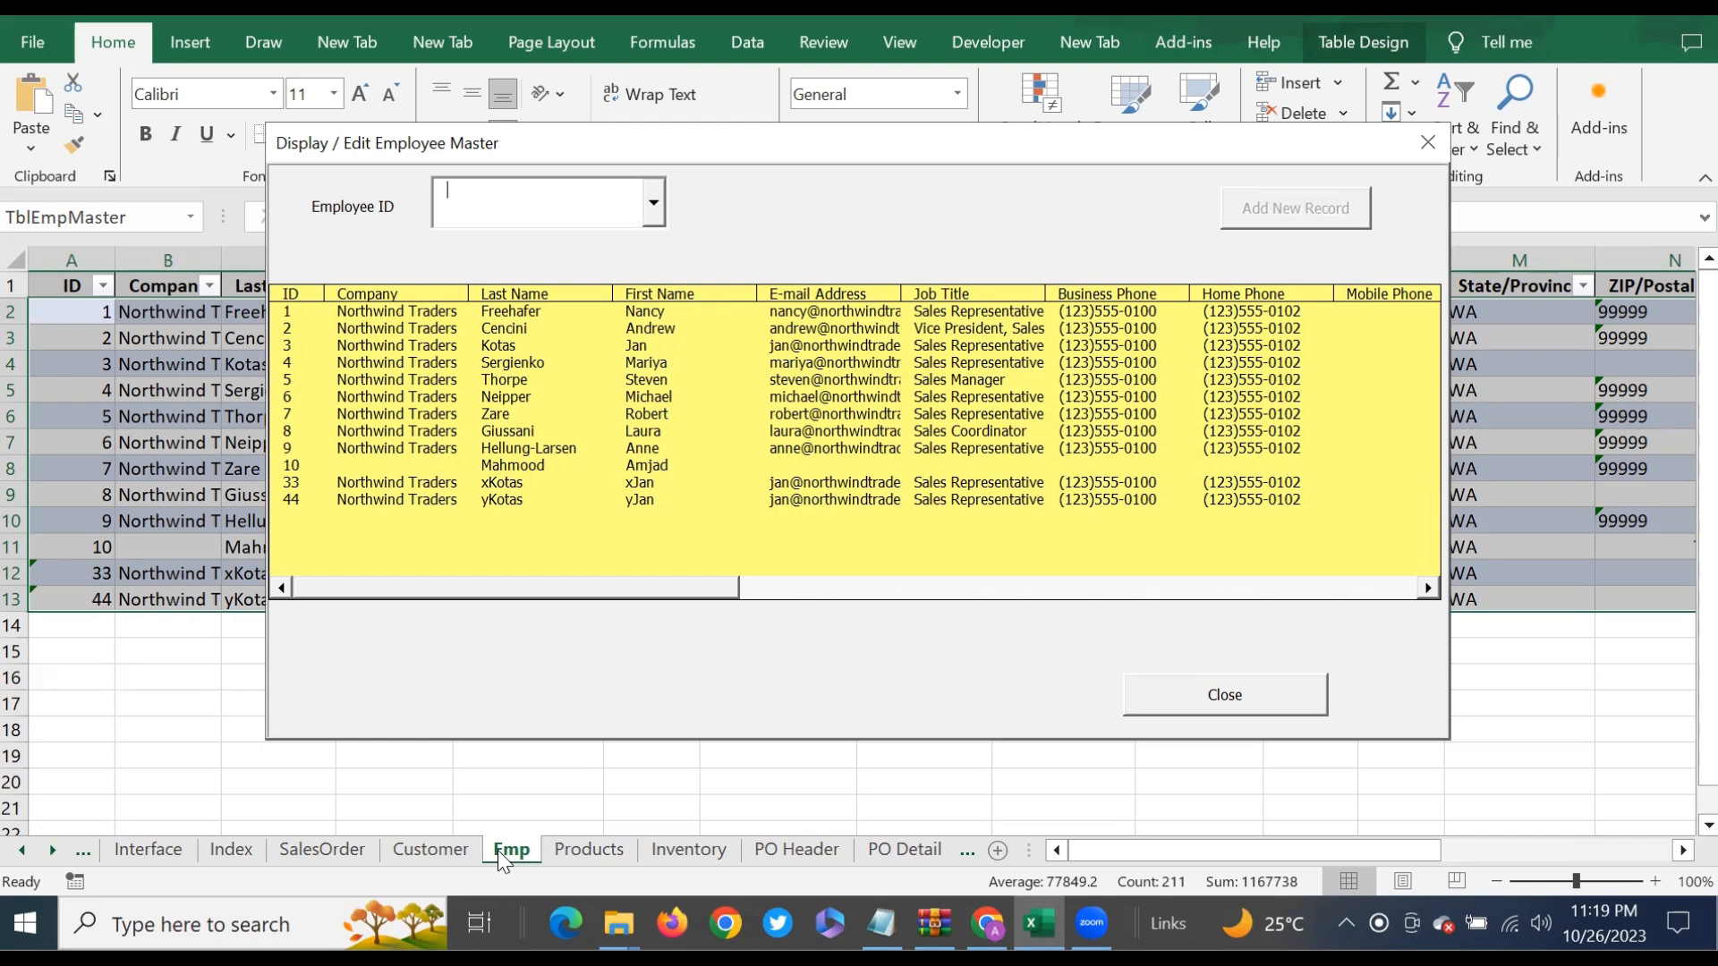
click(1242, 707)
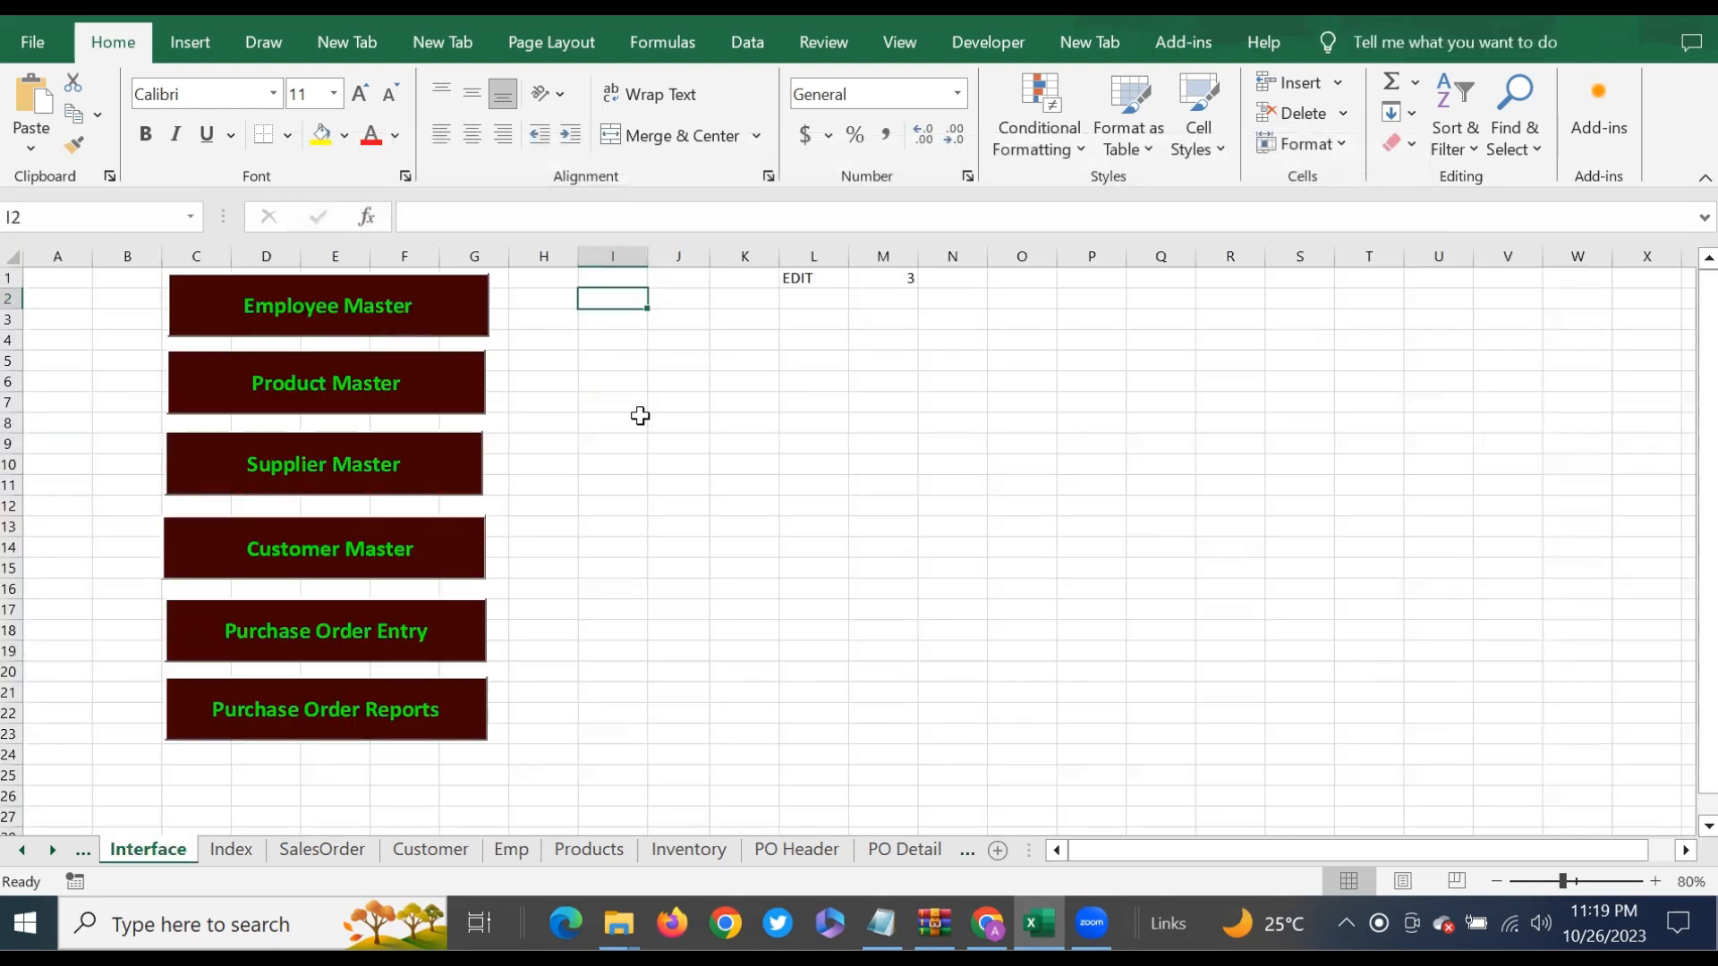
click(310, 385)
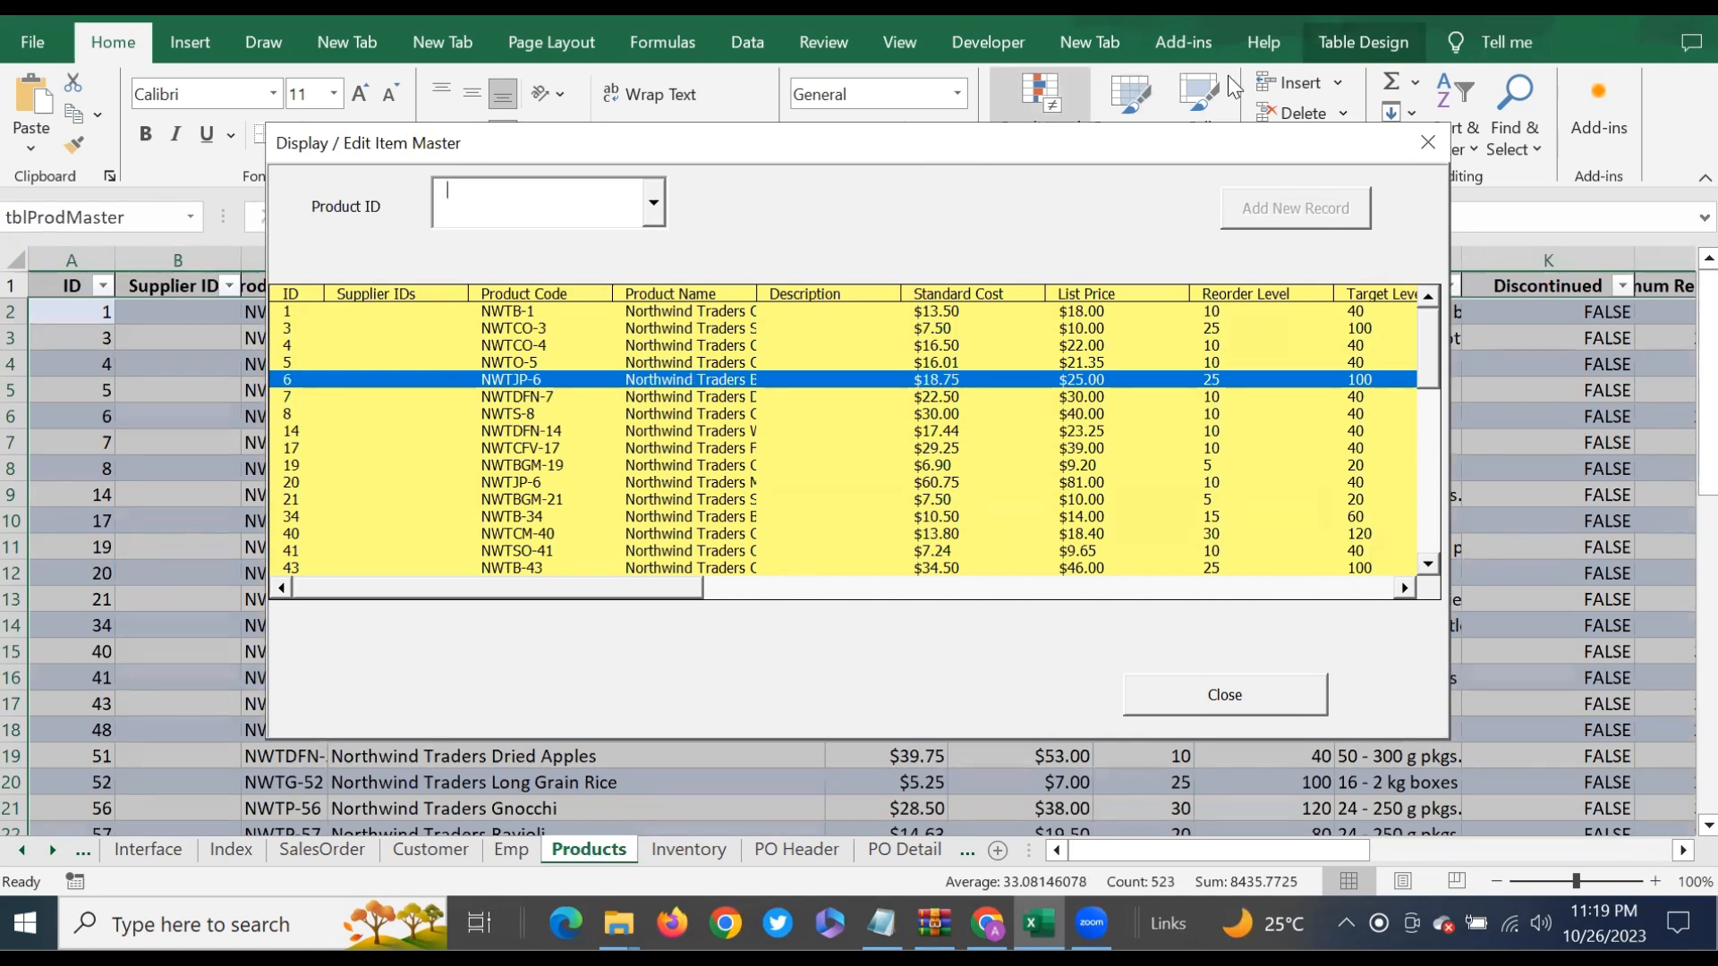
click(1262, 696)
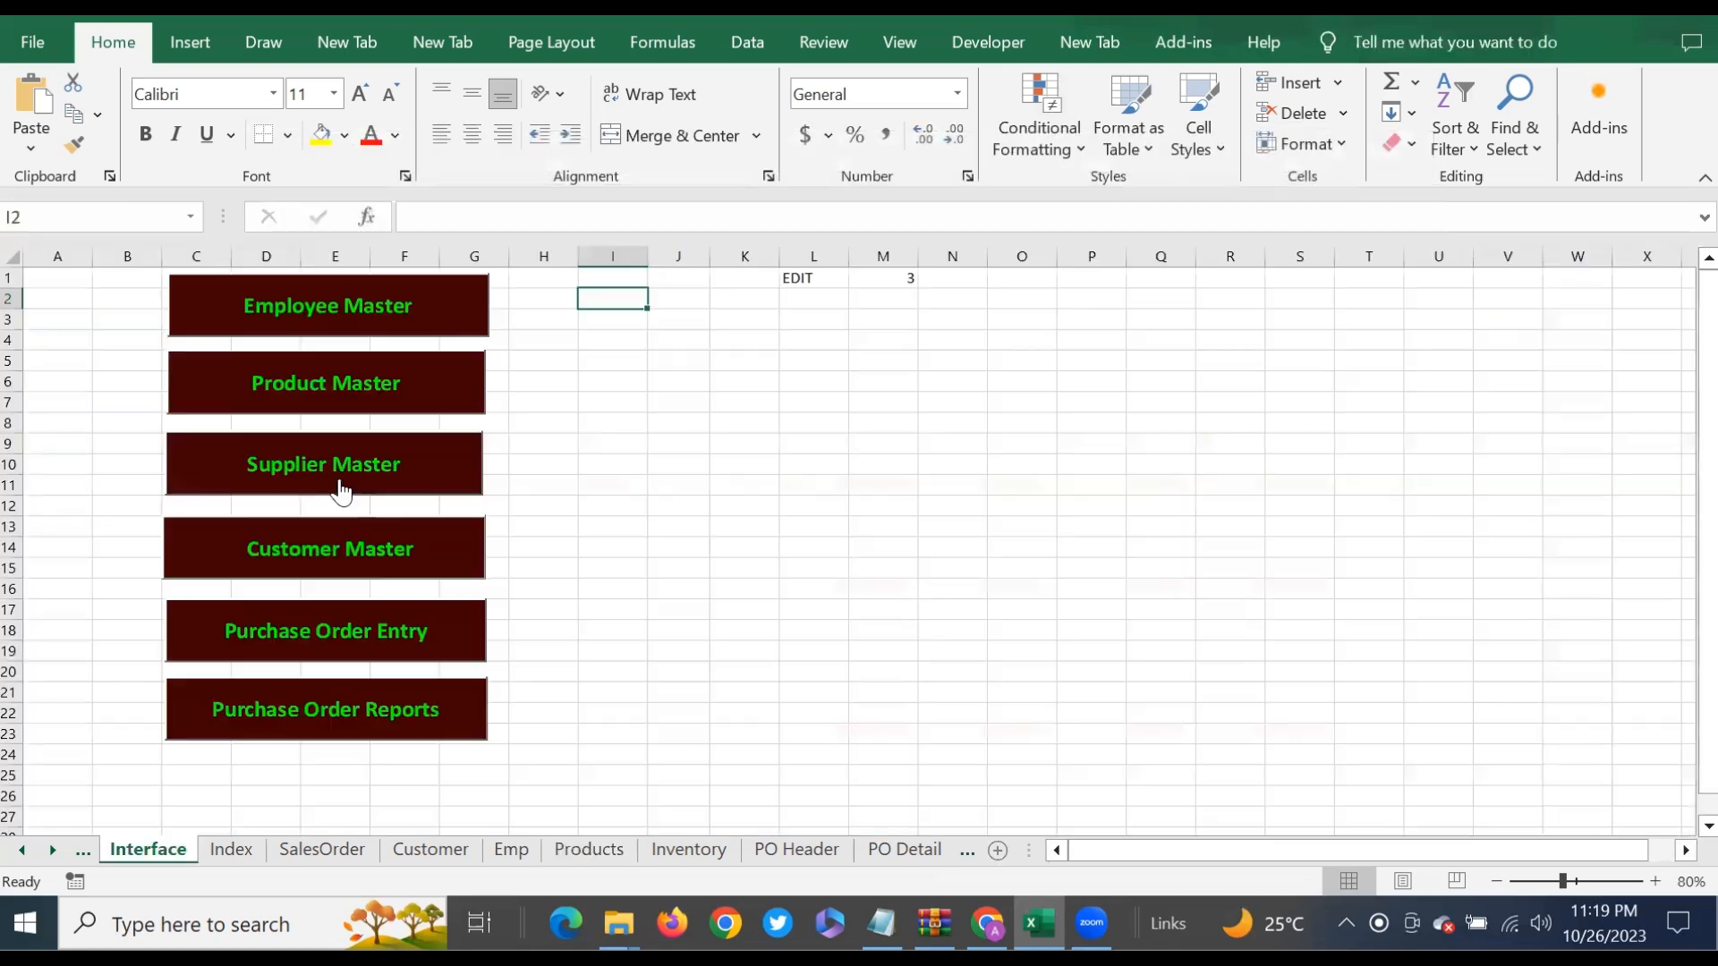
Step: Open the Company O record from the Customer Master form, update tblCustMaster with it and close the record
click(298, 562)
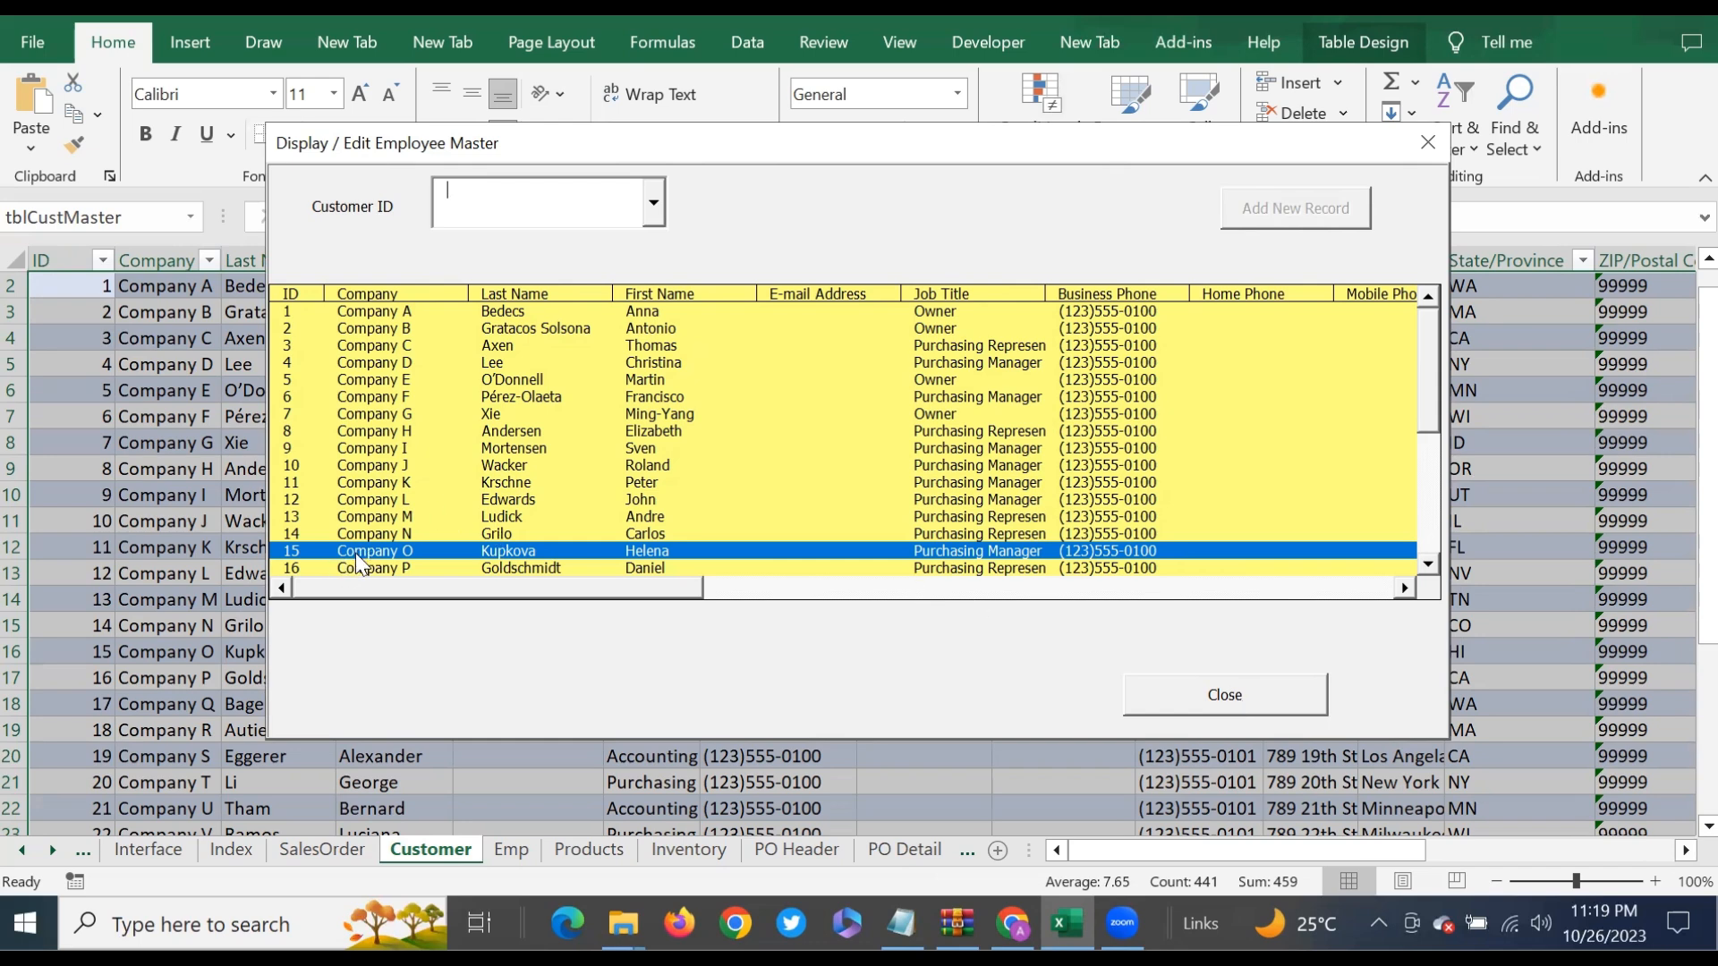
double_click(355, 558)
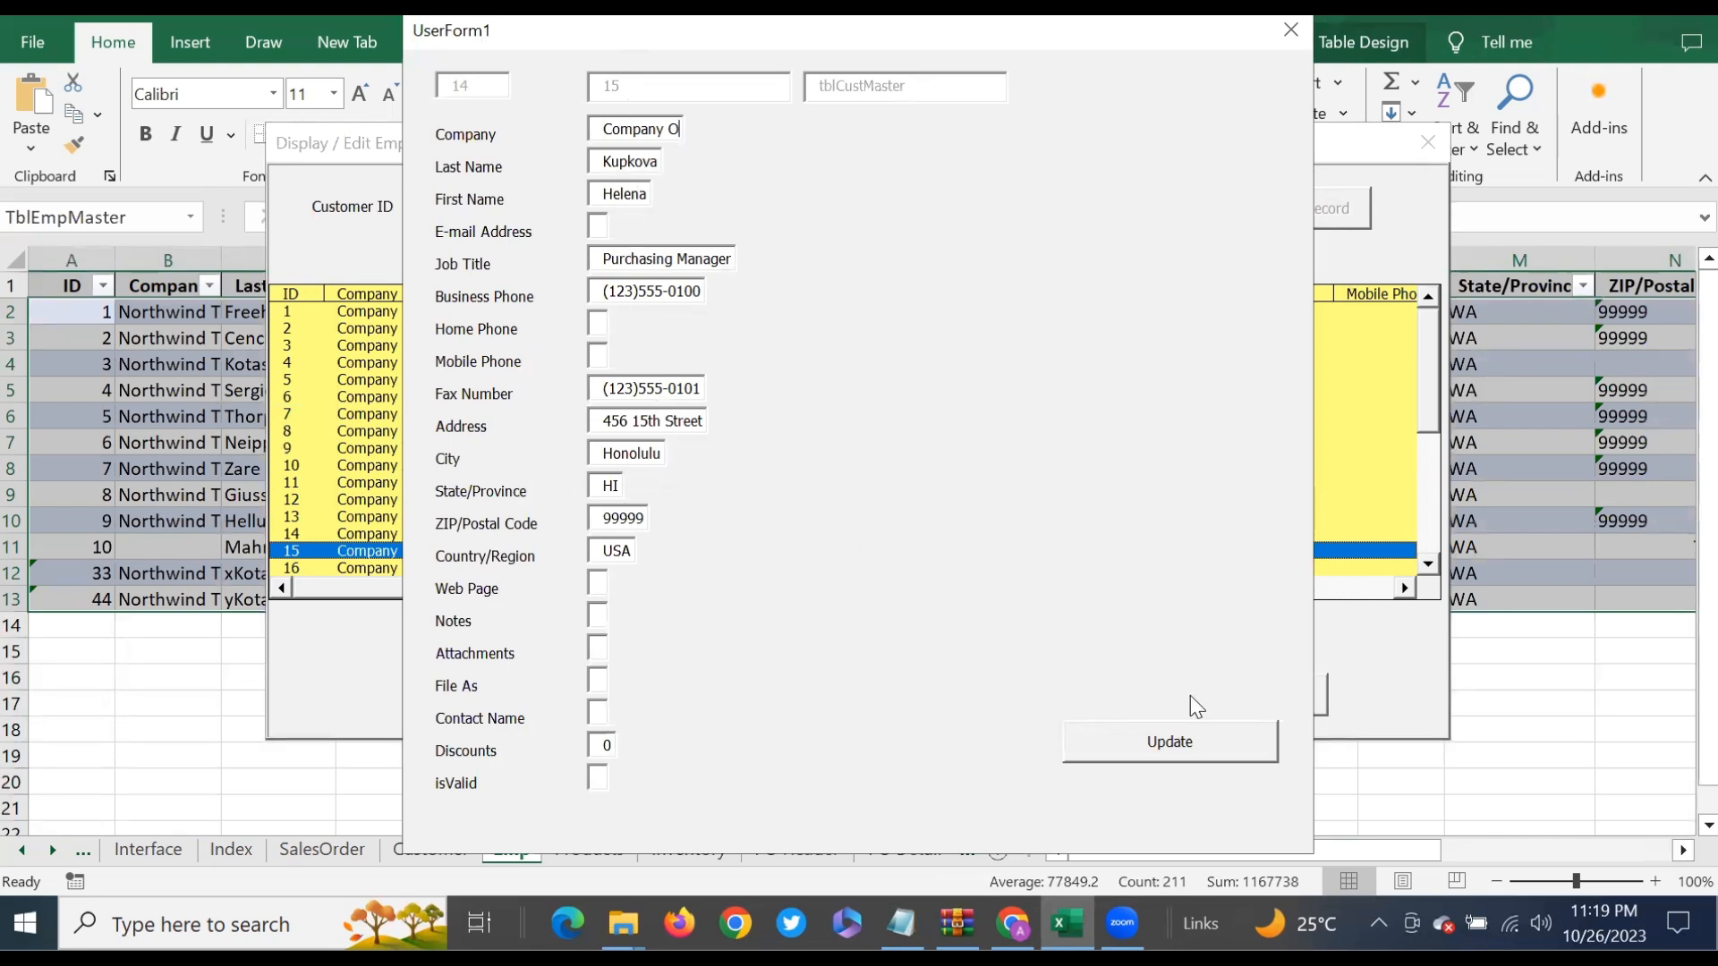
click(1186, 738)
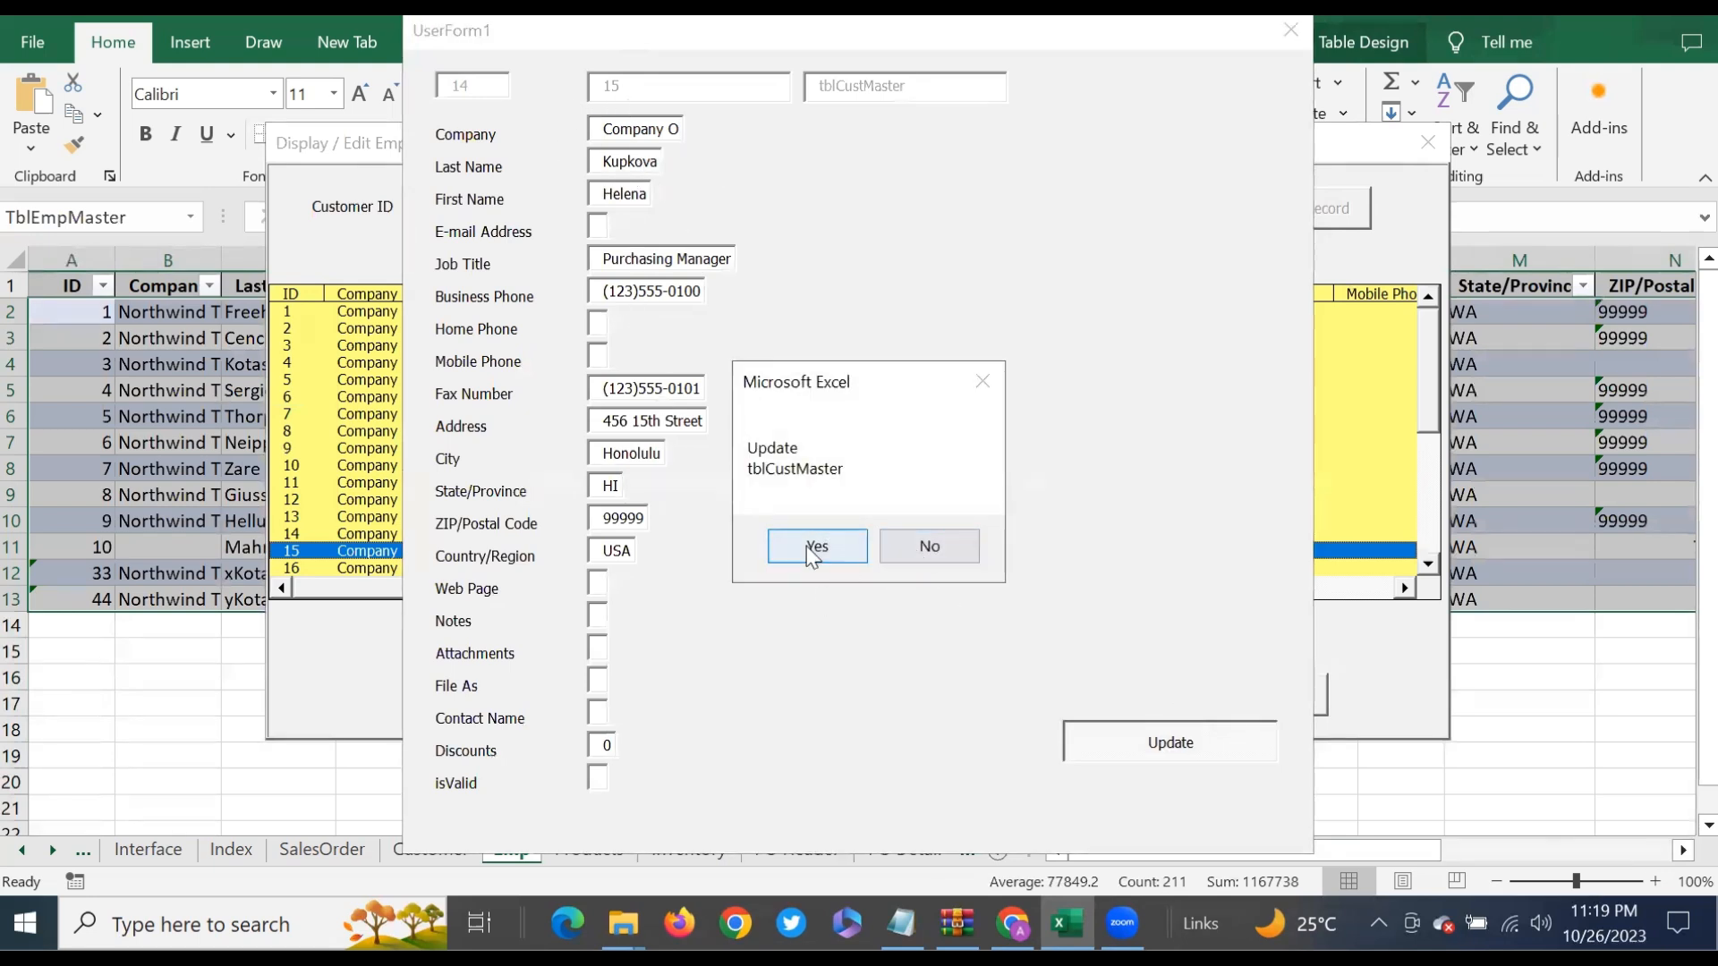
click(817, 546)
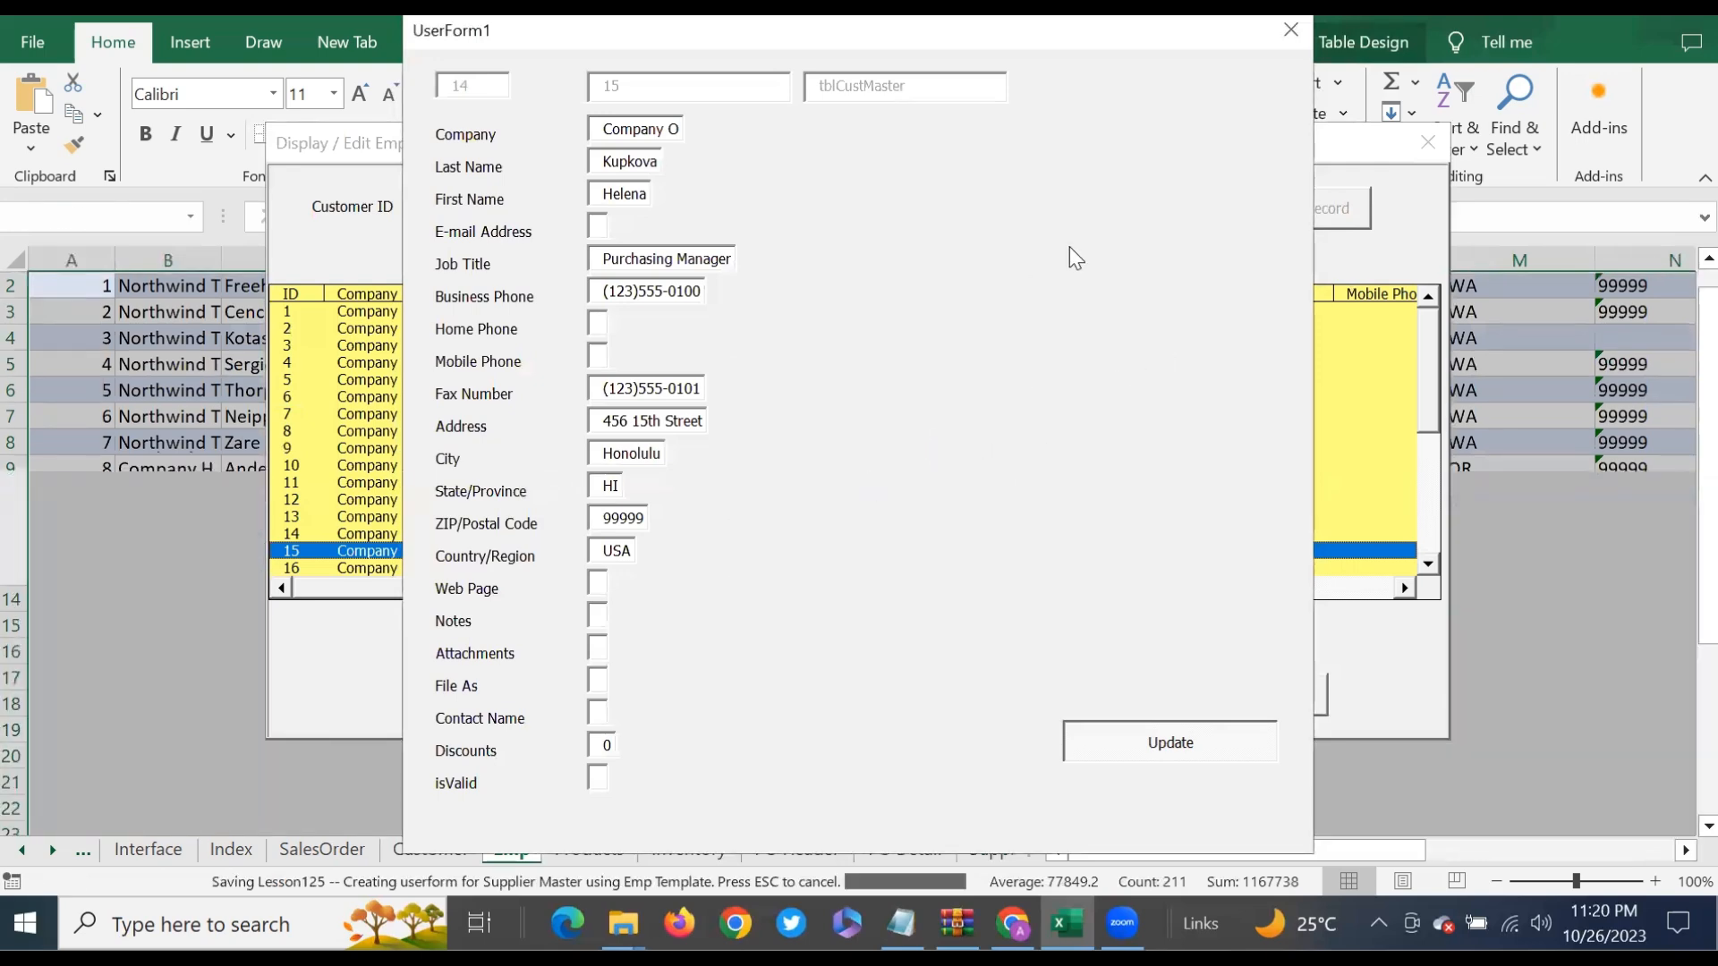
click(1289, 34)
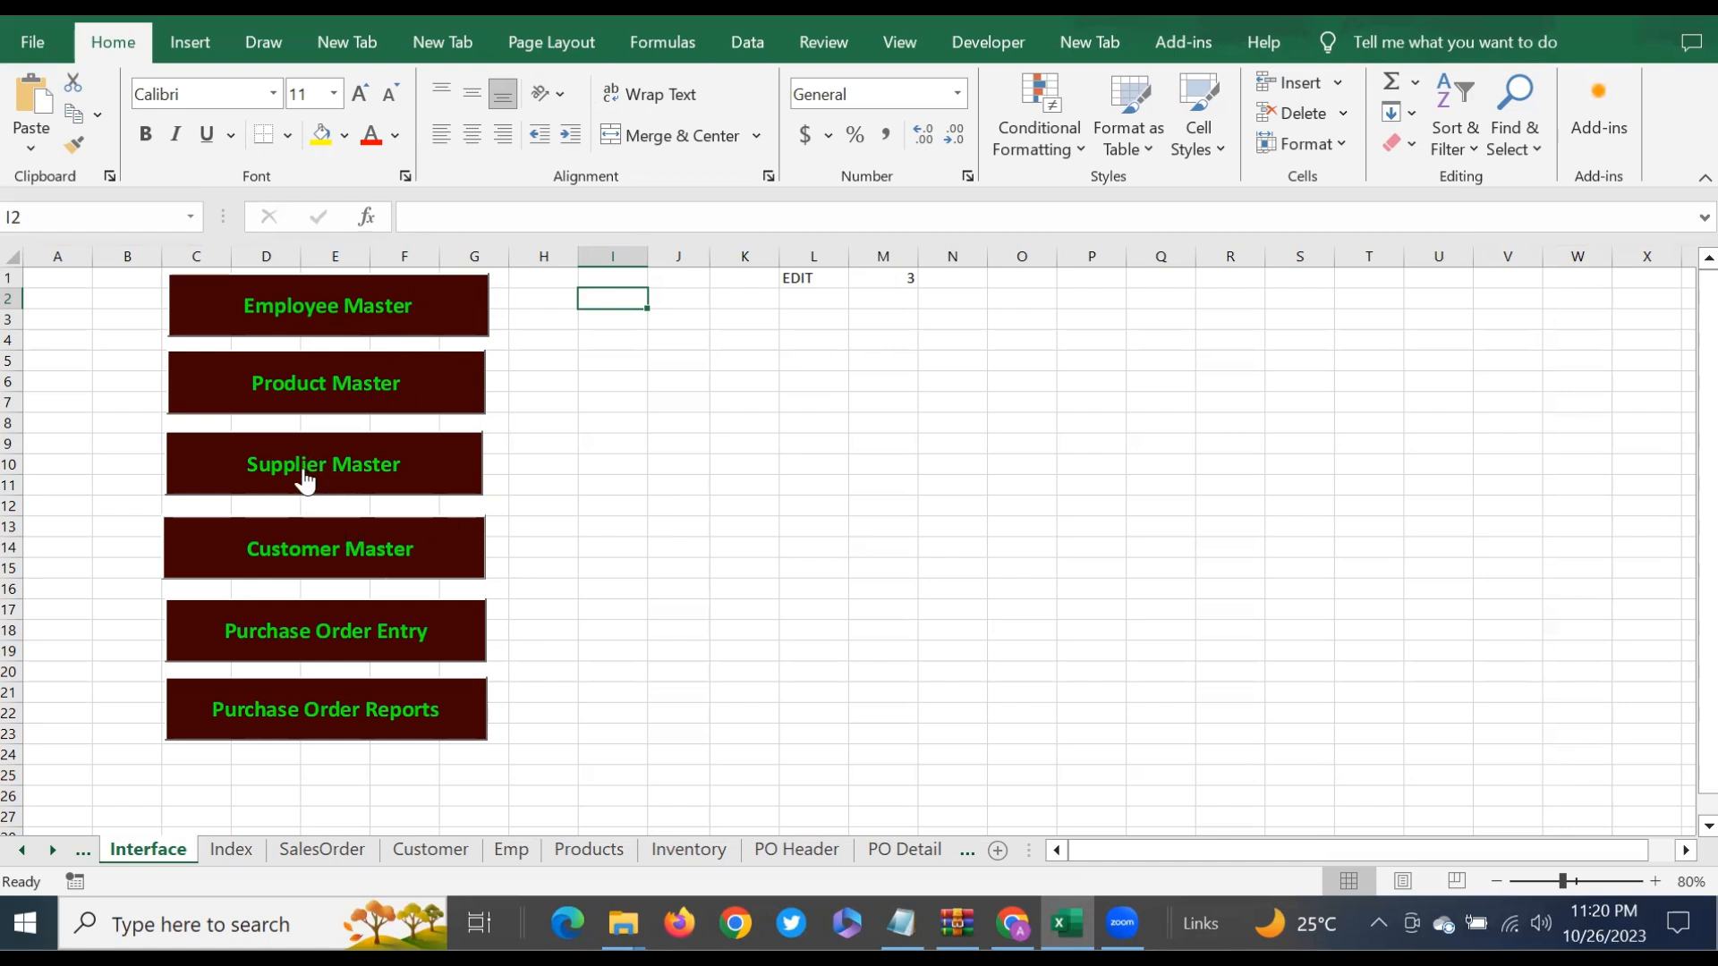
Step: View the Supplier Master form, close it, and inspect the supplier records on the Supplier sheet
click(273, 465)
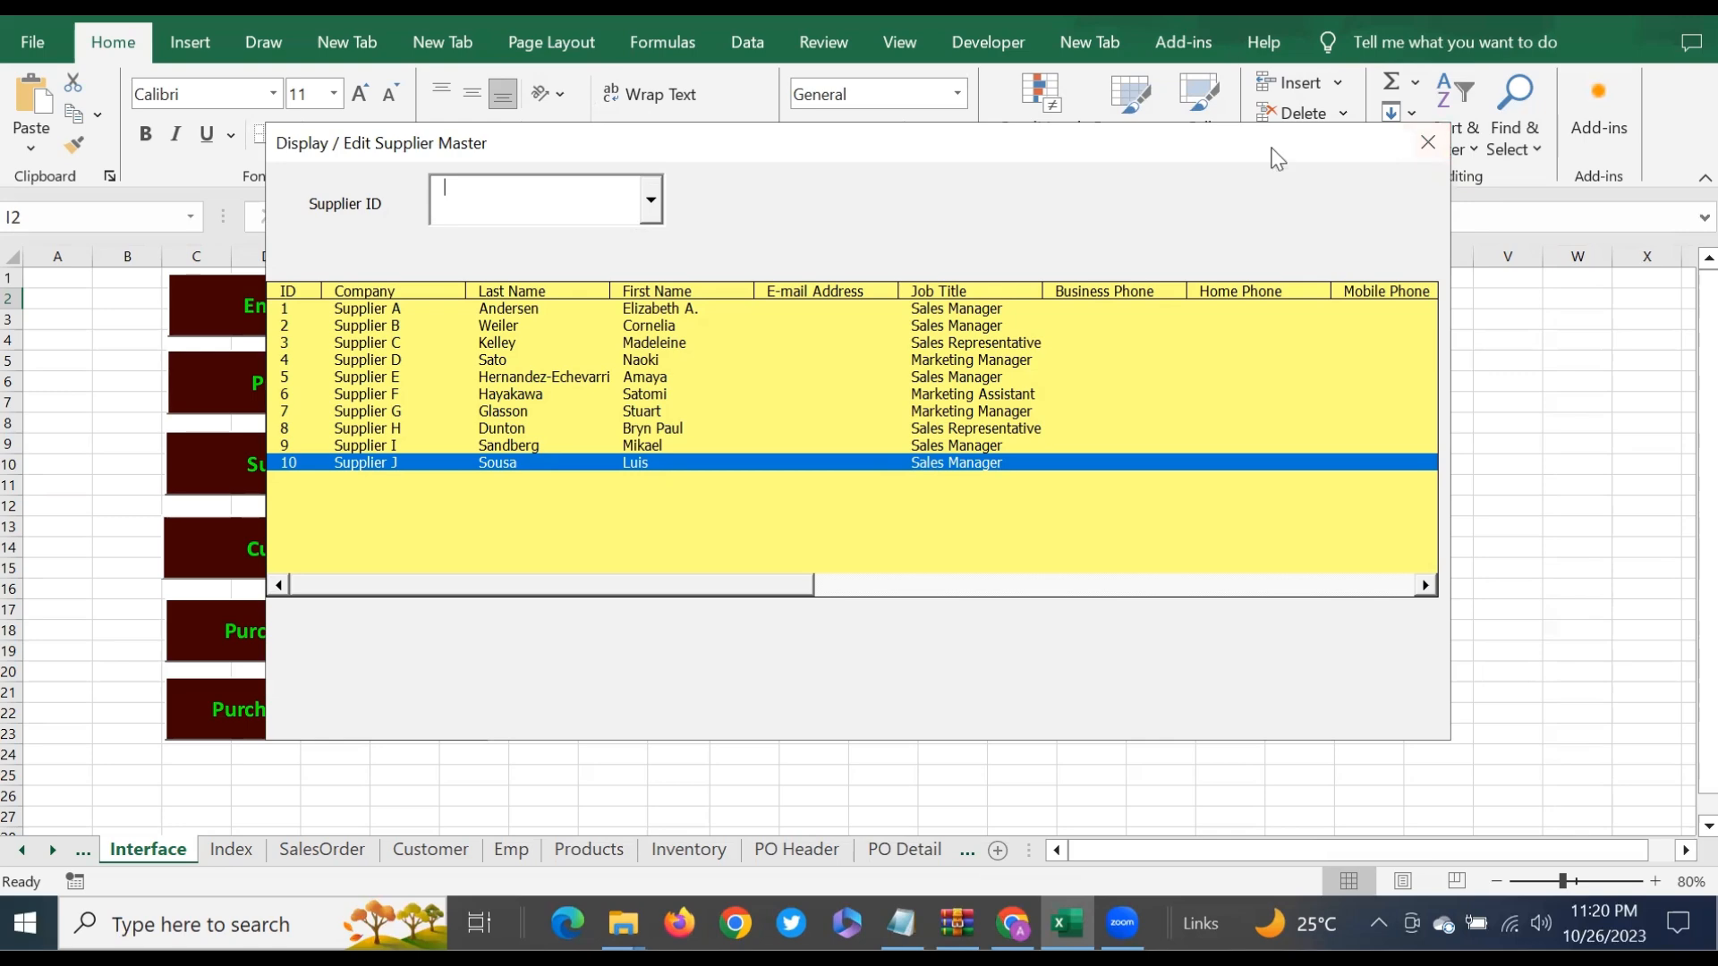
click(1428, 142)
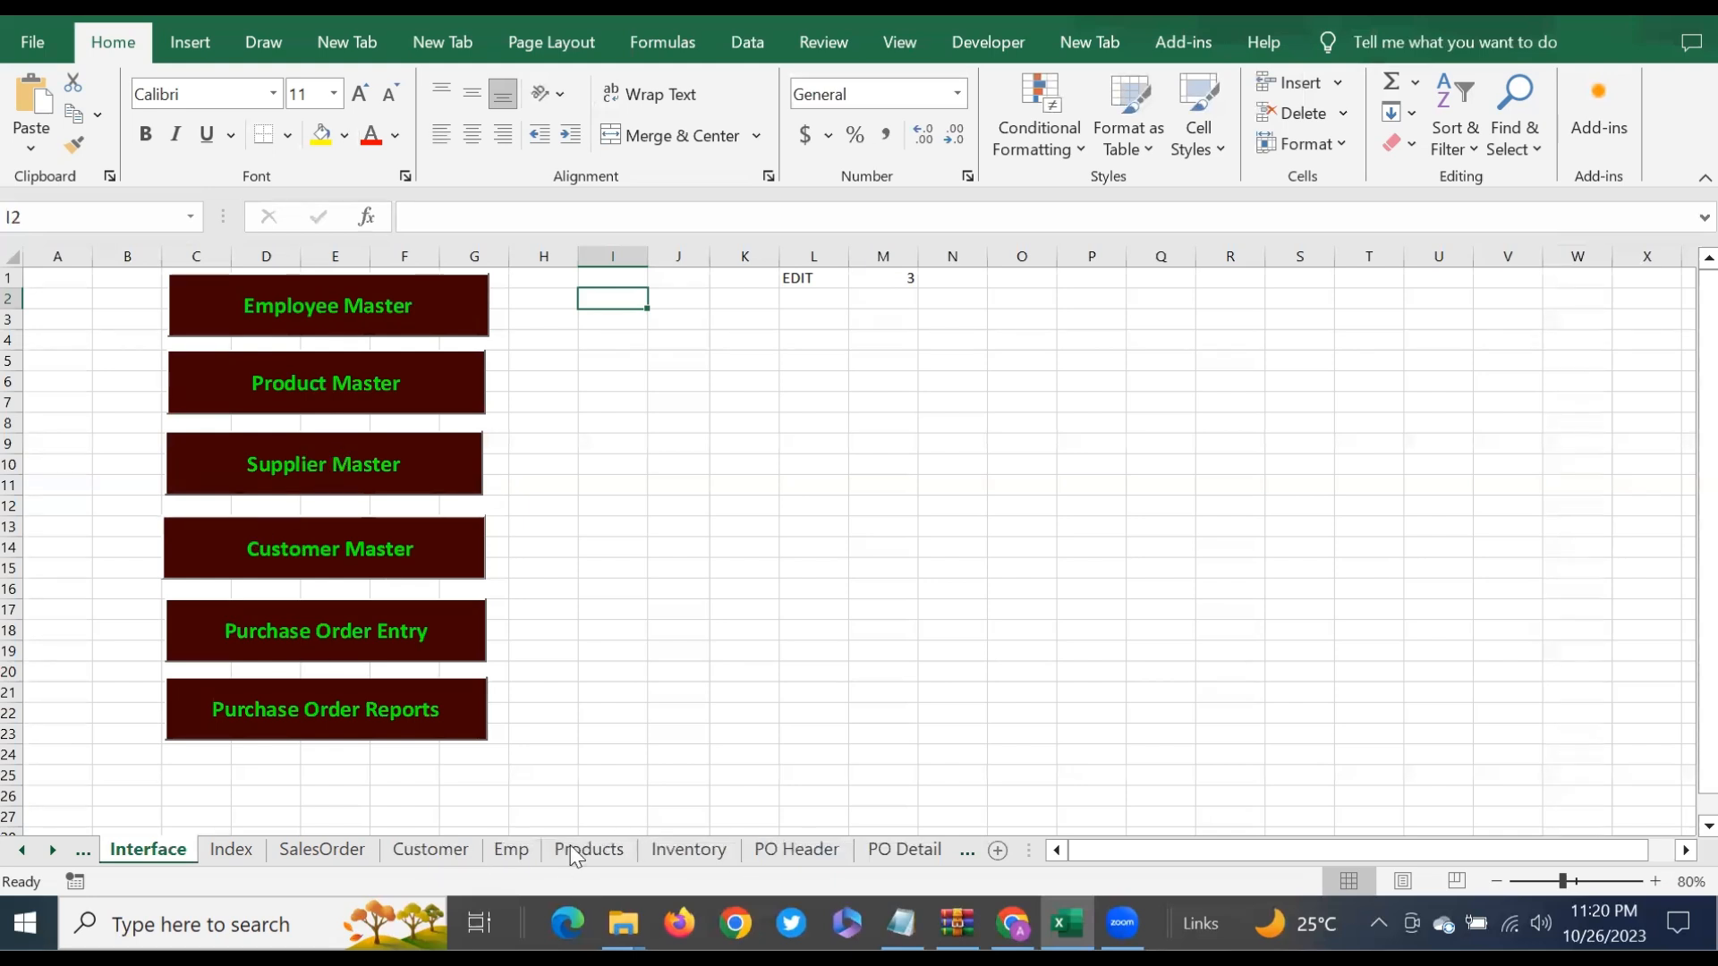
click(53, 850)
click(53, 851)
click(52, 850)
click(53, 850)
click(614, 851)
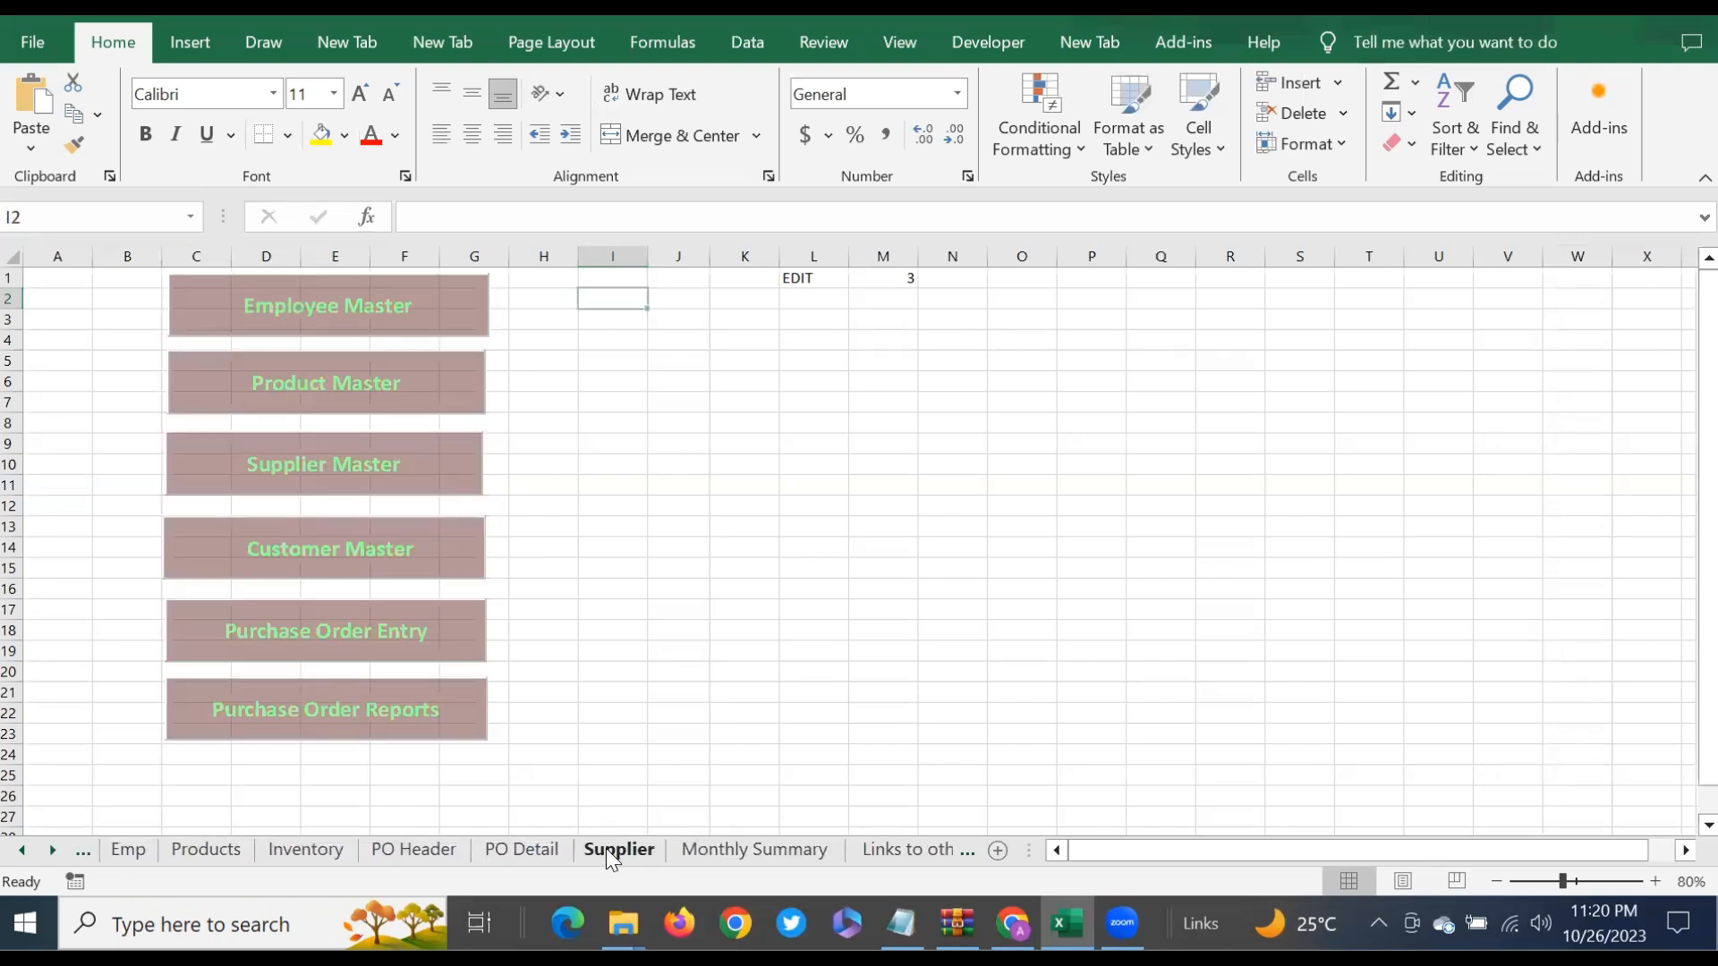
click(42, 287)
drag(42, 288, 269, 469)
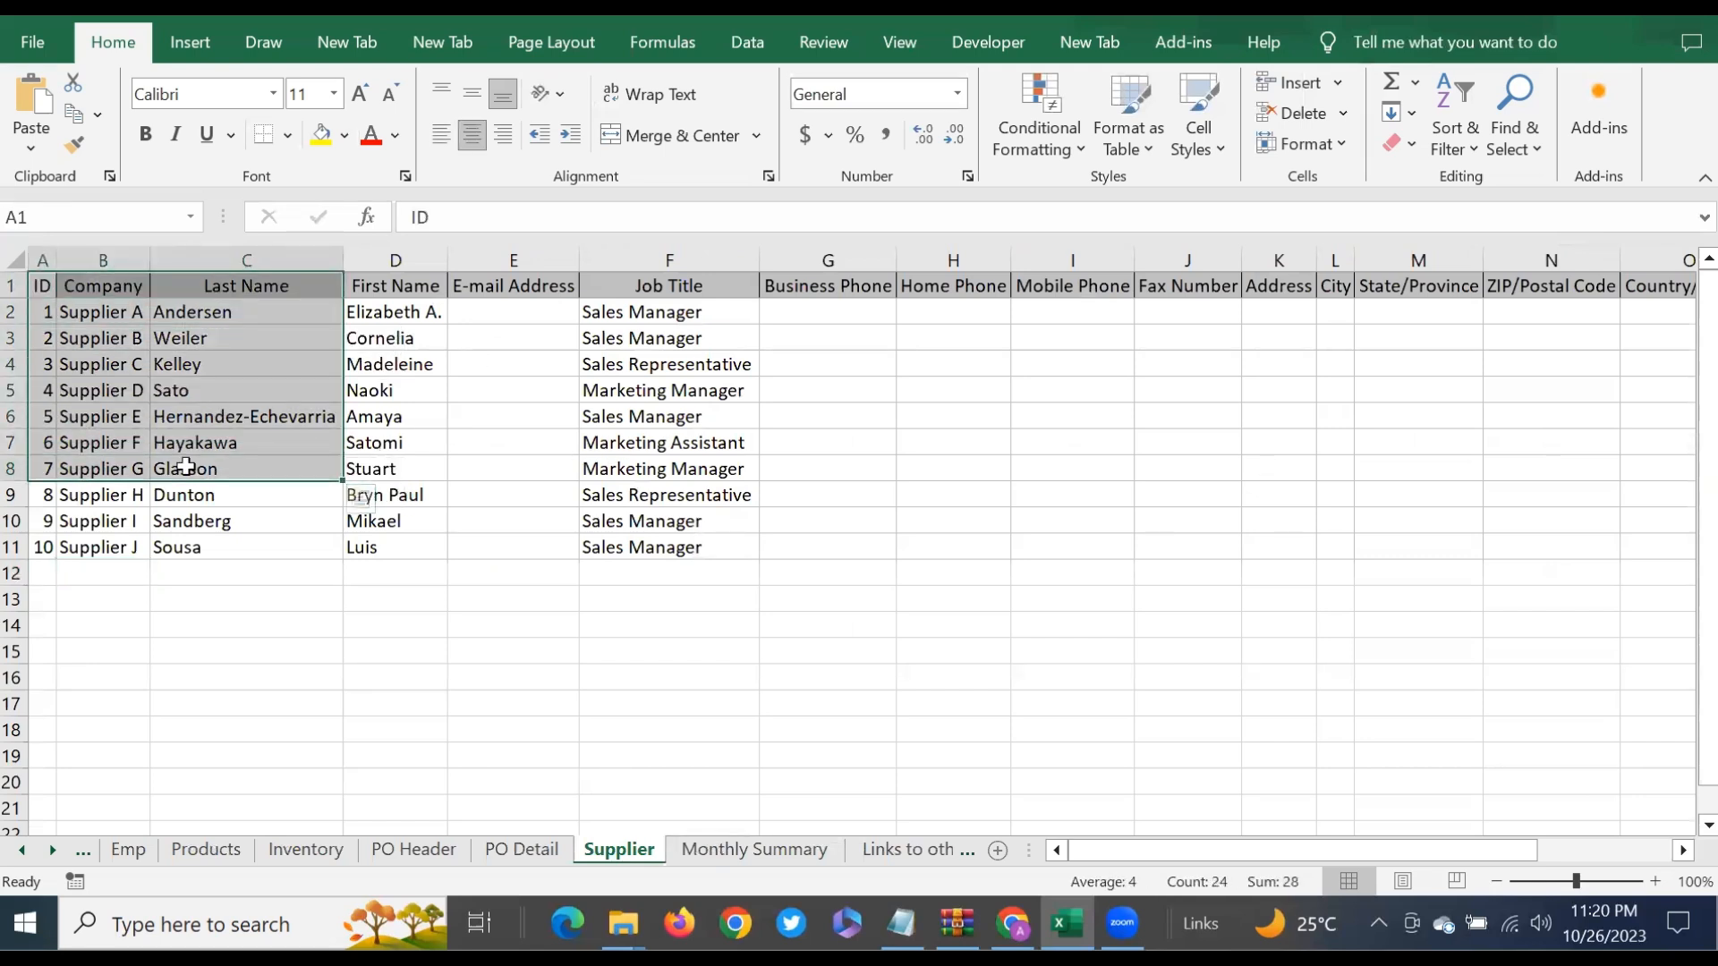
click(81, 545)
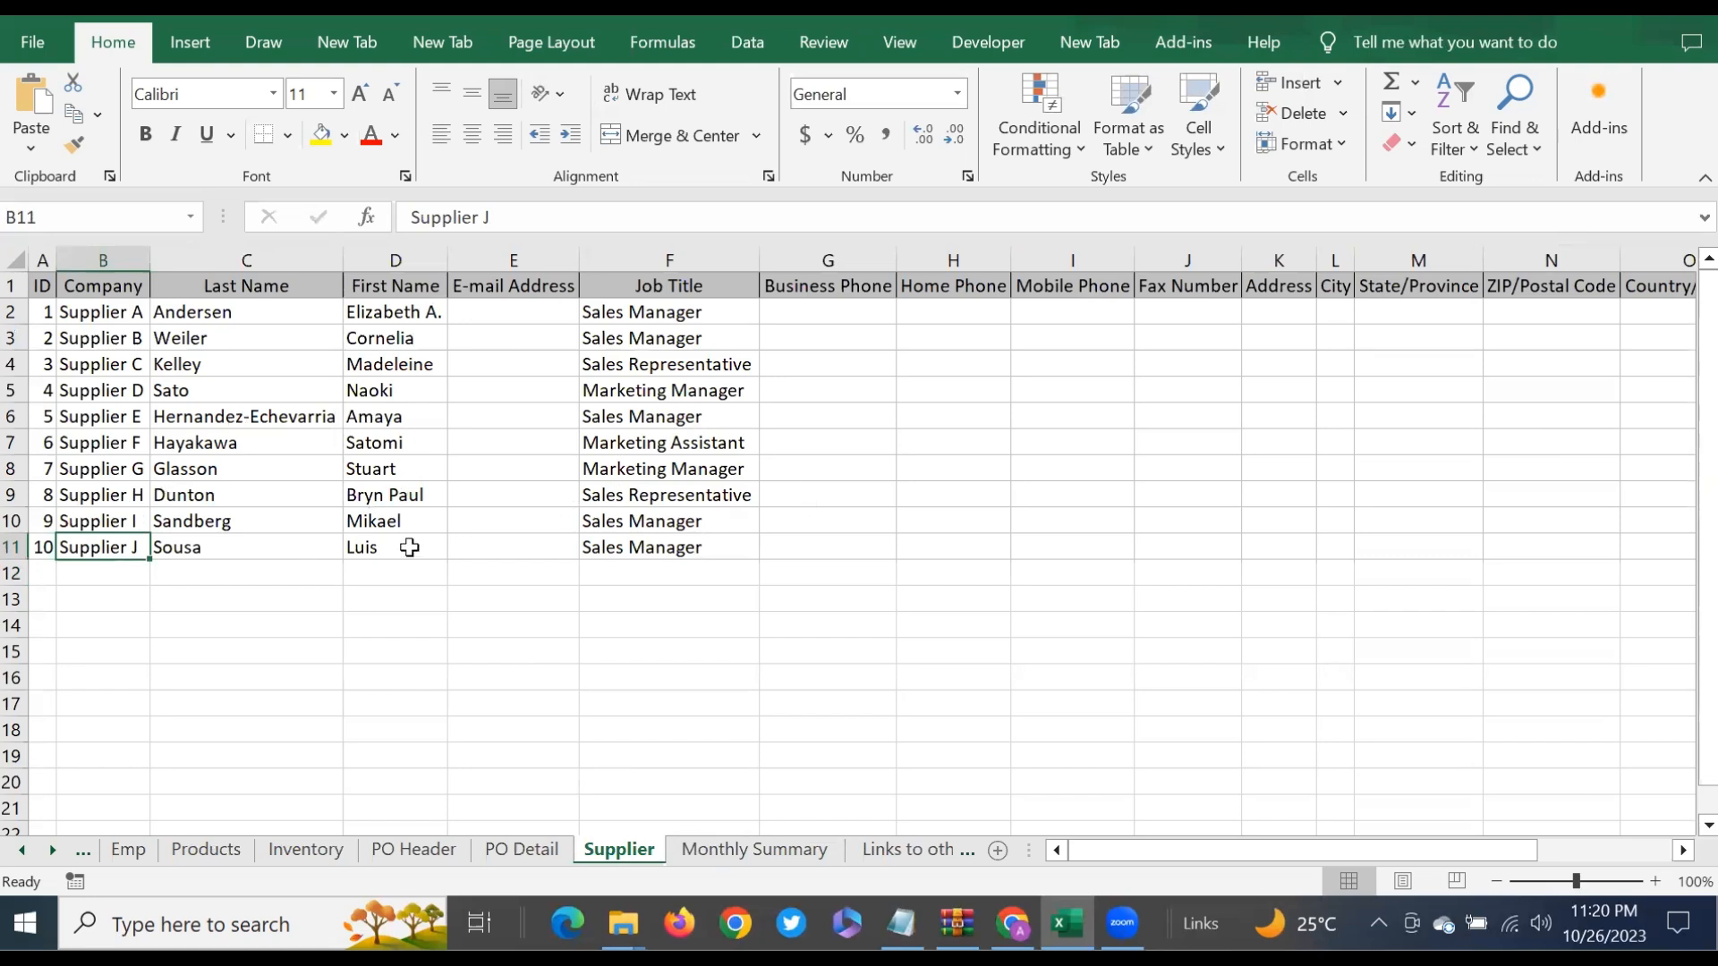
Step: Convert the supplier data range A1:R11 into a table with headers
click(39, 285)
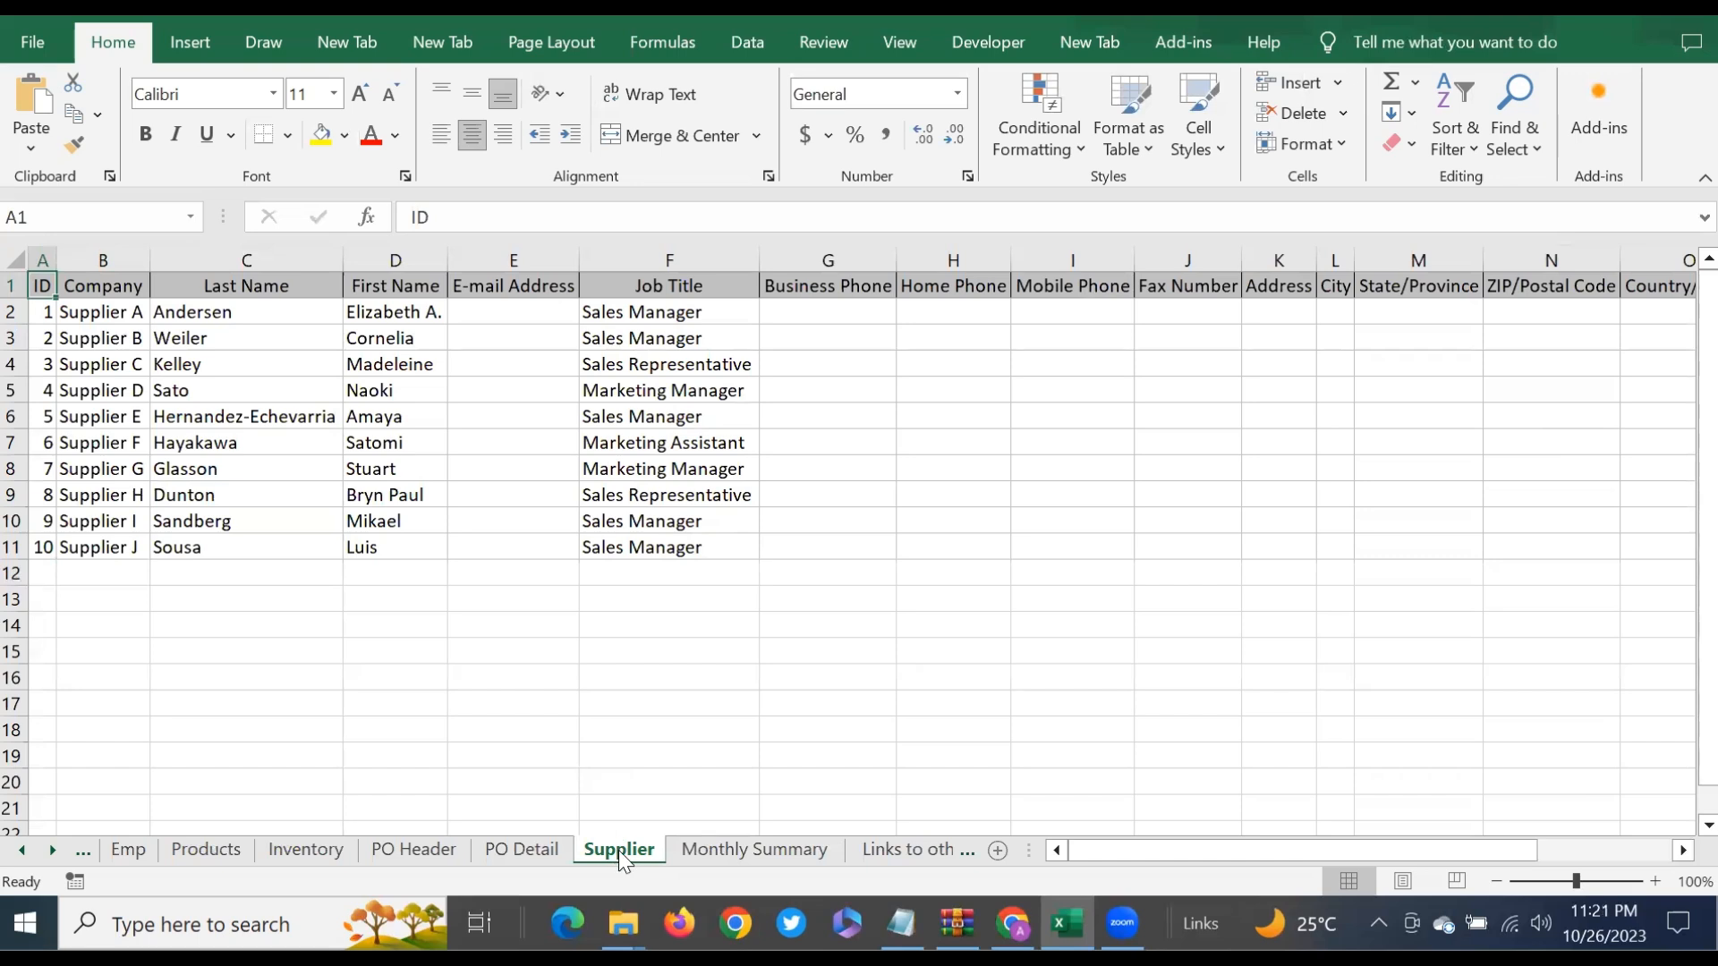
key(ctrl+shift+Right)
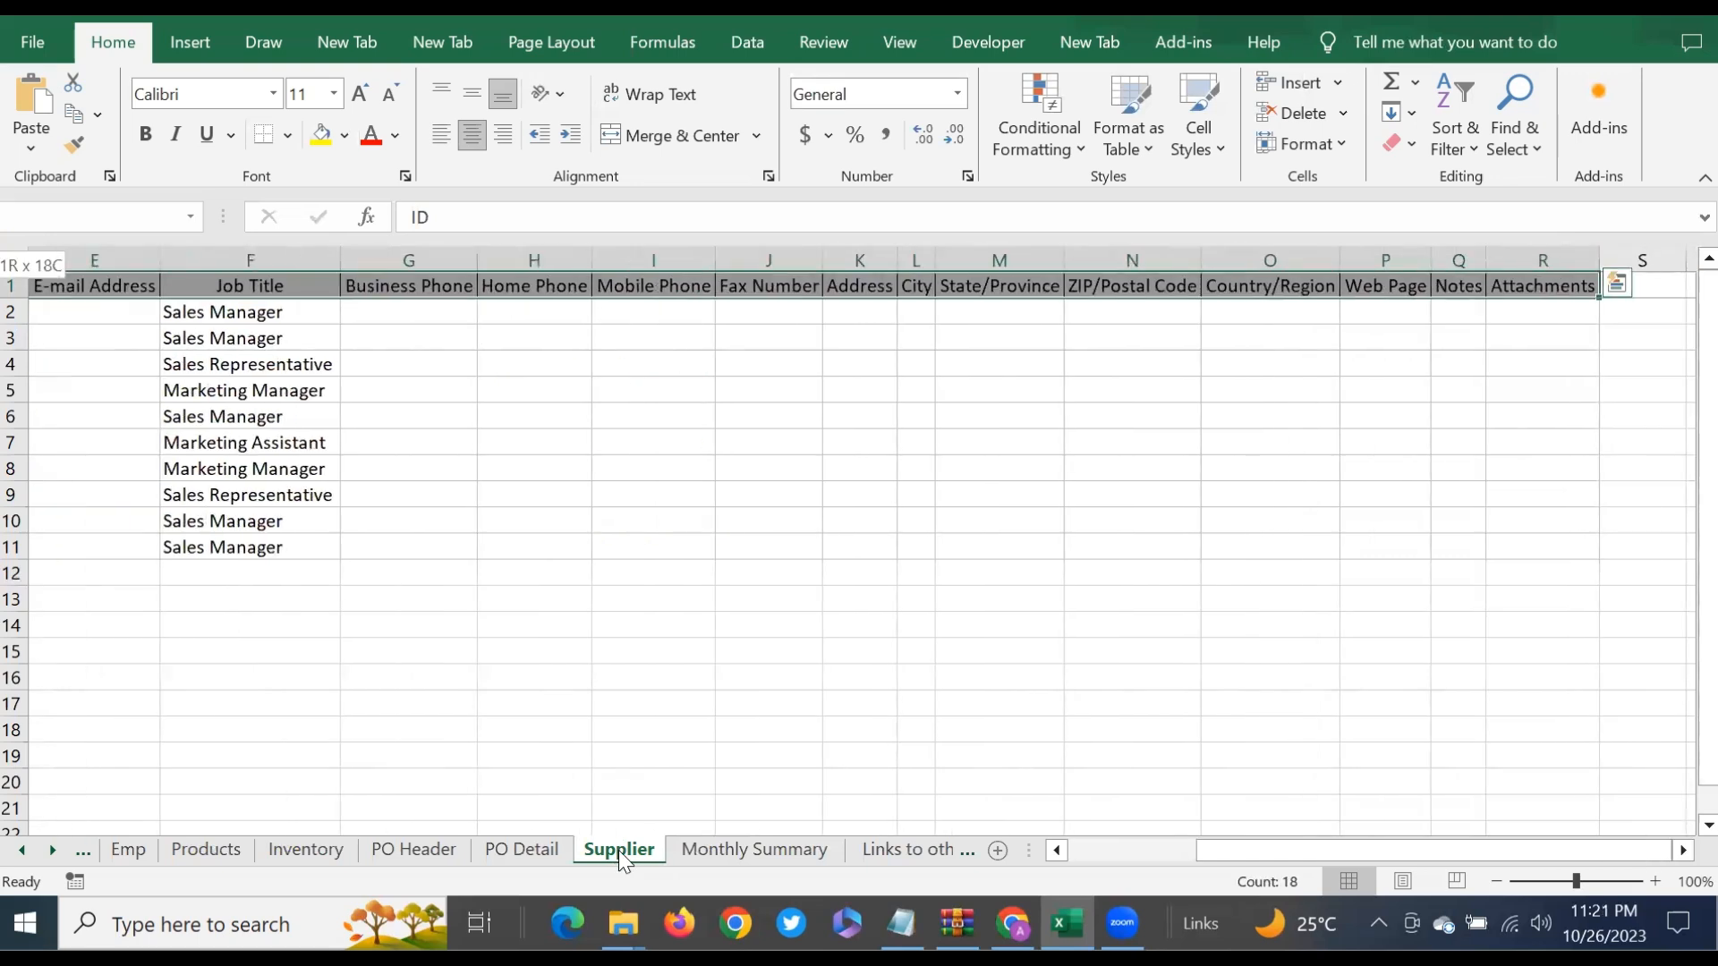
key(ctrl+shift+Down)
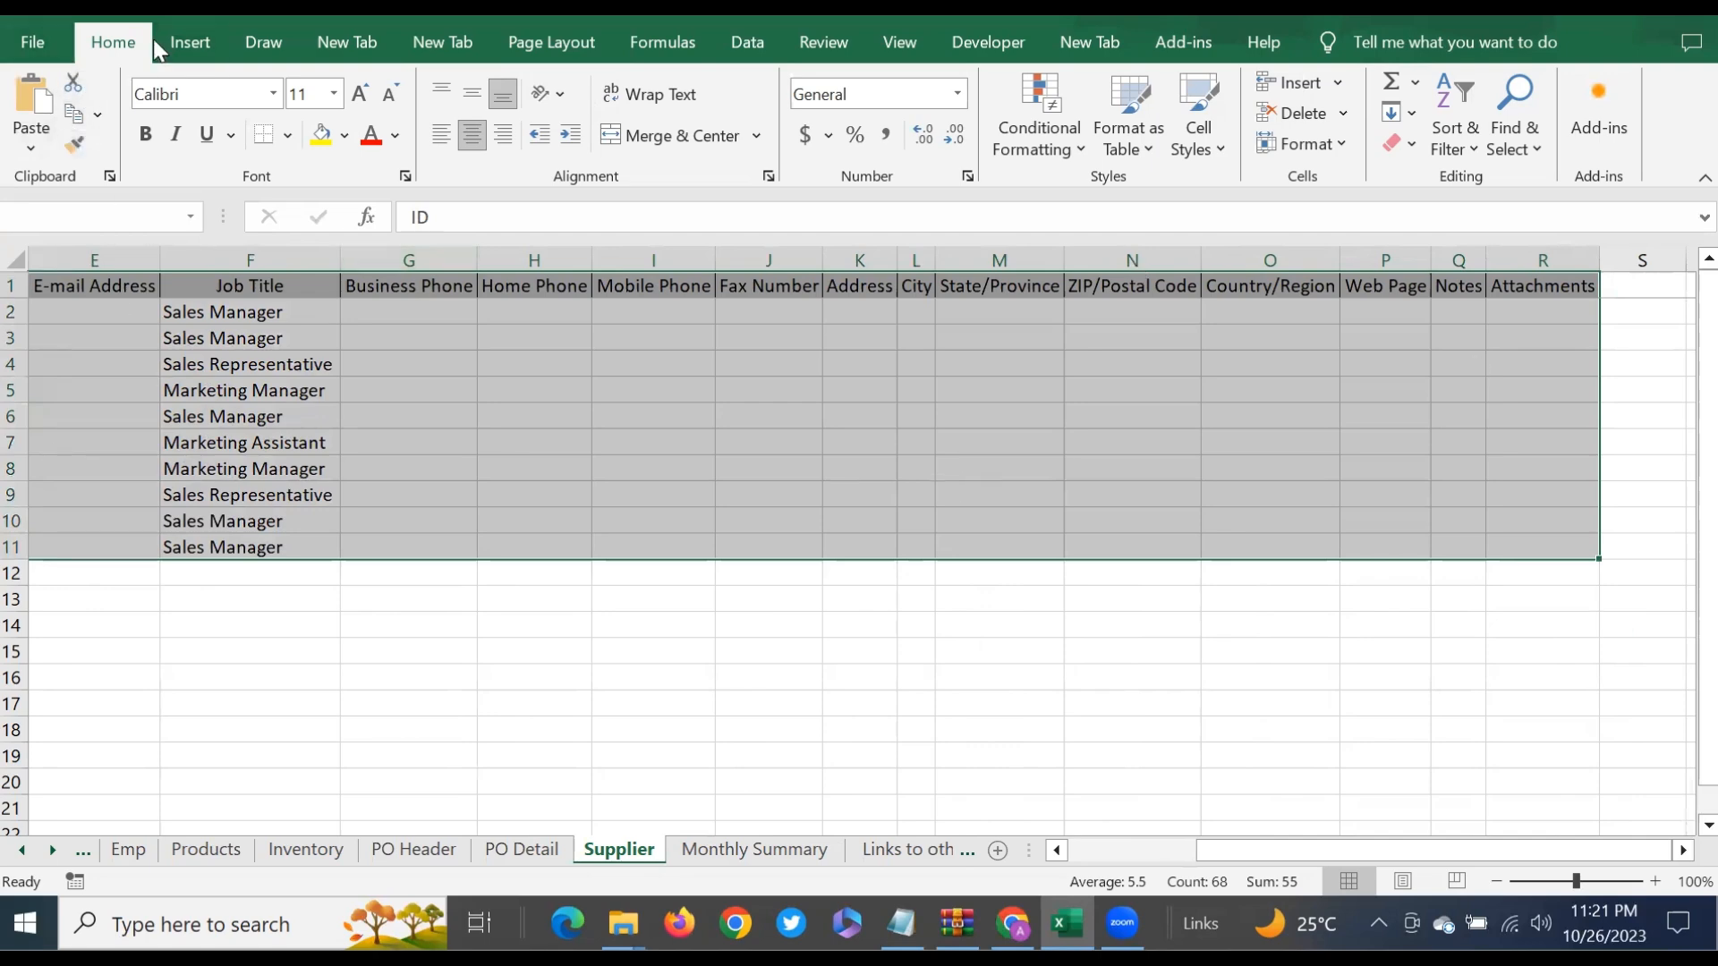
click(190, 43)
click(224, 102)
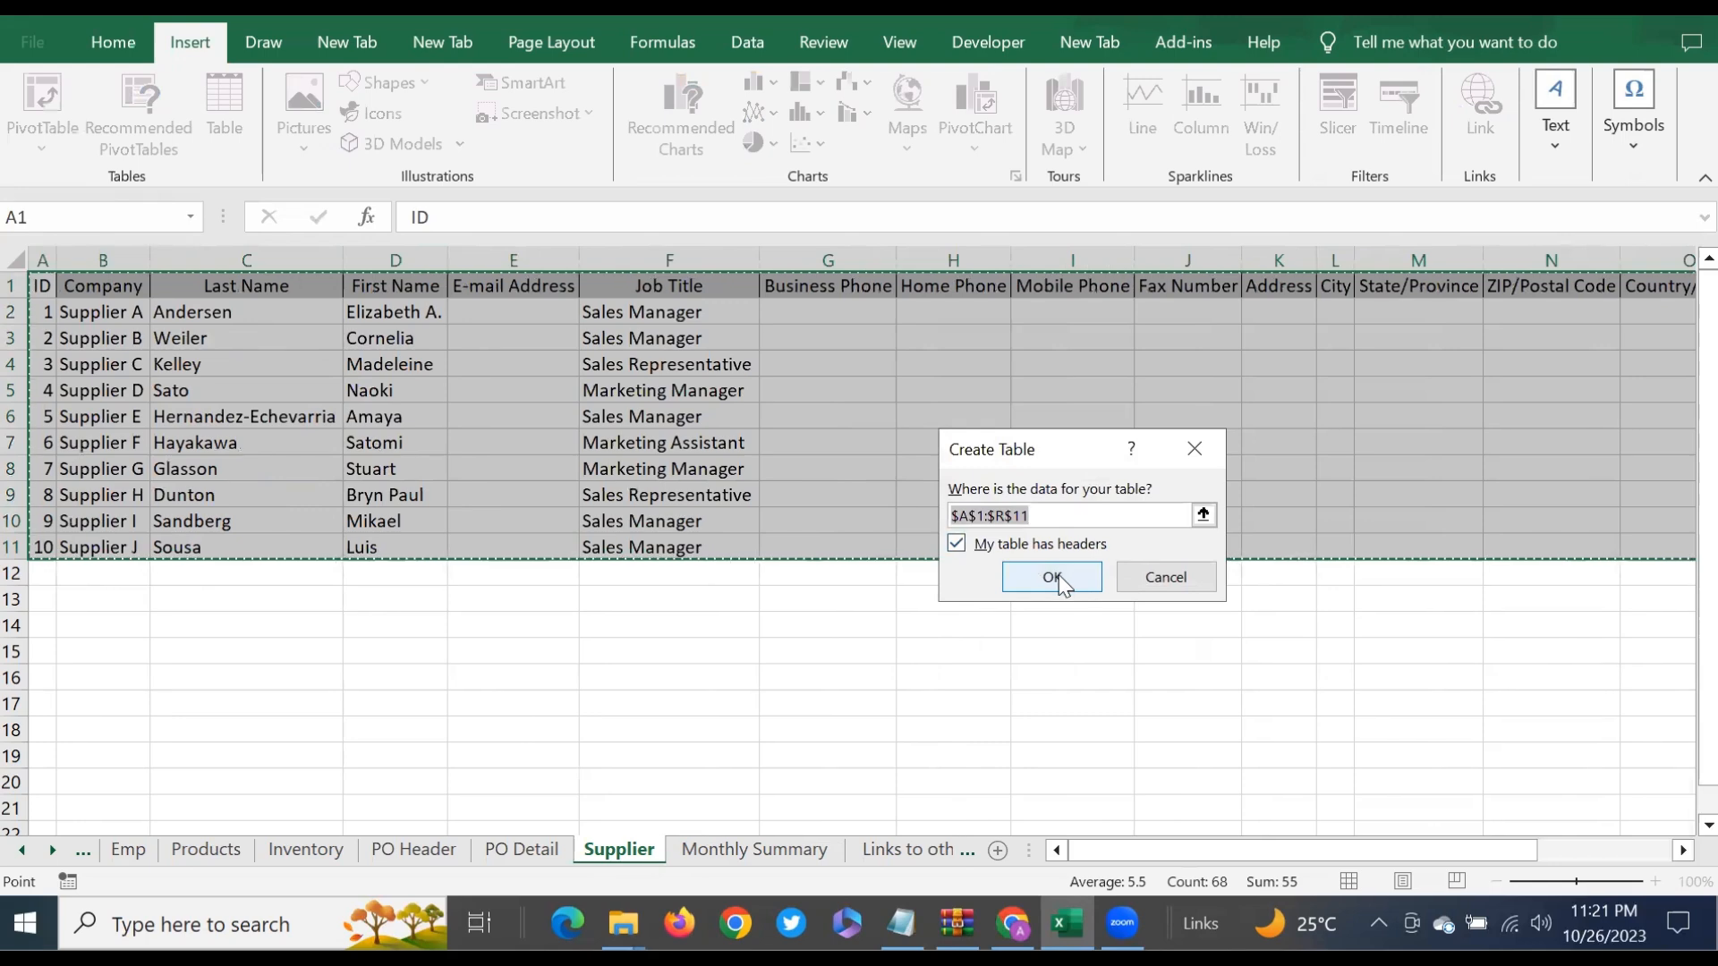
click(1056, 580)
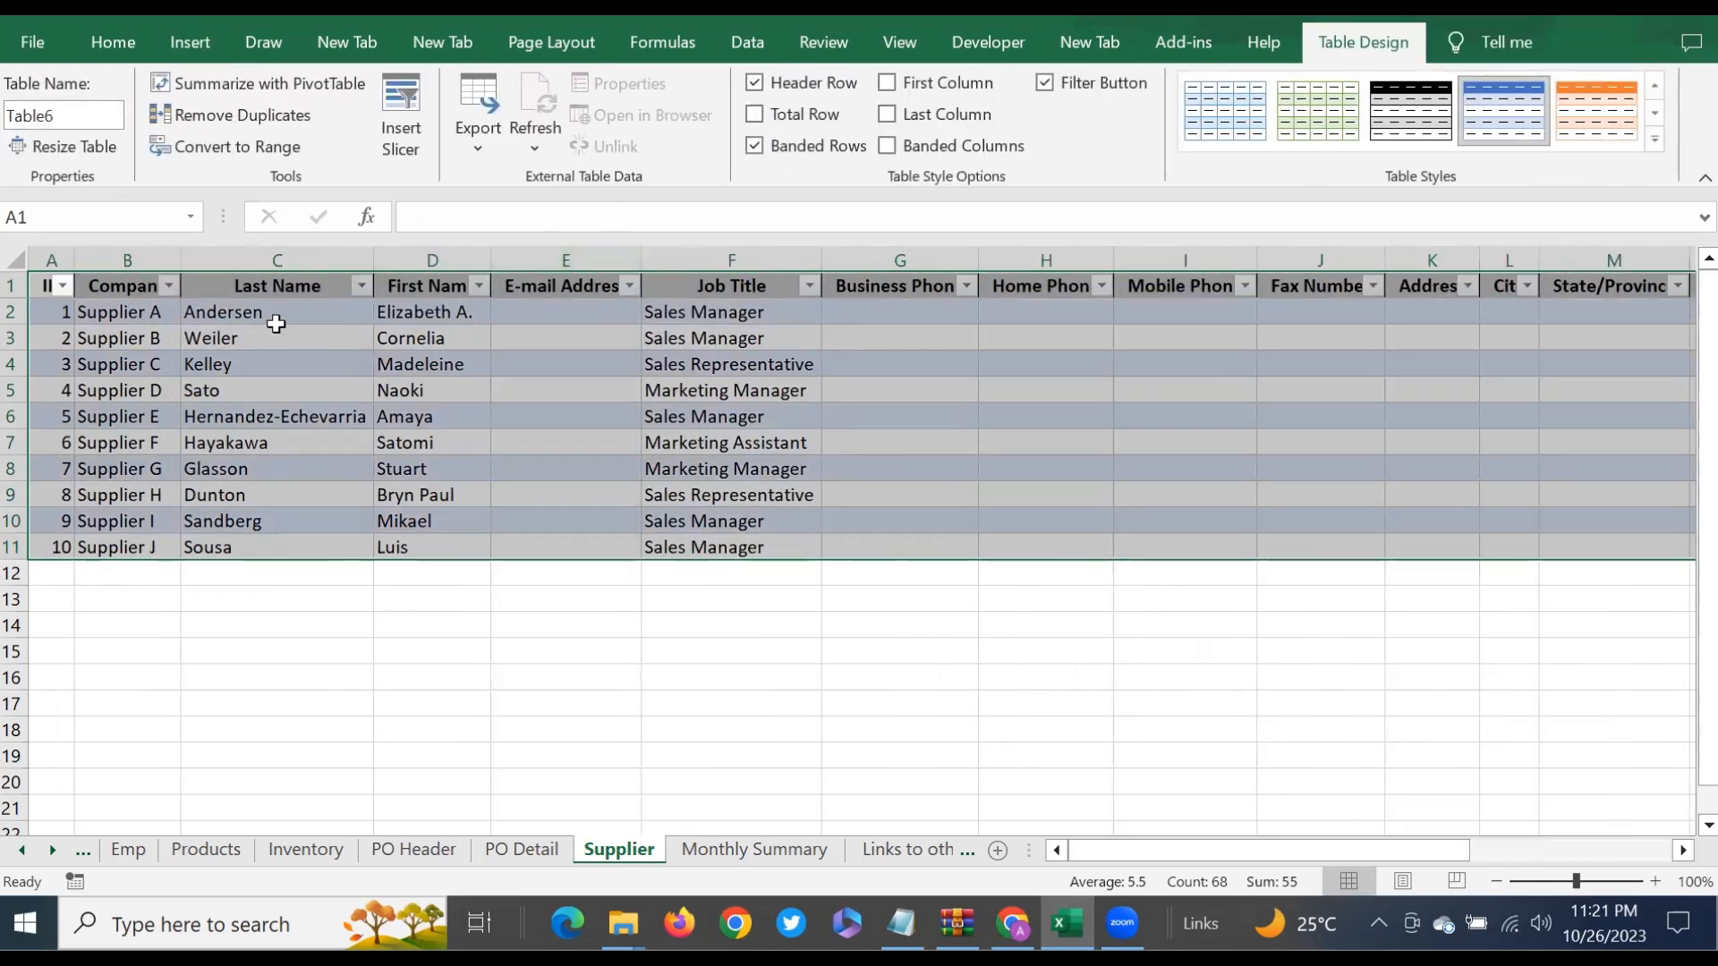
Step: Examine the supplier table's column headers across row 1, from ID through Attachments
click(1425, 288)
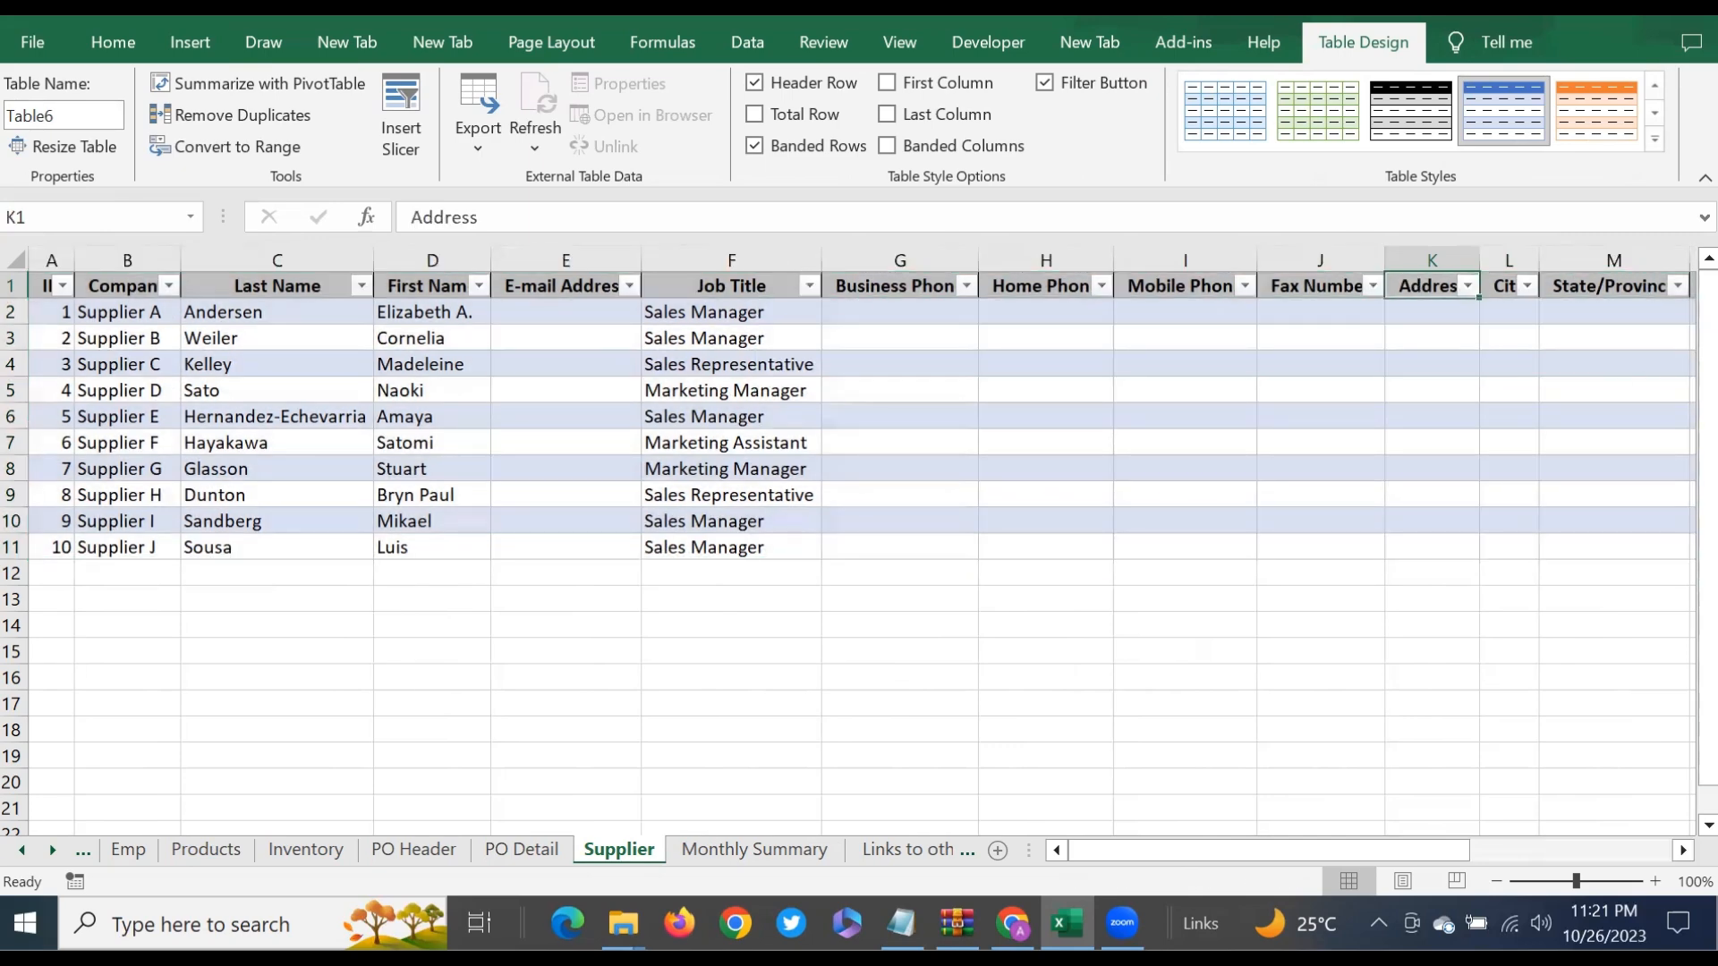
key(Right)
key(Right)
key(Right)
key(Right)
key(Right)
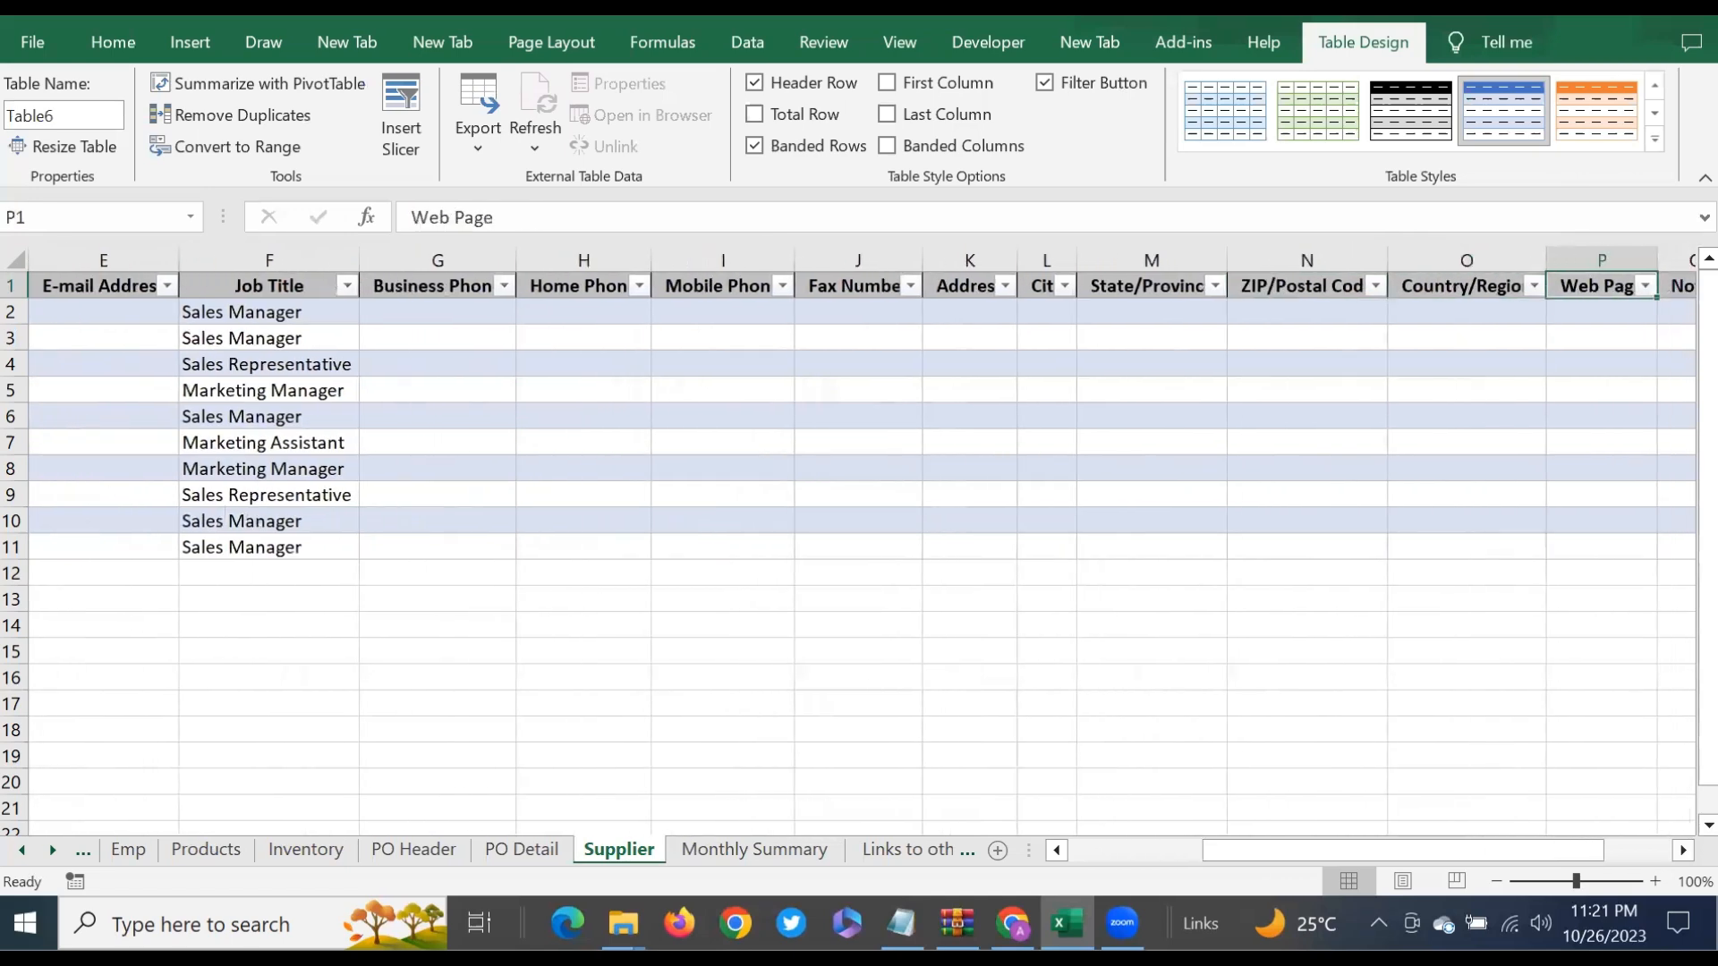
key(Right)
key(Right)
key(Right)
key(Left)
key(Left)
key(Left)
key(Left)
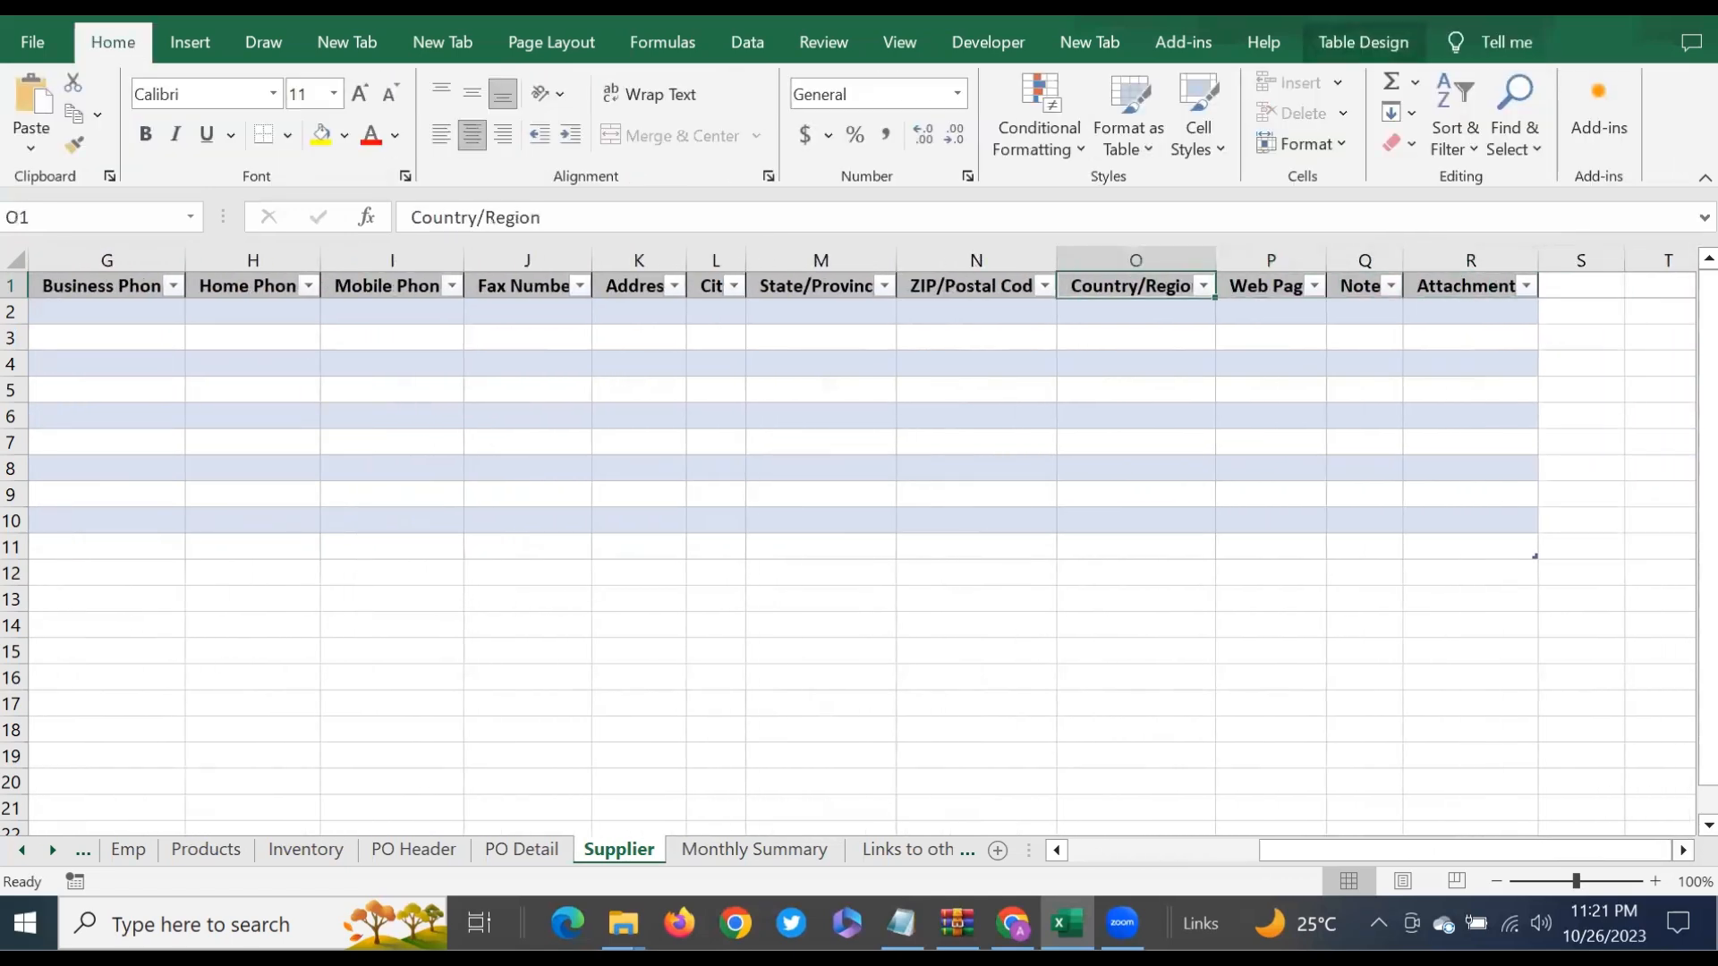
key(Right)
key(Right)
key(Left)
key(Left)
key(Left)
key(Left)
key(Left)
key(Left)
key(Left)
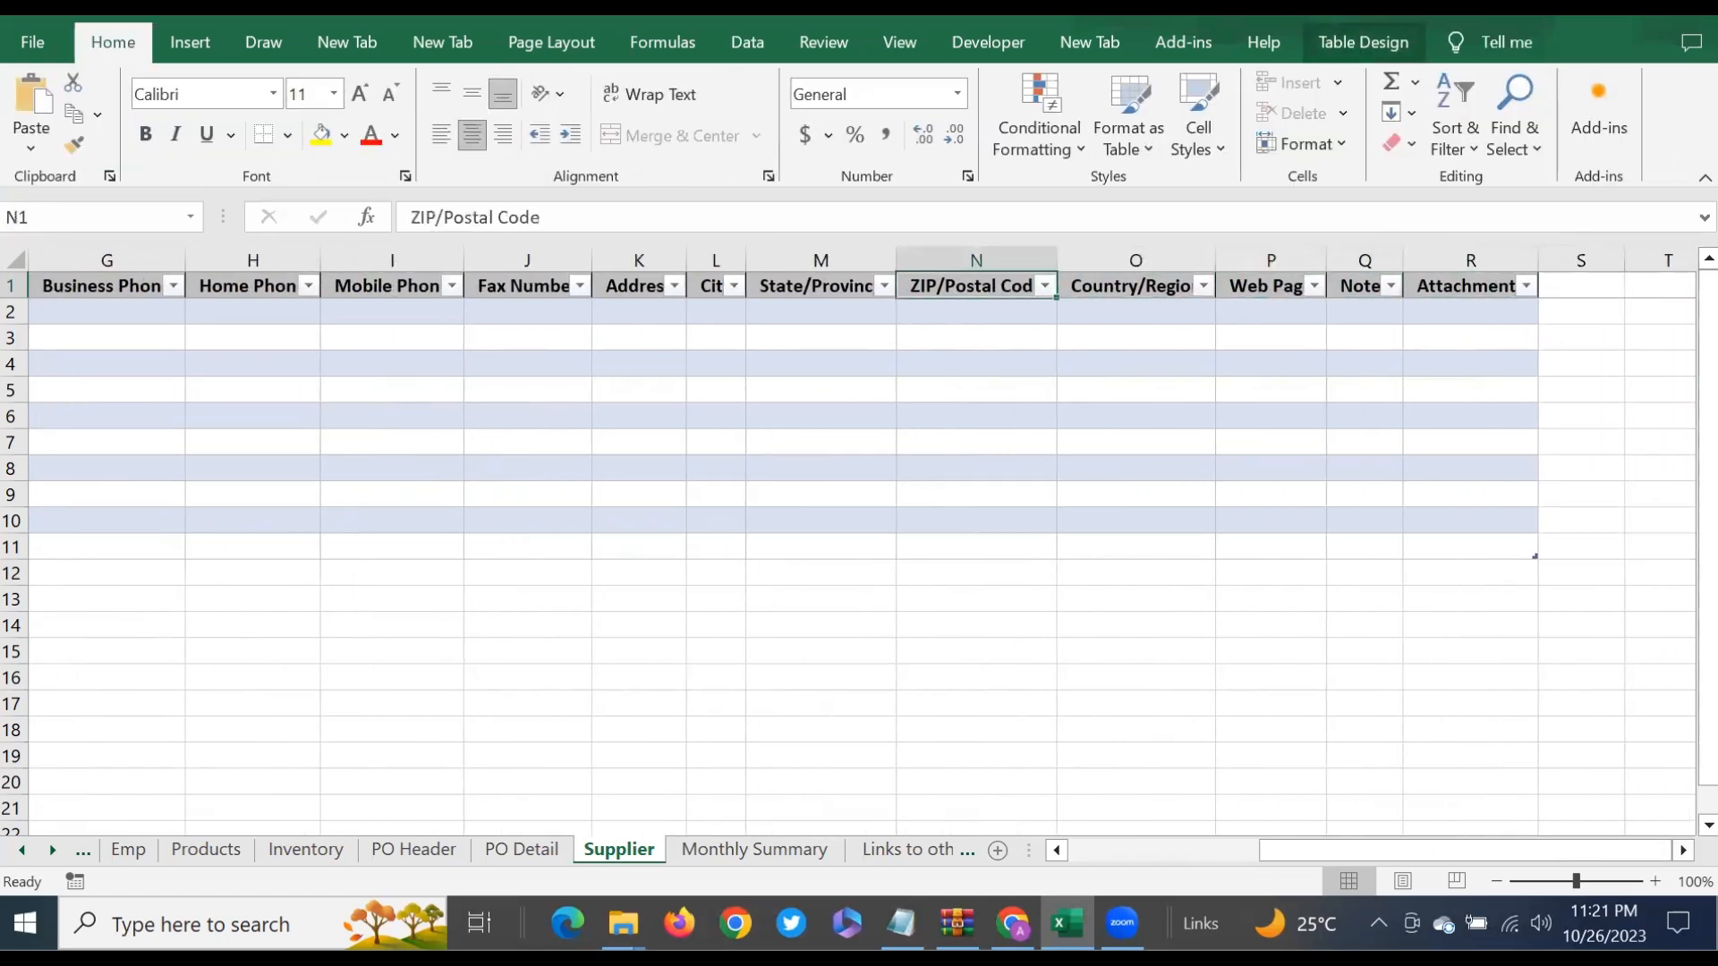
key(Right)
key(Right)
key(Right)
key(Right)
key(Left)
key(Left)
key(ctrl+Home)
key(Right)
key(Right)
key(Right)
key(Right)
key(Right)
key(Right)
key(Right)
key(Right)
key(Right)
key(Right)
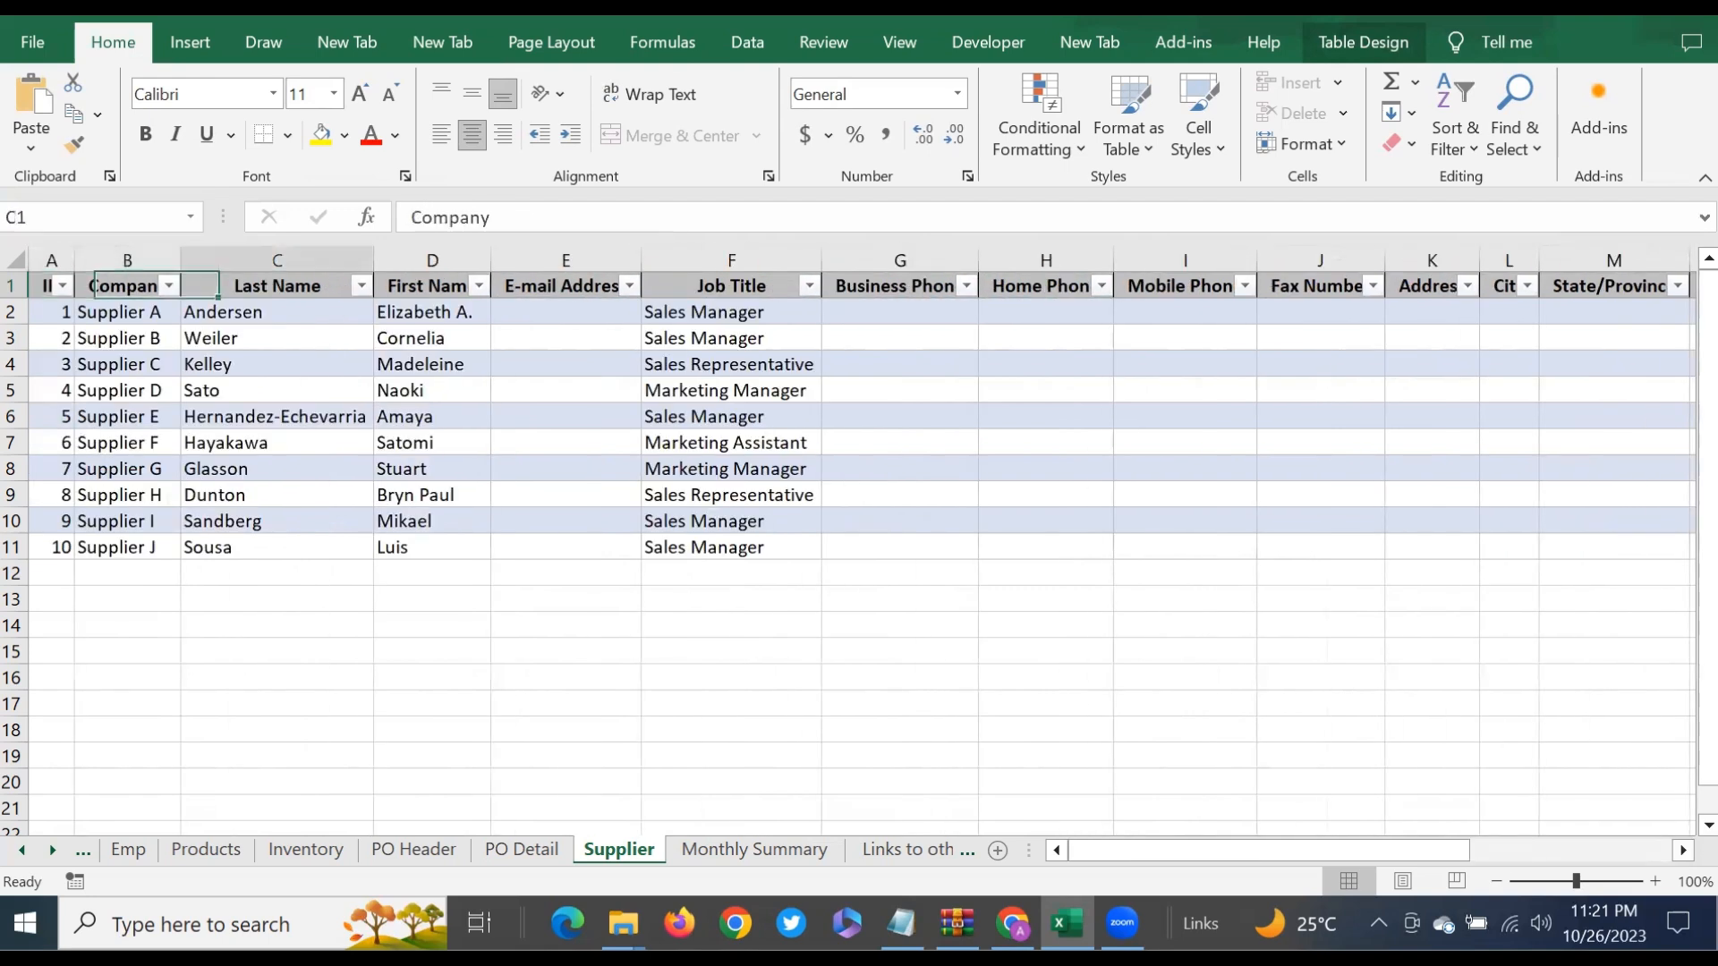
key(Right)
key(Right)
key(Right)
key(Right)
key(Right)
key(Right)
key(Right)
key(Right)
key(Right)
key(Right)
key(Right)
key(Right)
key(Right)
key(Right)
key(Right)
key(Right)
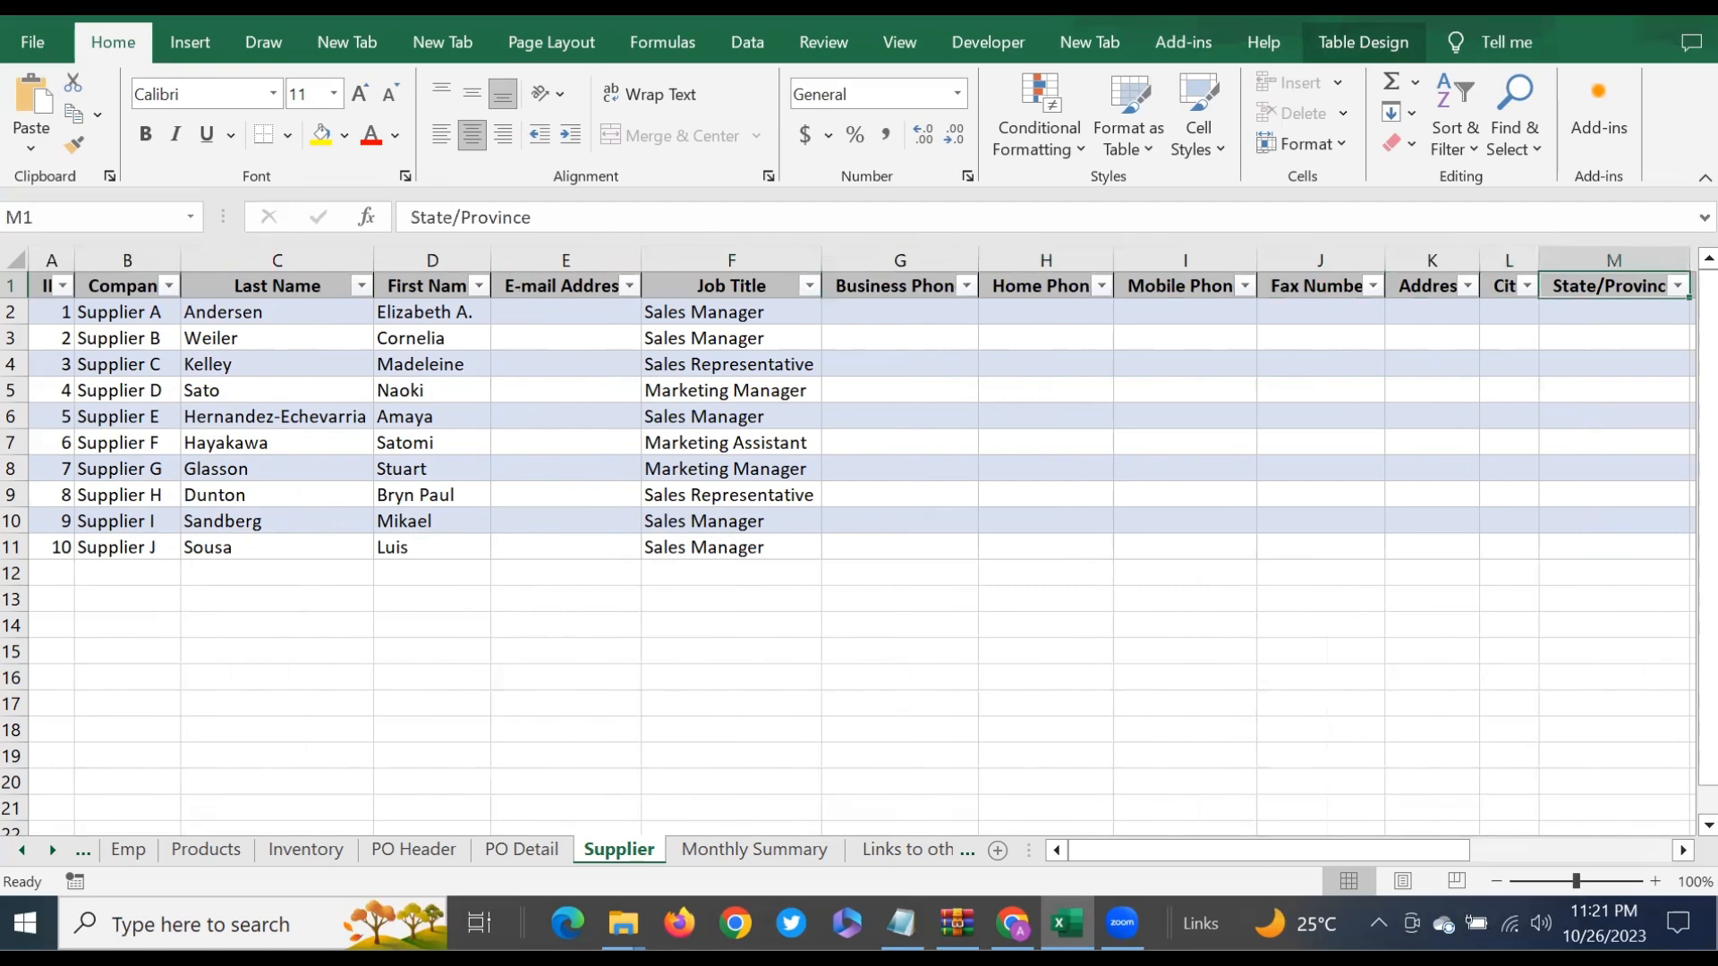
key(Left)
key(Left)
key(Left)
key(Left)
key(Left)
key(Left)
key(Left)
key(Left)
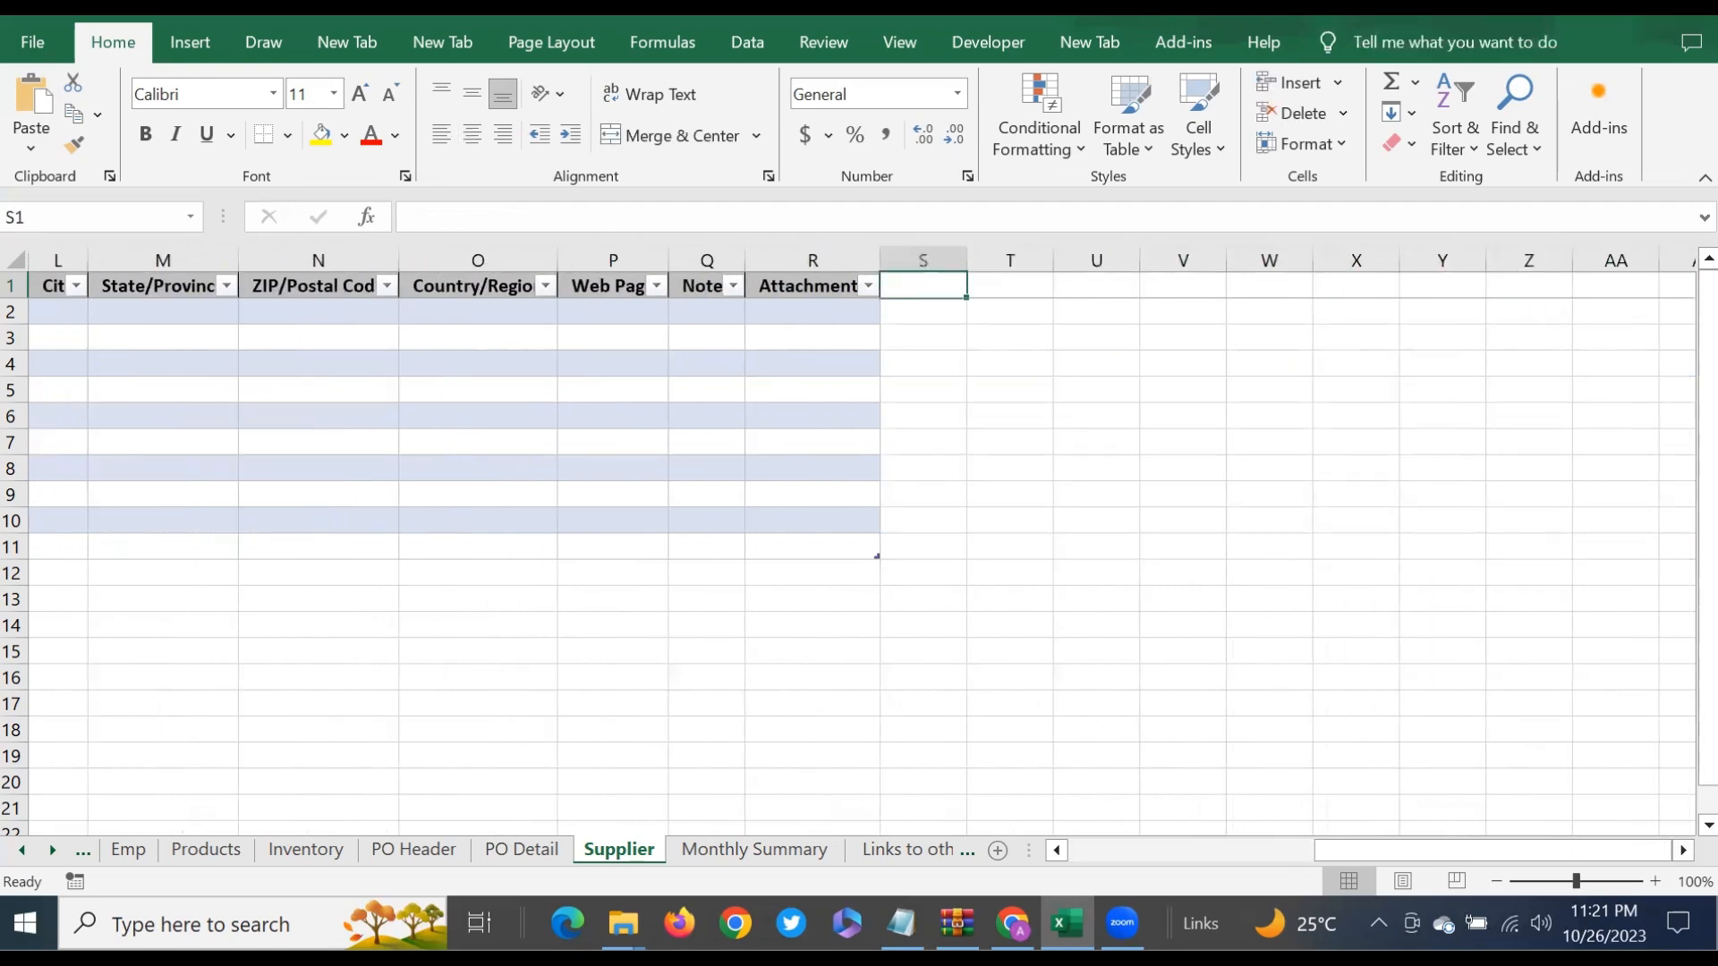
Step: Add a table column headed Supplier in cell S1, next to Attachments
text(S)
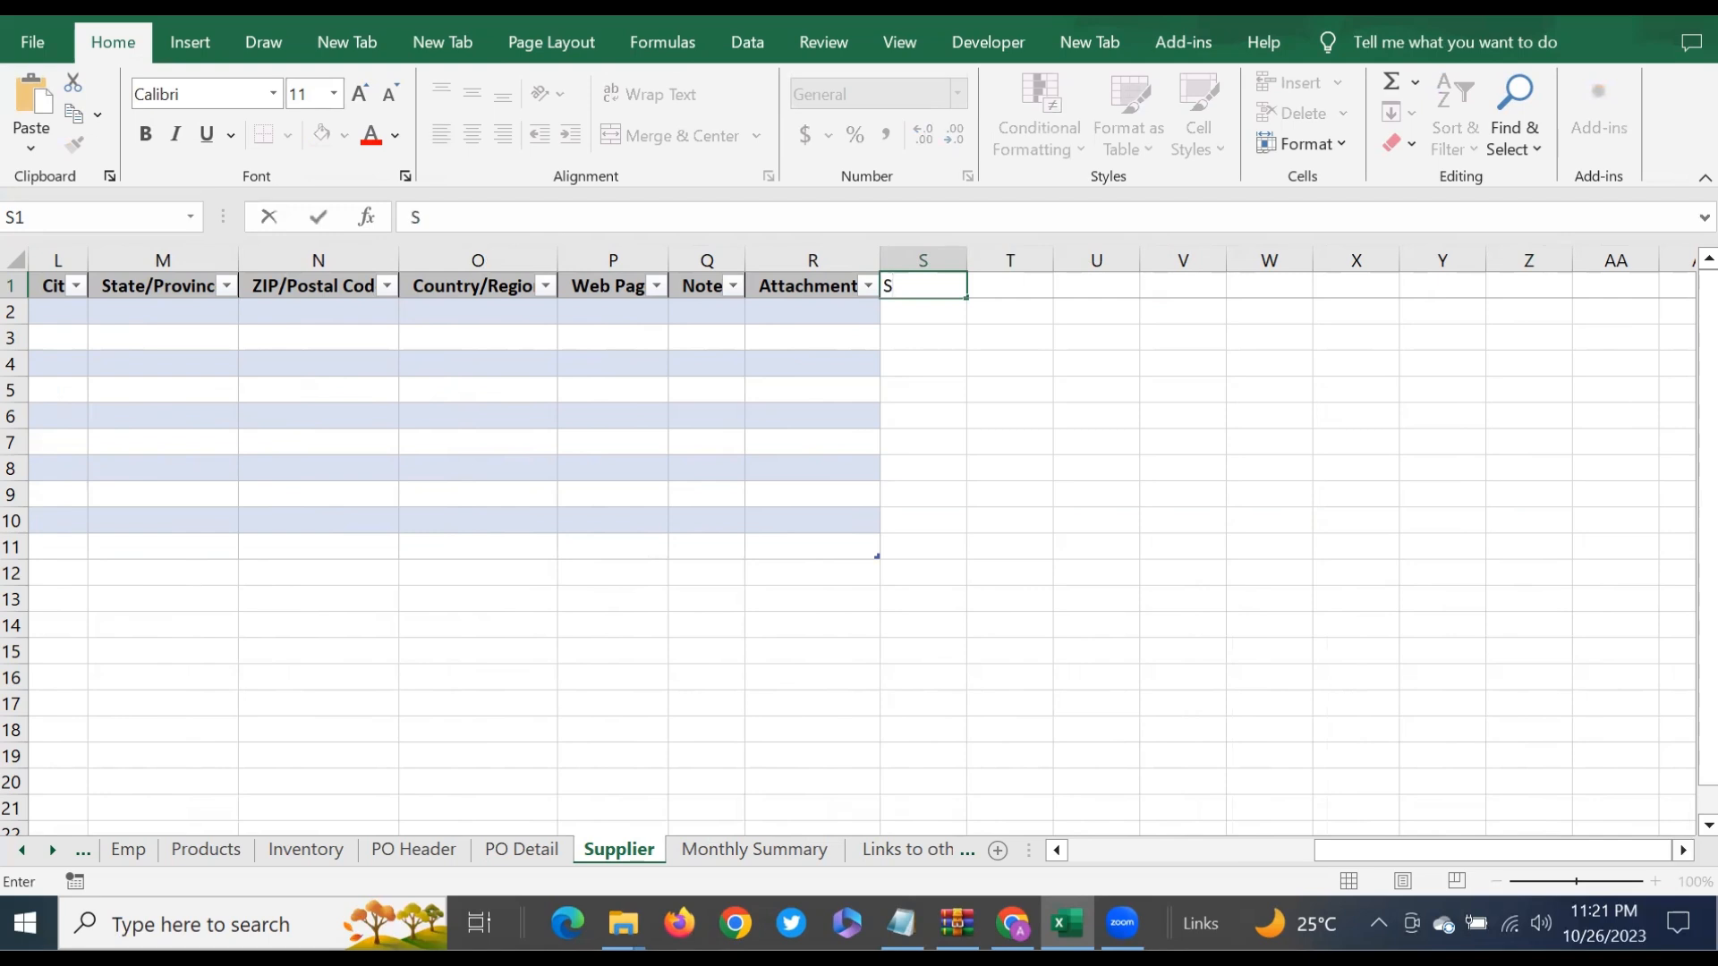
text(upplier)
key(Return)
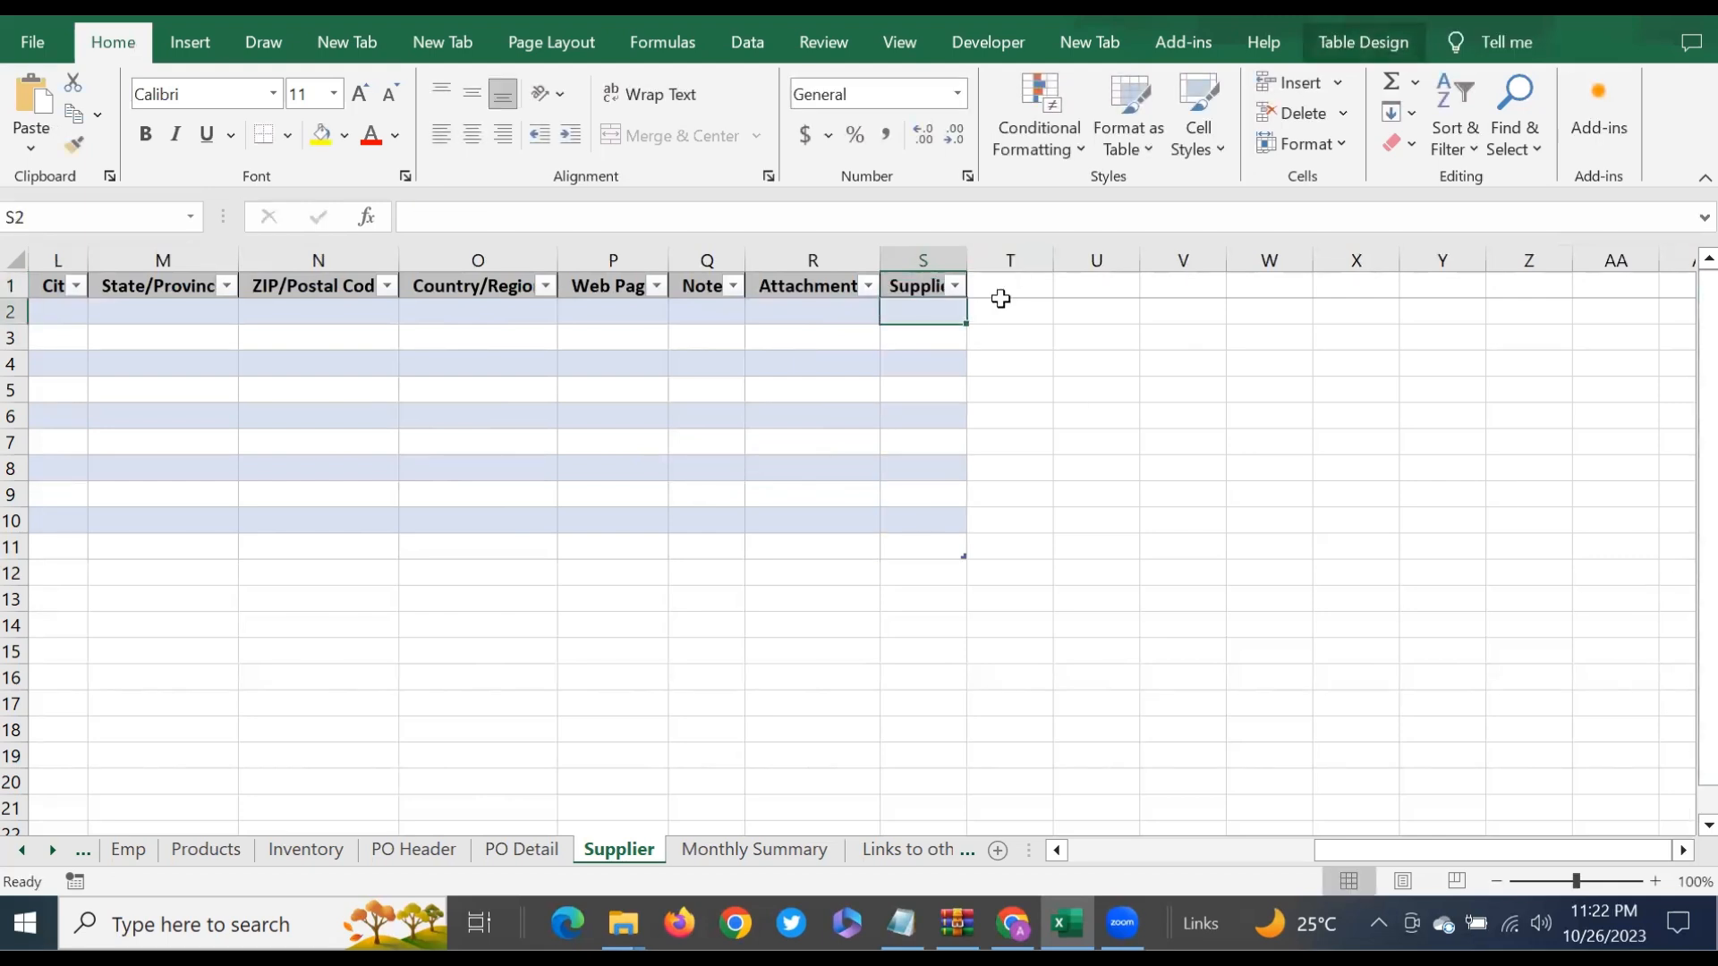
text(=)
drag(1396, 850, 1004, 889)
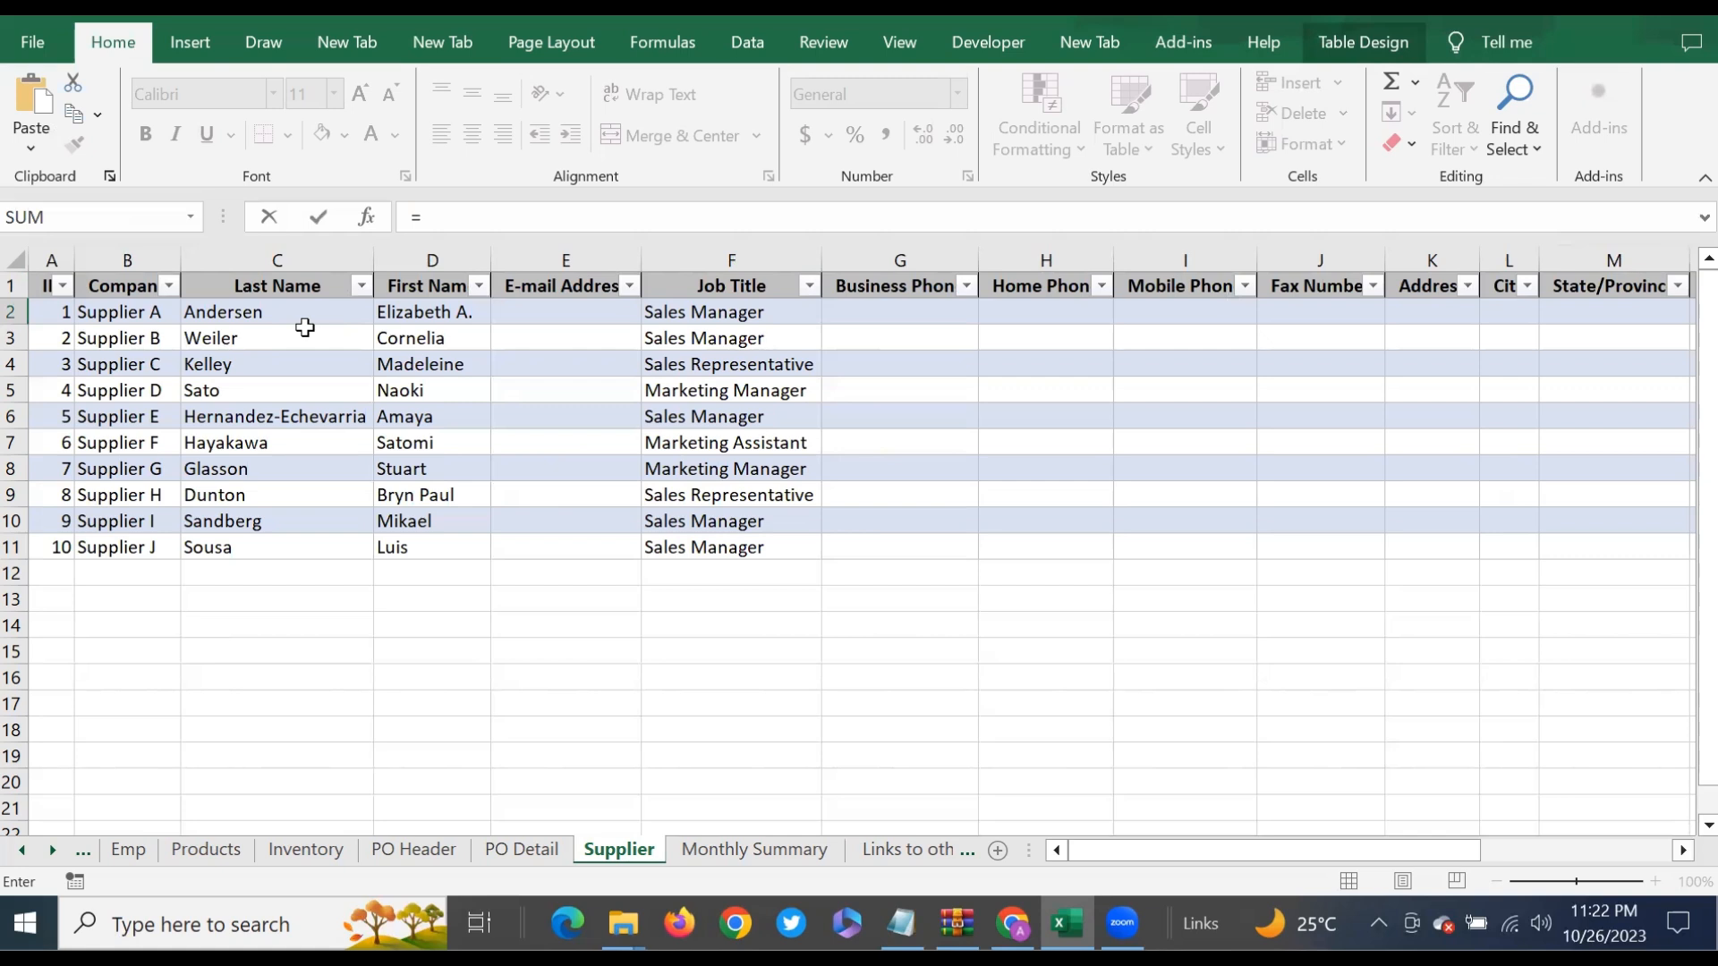
click(119, 283)
key(ctrl+Right)
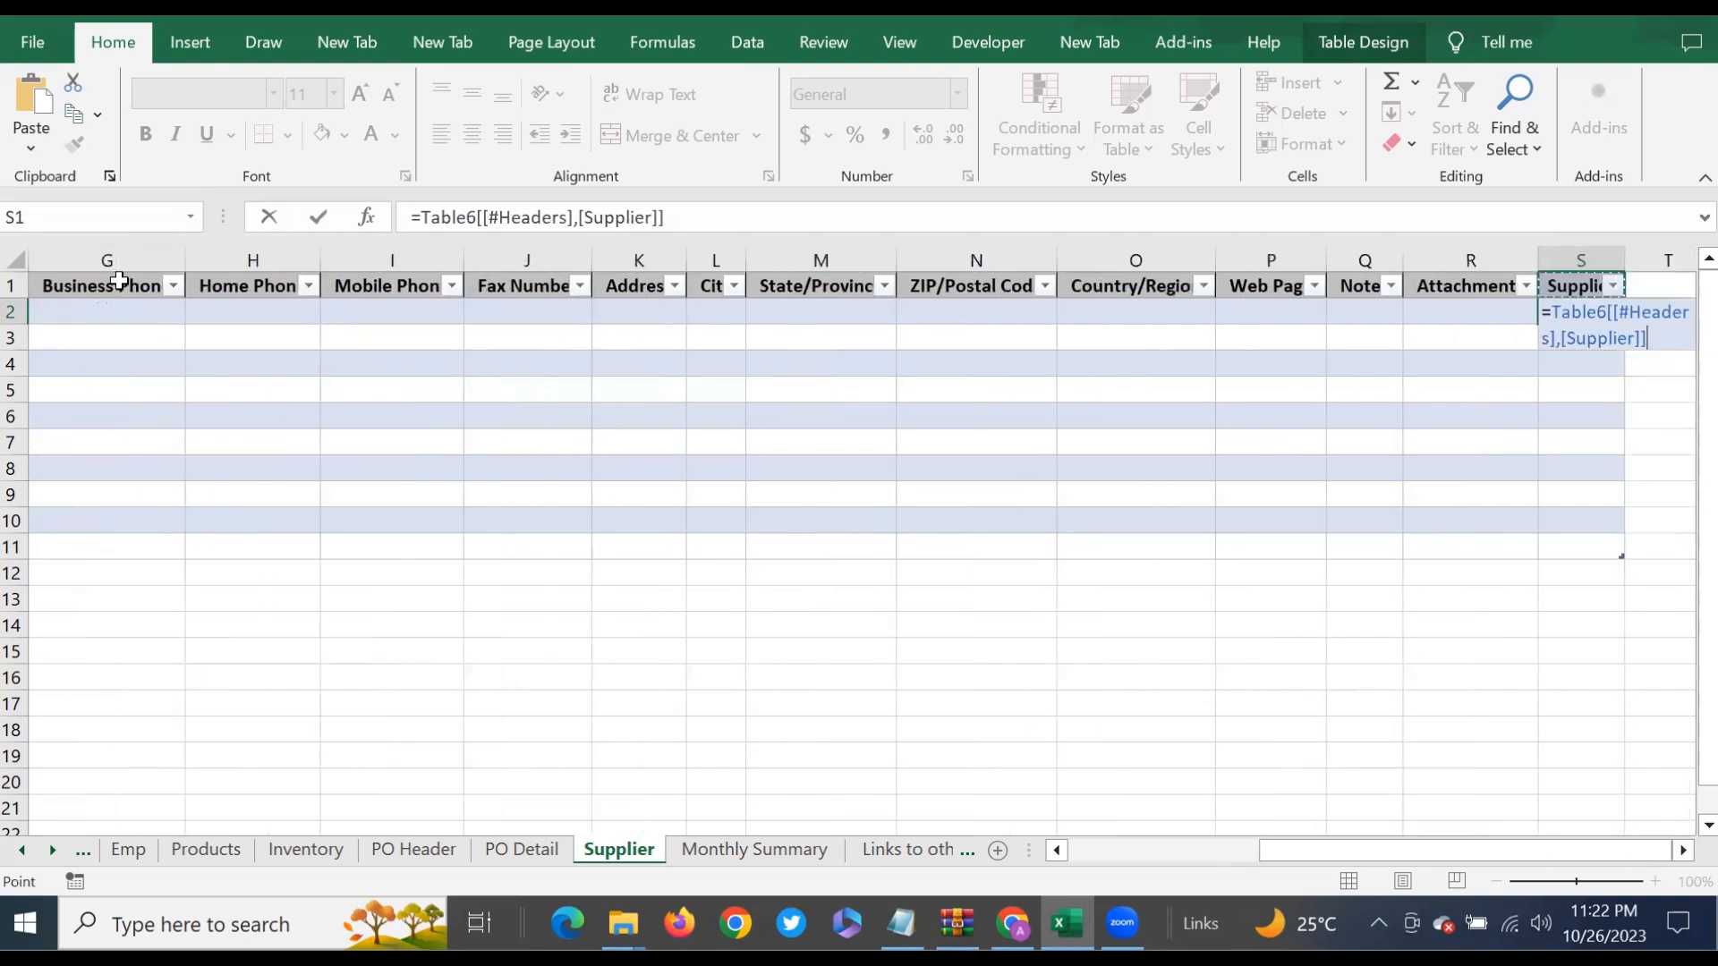
drag(679, 215, 282, 179)
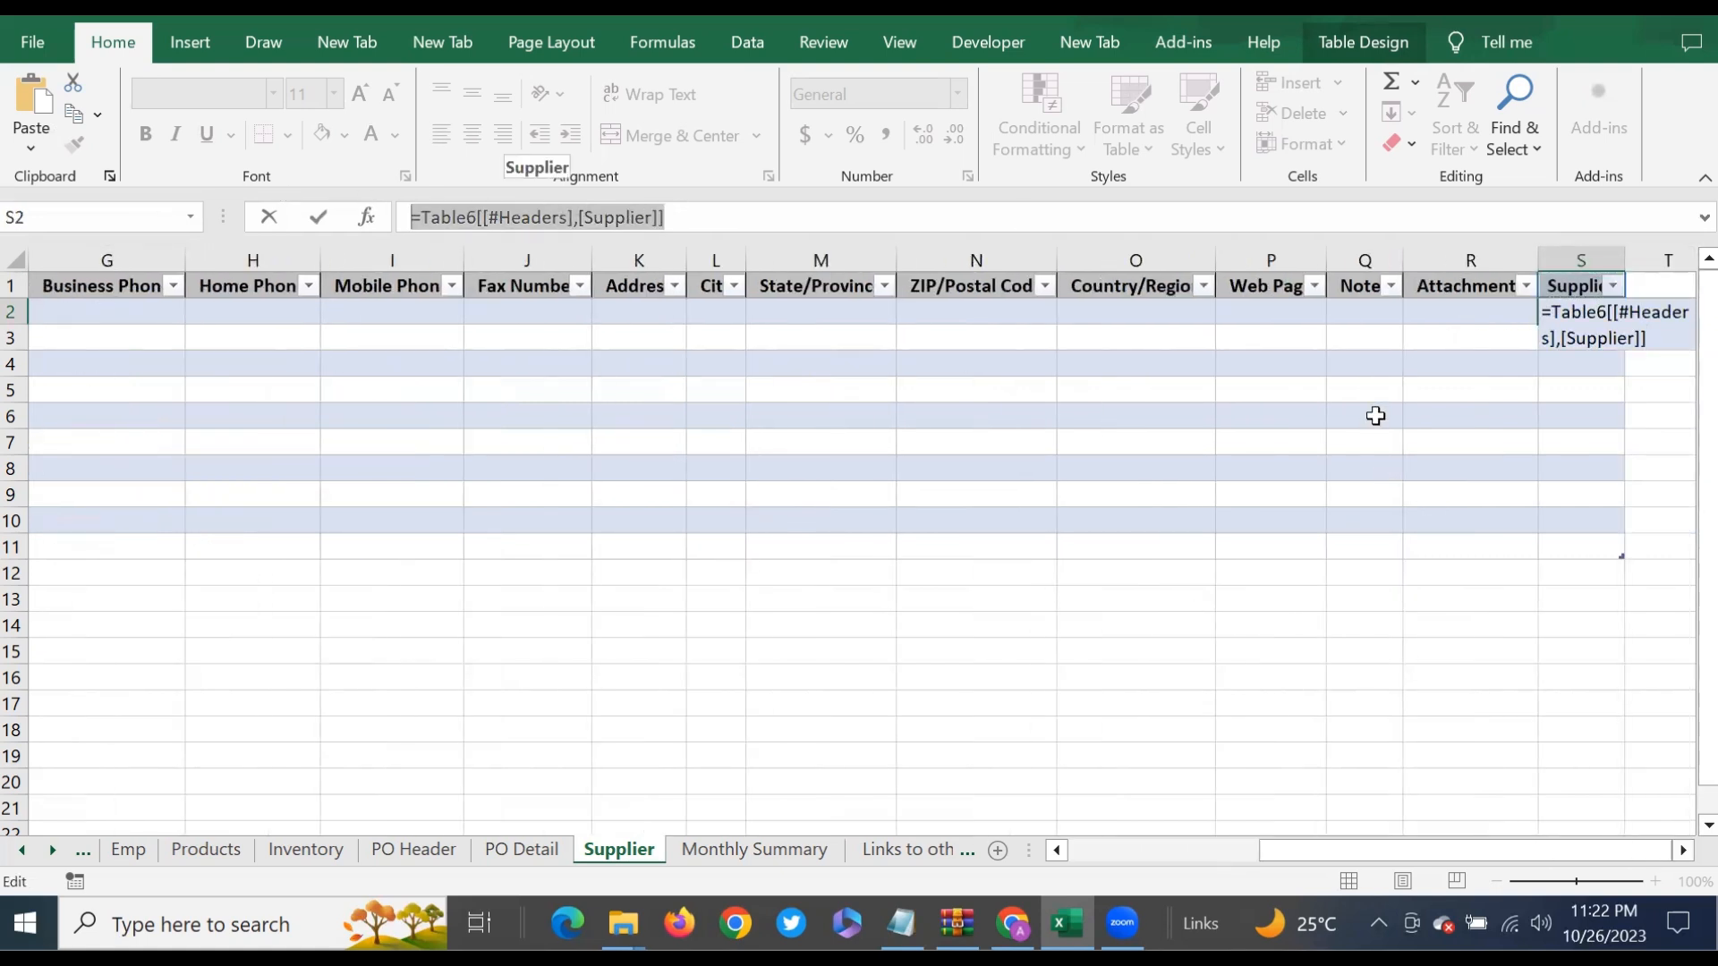
key(Escape)
Step: Set the header in cell S1 of the supplier table to IsValid
click(1580, 285)
drag(483, 217, 341, 201)
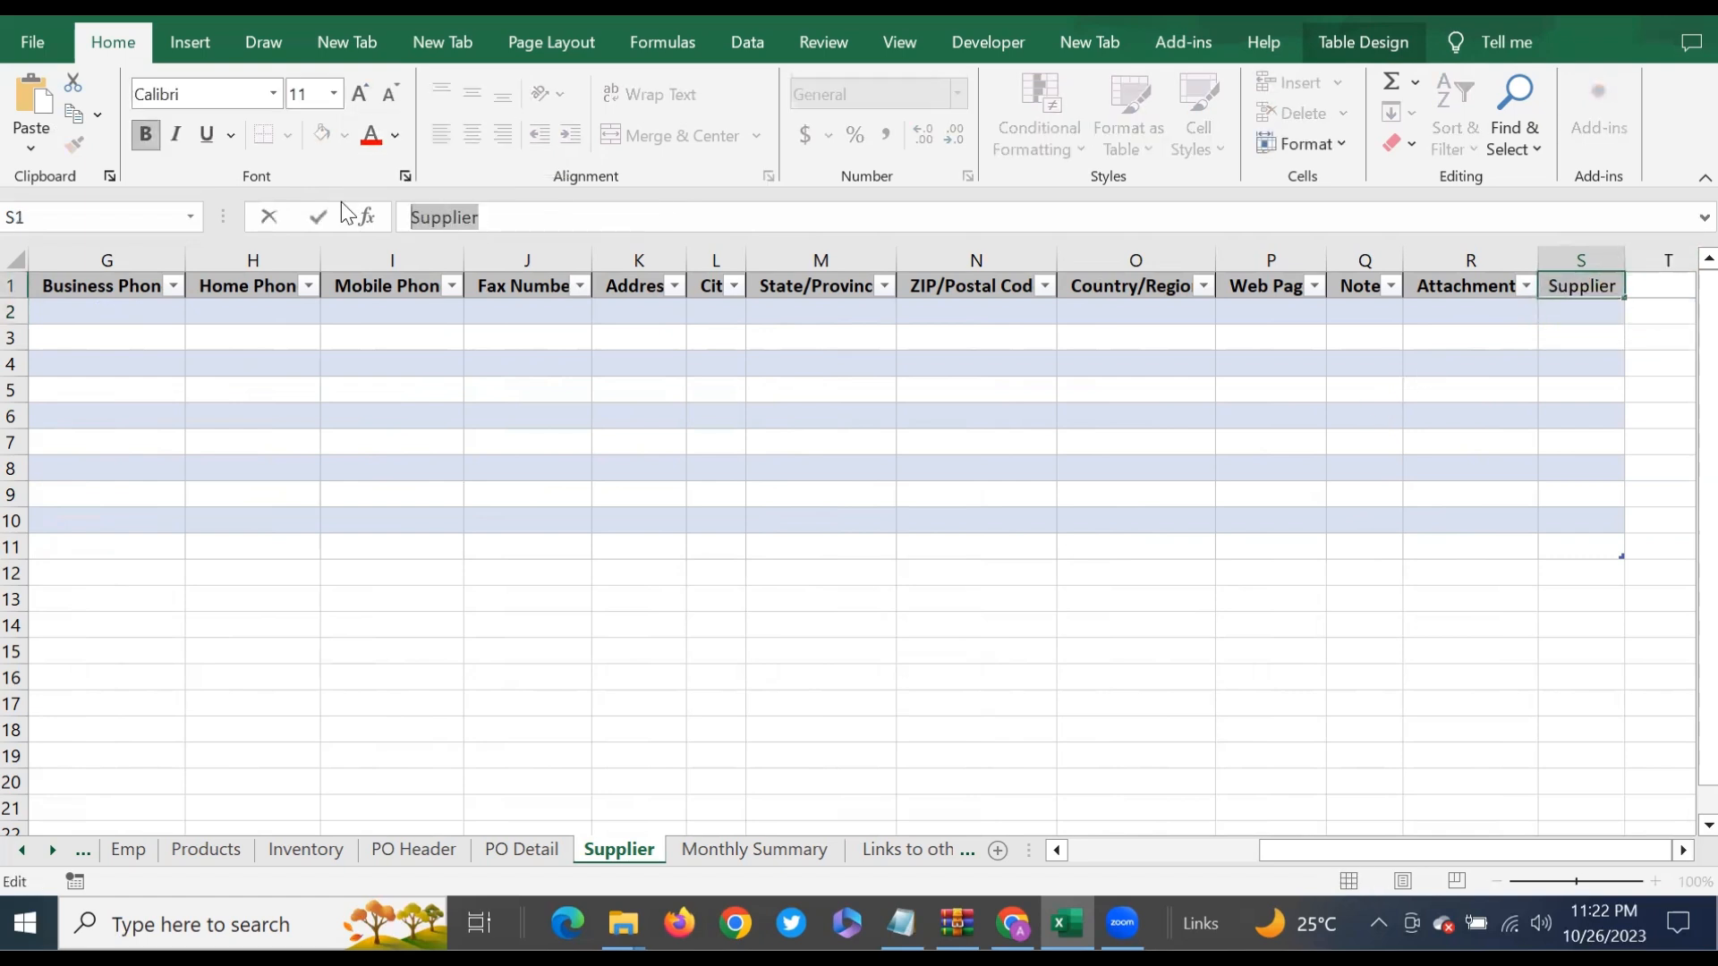
key(BackSpace)
text(IsValid)
key(Return)
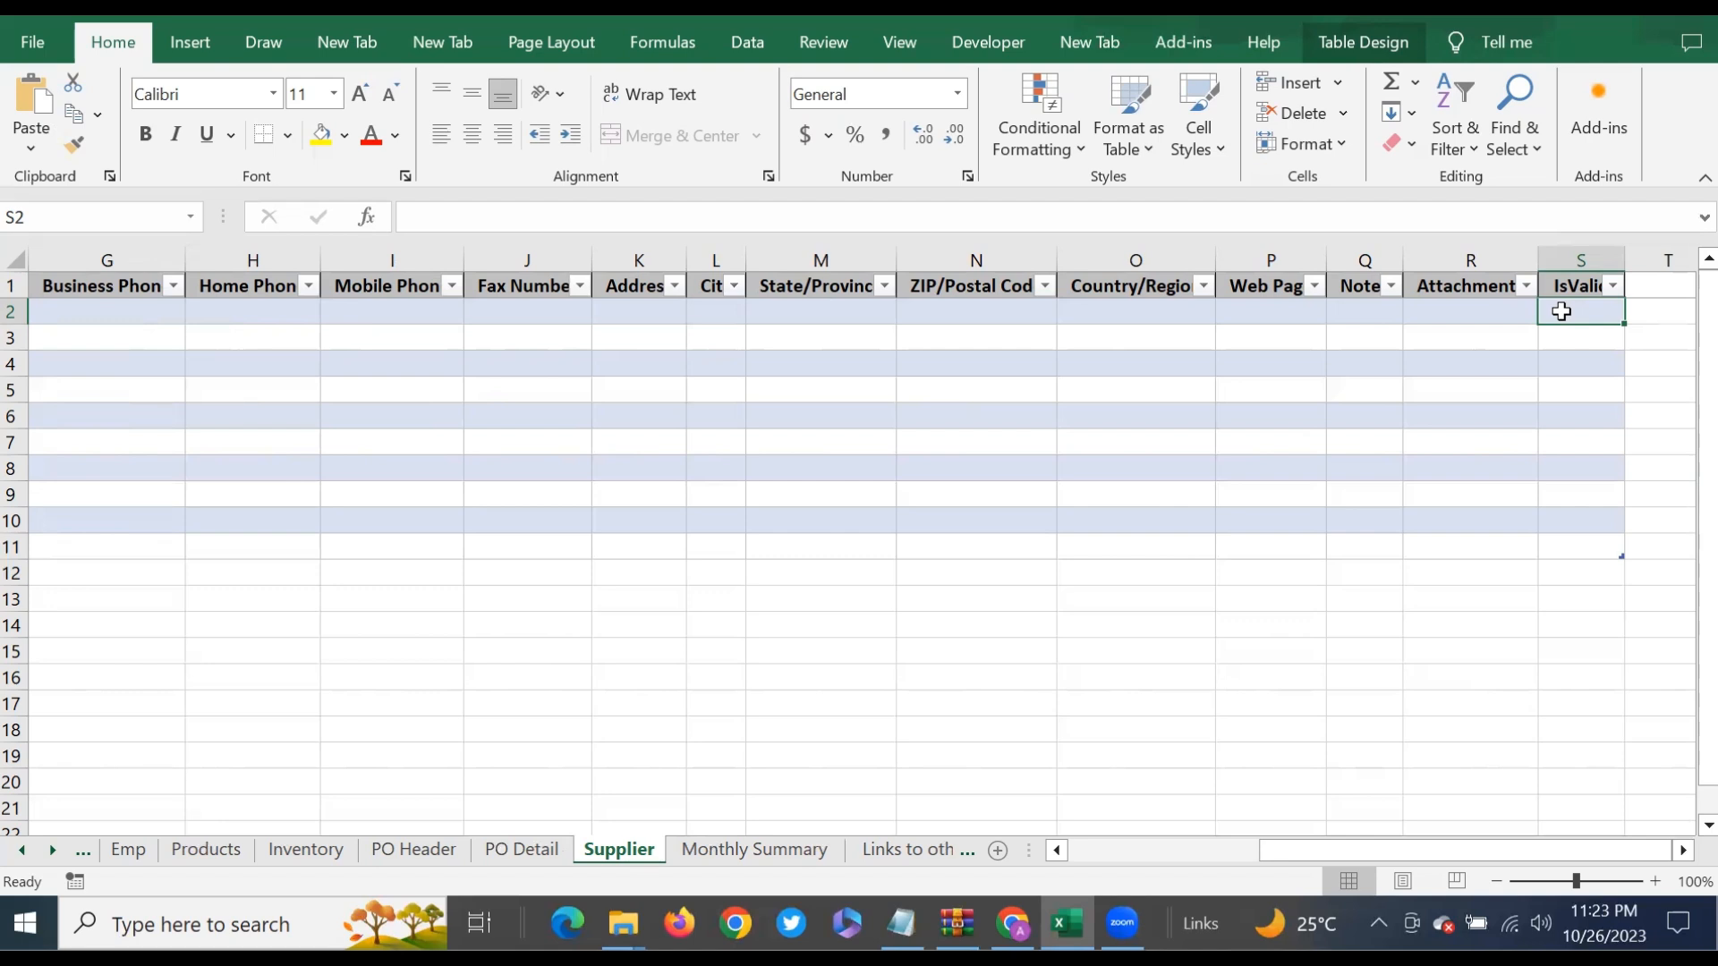
Step: Start an IF formula in cell S2 of the IsValid column with a COUNTIF over the expanding Company range $B$1:$B2
text(=)
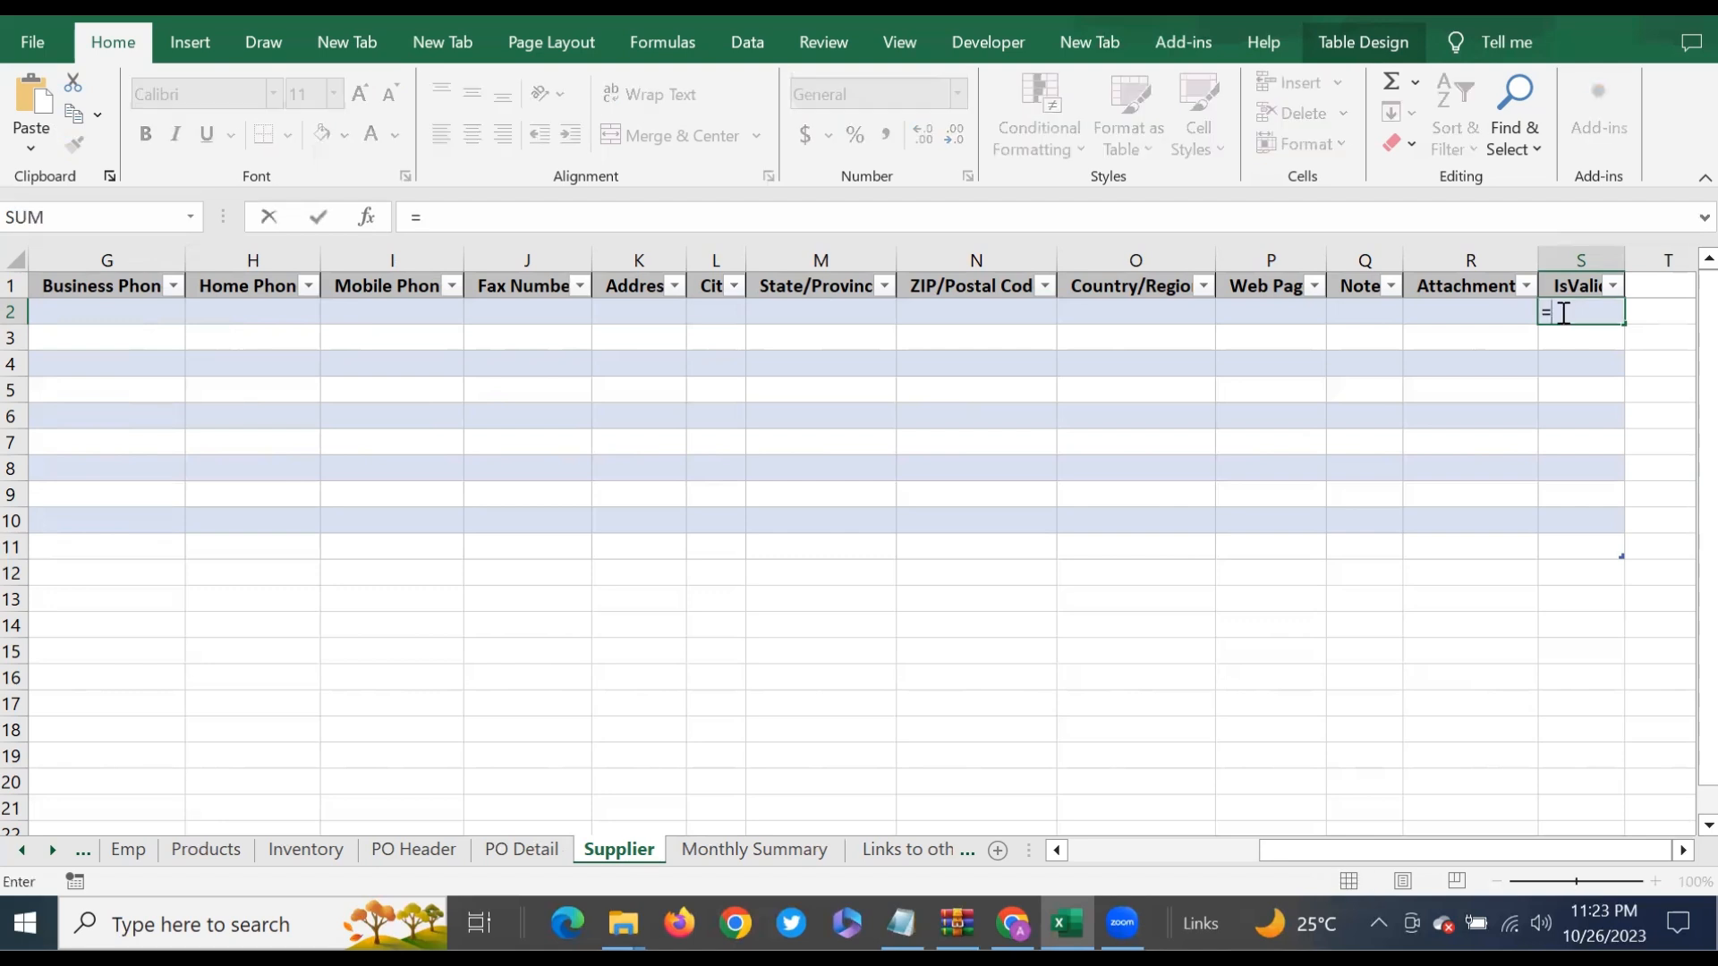
text(if)
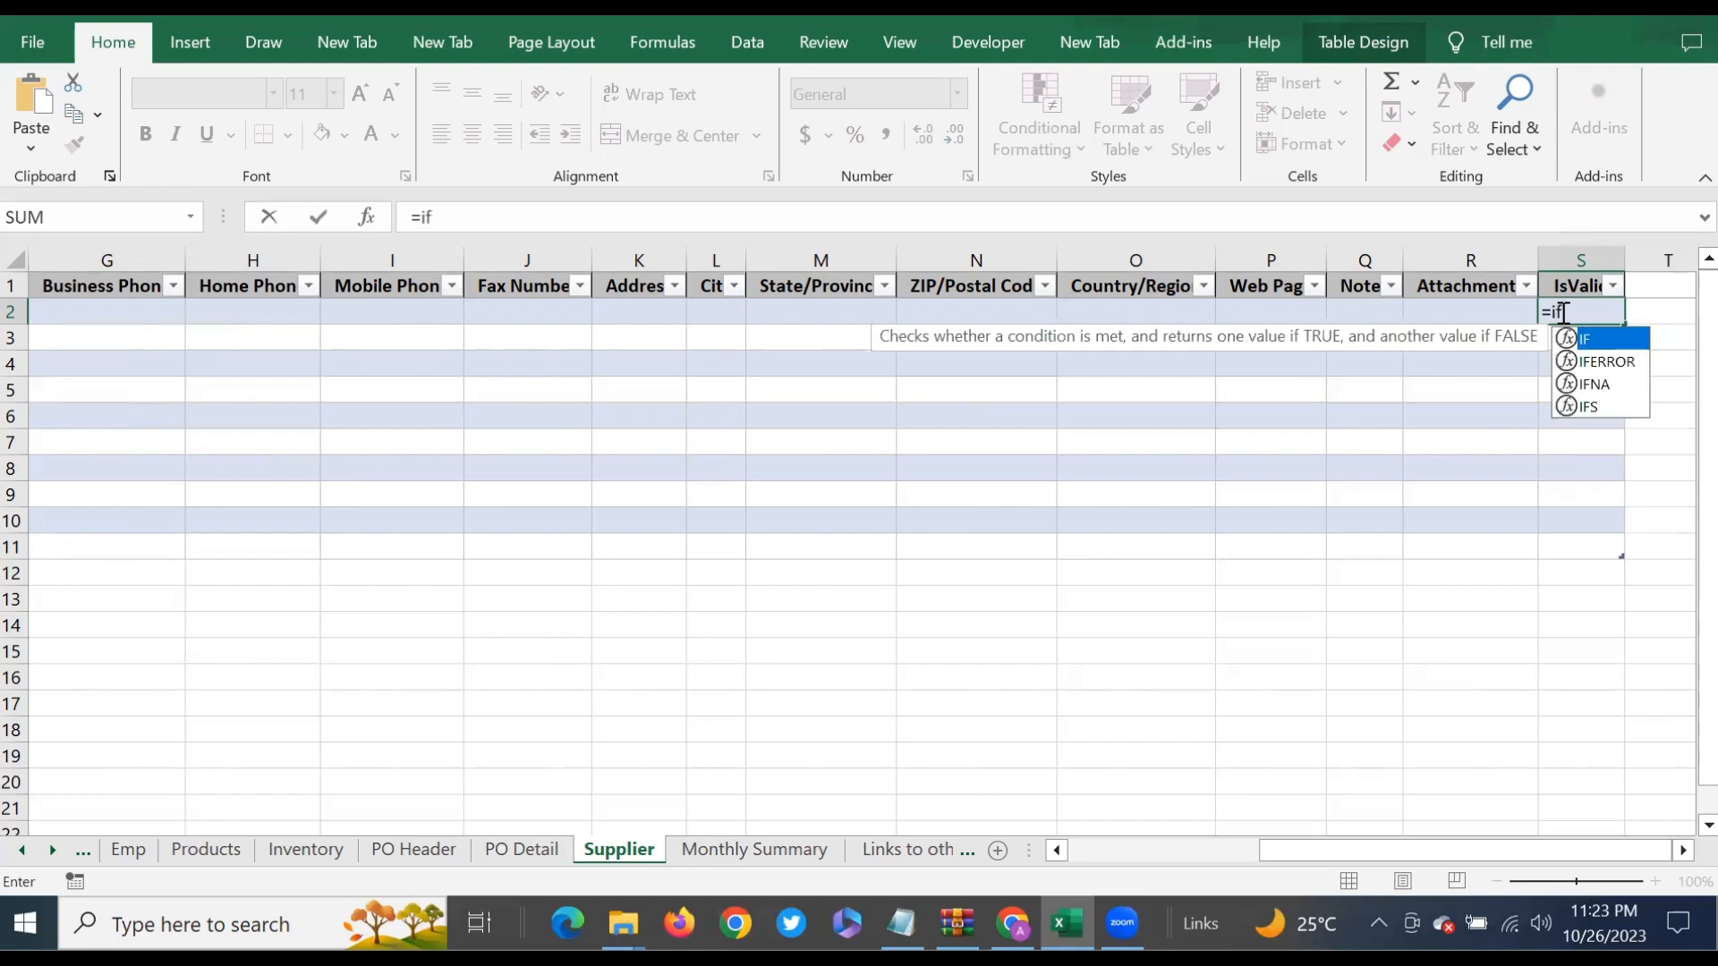
text())
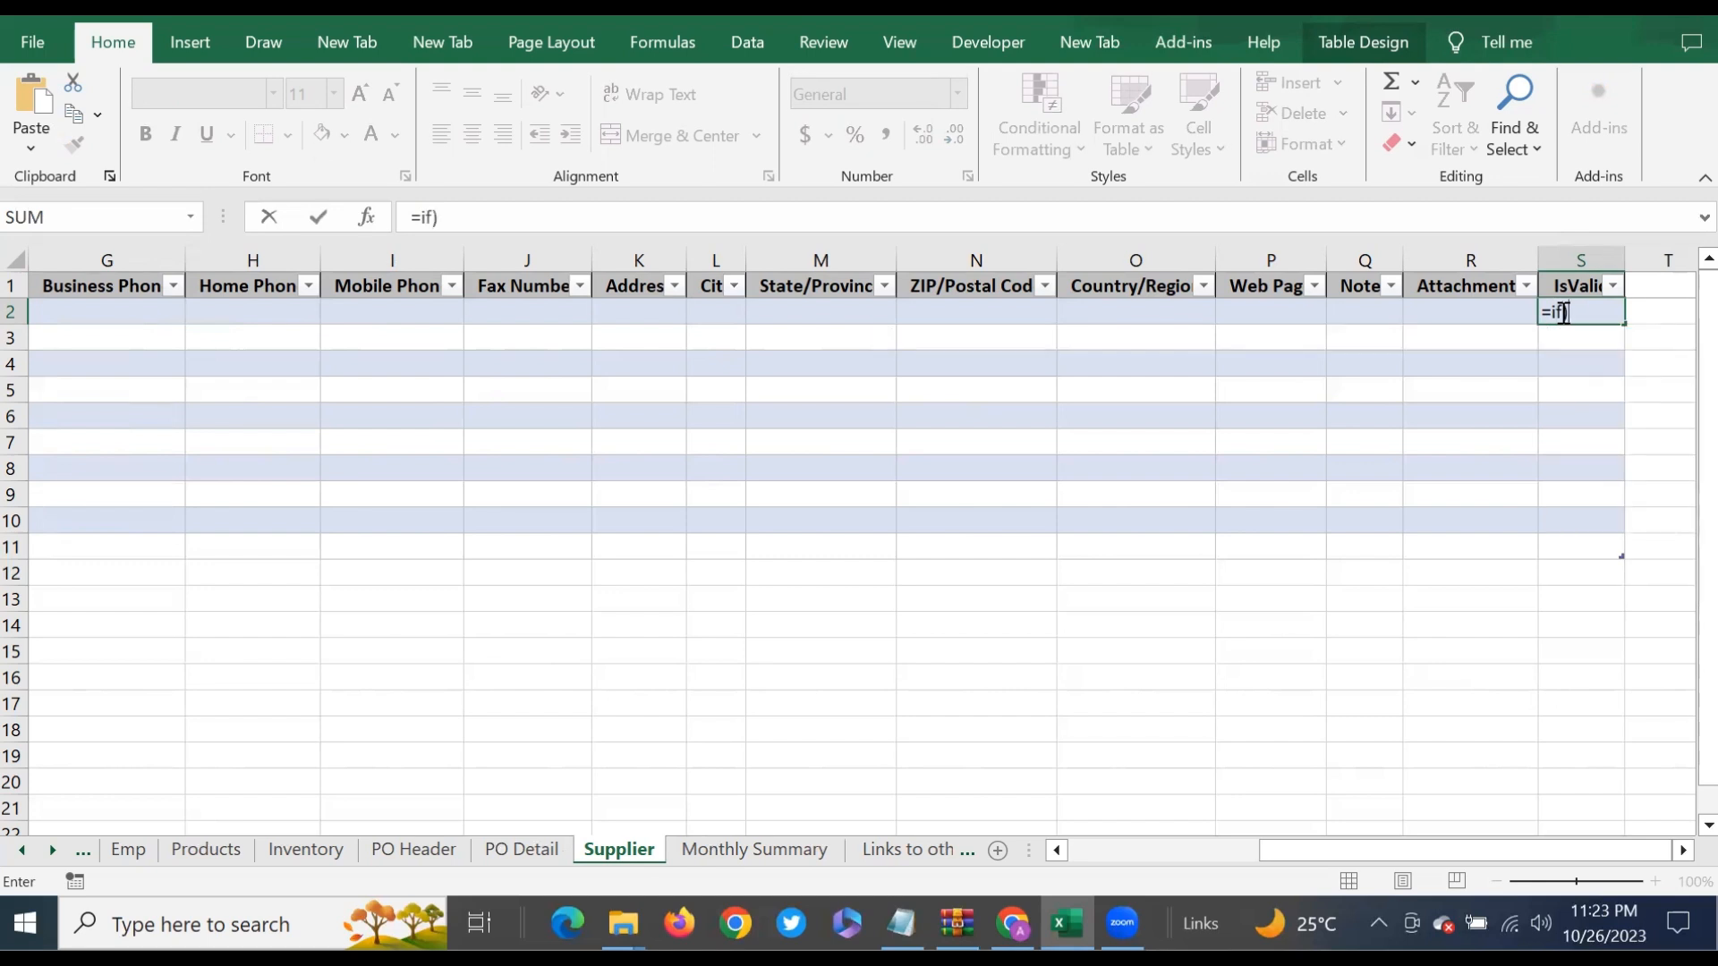
key(BackSpace)
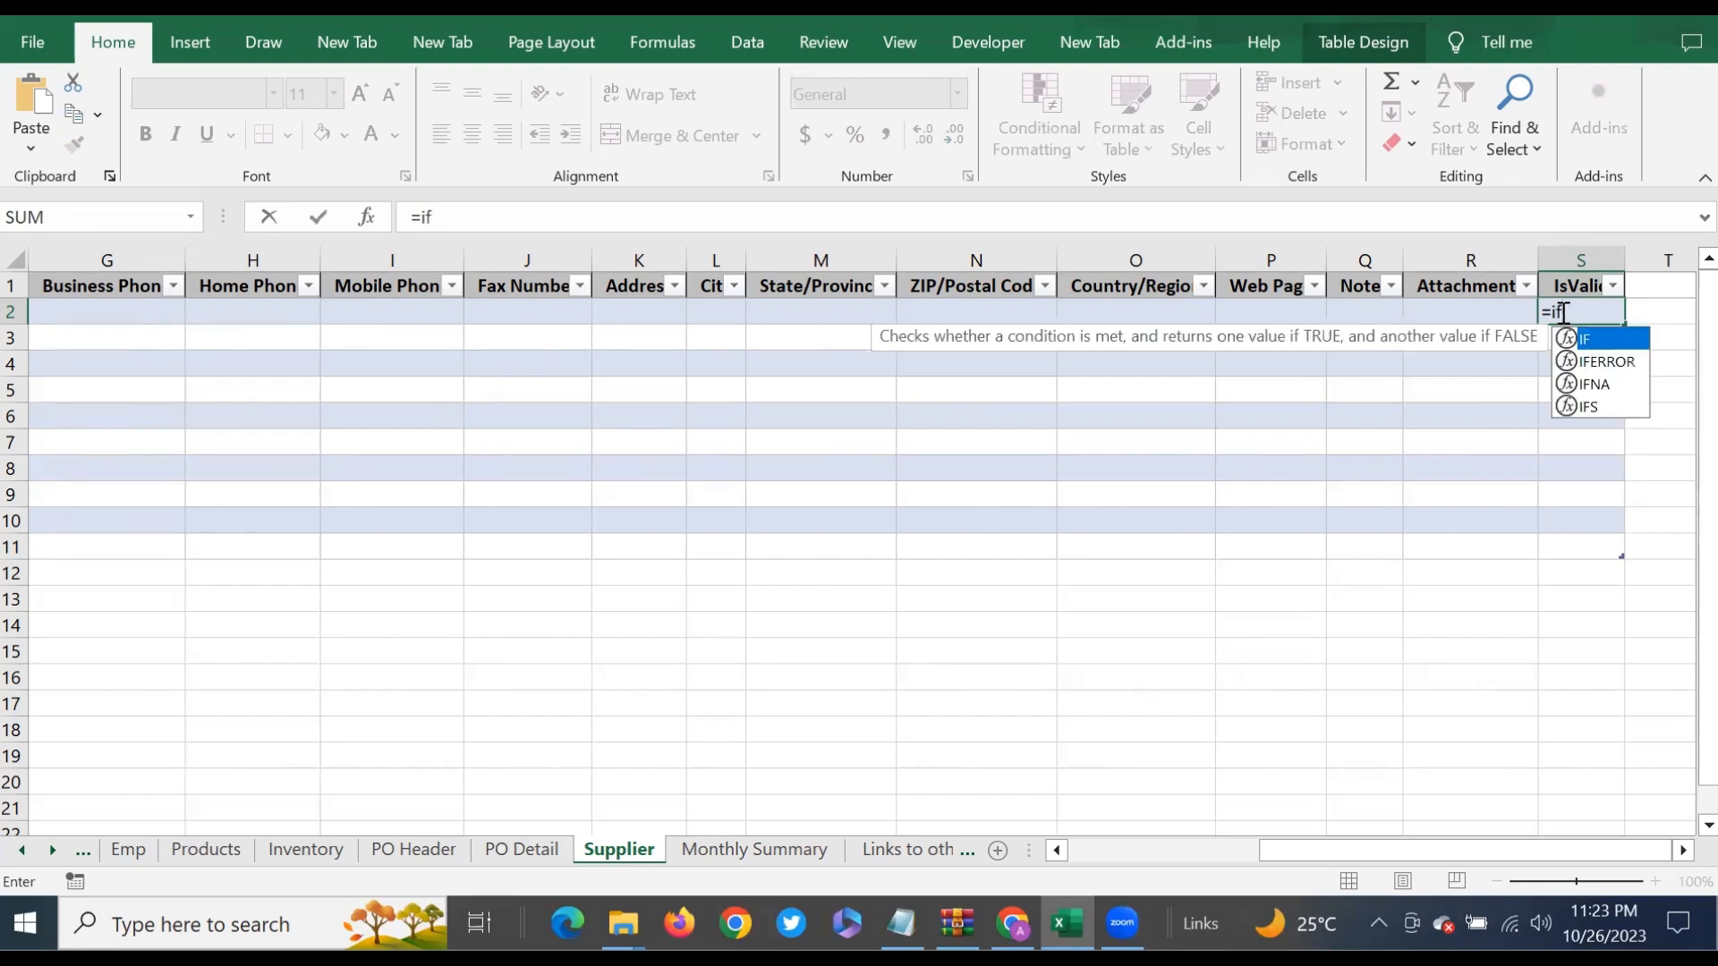
text(()
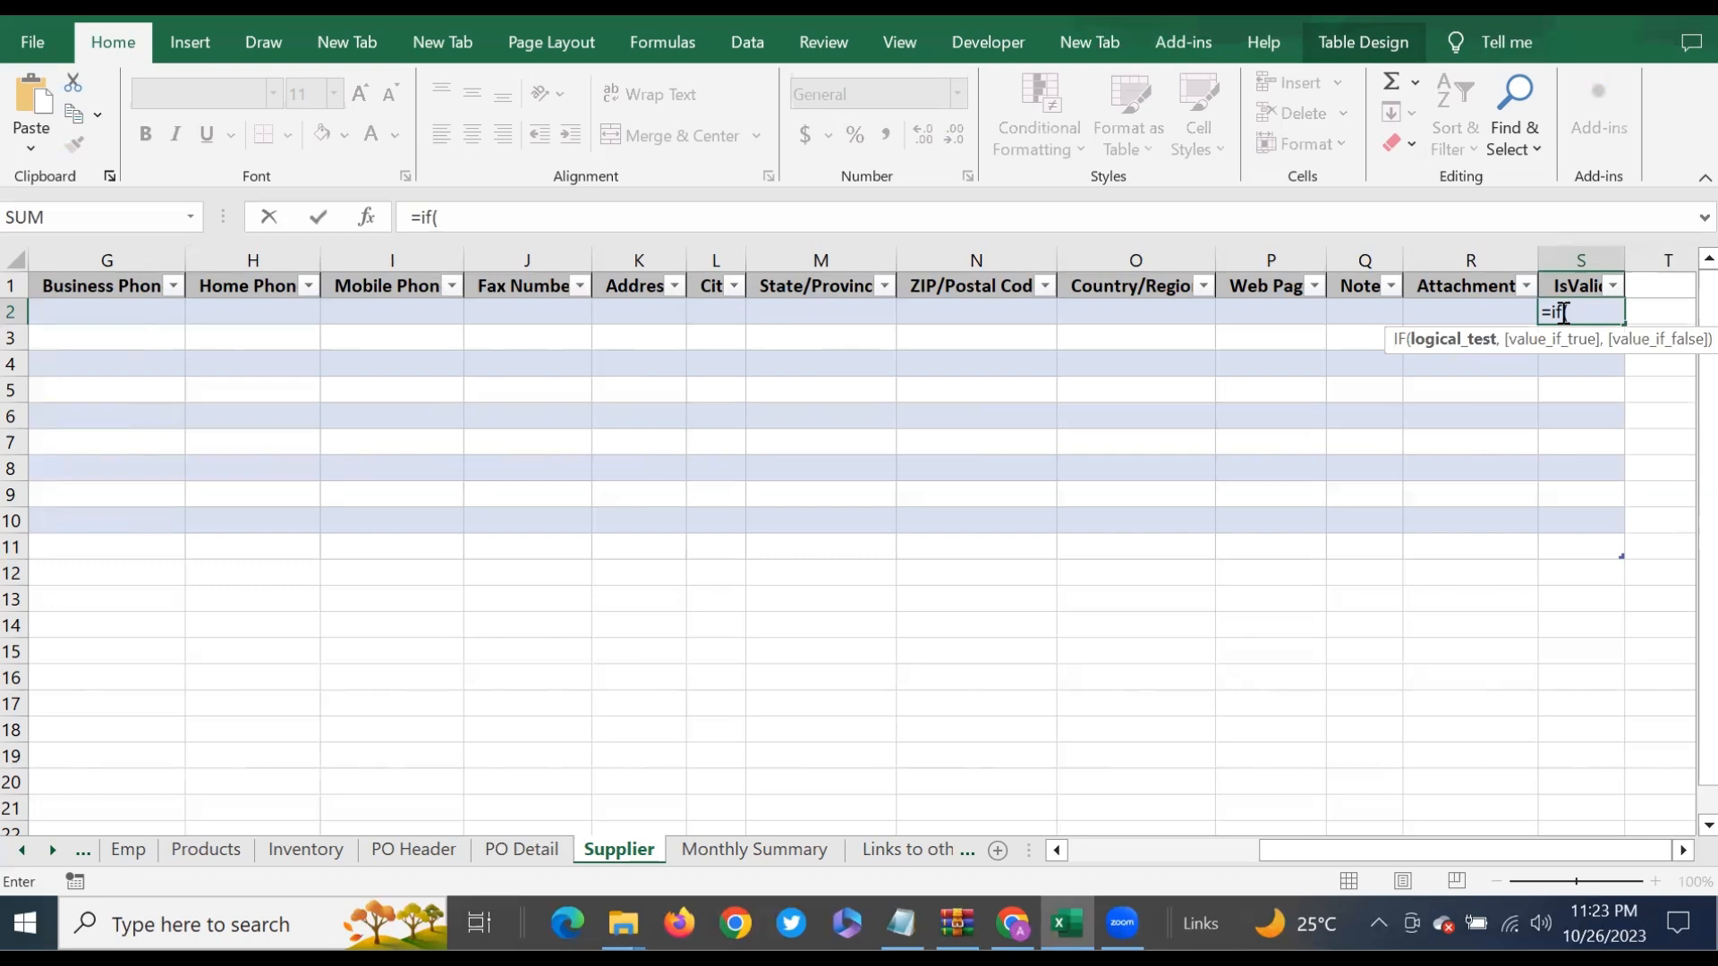
text(countif)
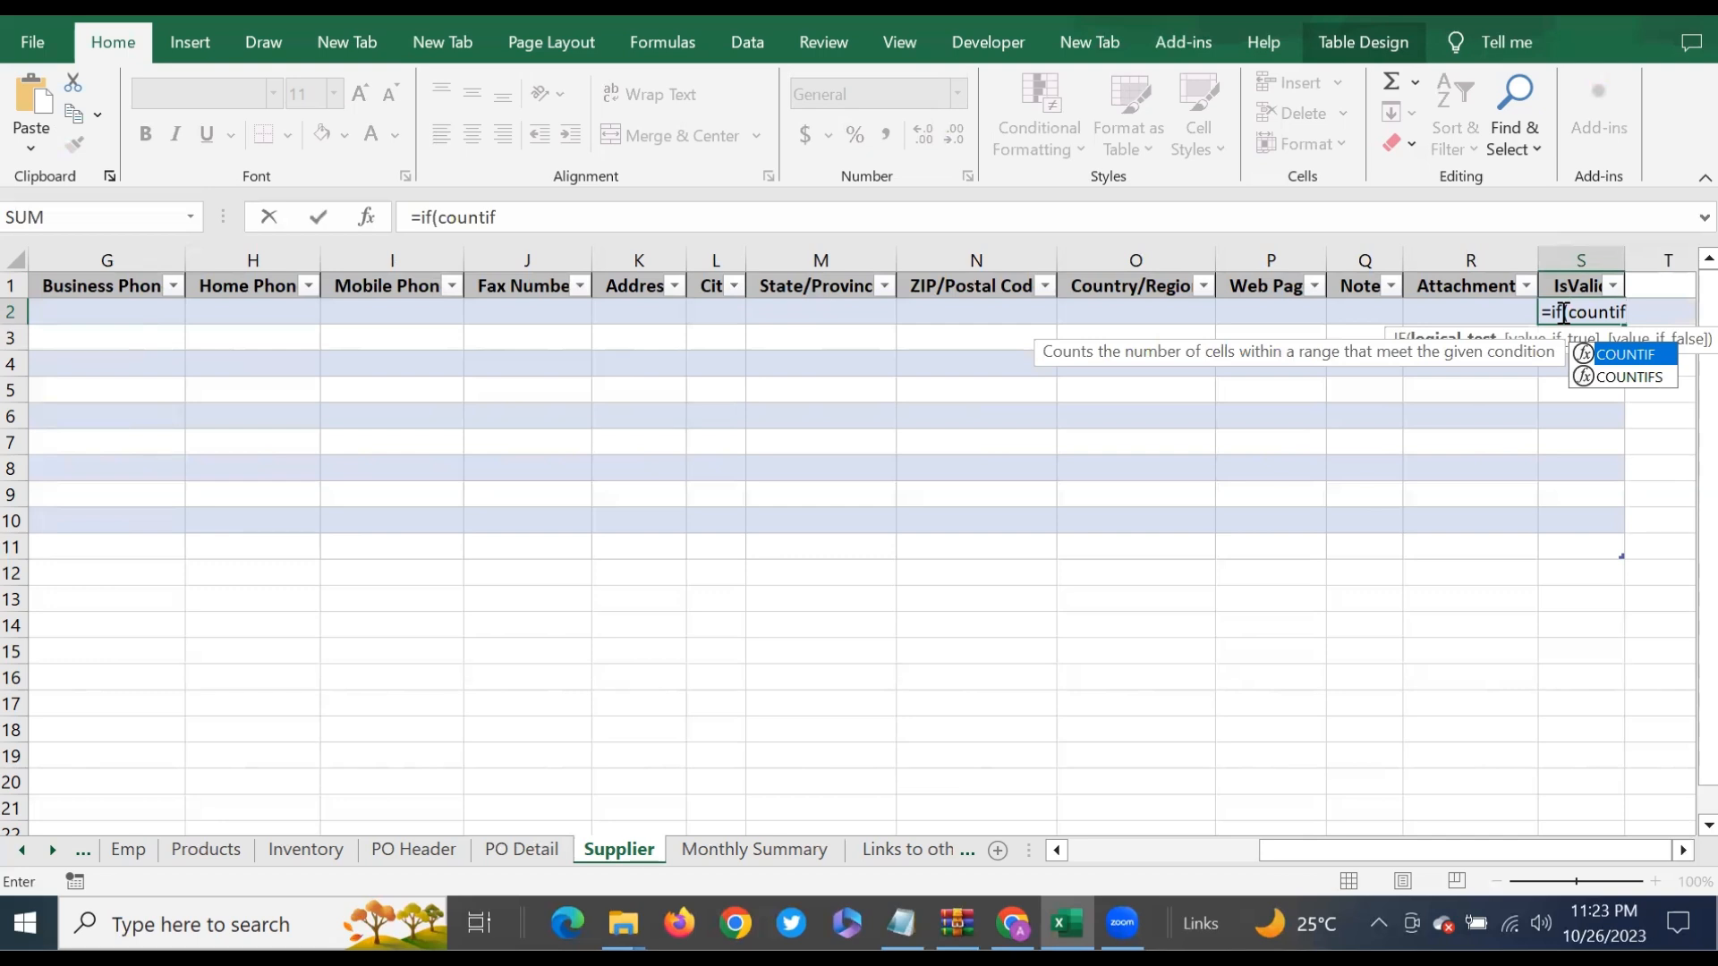
text(()
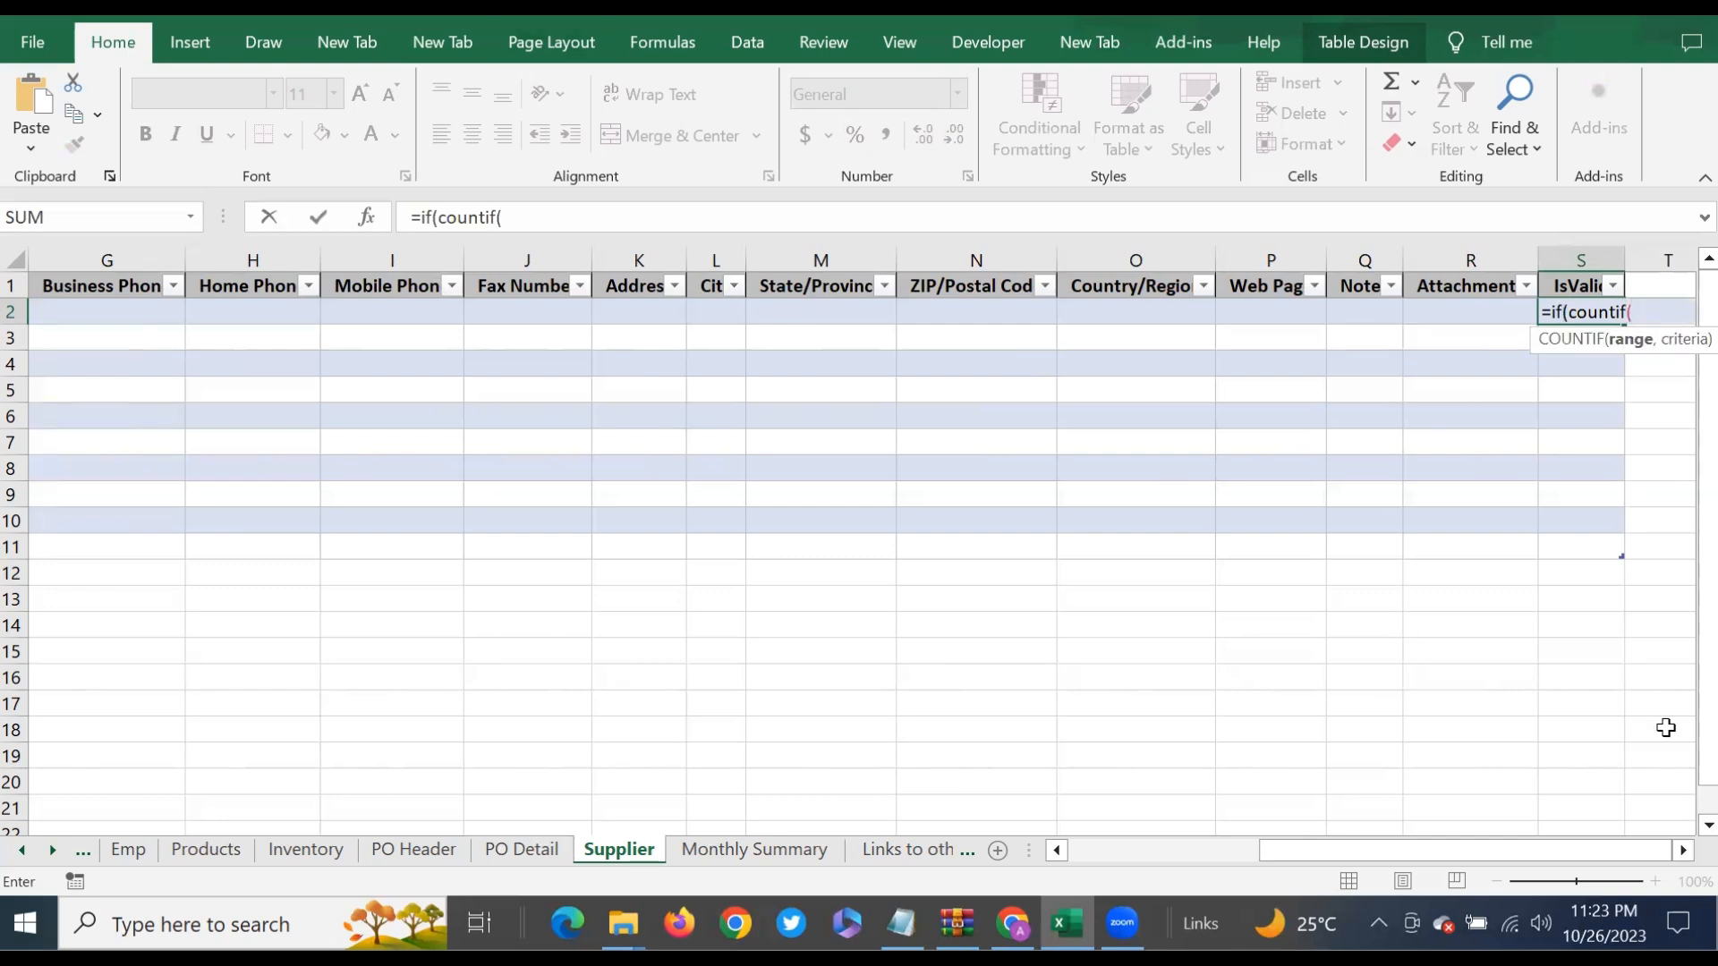
drag(1473, 851, 1084, 846)
drag(118, 284, 118, 313)
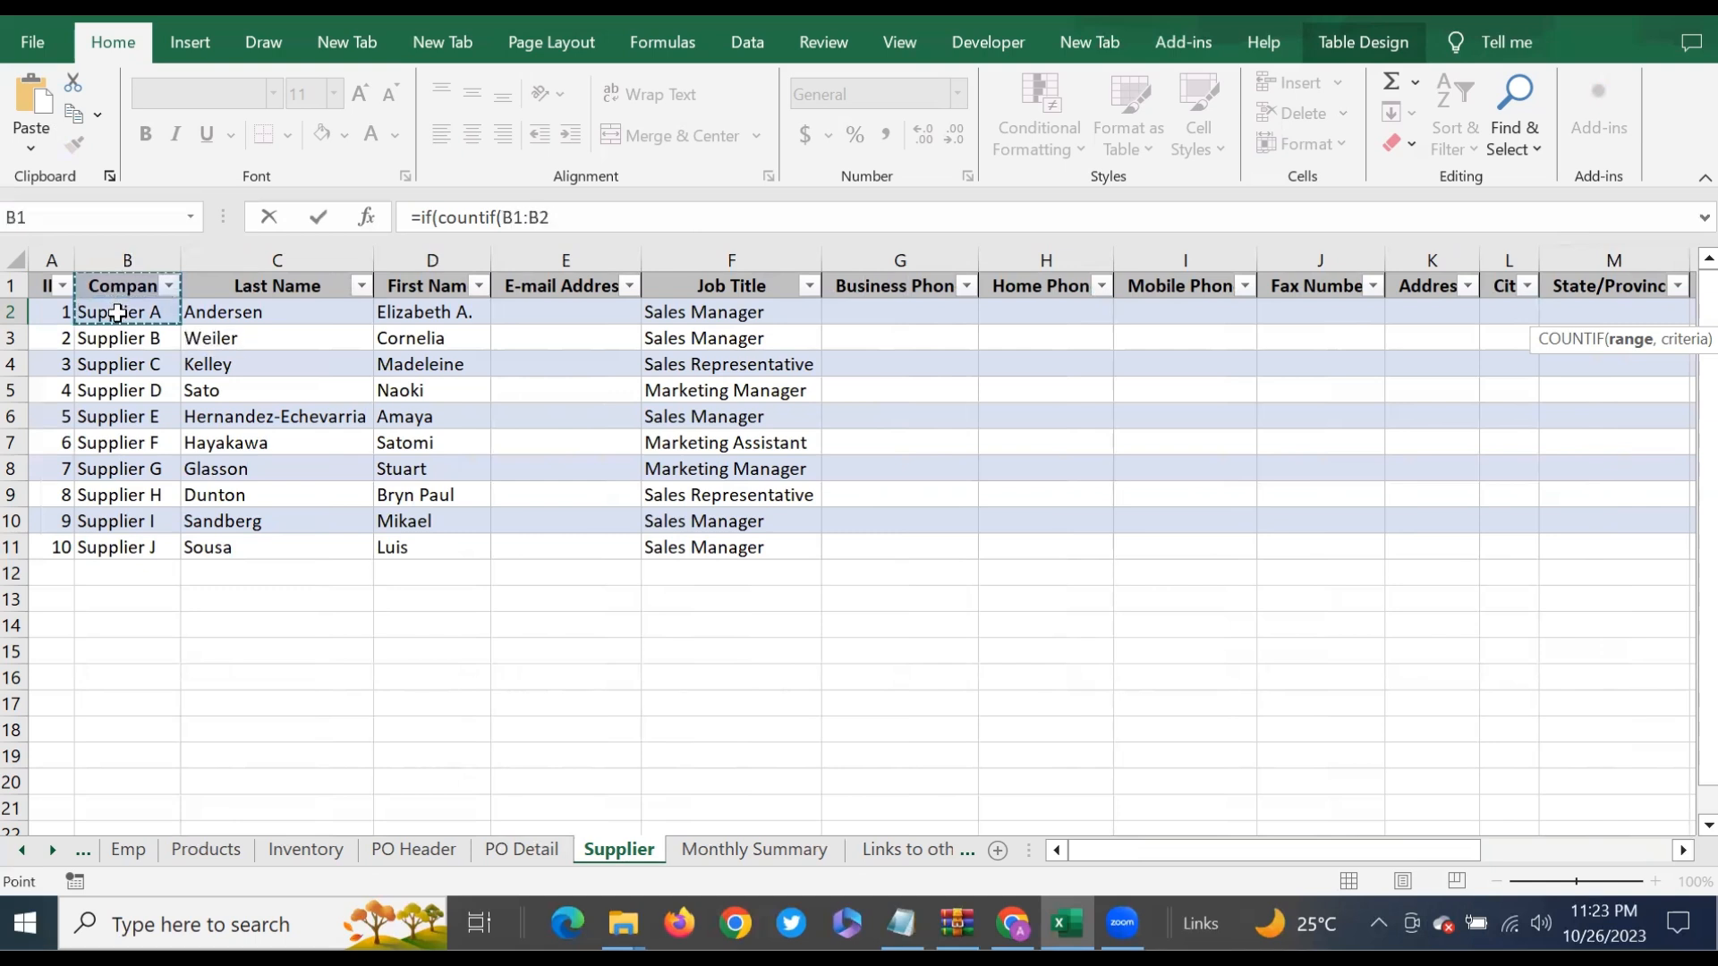
key(F4)
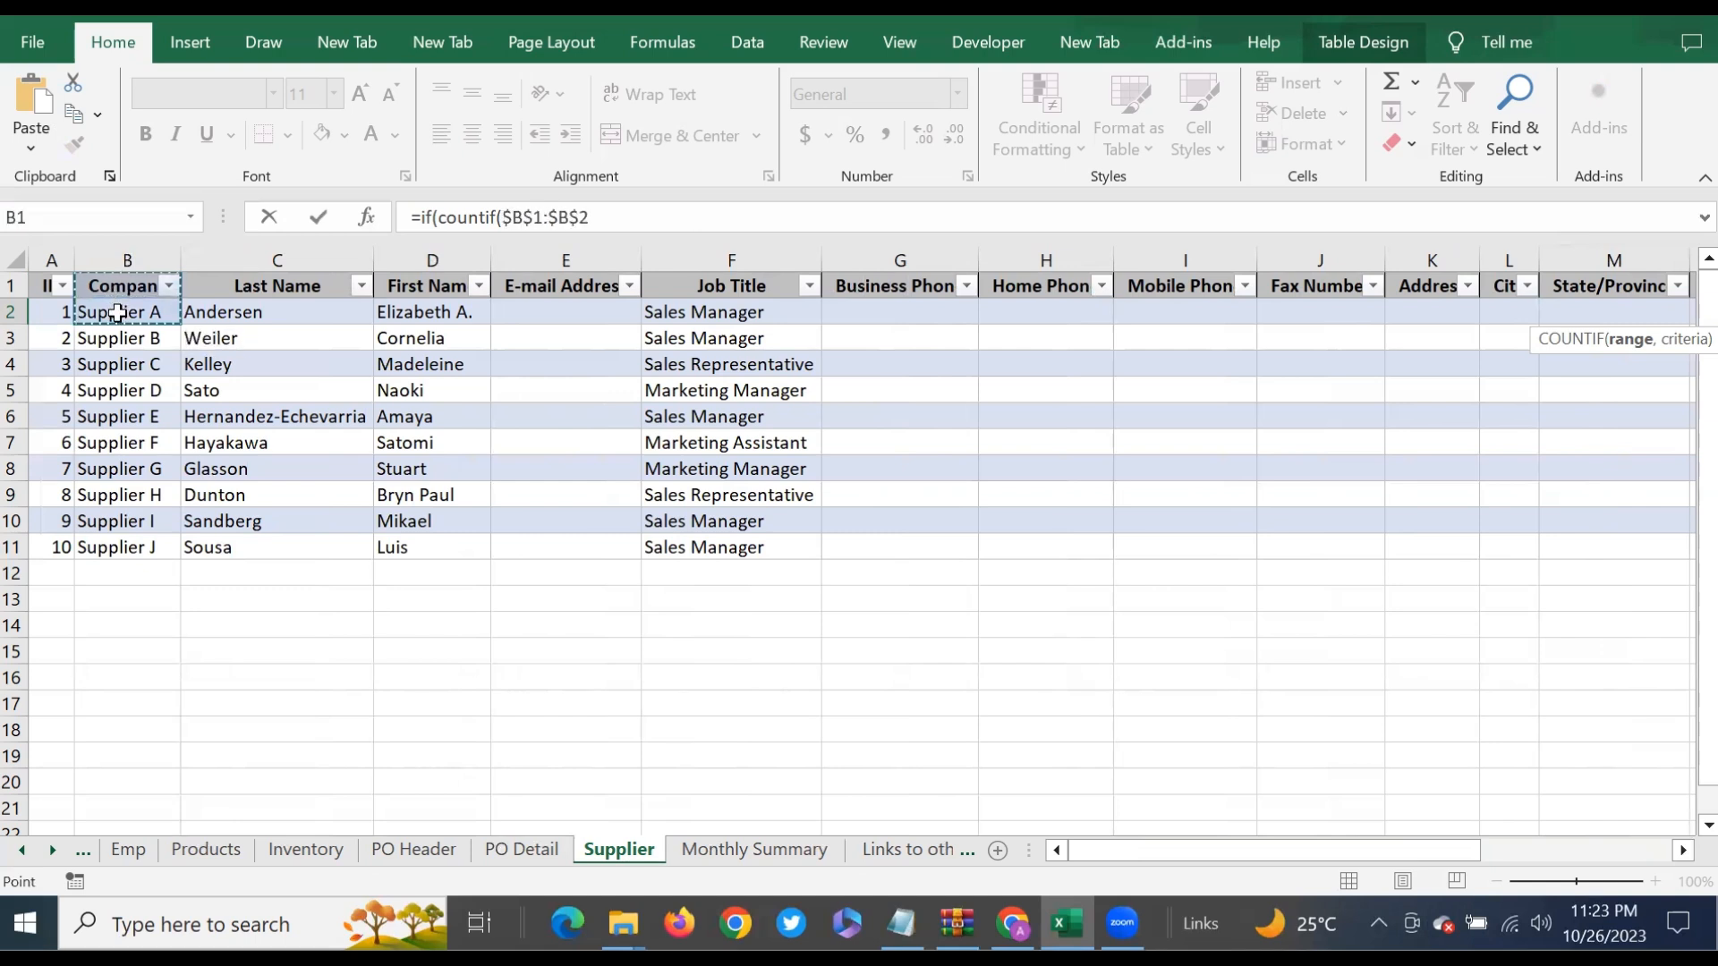
click(591, 217)
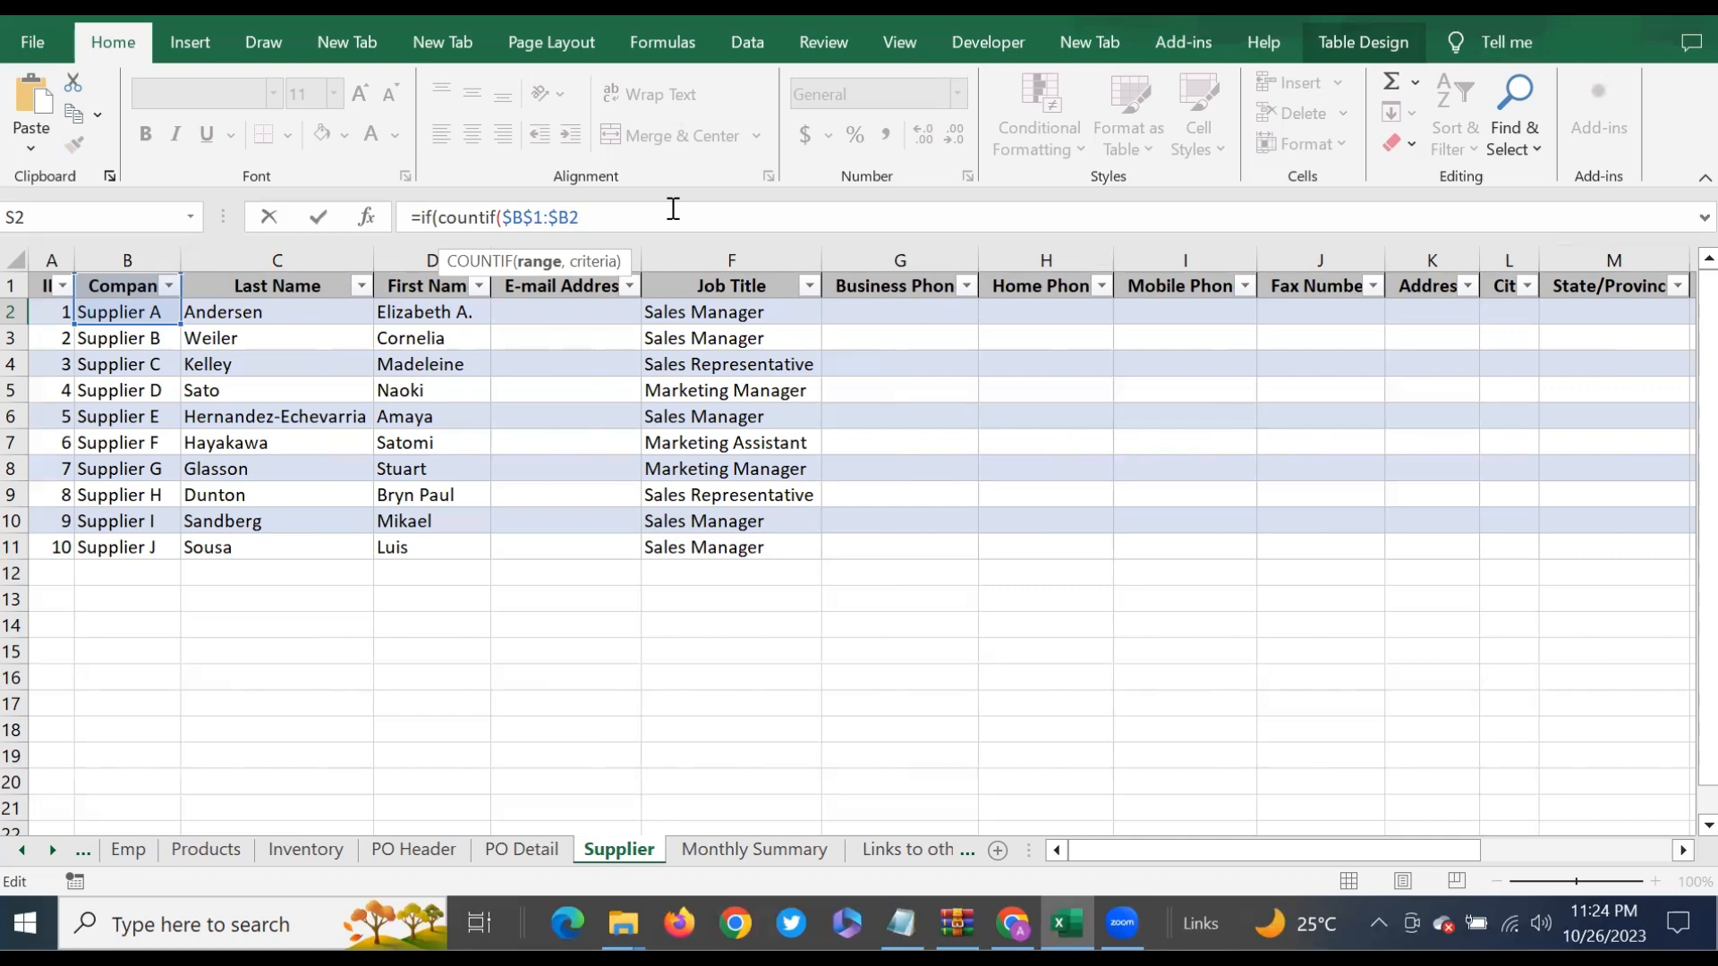
text(,)
click(94, 311)
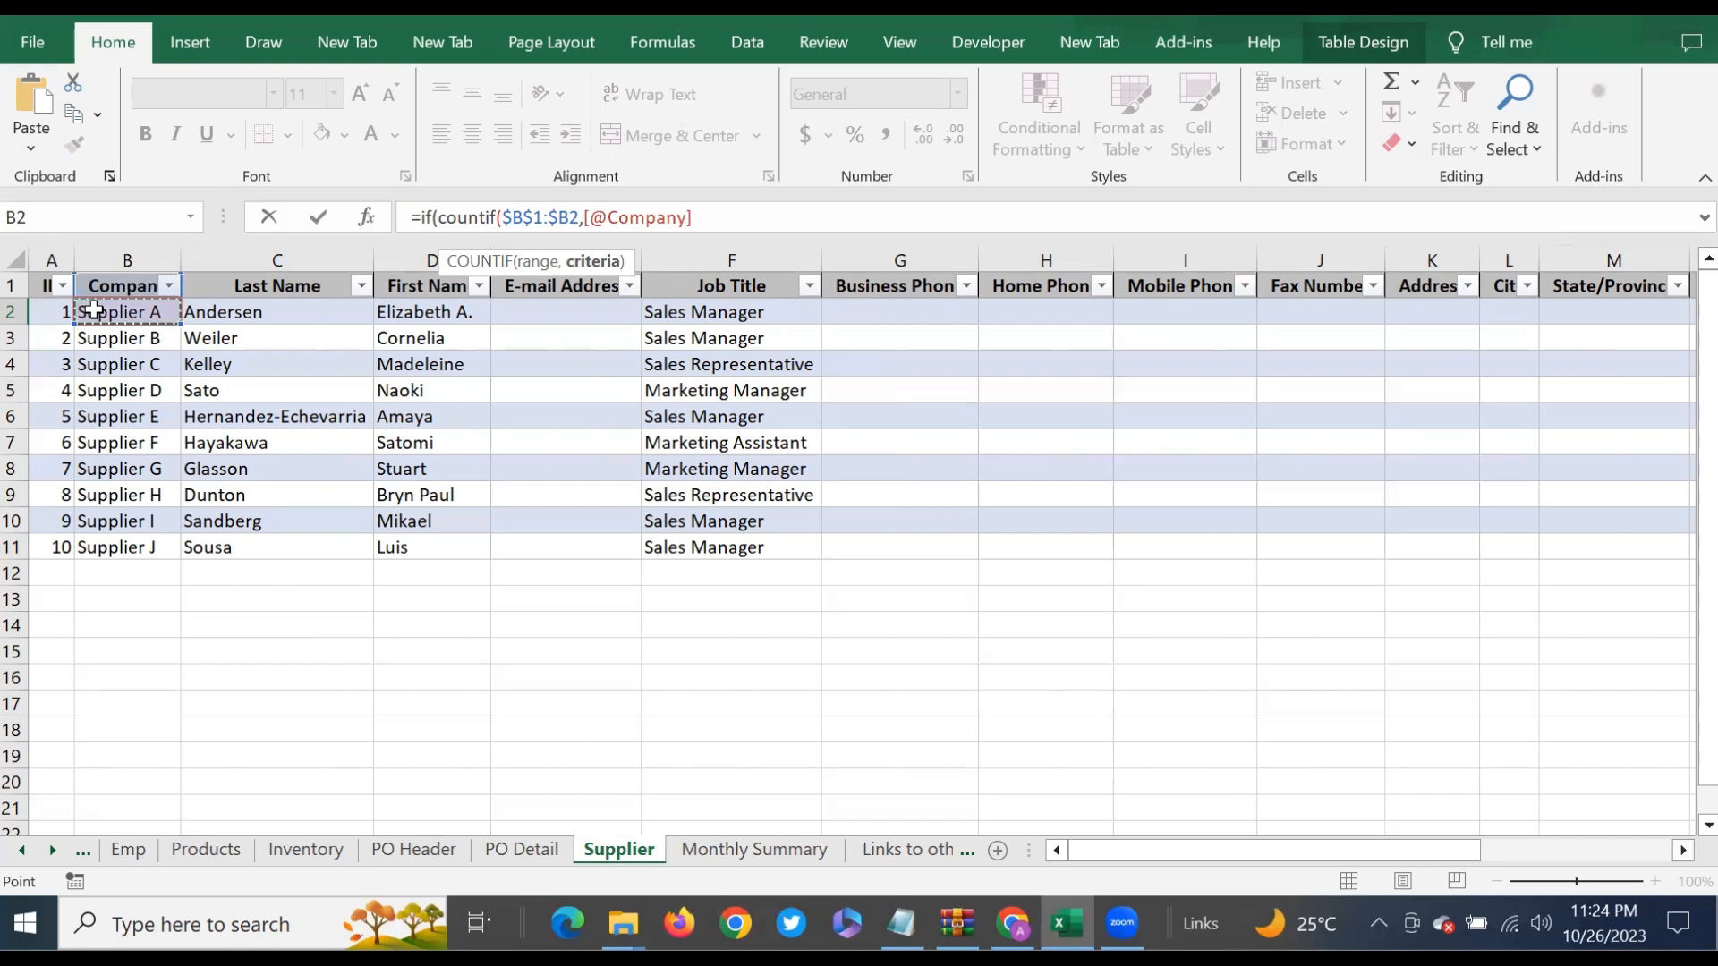
text())
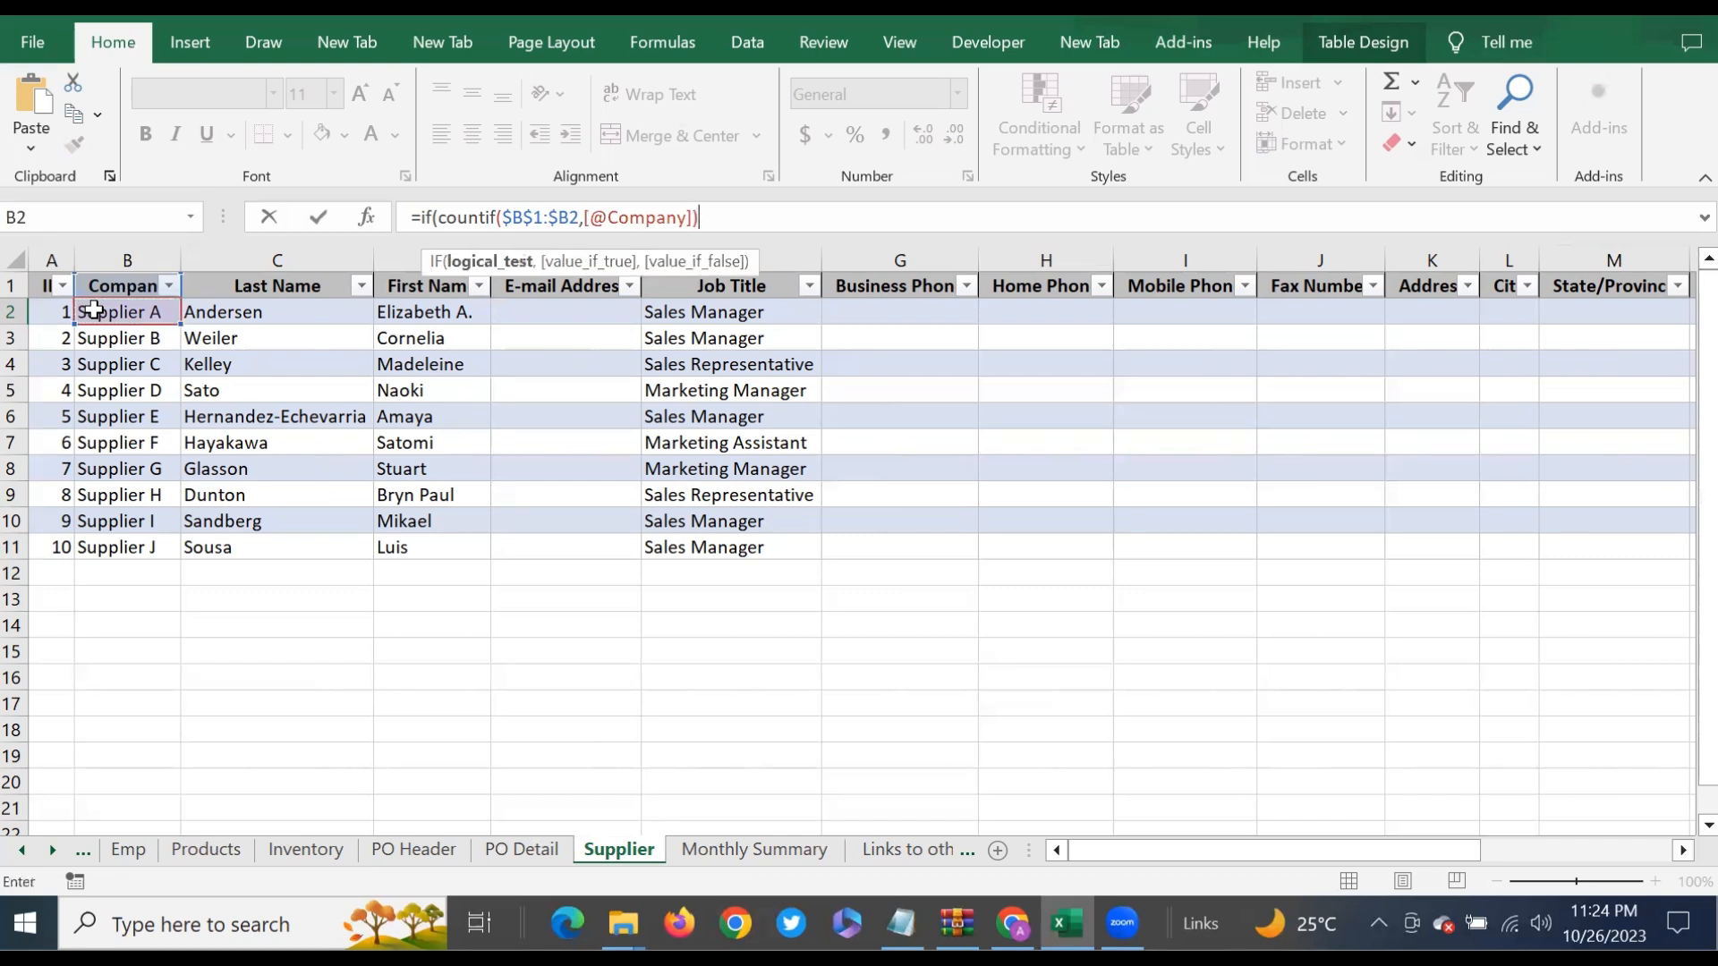
text(>1,)
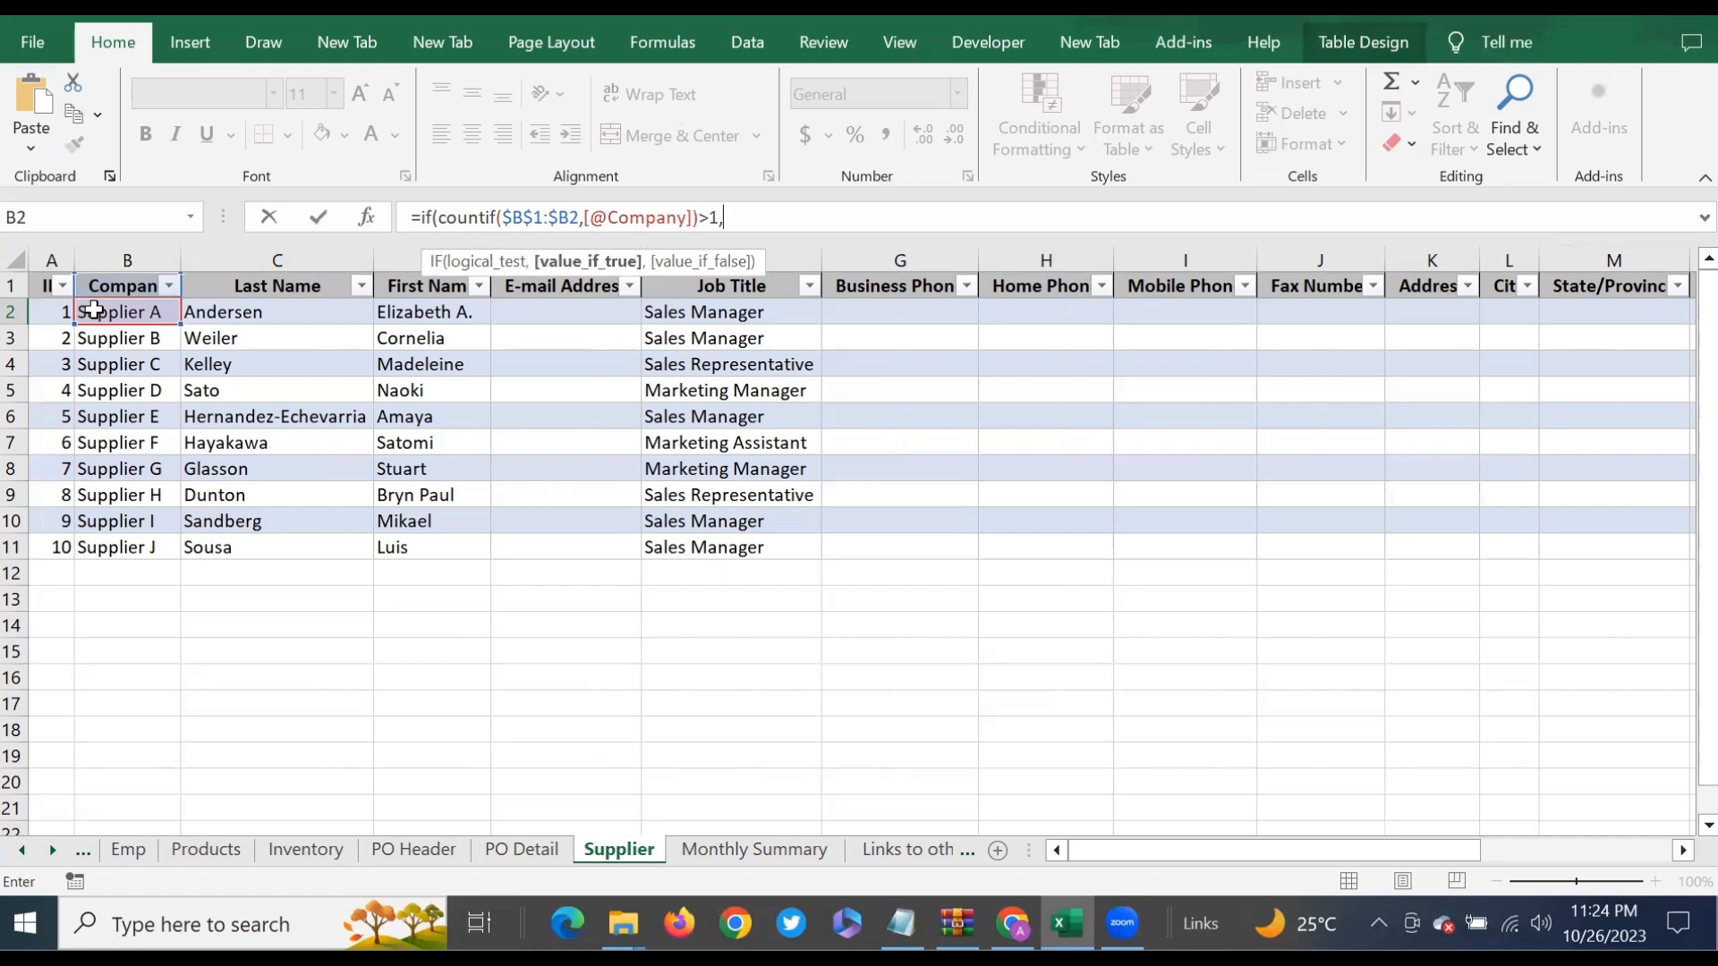
text("Not Valid","")
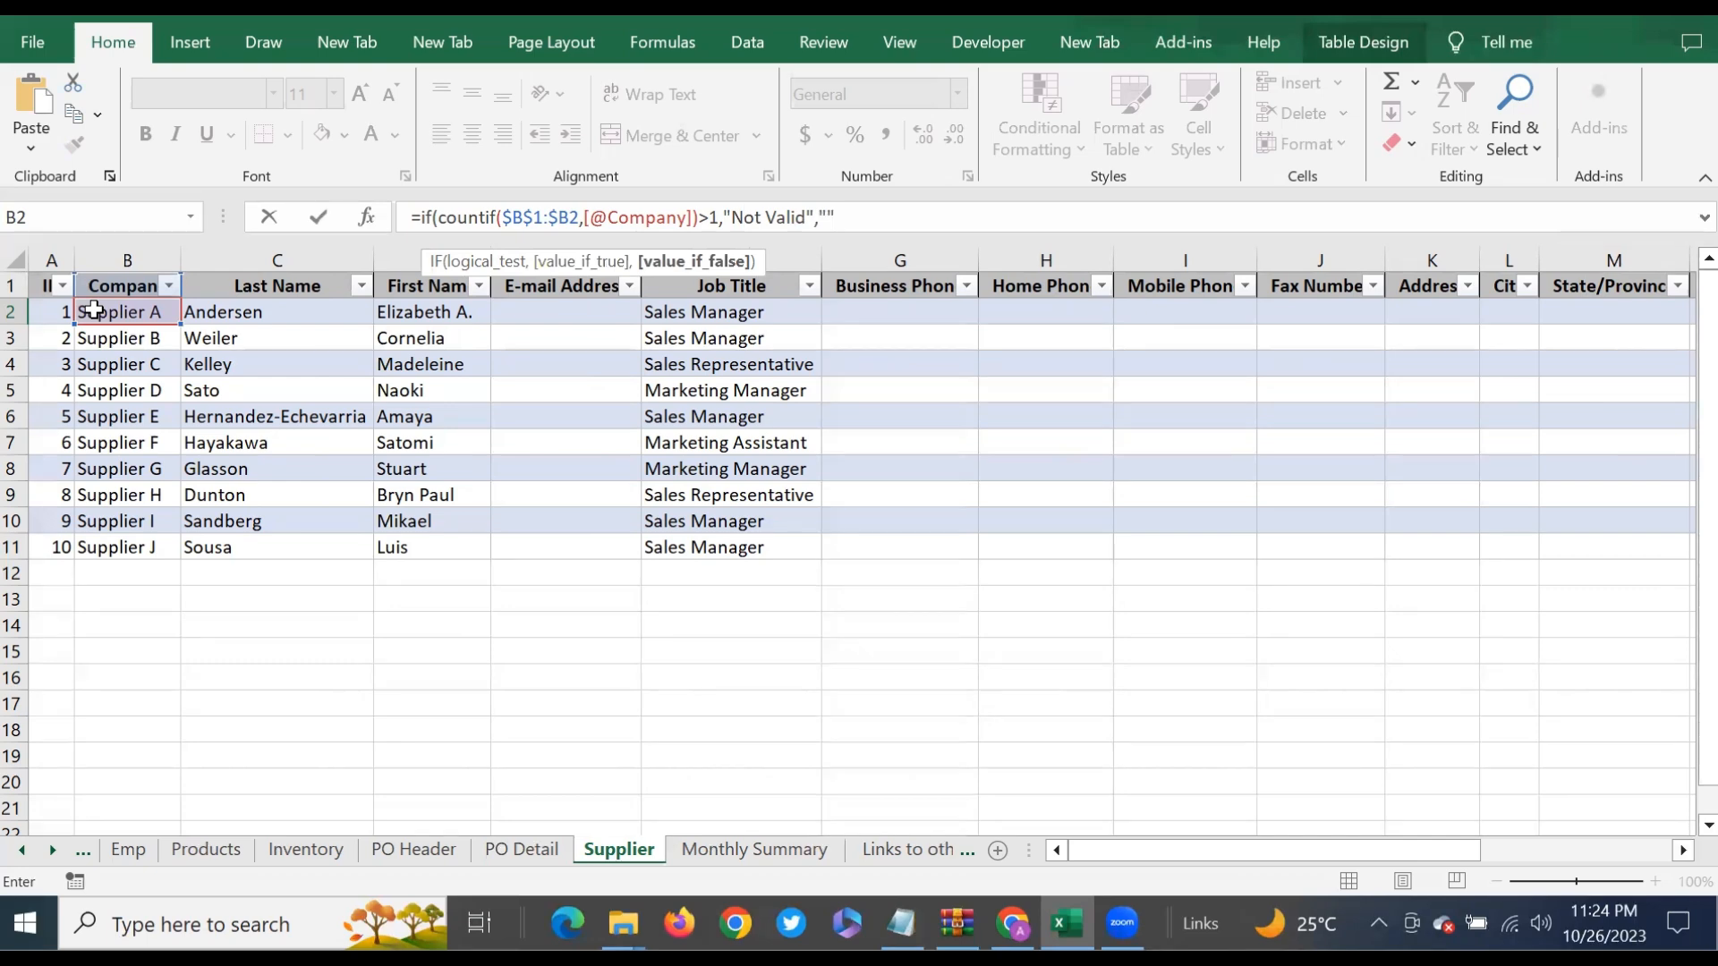
text())
key(Return)
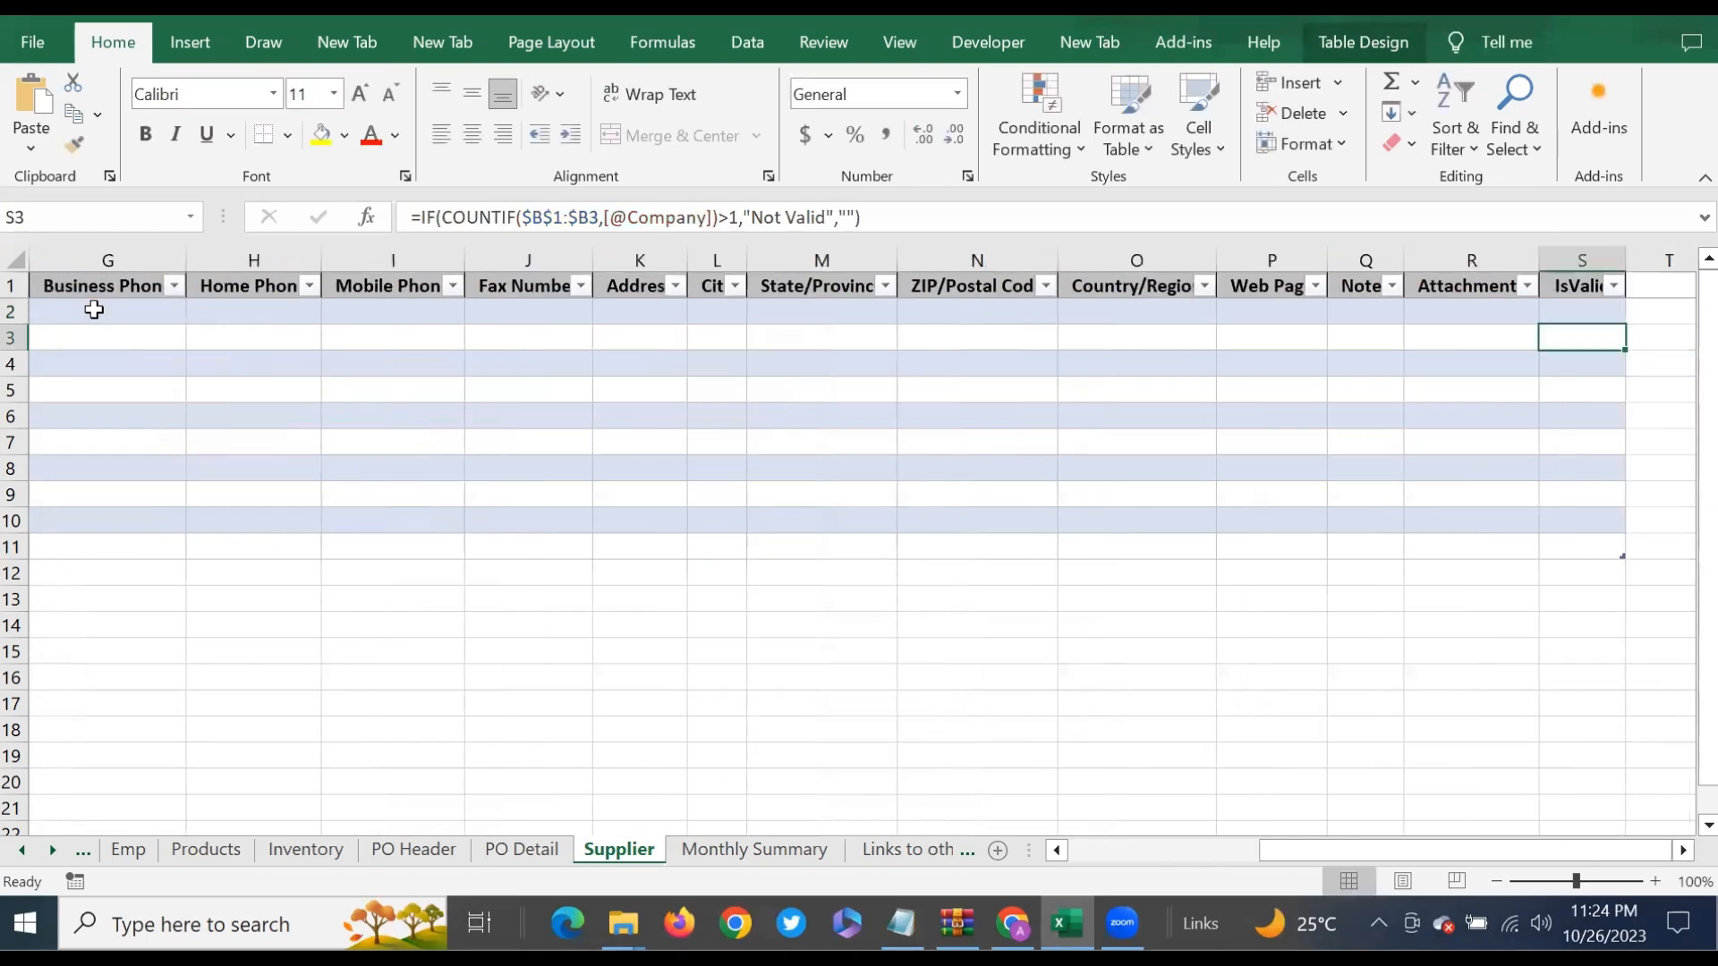
Step: Check how the COUNTIF formula fills down the IsValid column of the supplier table from S2 to S11
click(1580, 307)
key(Down)
key(Down)
key(Down)
key(Down)
key(Down)
key(Down)
key(Down)
key(Down)
key(Down)
key(Down)
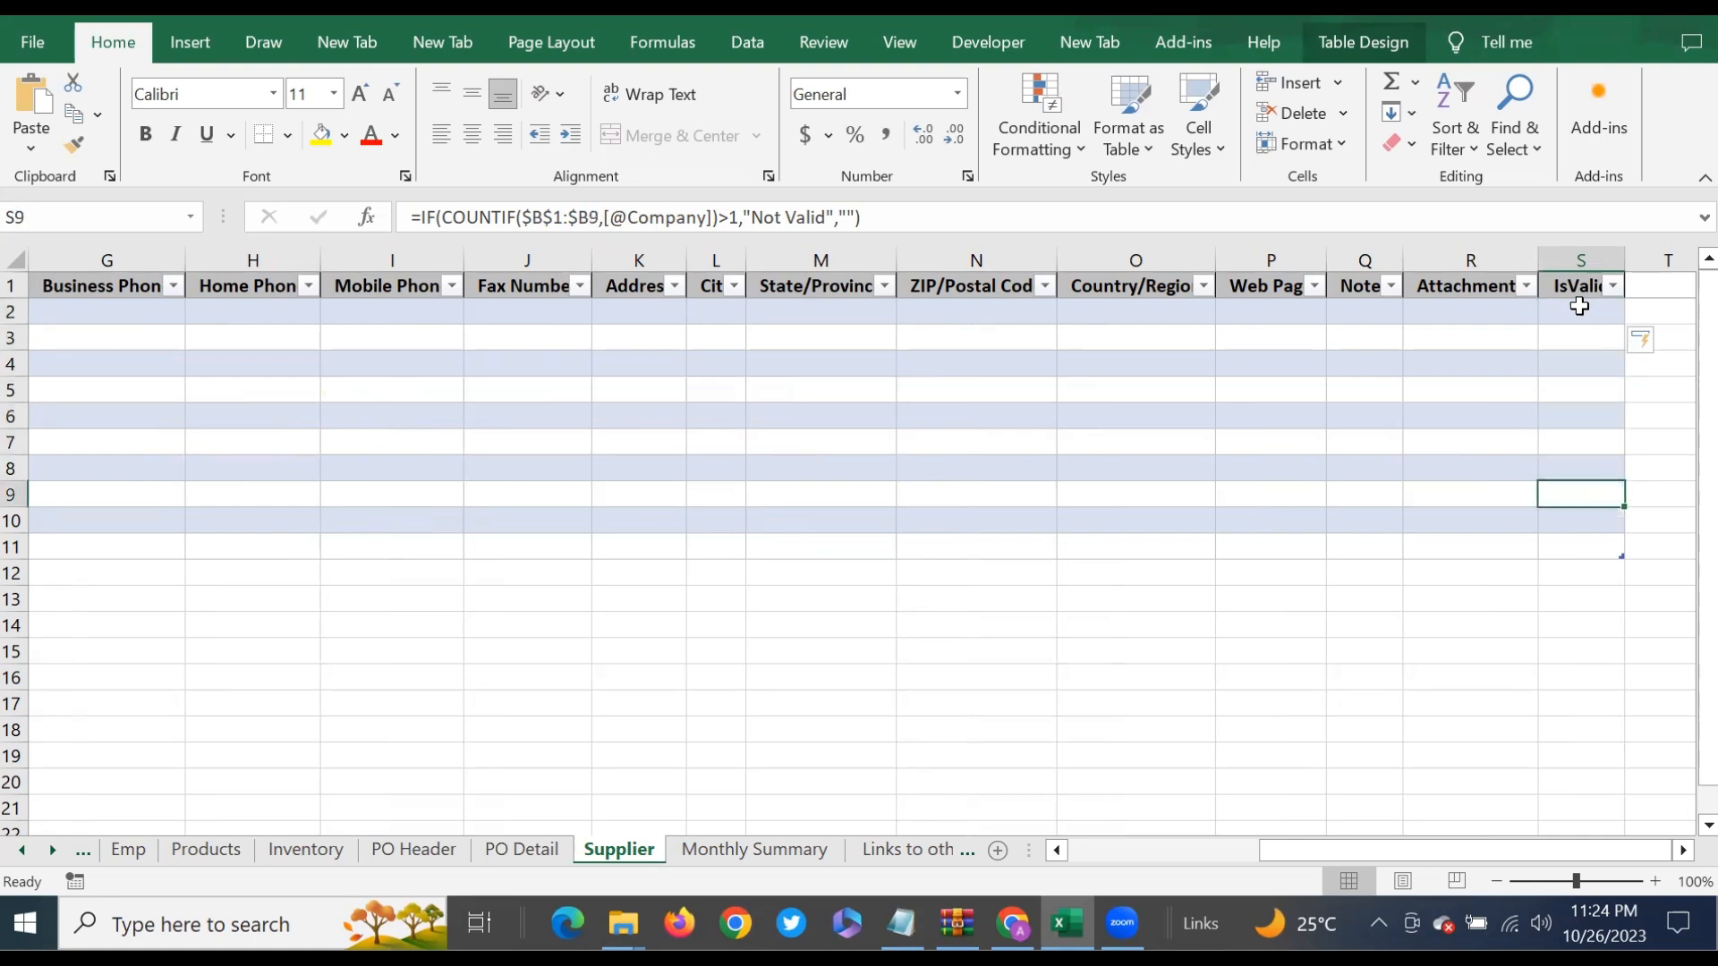
click(1577, 545)
click(1580, 312)
drag(1580, 311, 1573, 539)
click(1573, 542)
click(1590, 319)
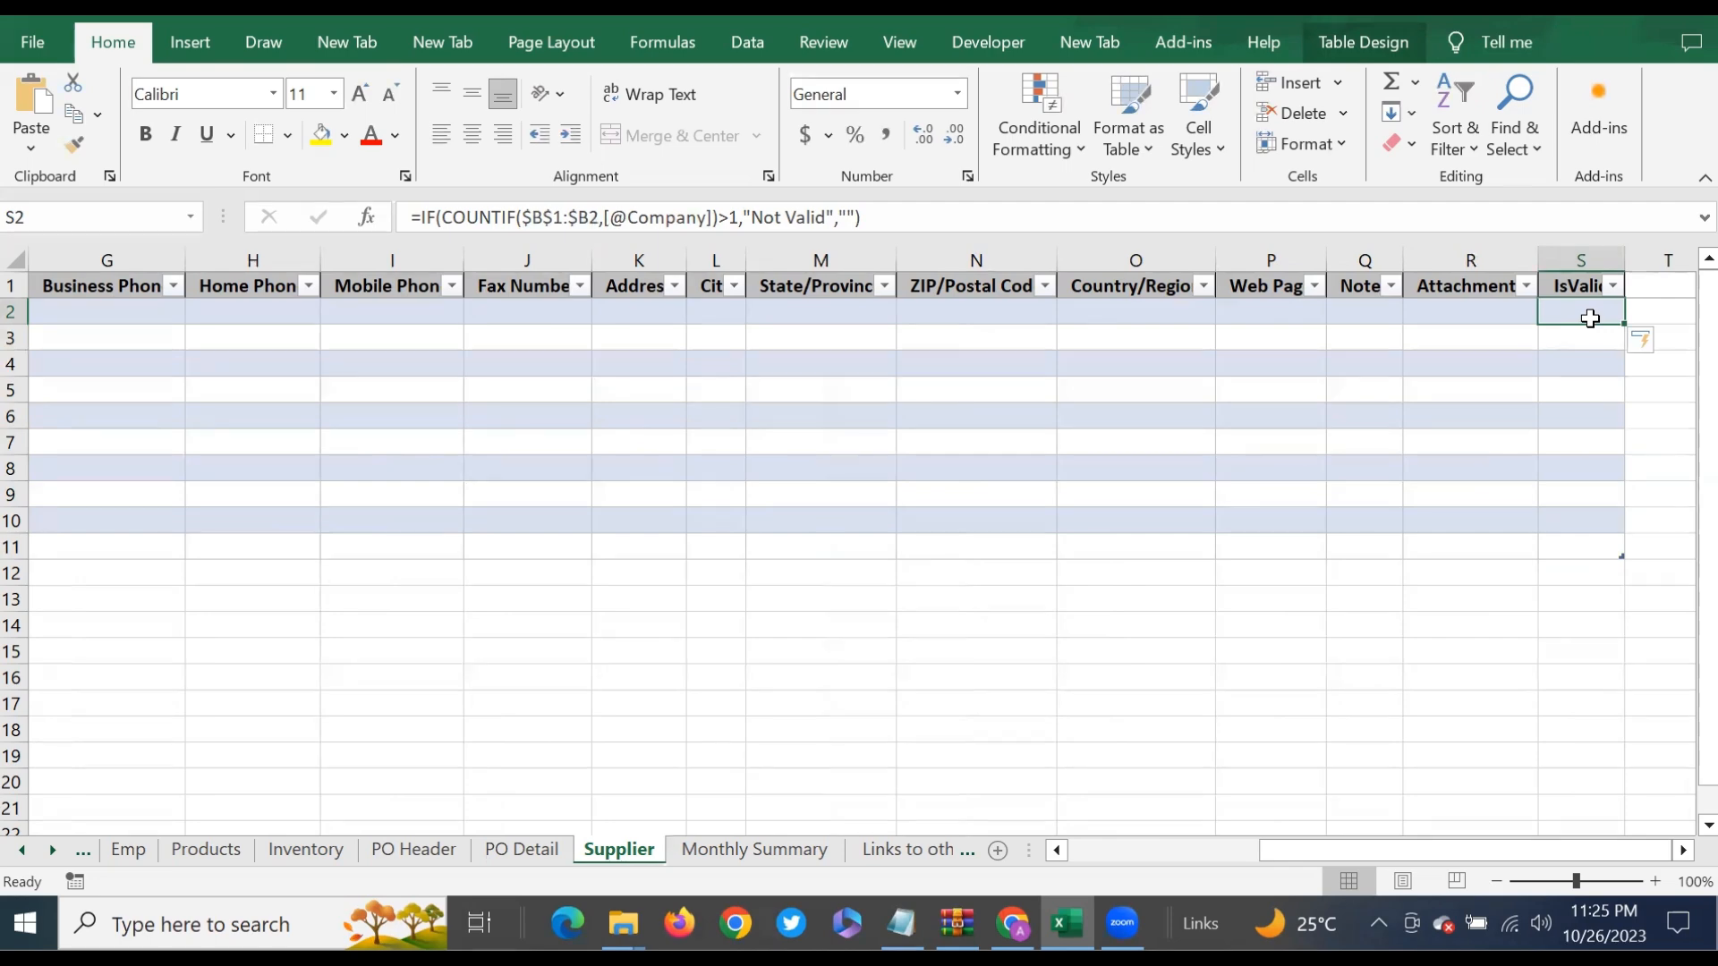
Step: Examine the IsValid formula in cell U2 of the Emp sheet, including its OR conditions for Address, City and State/Province
click(128, 850)
click(1200, 282)
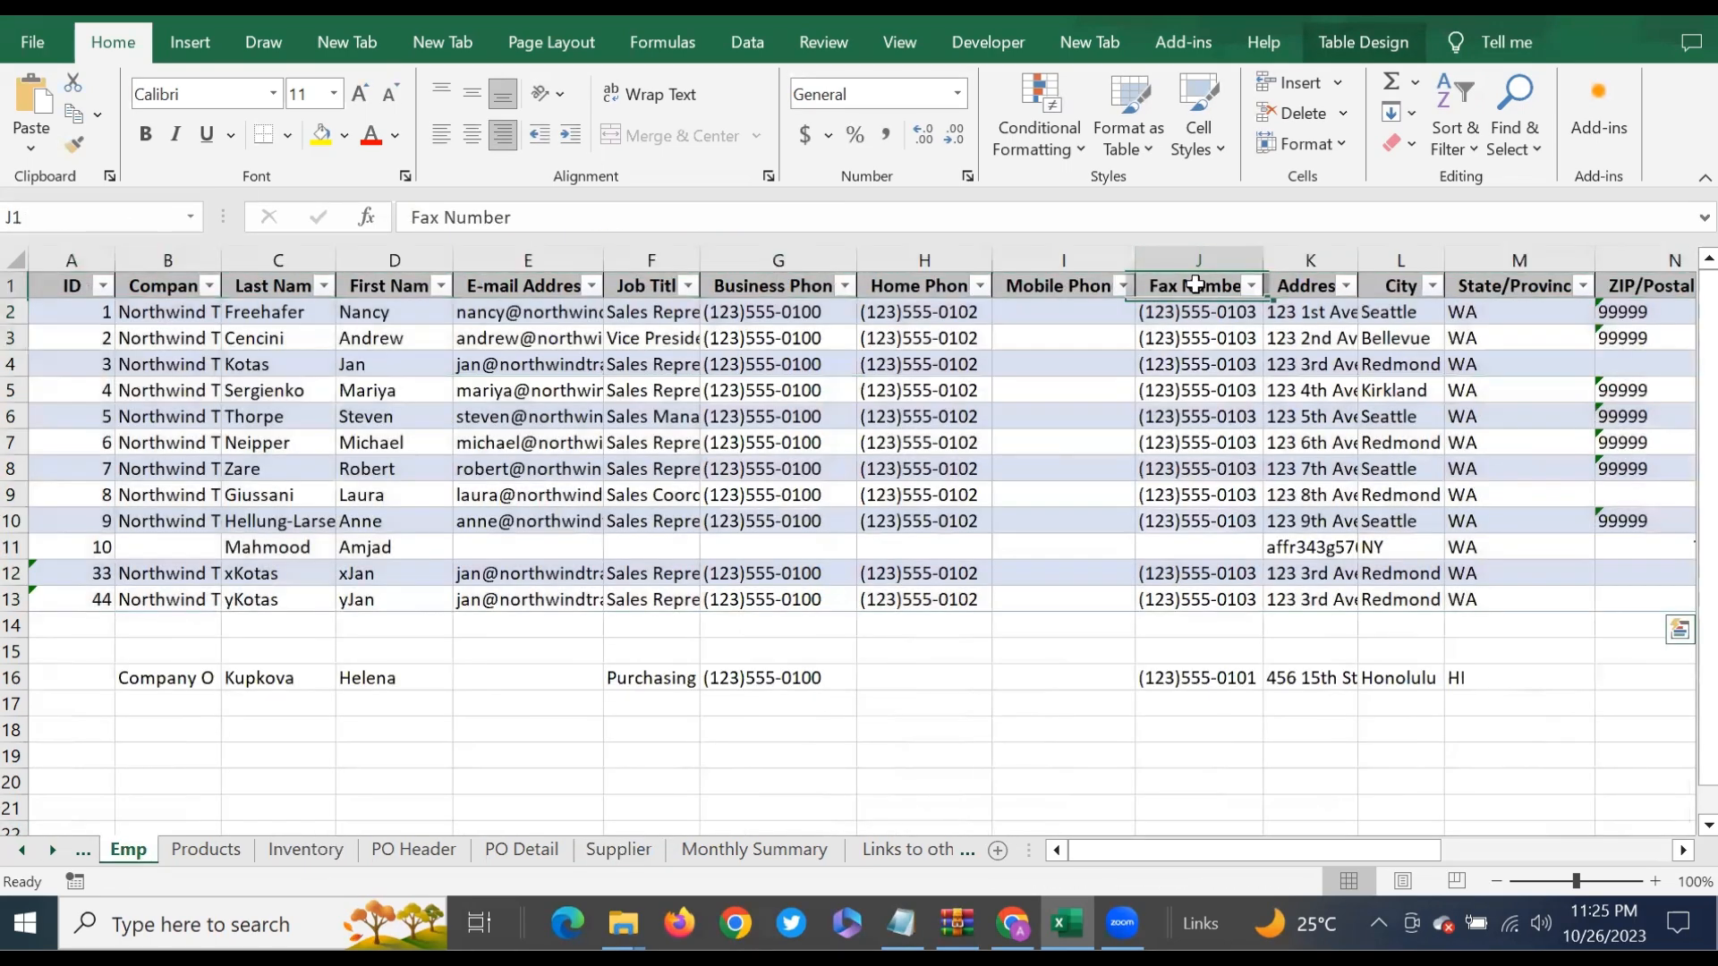
scroll(1195, 285, right, 4)
scroll(1195, 285, right, 4)
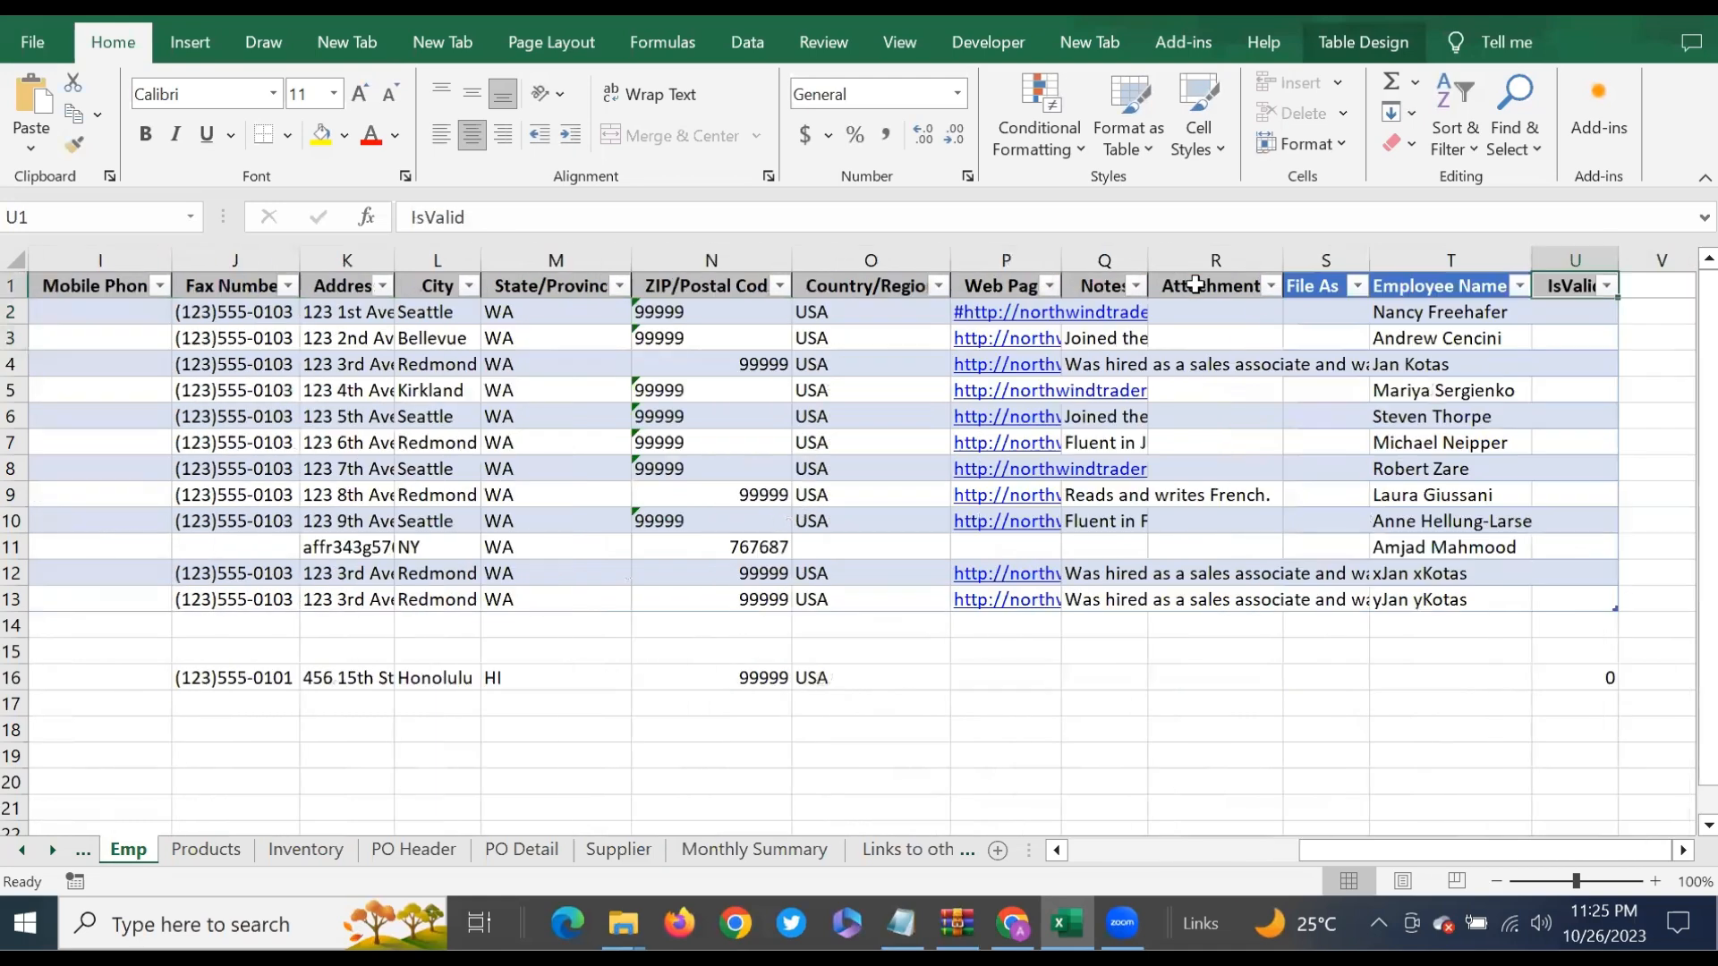
click(1562, 318)
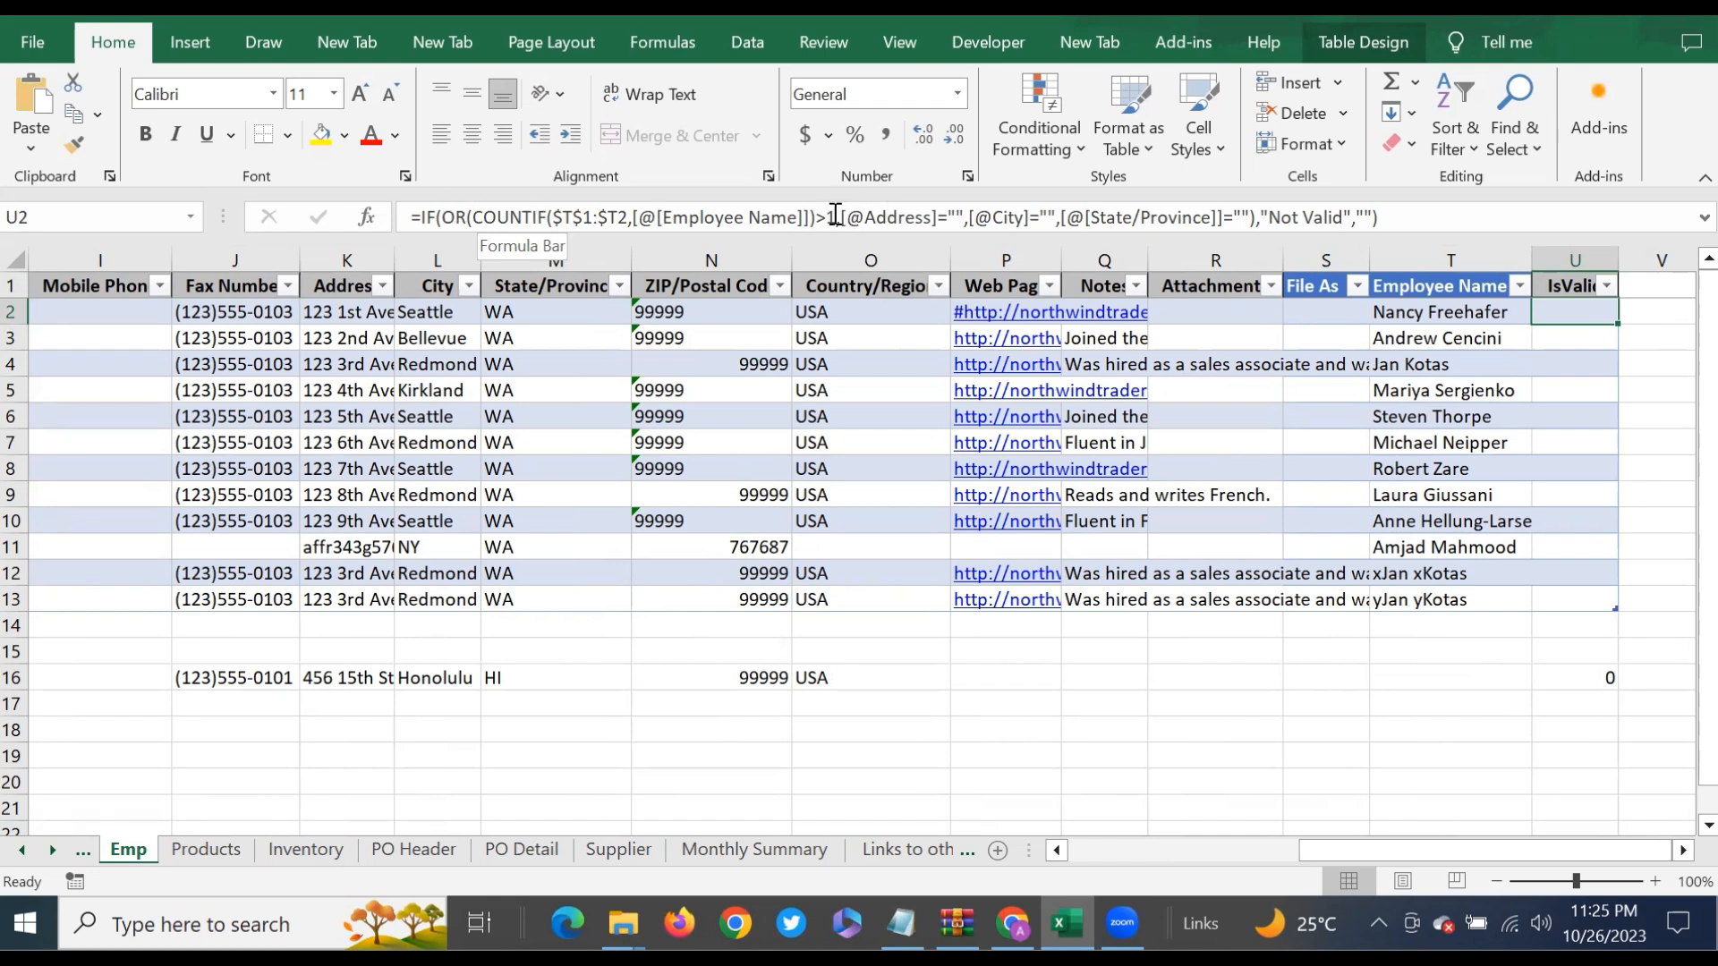
drag(835, 217, 1058, 216)
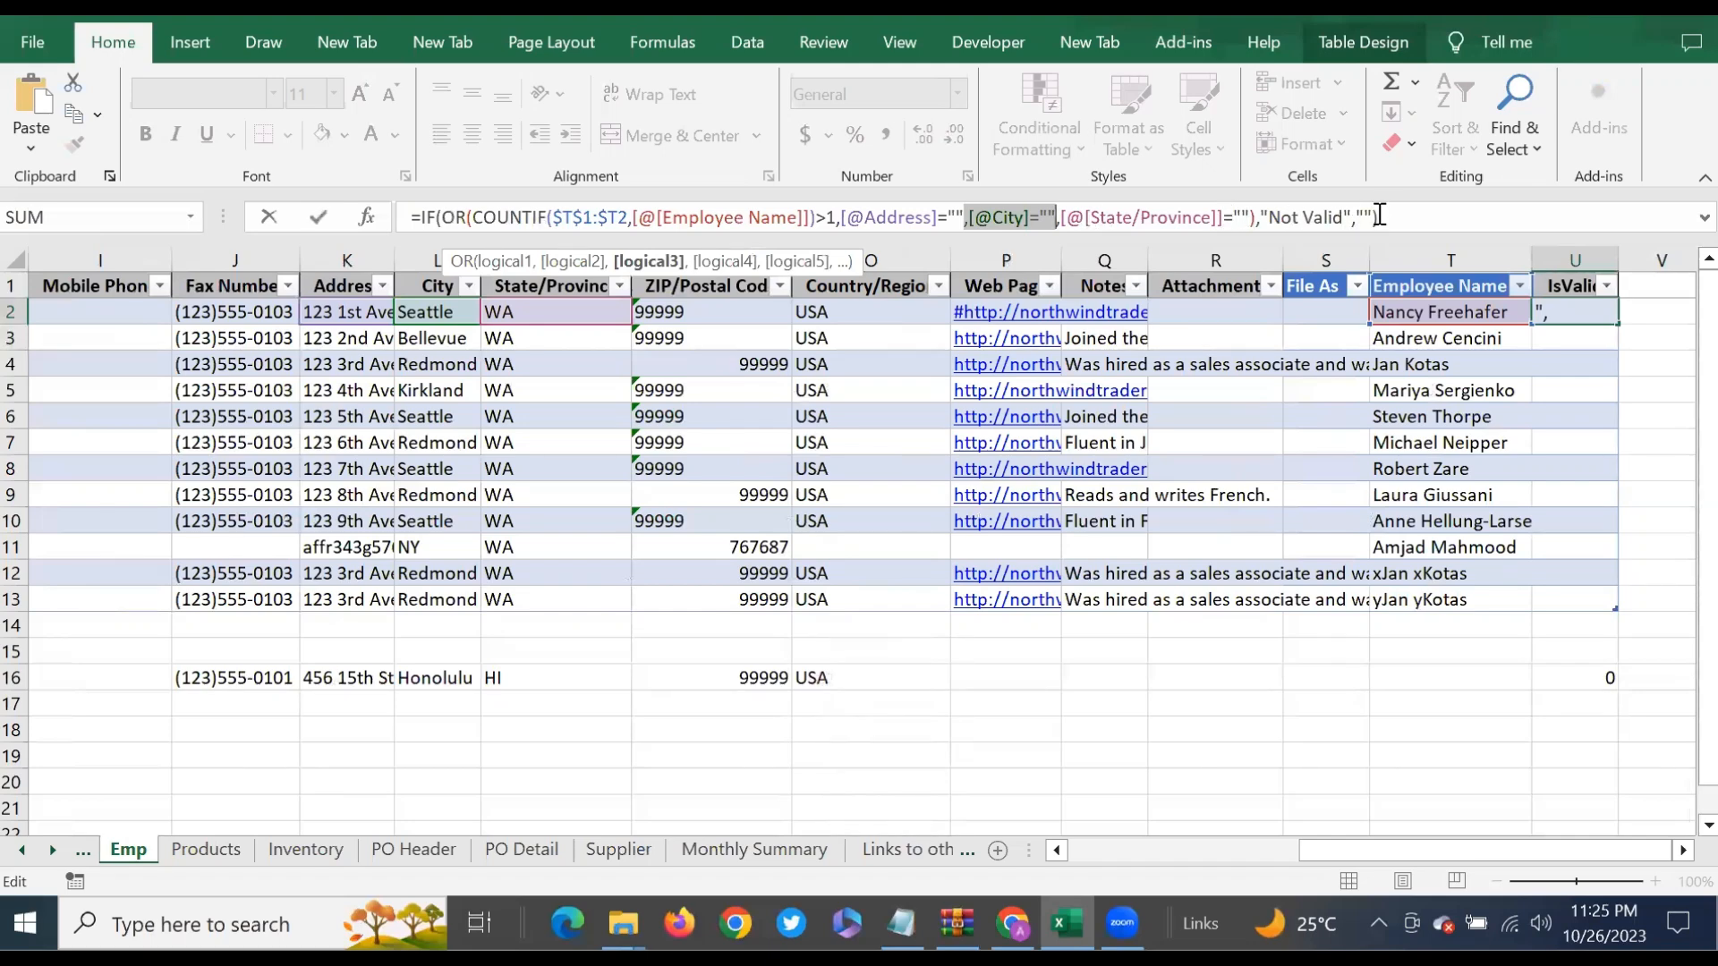
key(ctrl+Return)
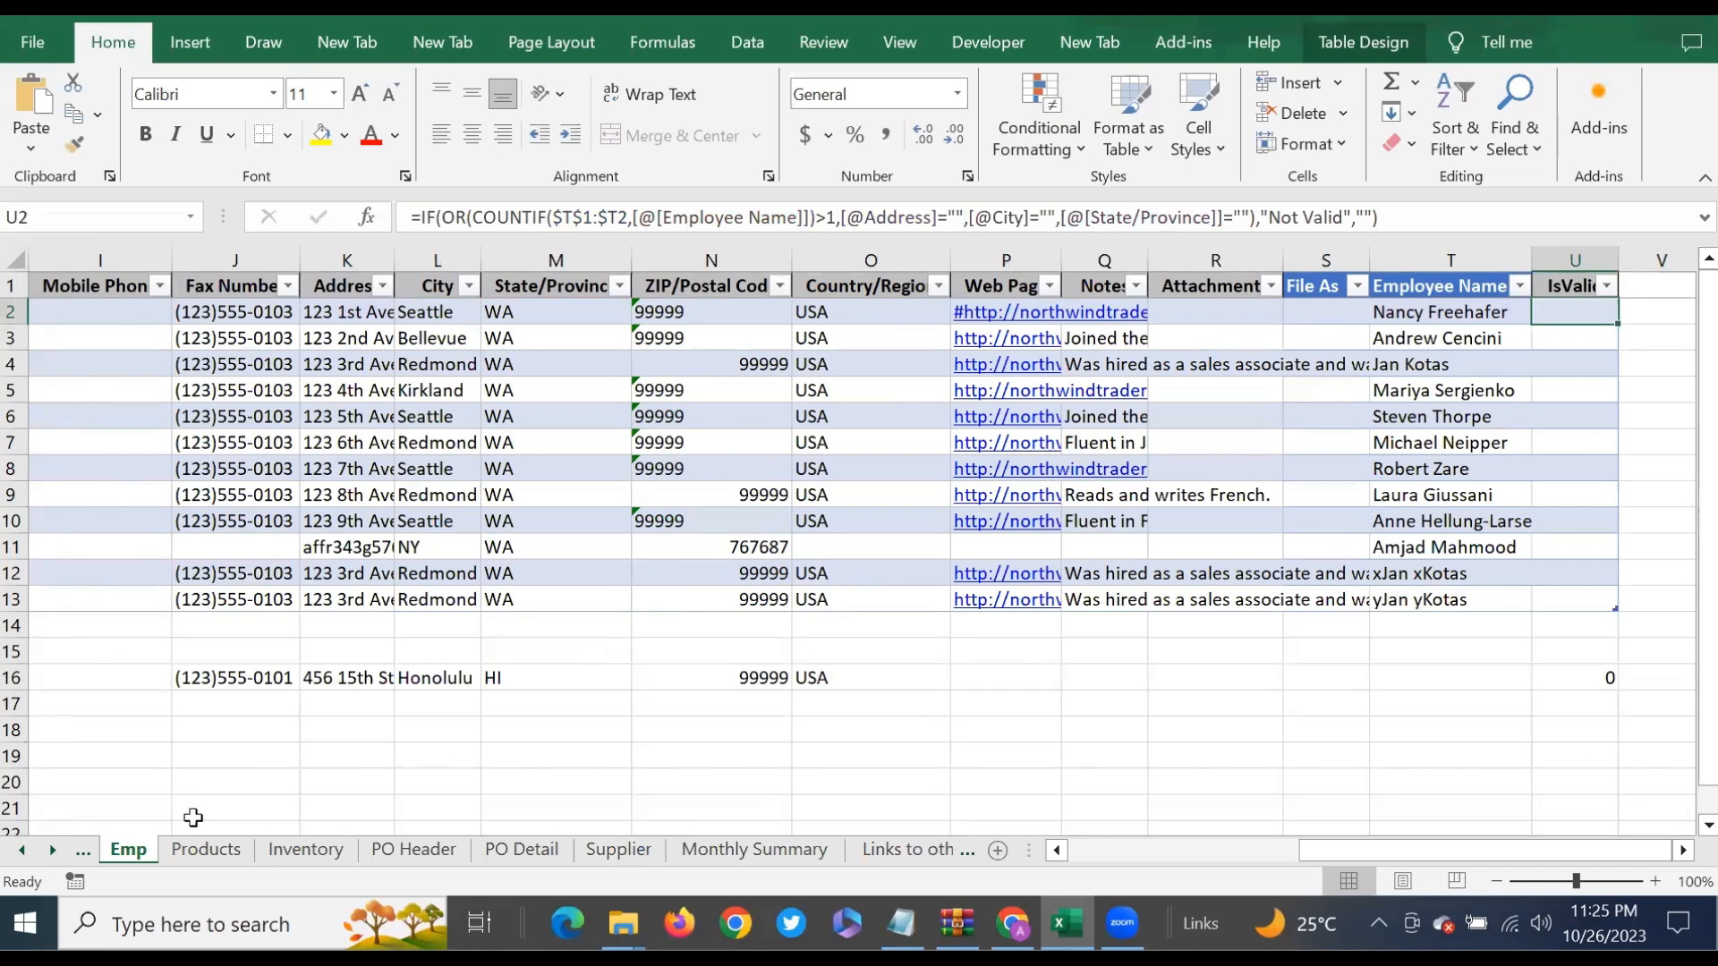
Step: Return to the Supplier sheet and review the IsValid column's formula in S2:S11 and its header
click(54, 851)
click(54, 851)
click(464, 850)
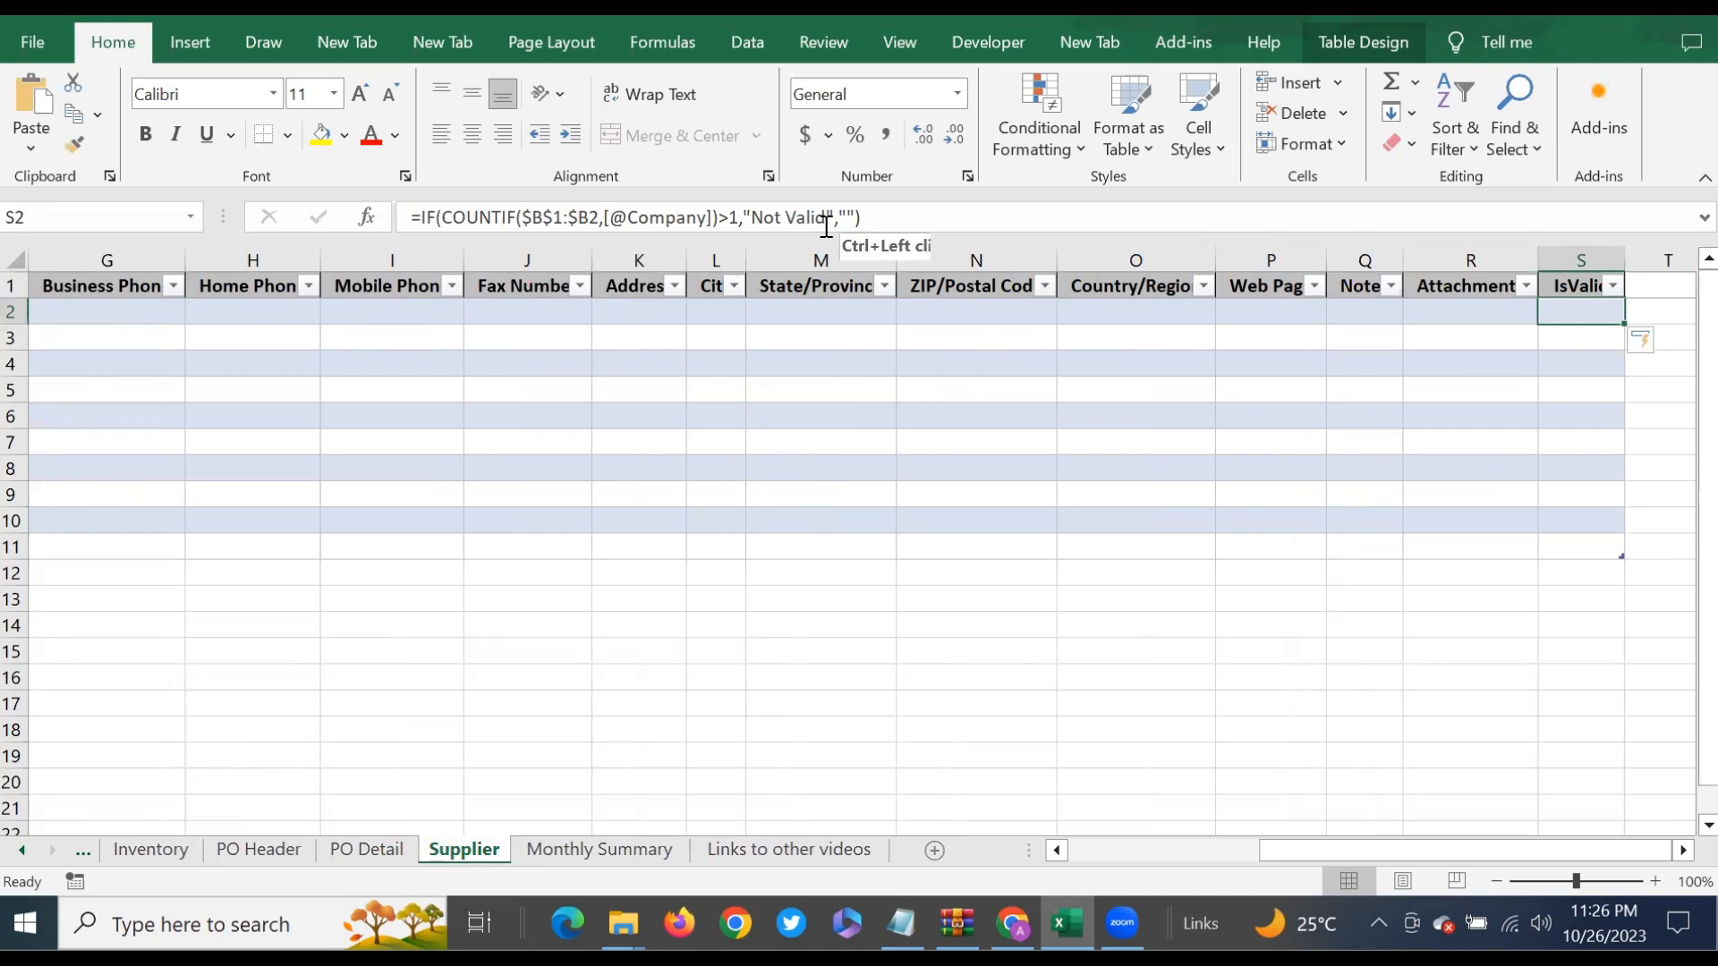
drag(1575, 307, 1563, 544)
click(1562, 308)
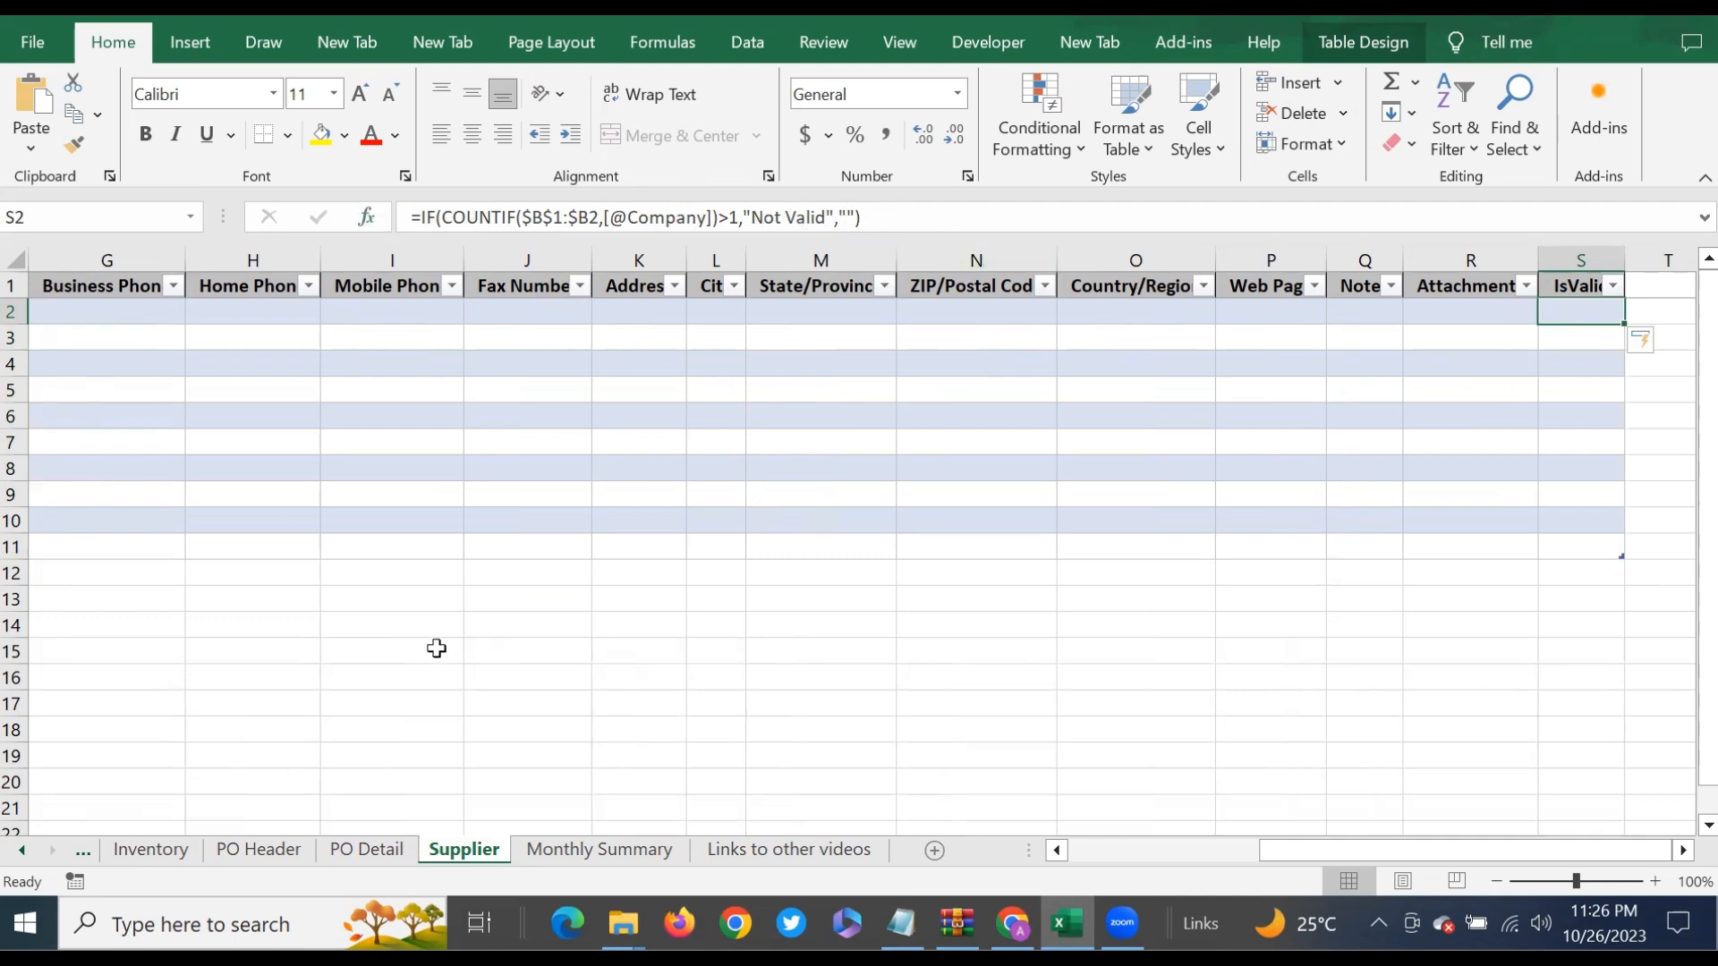
click(1582, 284)
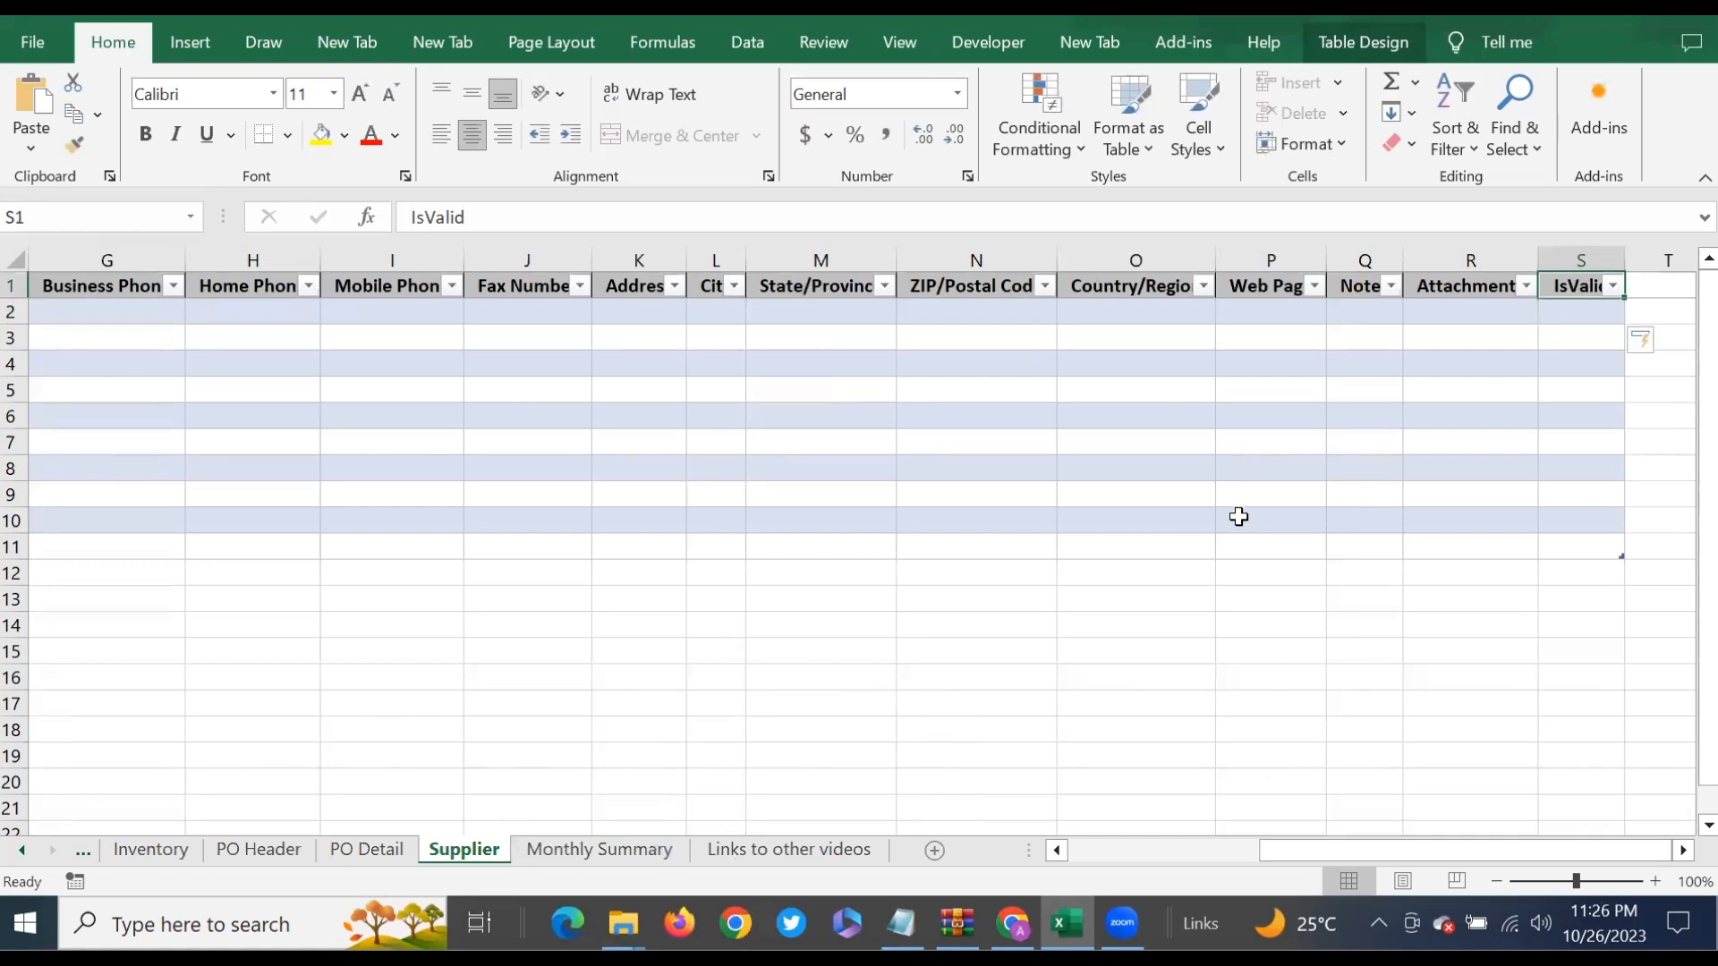
Step: Rename the supplier table to tblSuppliers
drag(1592, 850, 1099, 829)
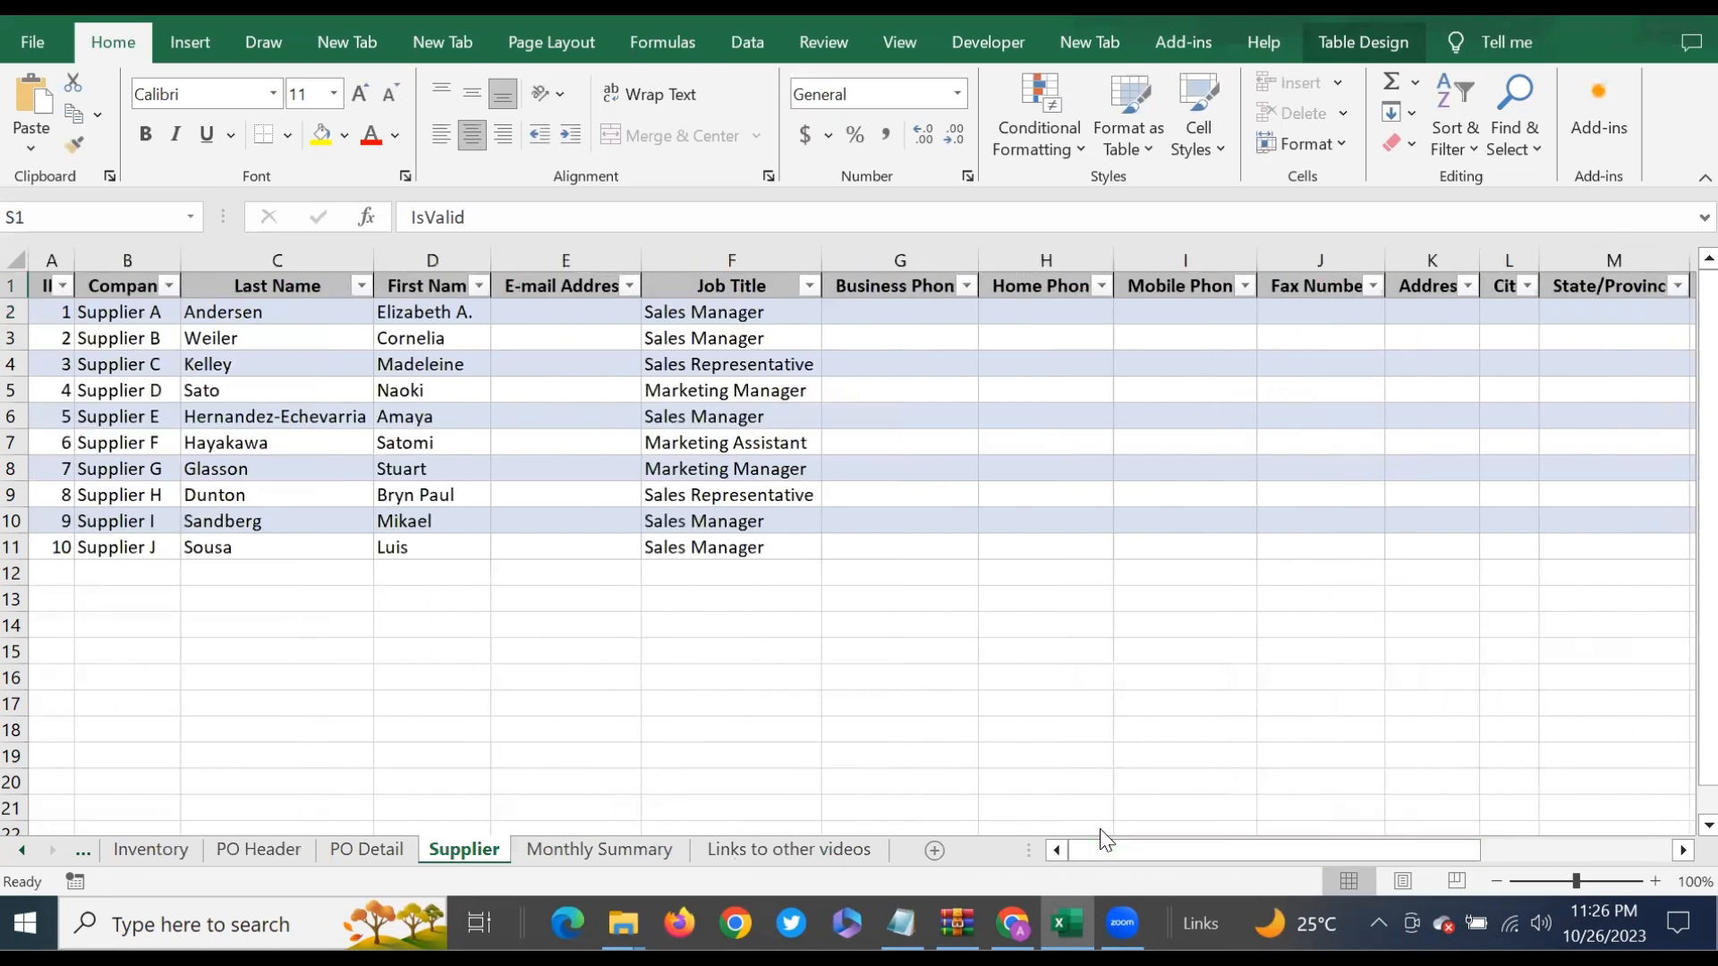
click(92, 313)
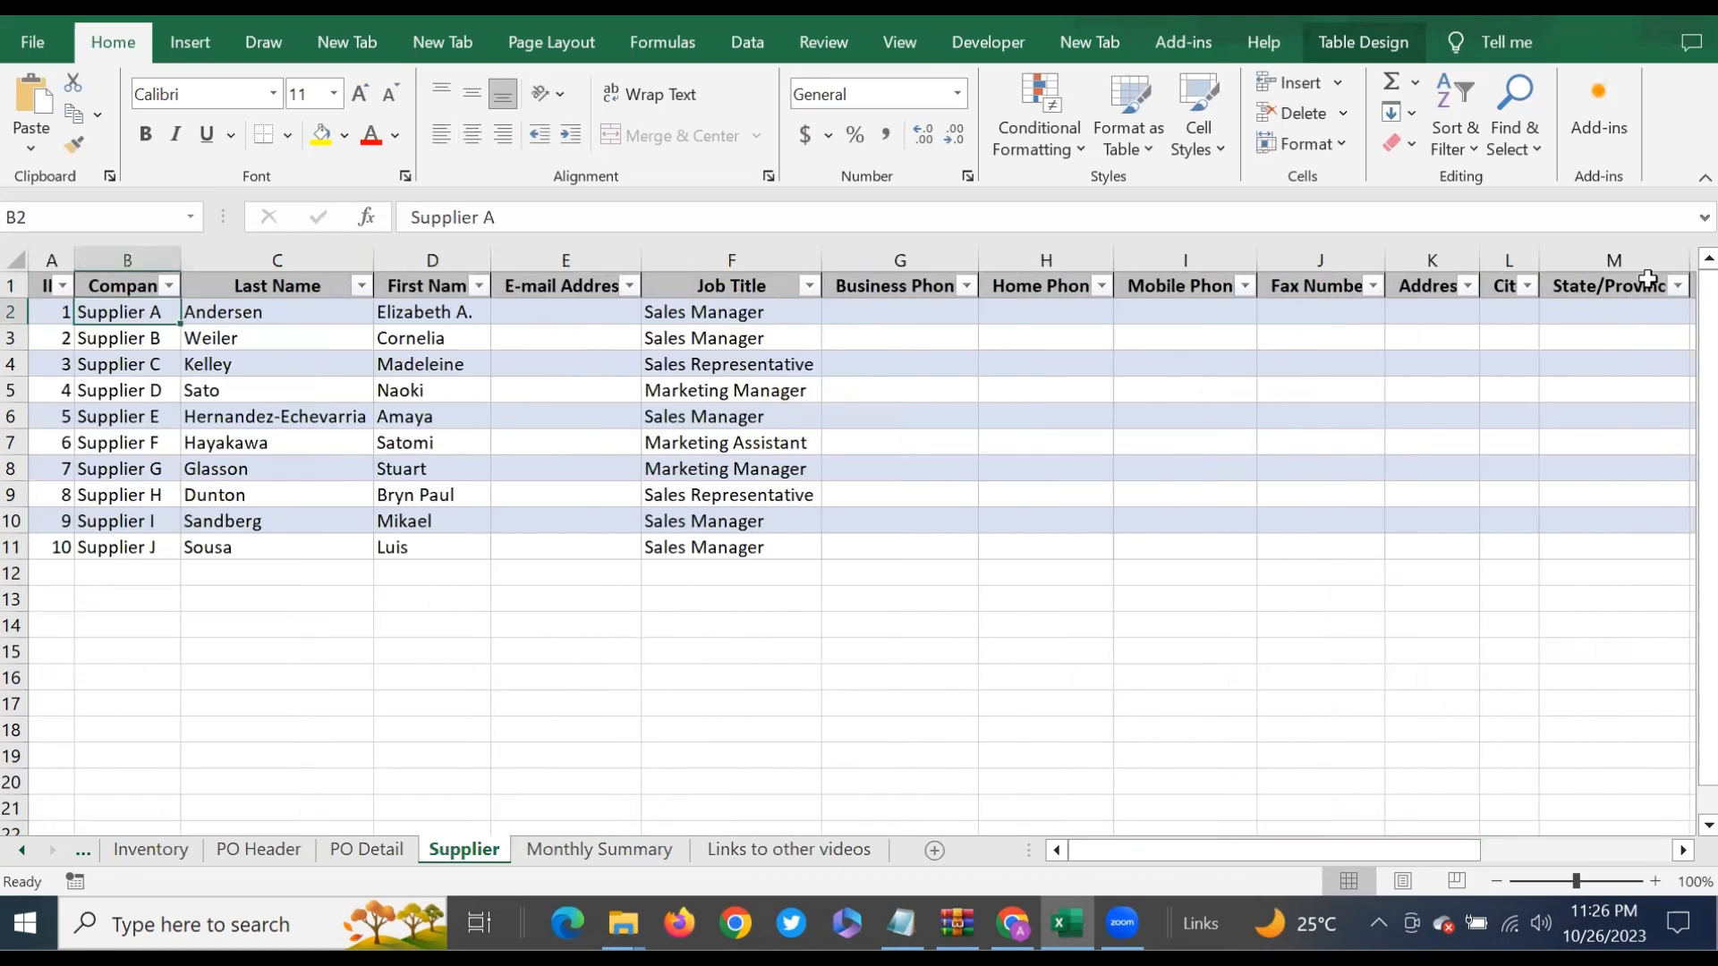
click(1376, 44)
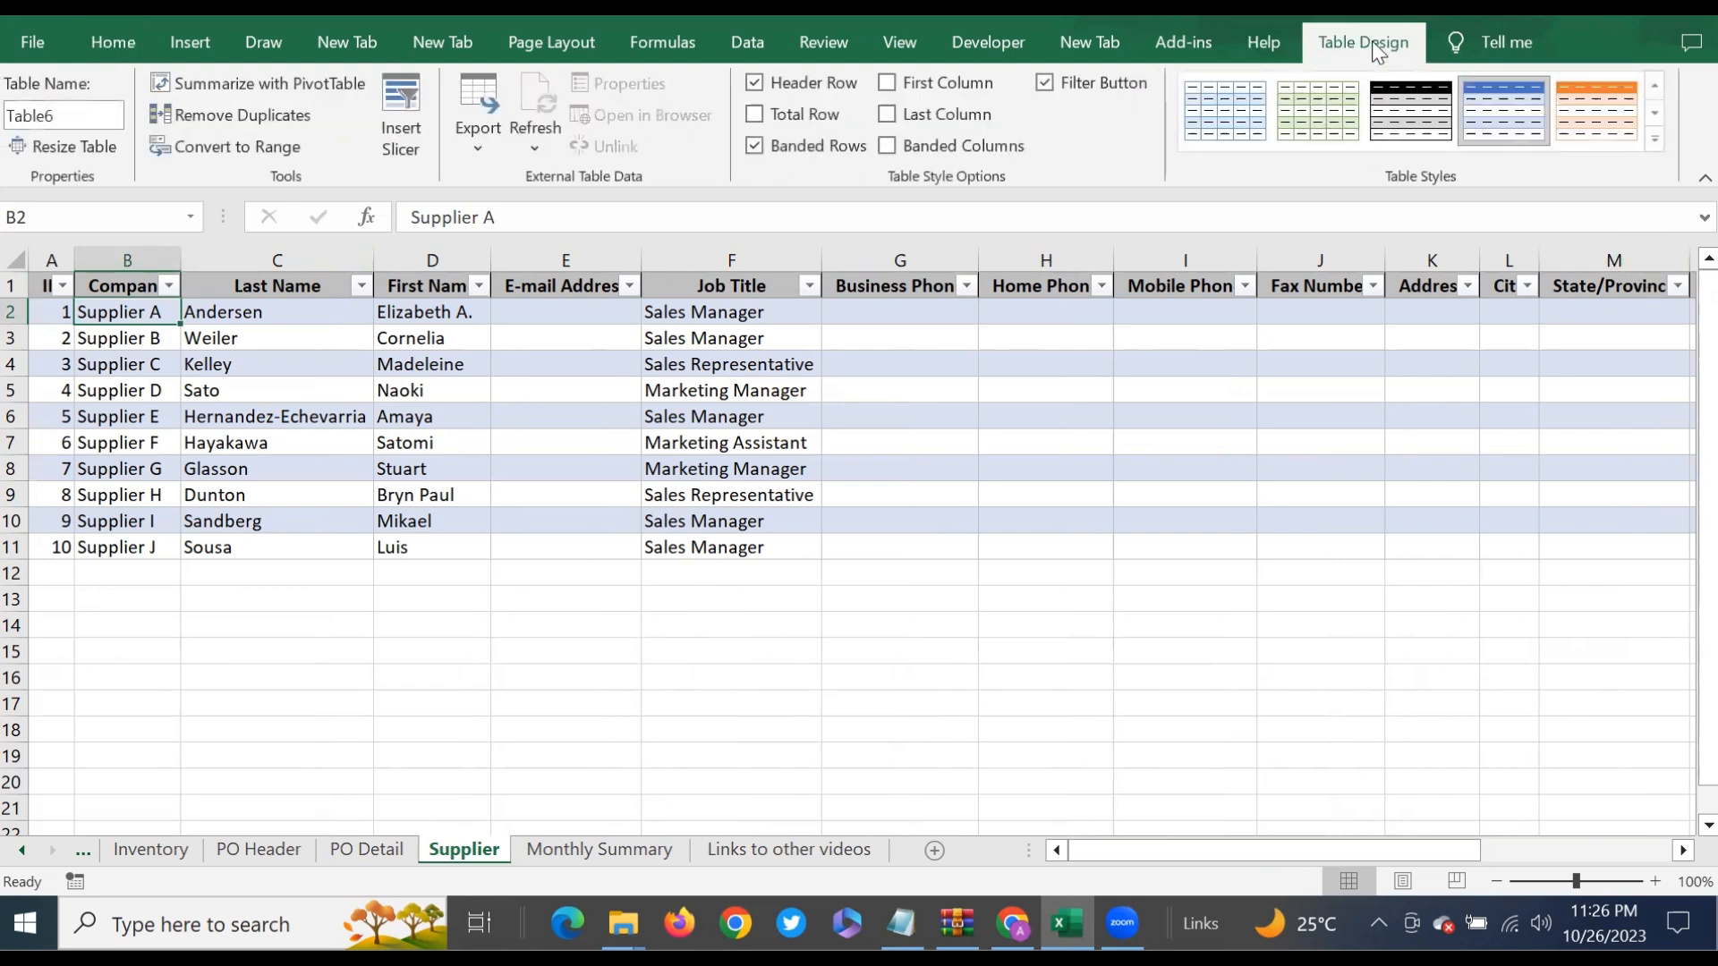
click(73, 116)
double_click(90, 117)
text(tb)
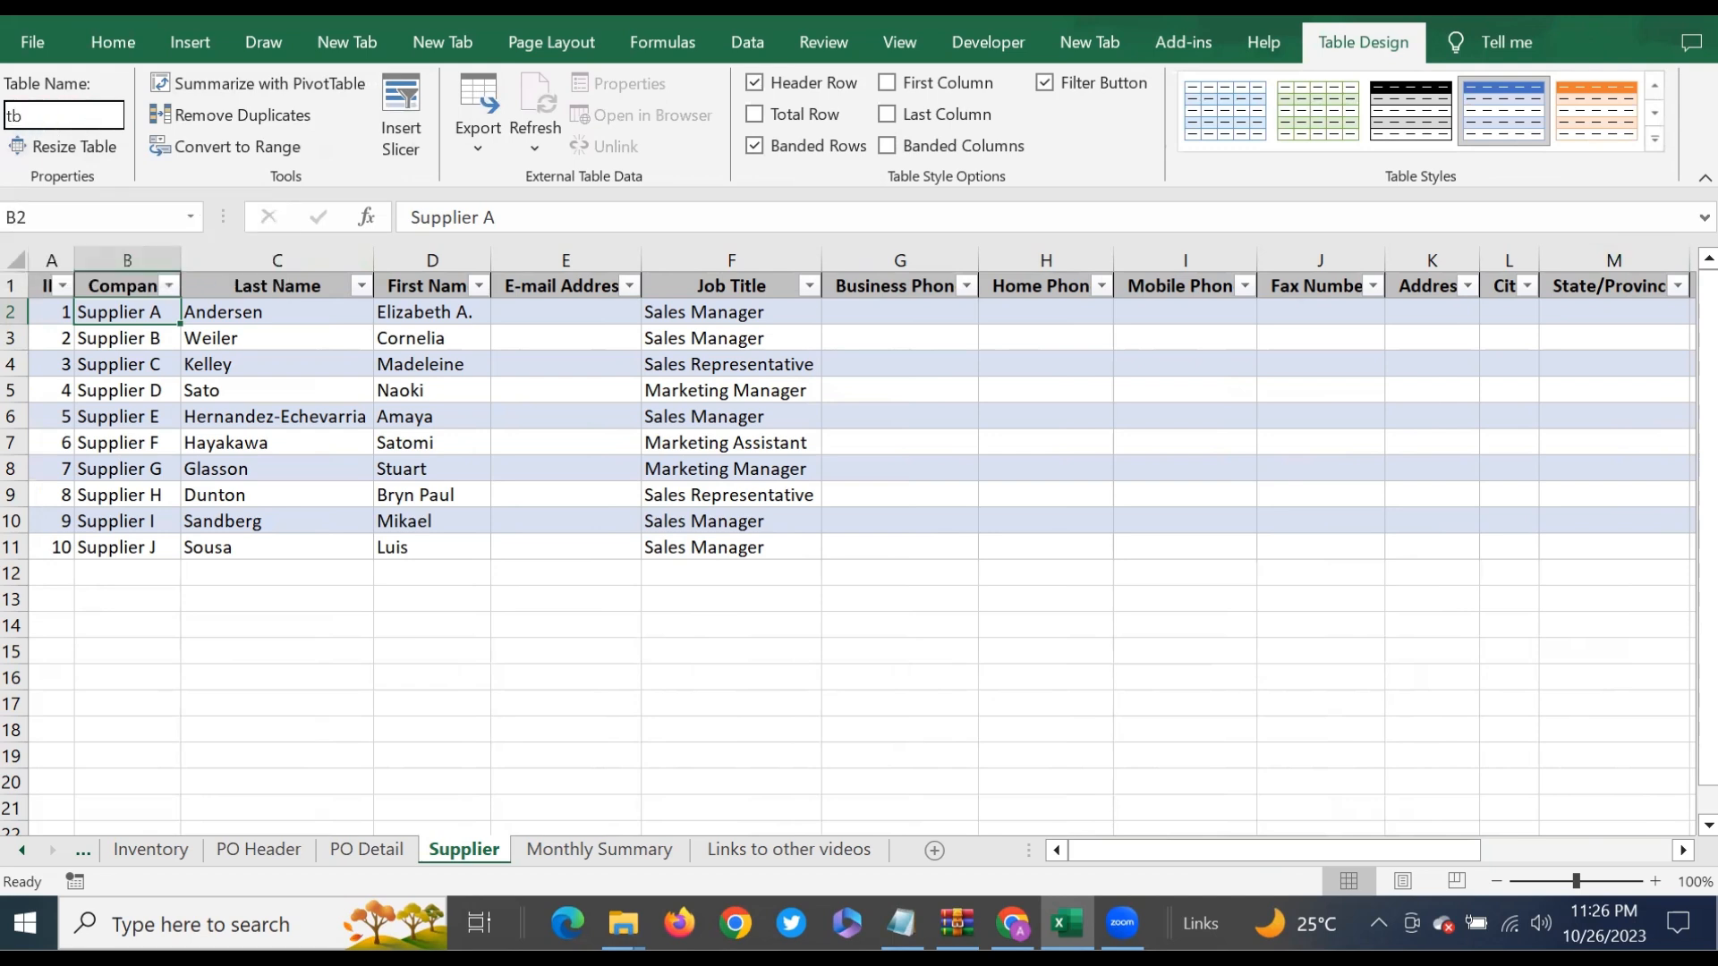
text(lSuppliers)
key(Return)
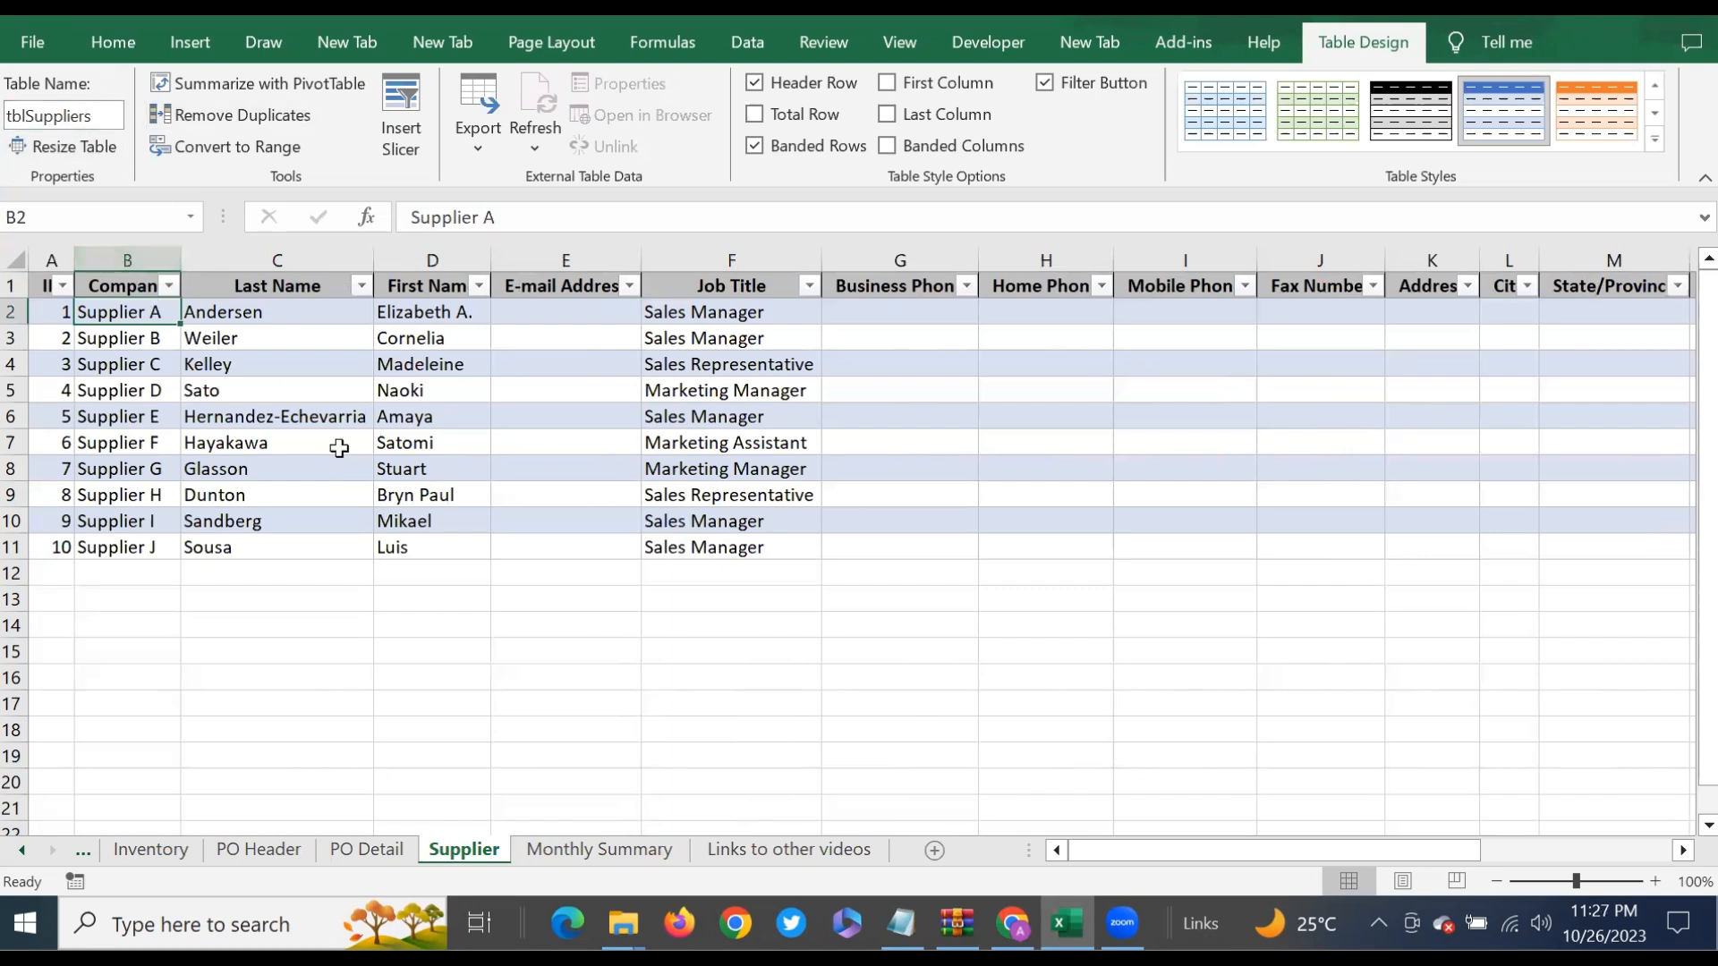
click(133, 346)
click(130, 309)
click(40, 285)
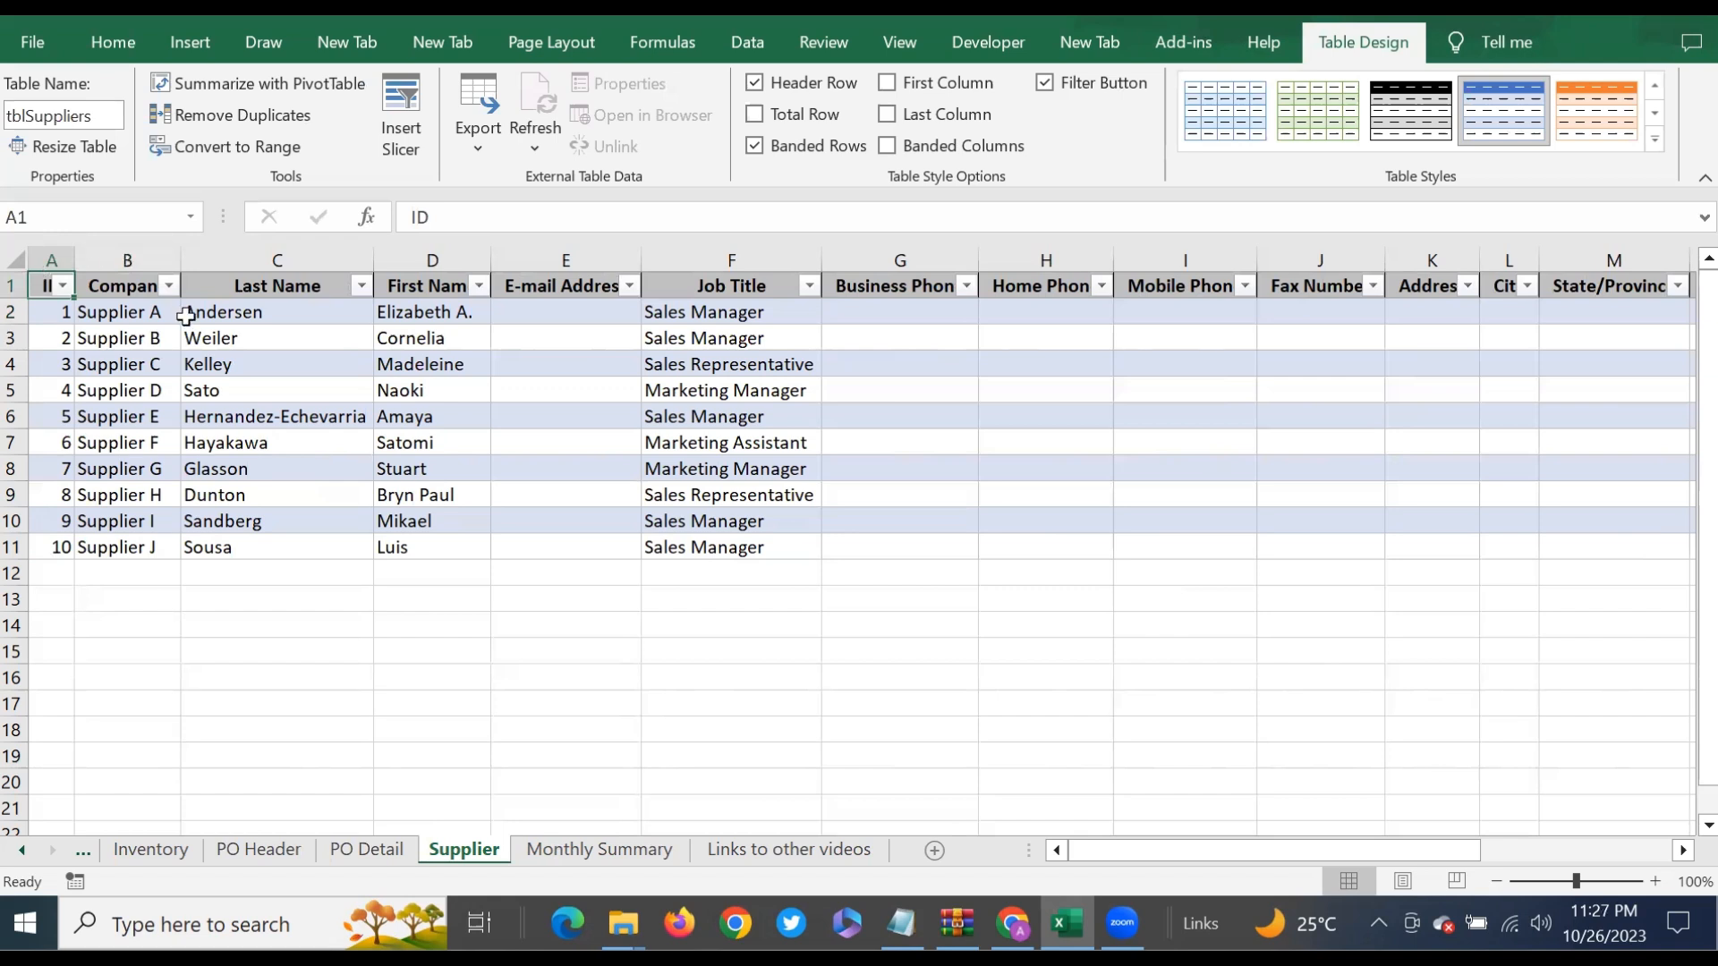
Step: Remove the existing Supplier userform from the VBA project without exporting it
click(26, 857)
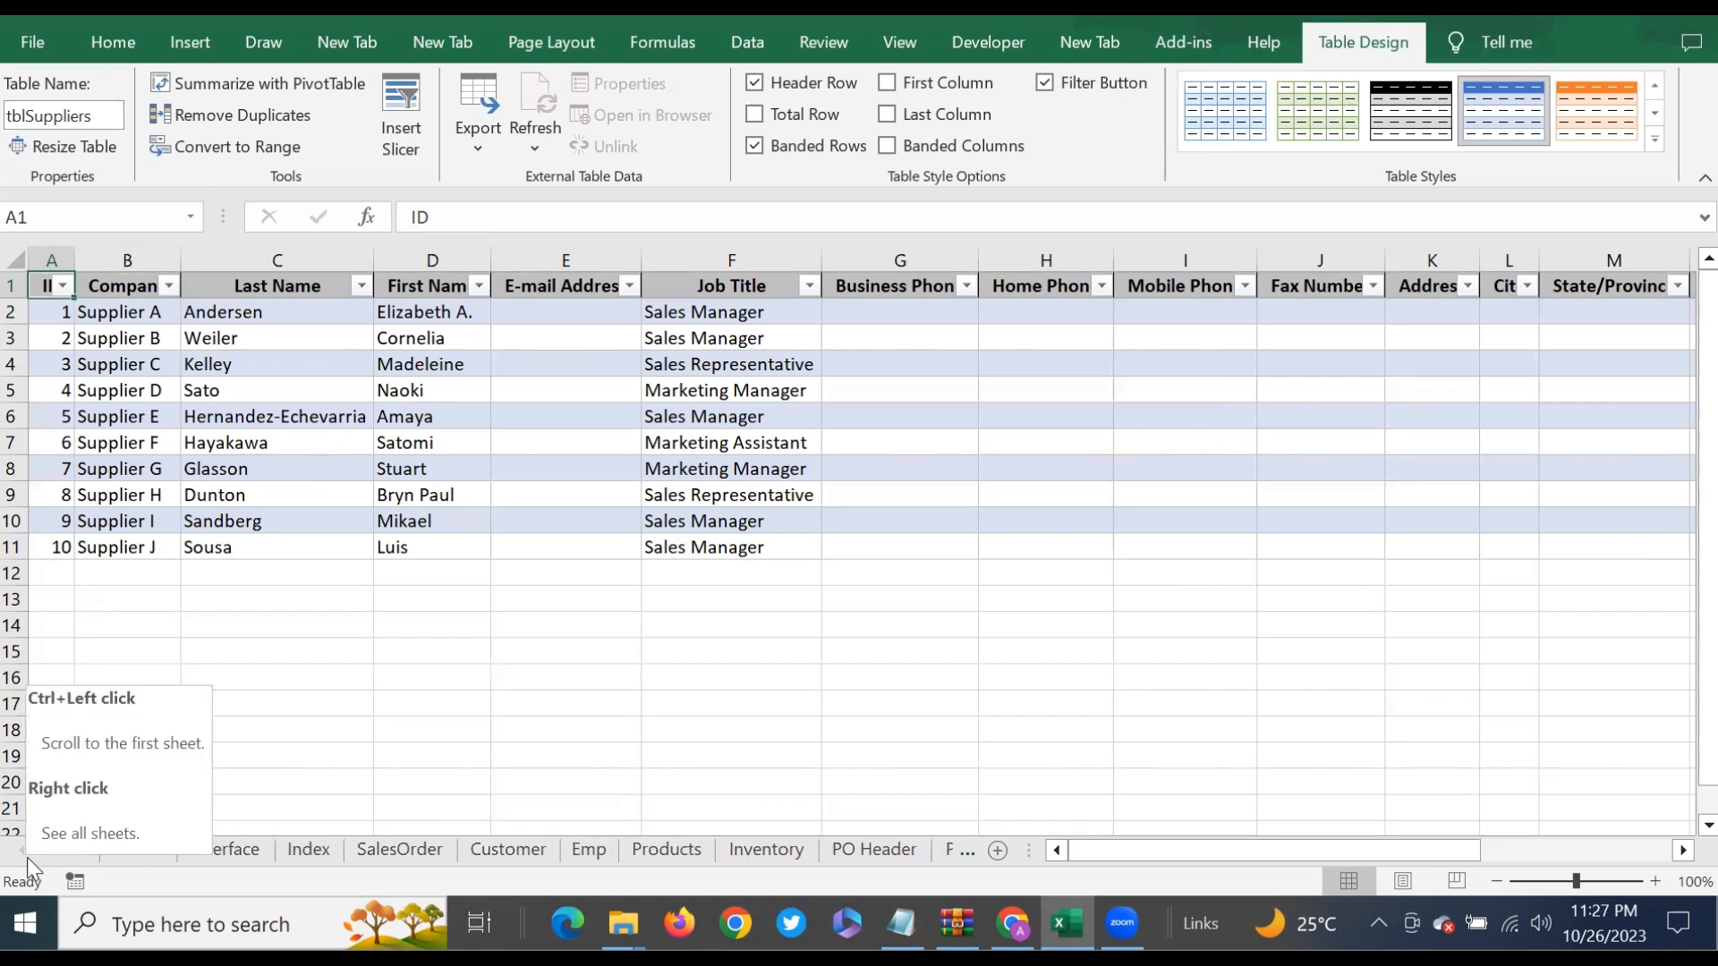
key(alt+F11)
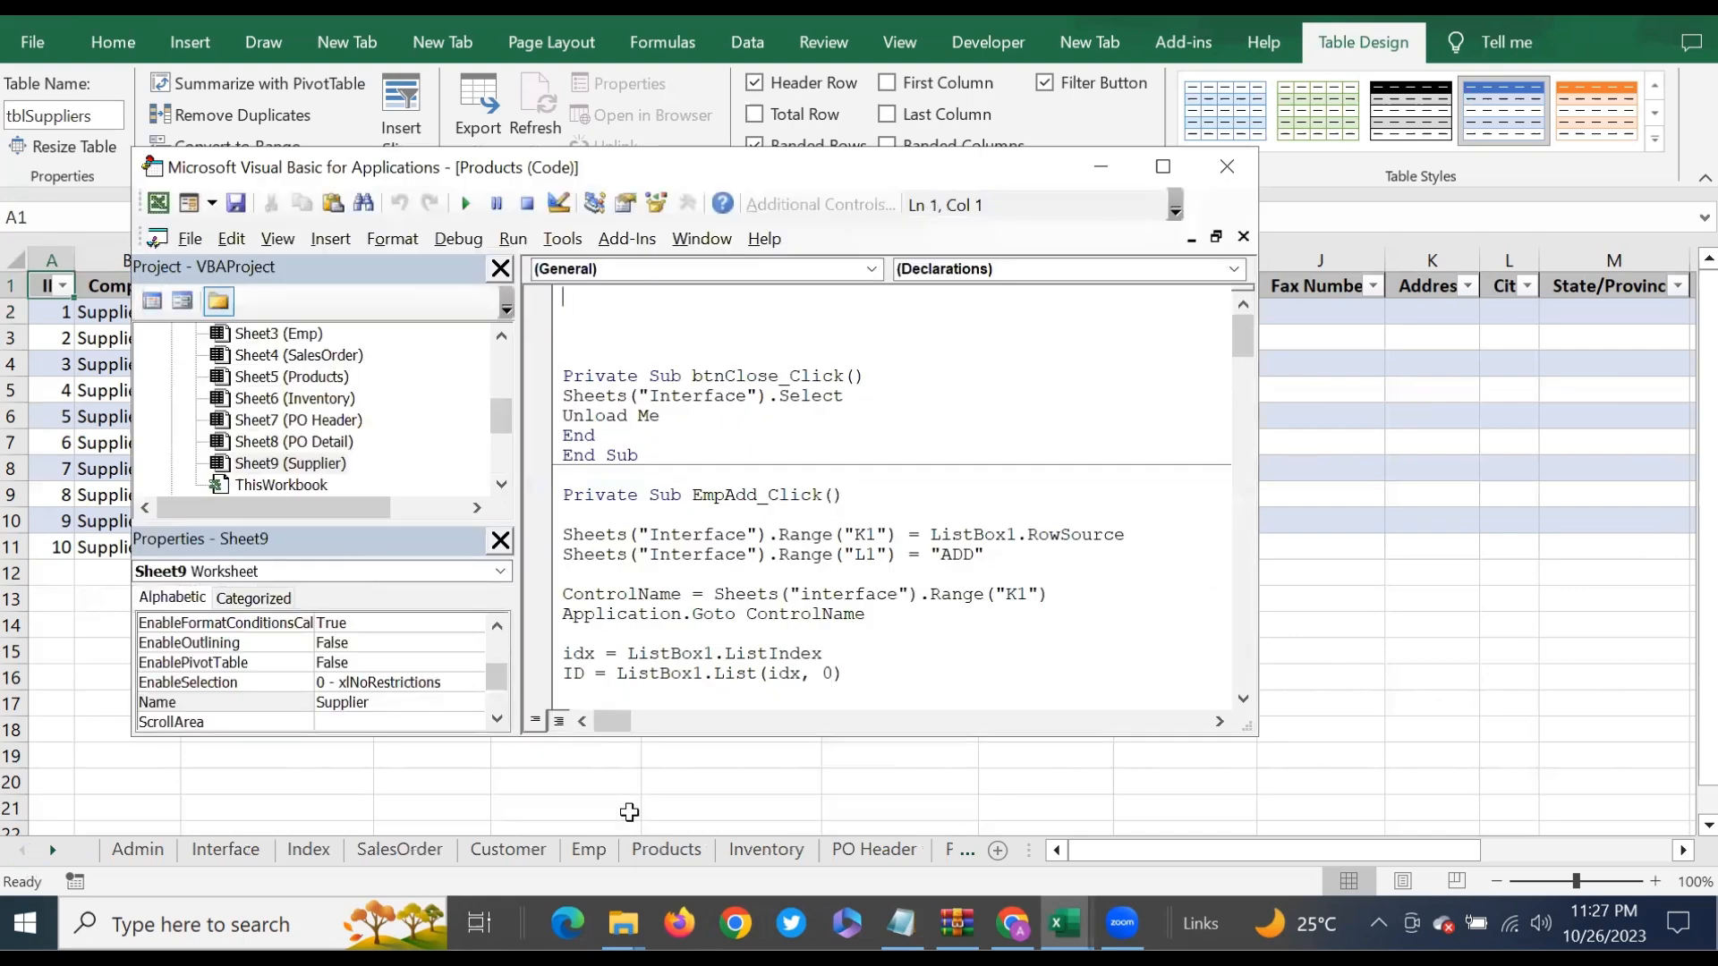
click(502, 470)
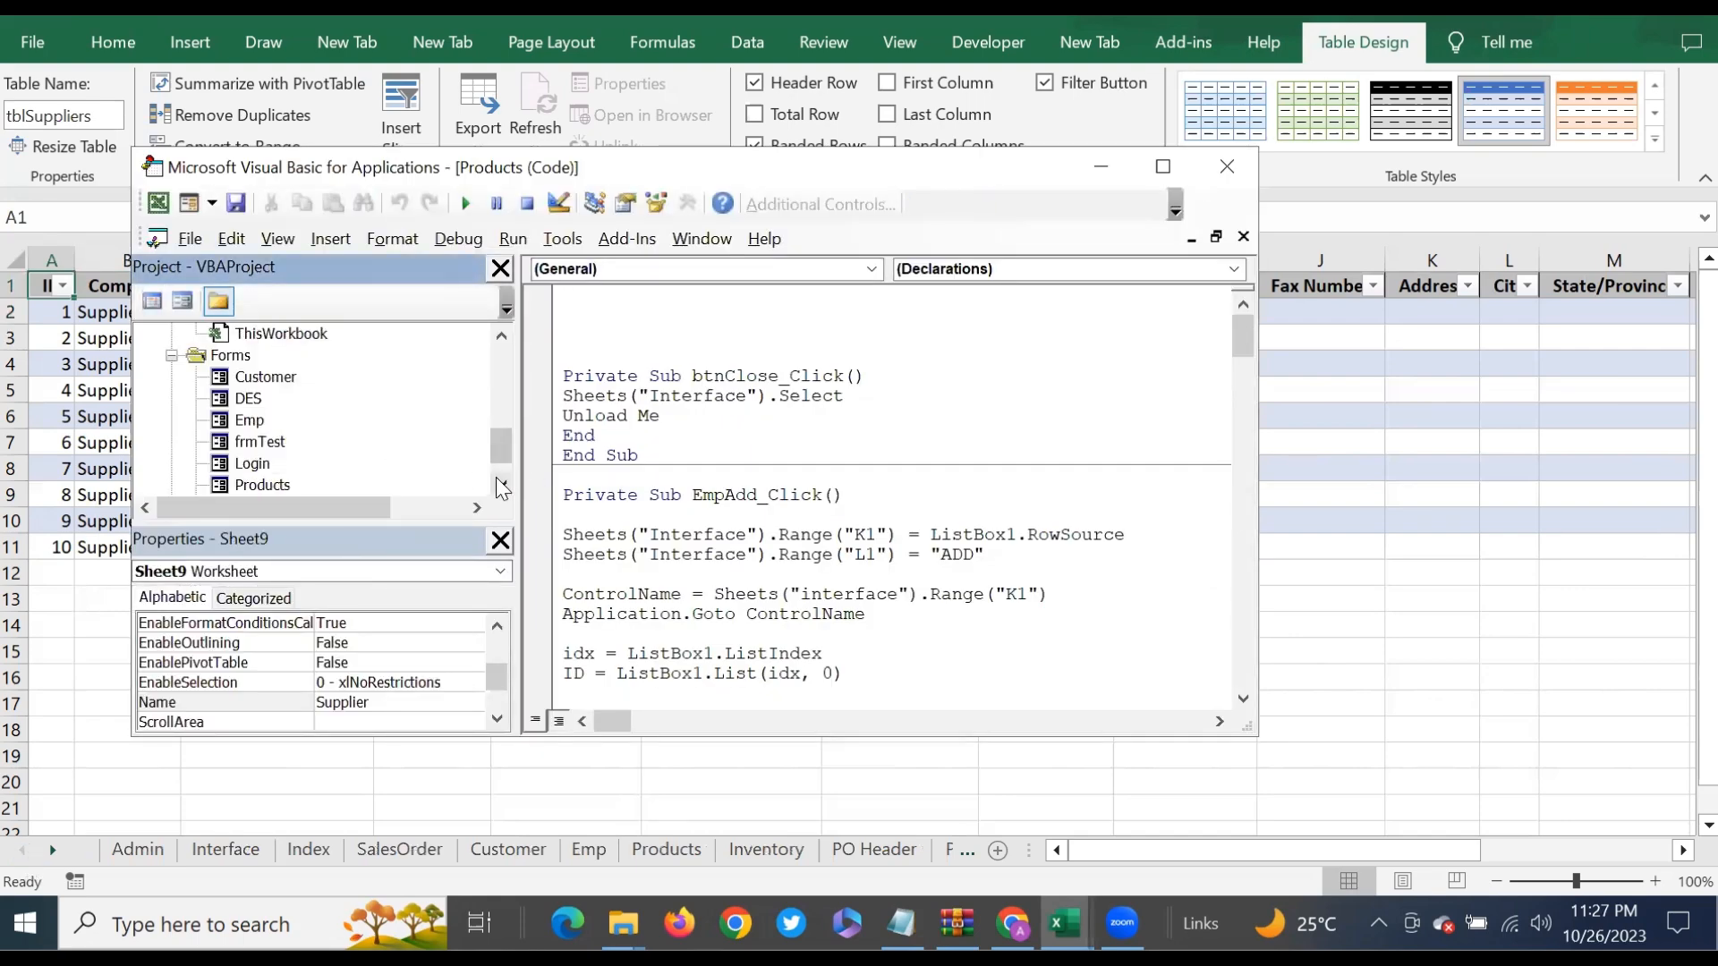
click(224, 466)
right_click(225, 469)
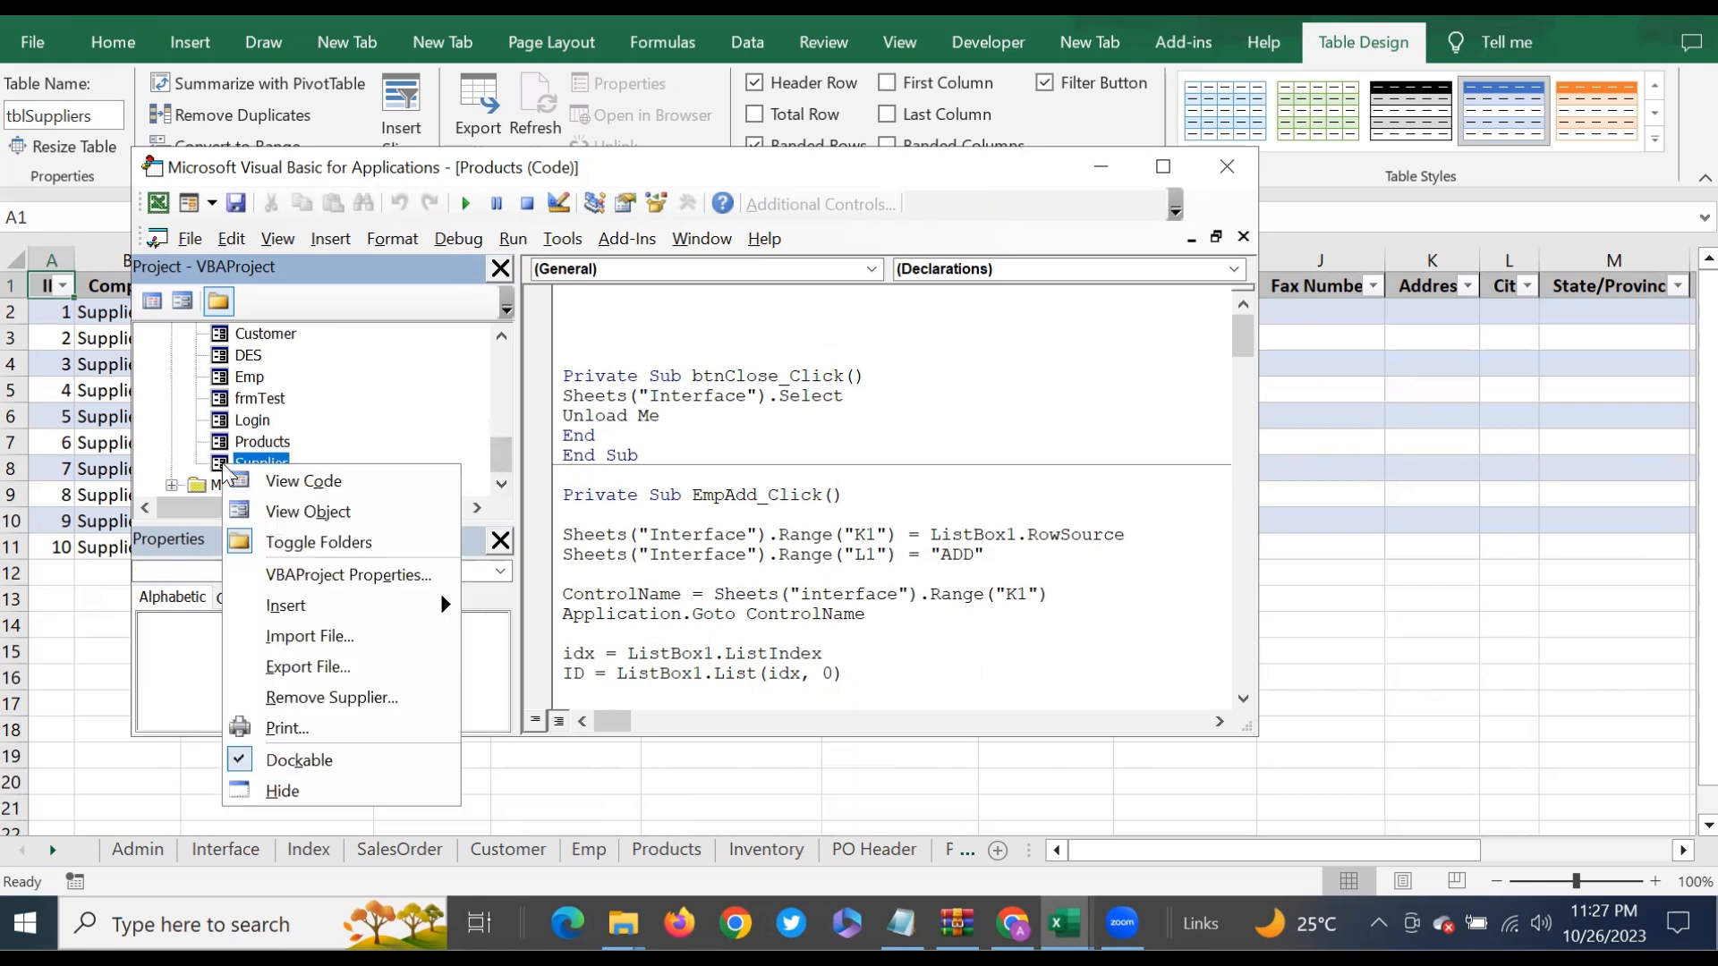
click(358, 699)
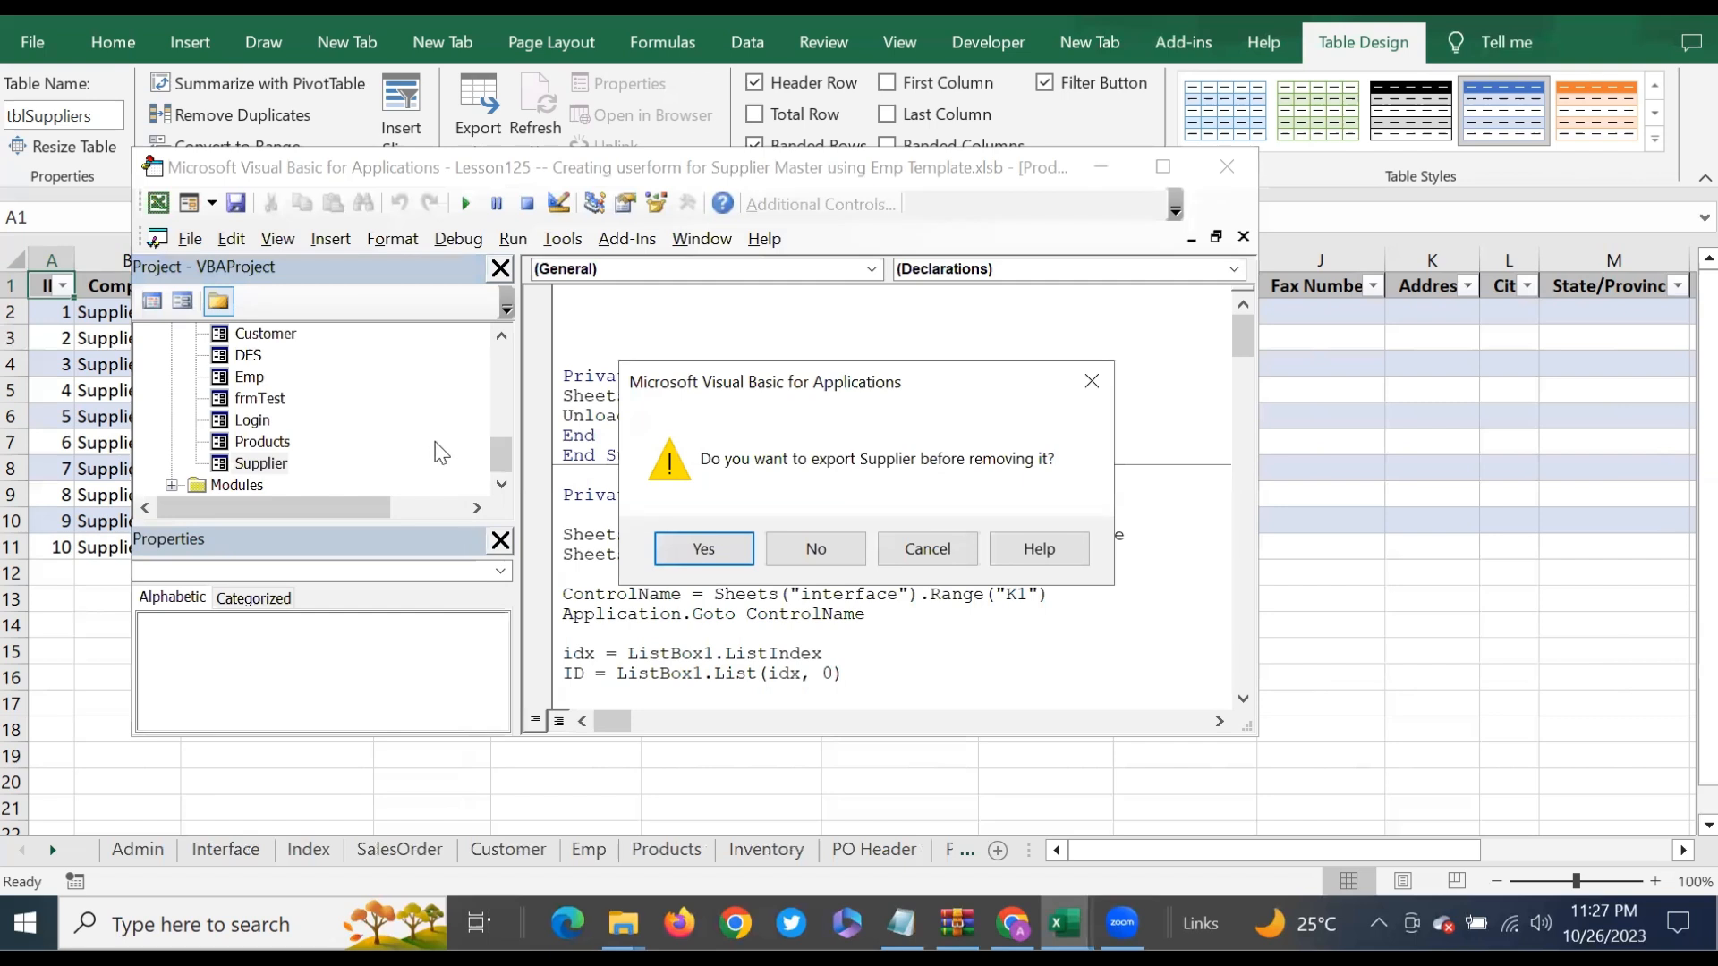
click(832, 548)
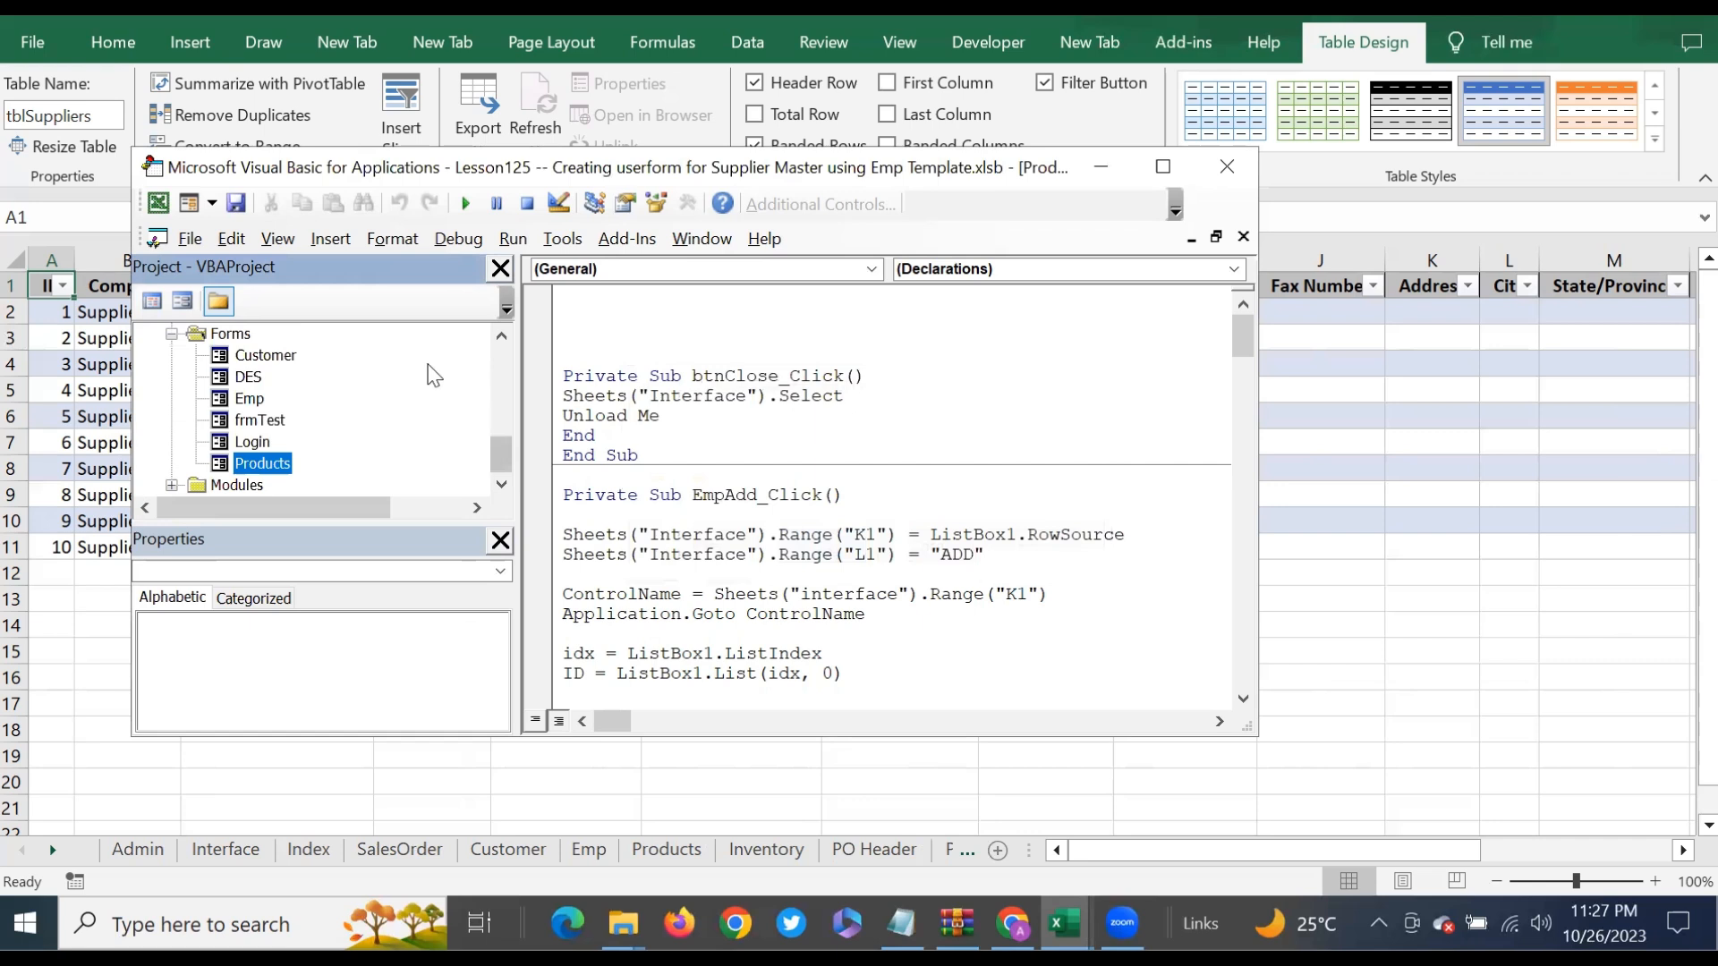
Step: Find the Emp userform among the project's forms and open it in the form designer
click(504, 336)
click(504, 337)
click(504, 336)
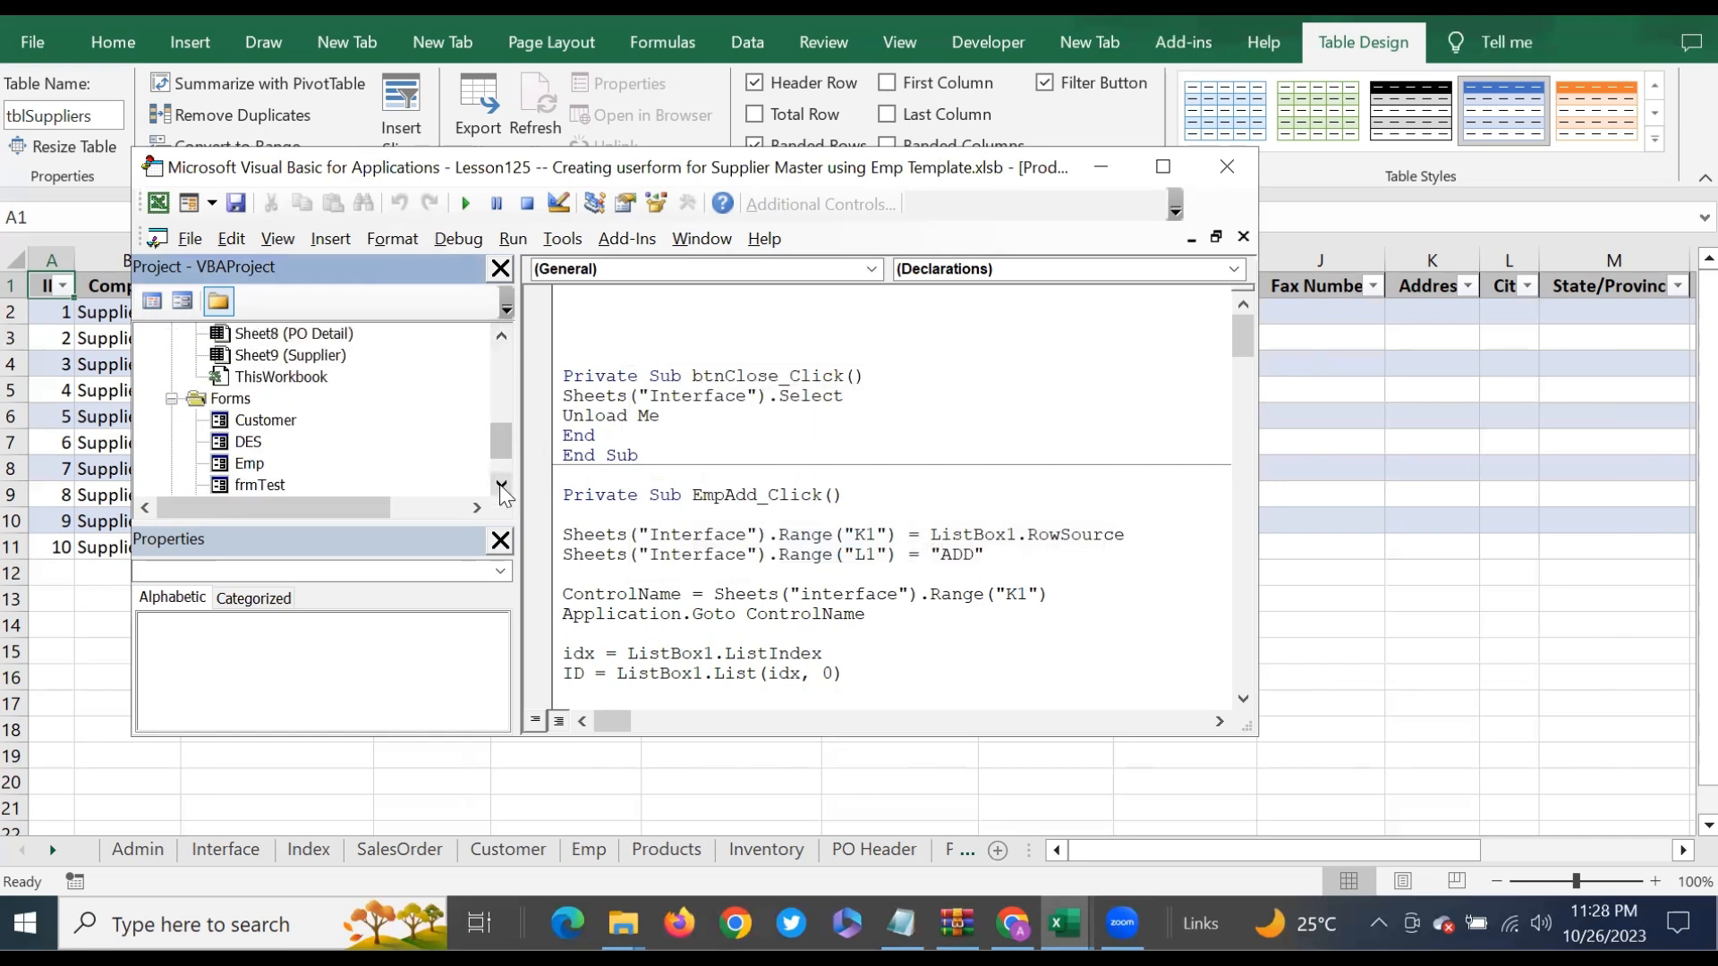
click(506, 485)
click(502, 485)
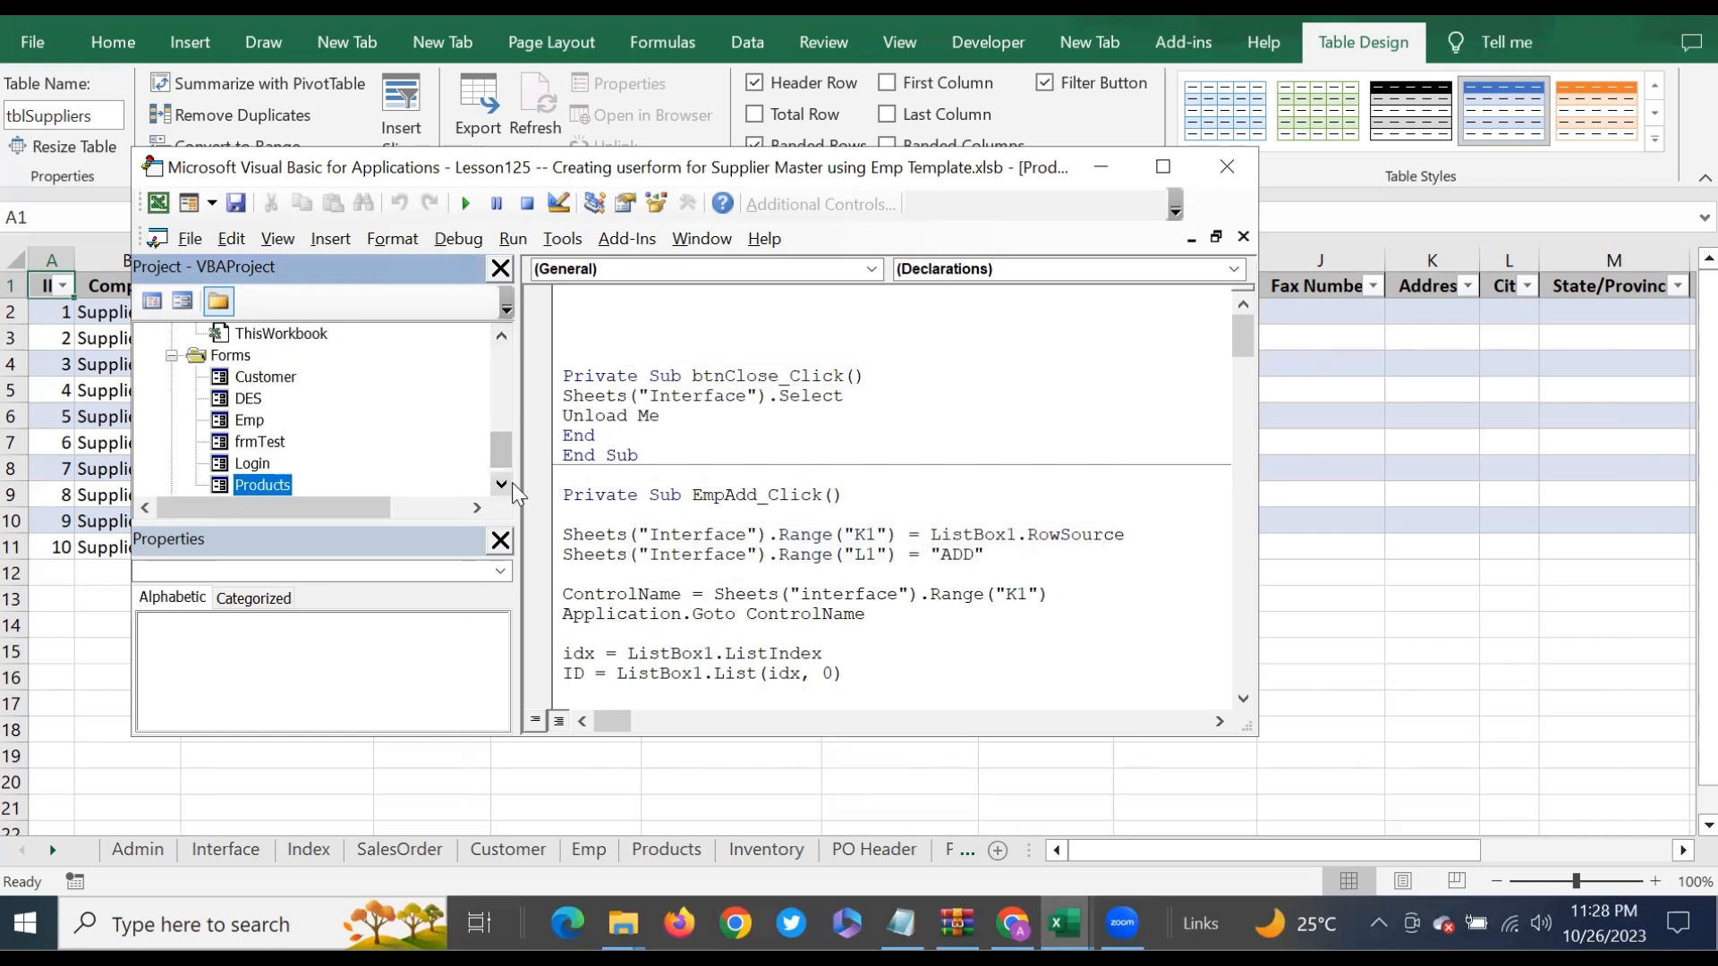
click(246, 422)
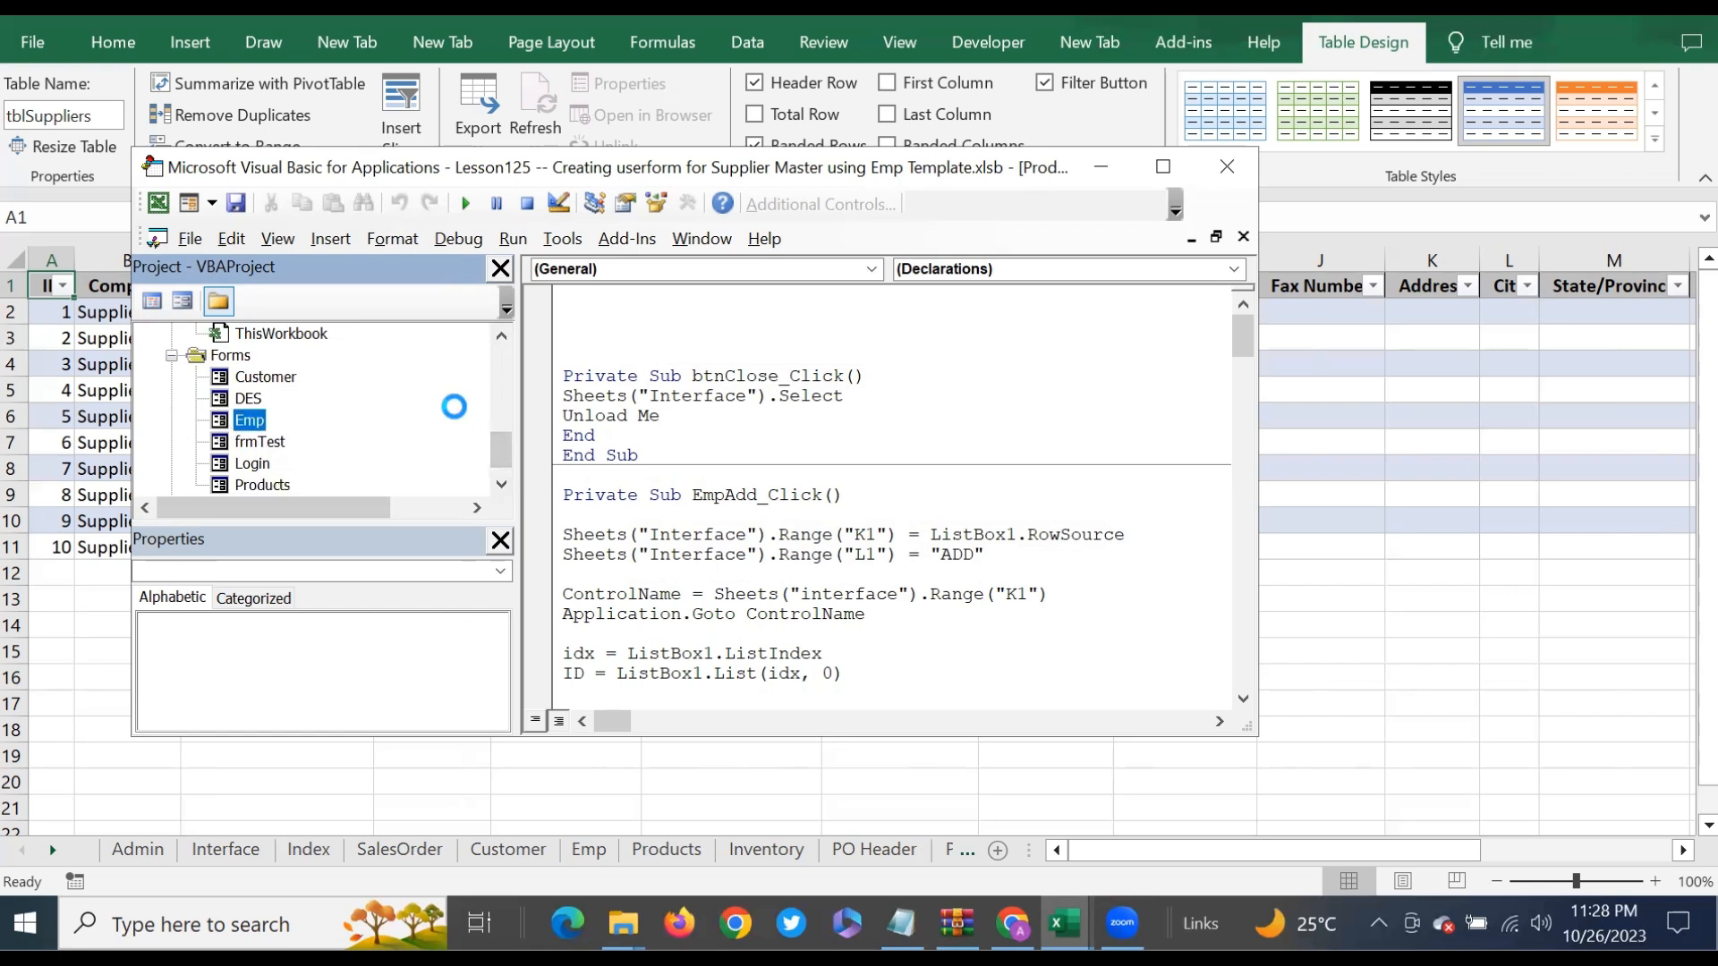
double_click(243, 421)
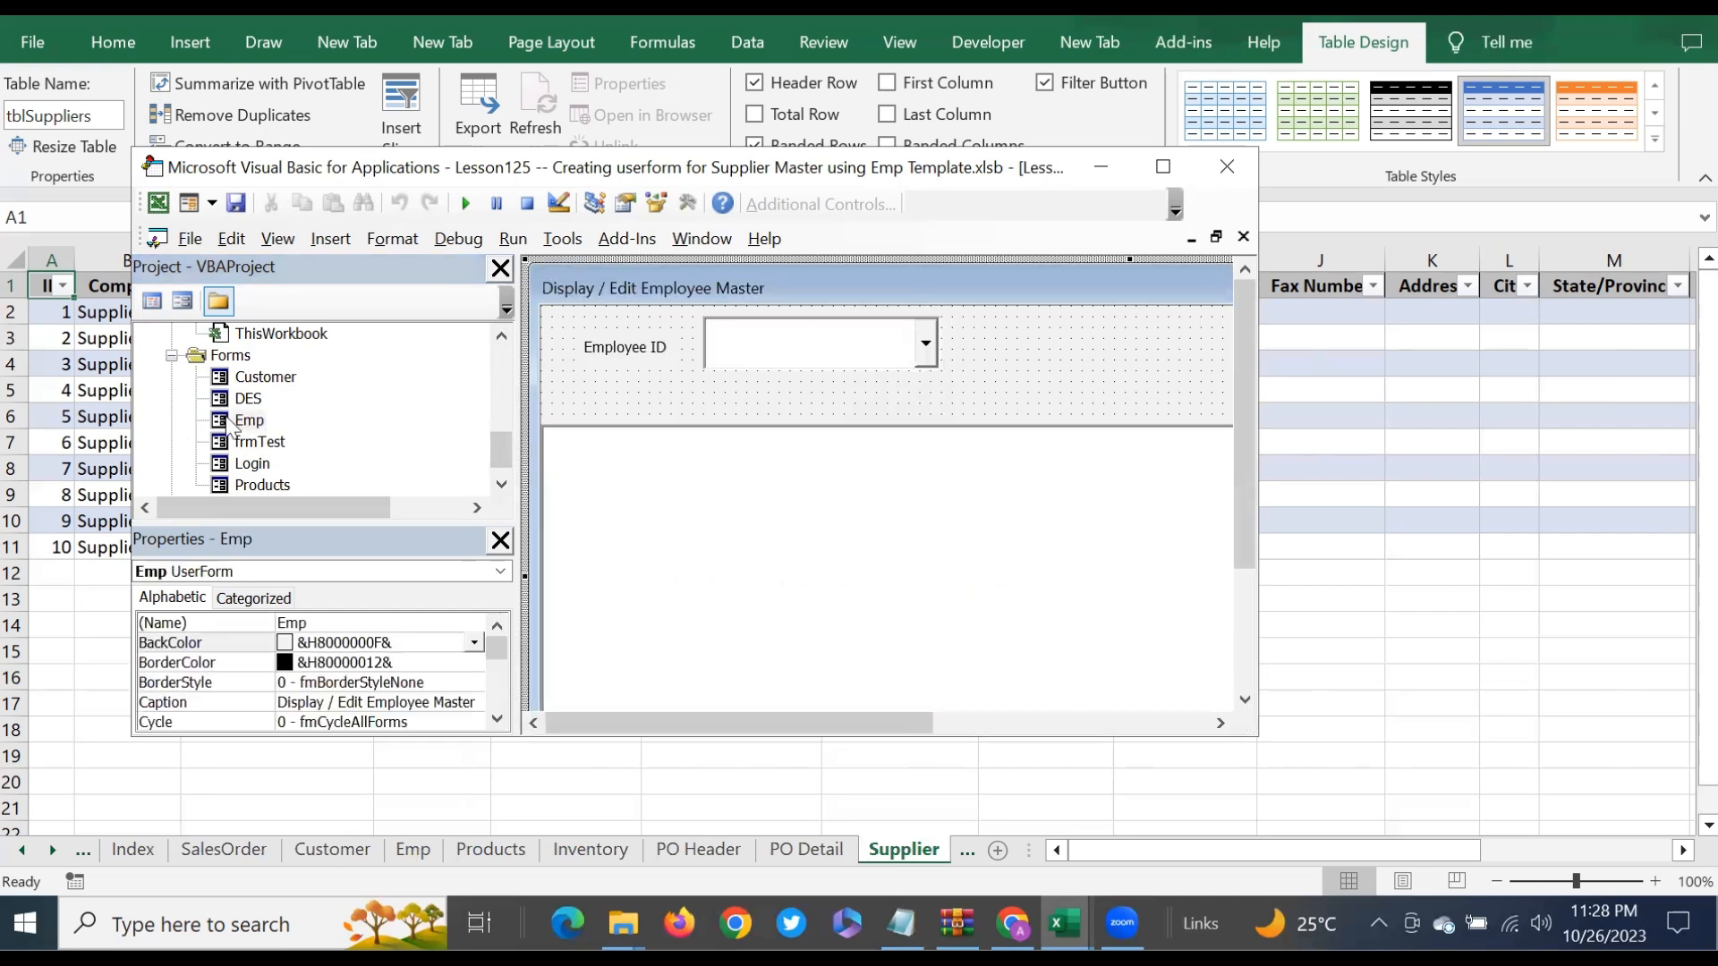
Step: Rename the Emp userform as Supplier
click(235, 427)
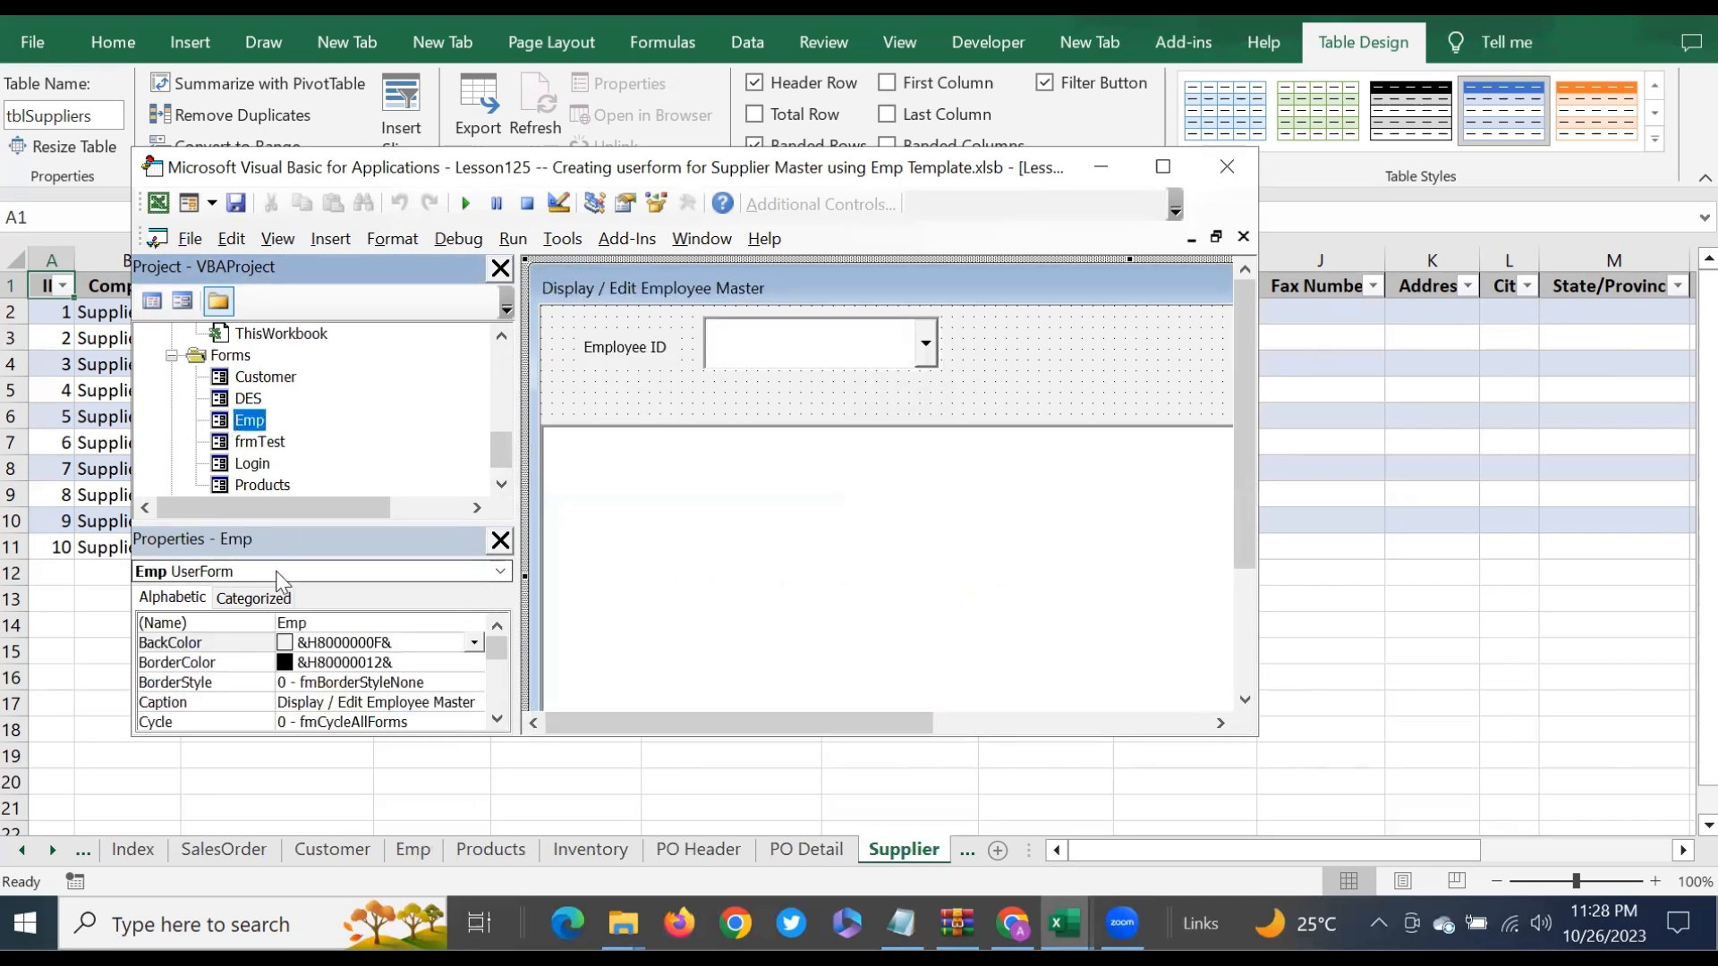
click(322, 621)
drag(322, 621, 246, 614)
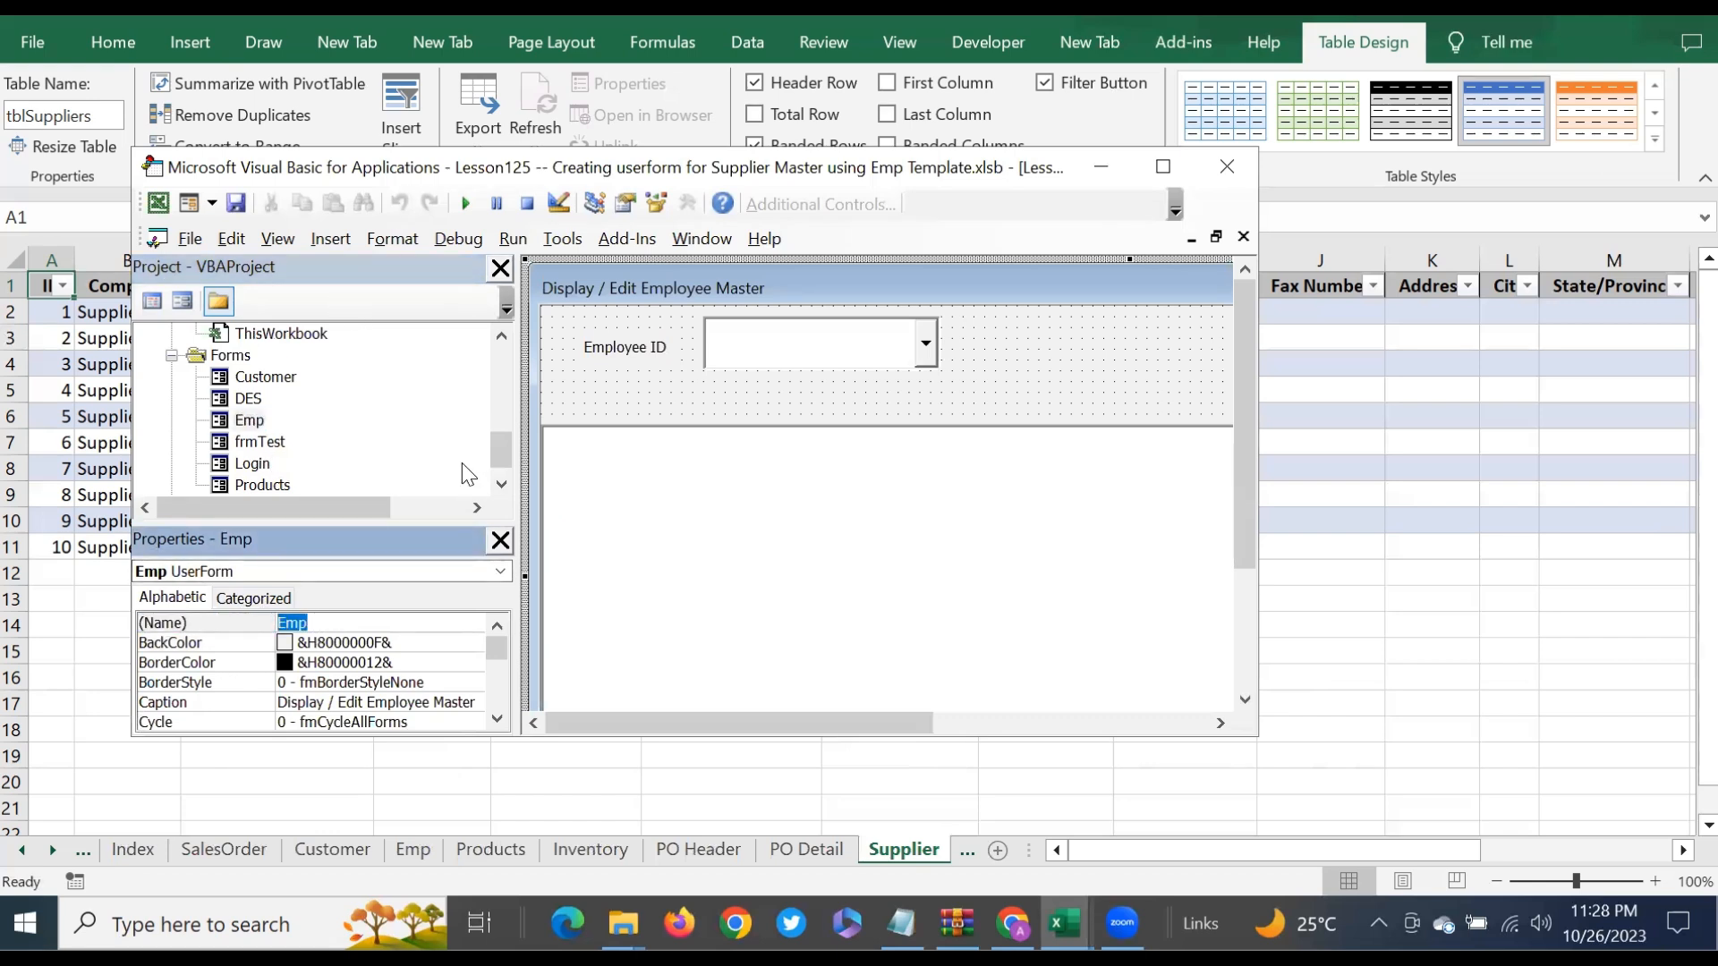
text(Supplier)
click(374, 722)
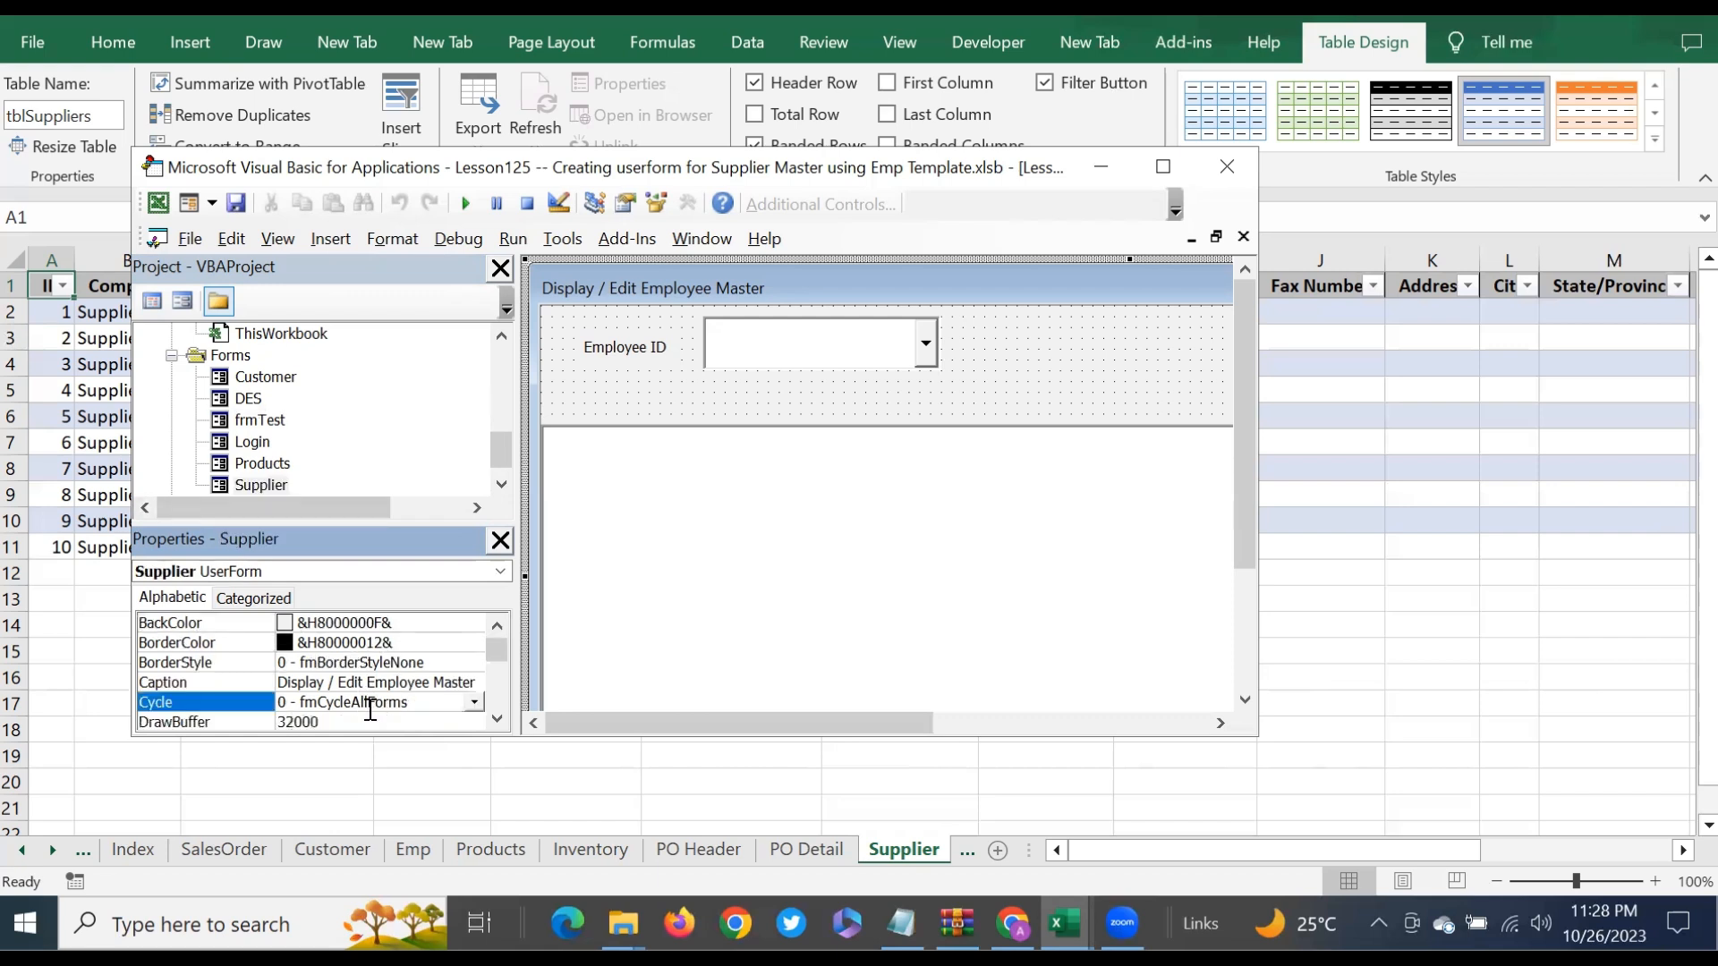
Step: Set the Supplier userform's caption to "Display / Edit Supplier Master"
click(394, 681)
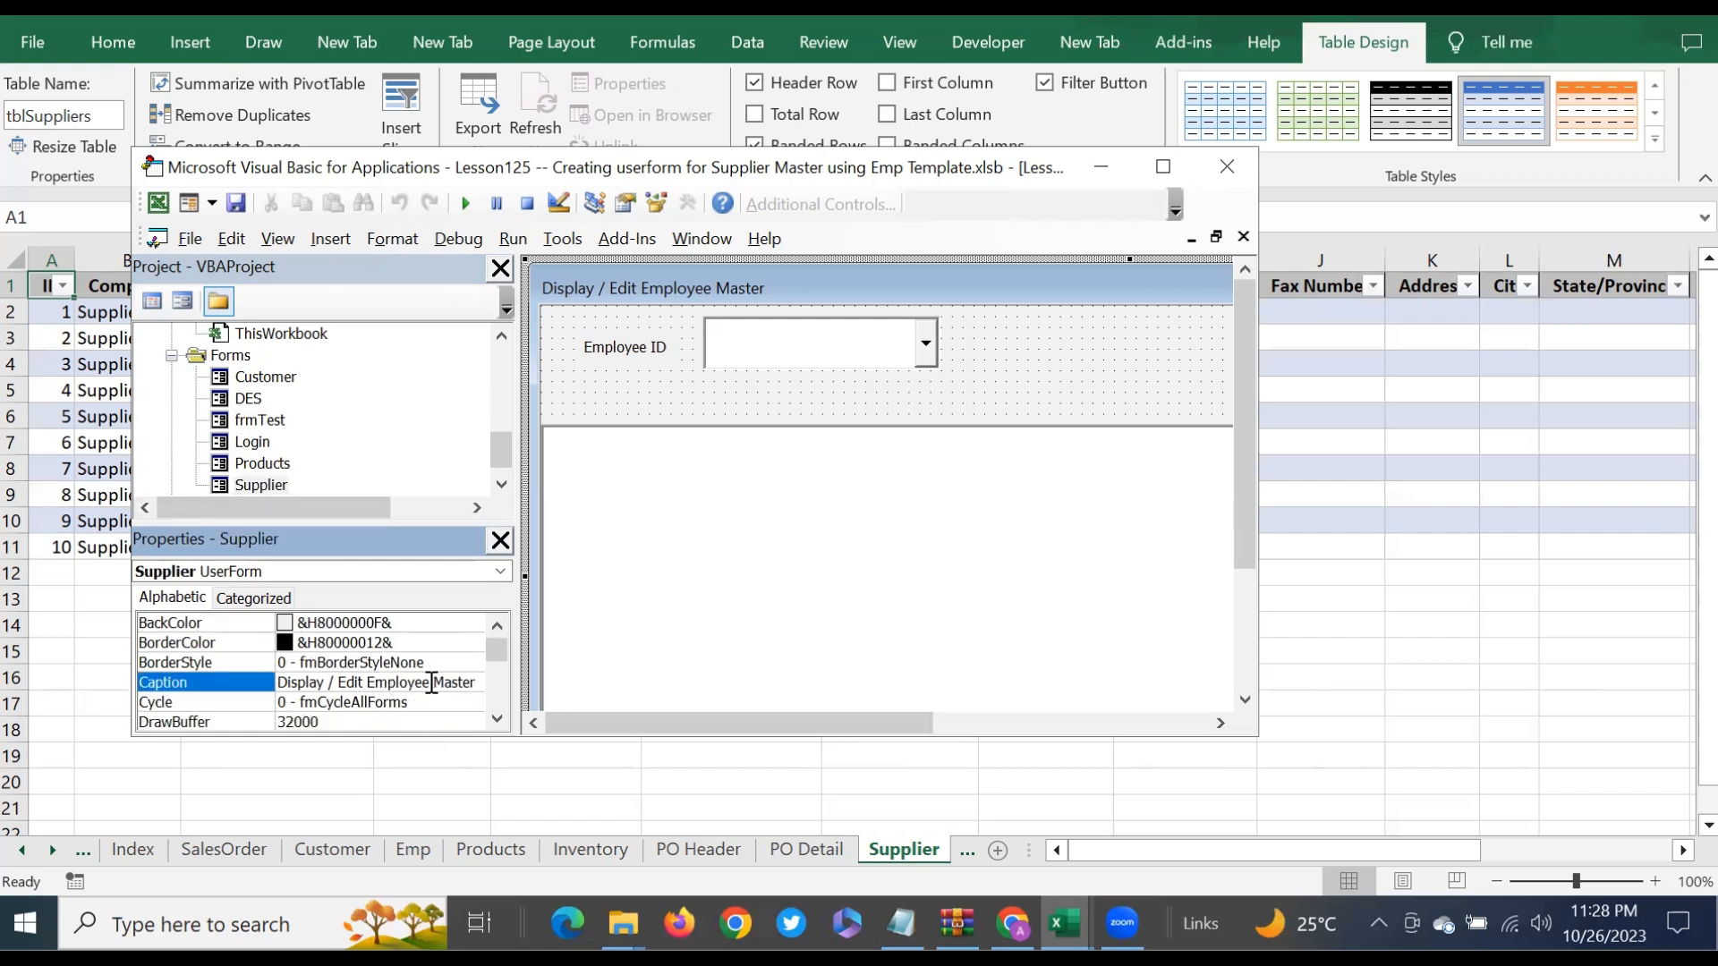
click(429, 683)
double_click(429, 683)
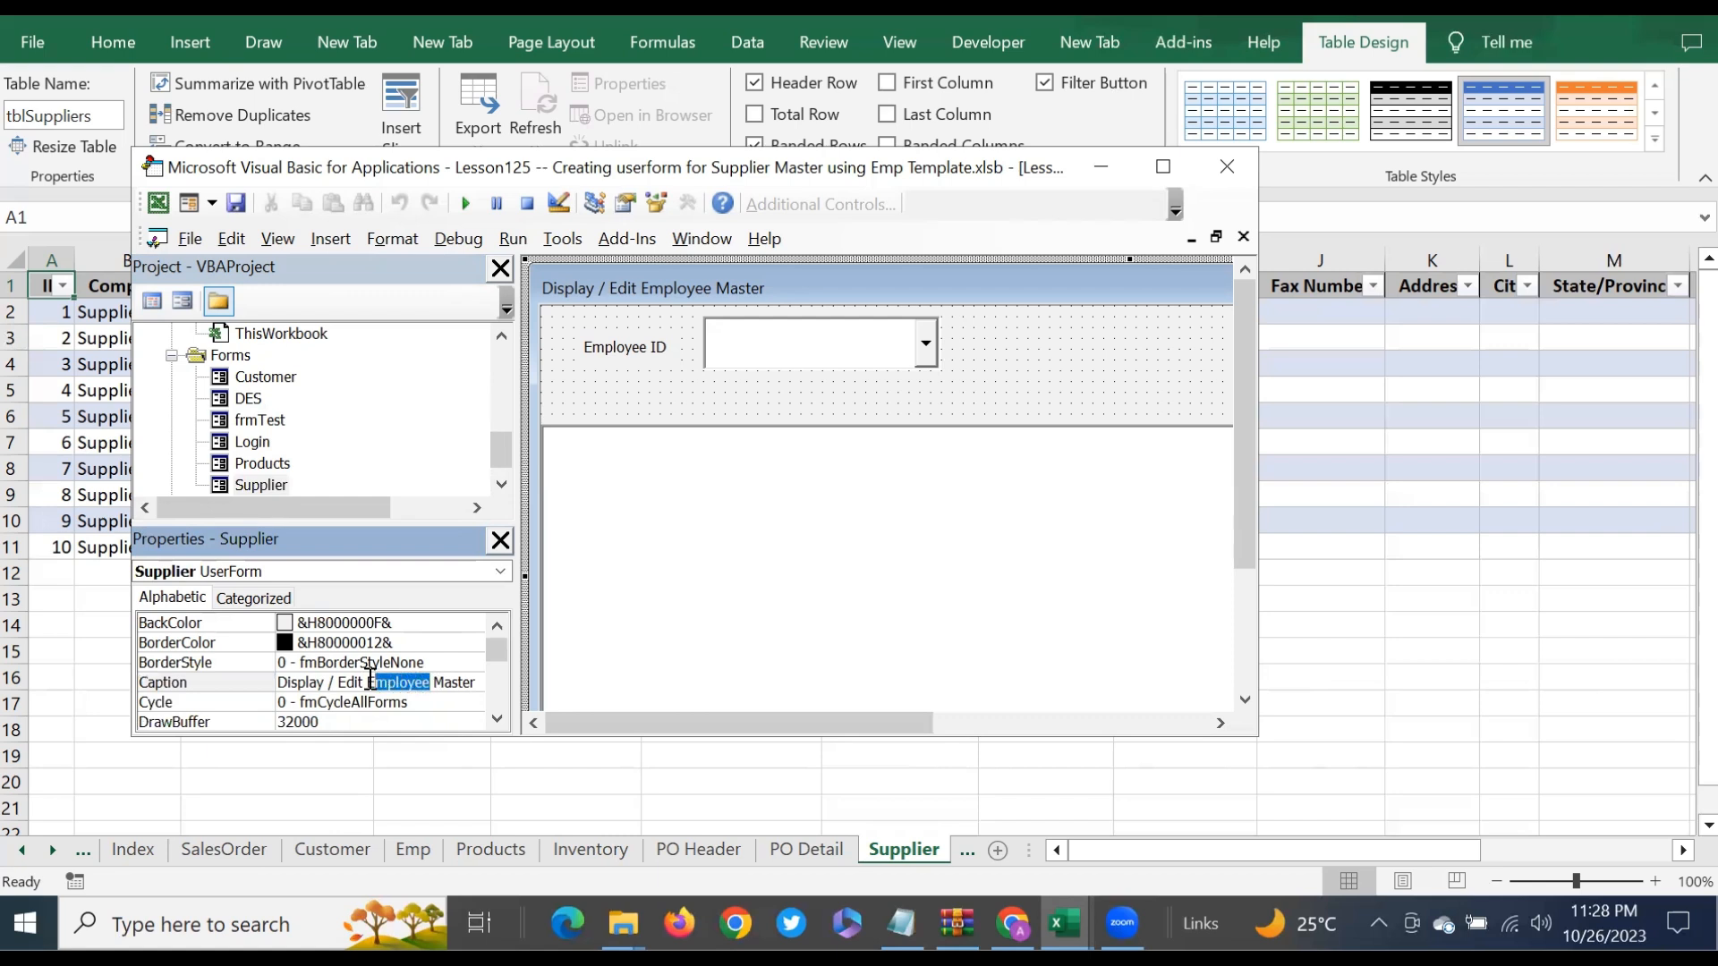
text(Supplier)
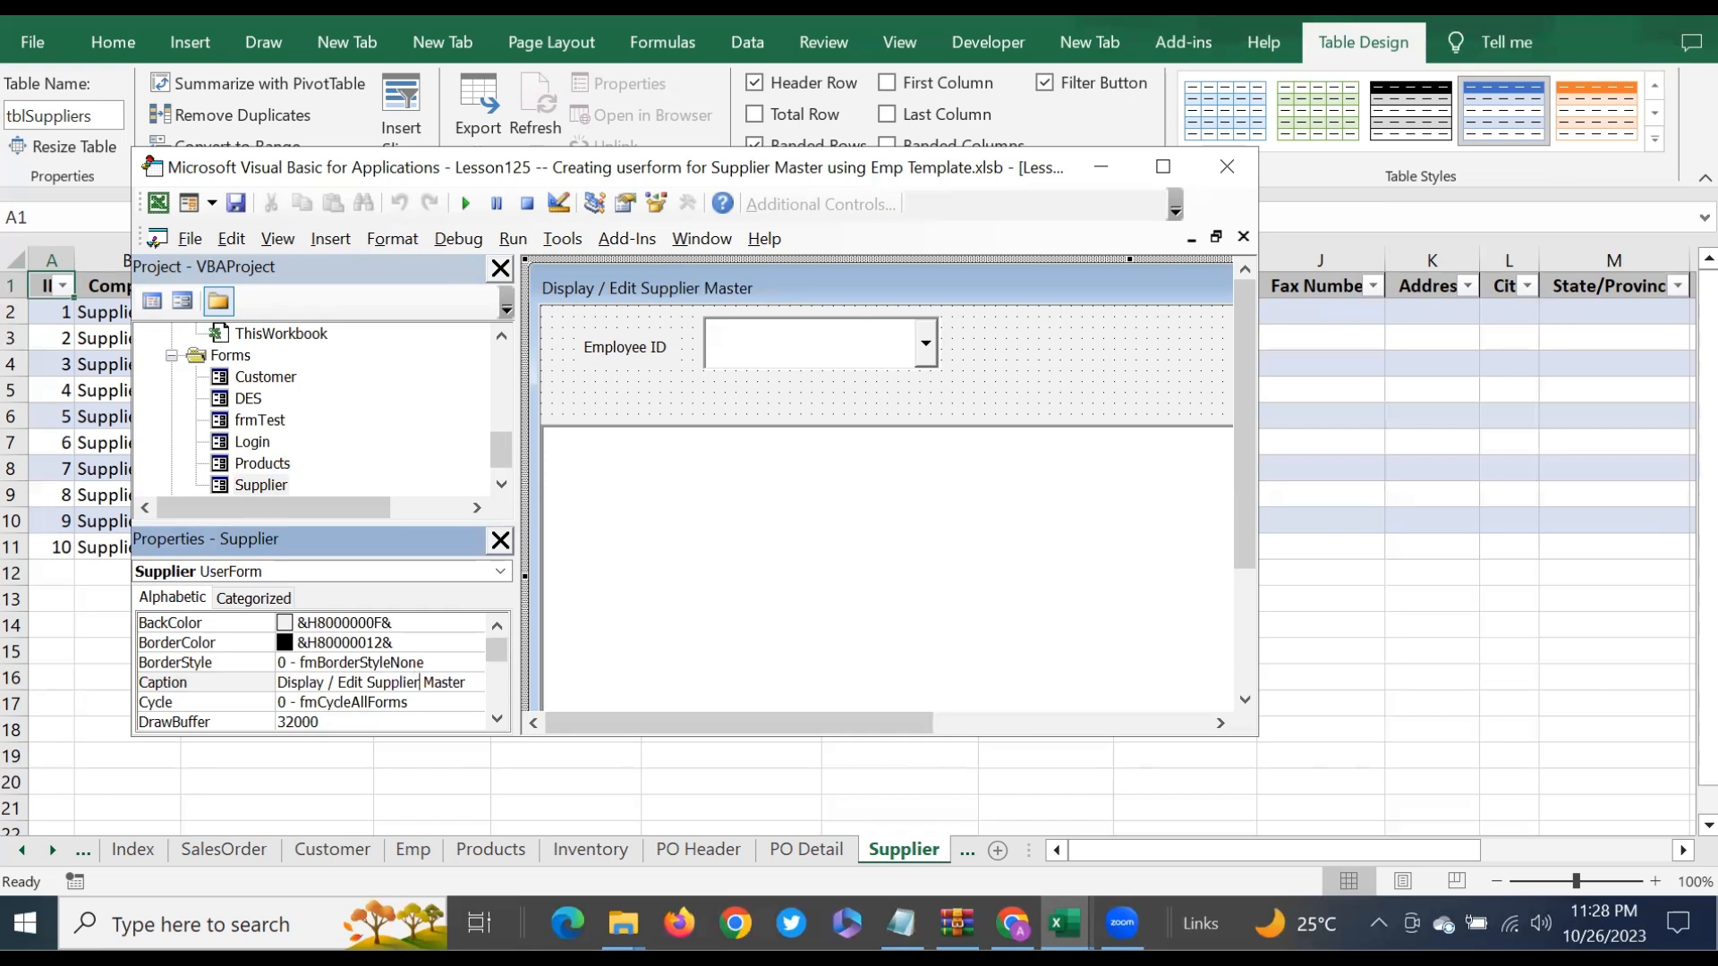
Step: Change the caption of the Employee ID label on the form to "Supplier ID"
click(634, 356)
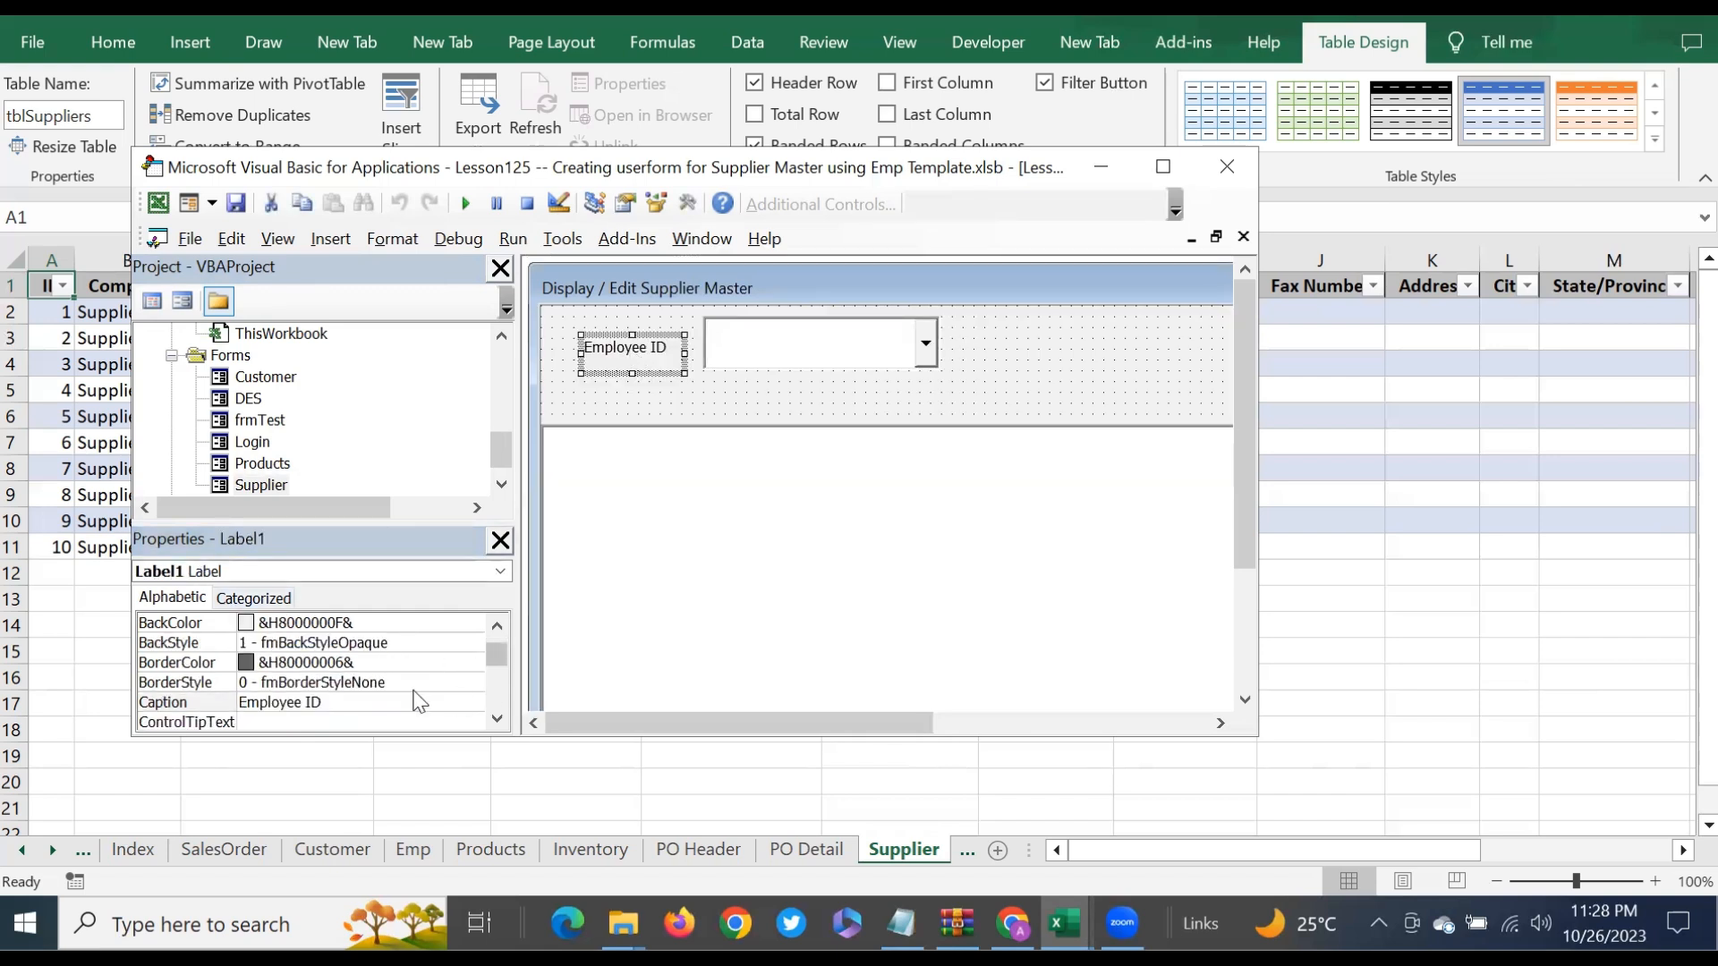
click(499, 624)
click(500, 624)
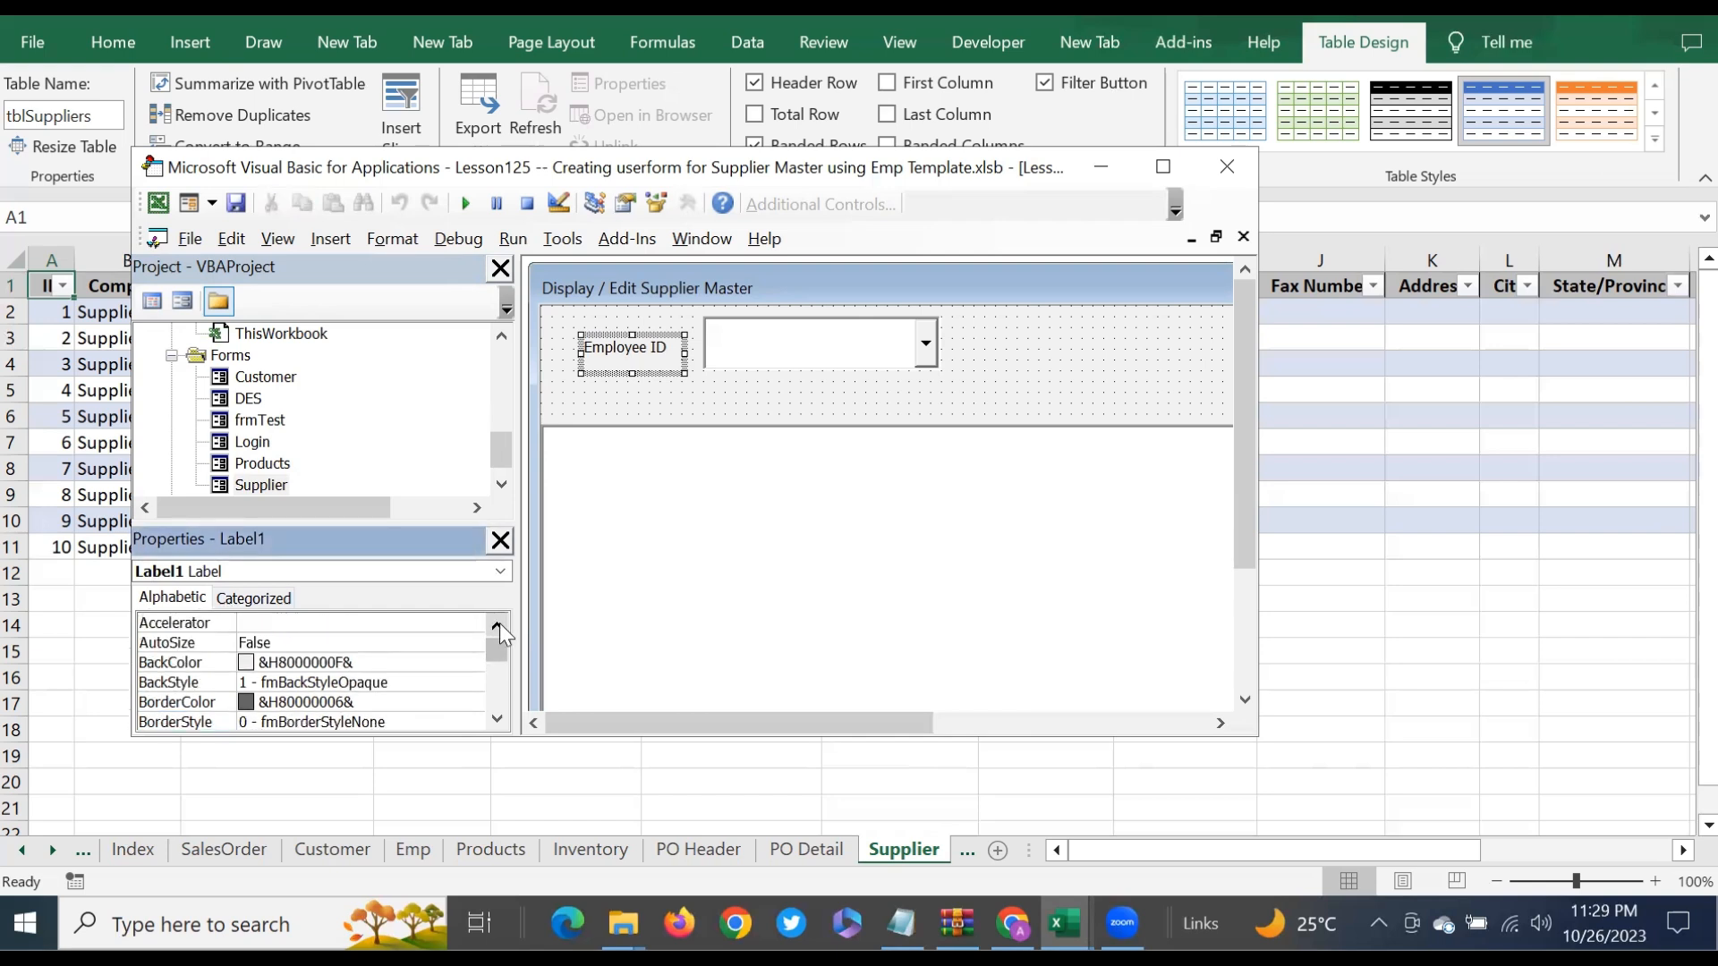
scroll(499, 693, down, 3)
click(291, 683)
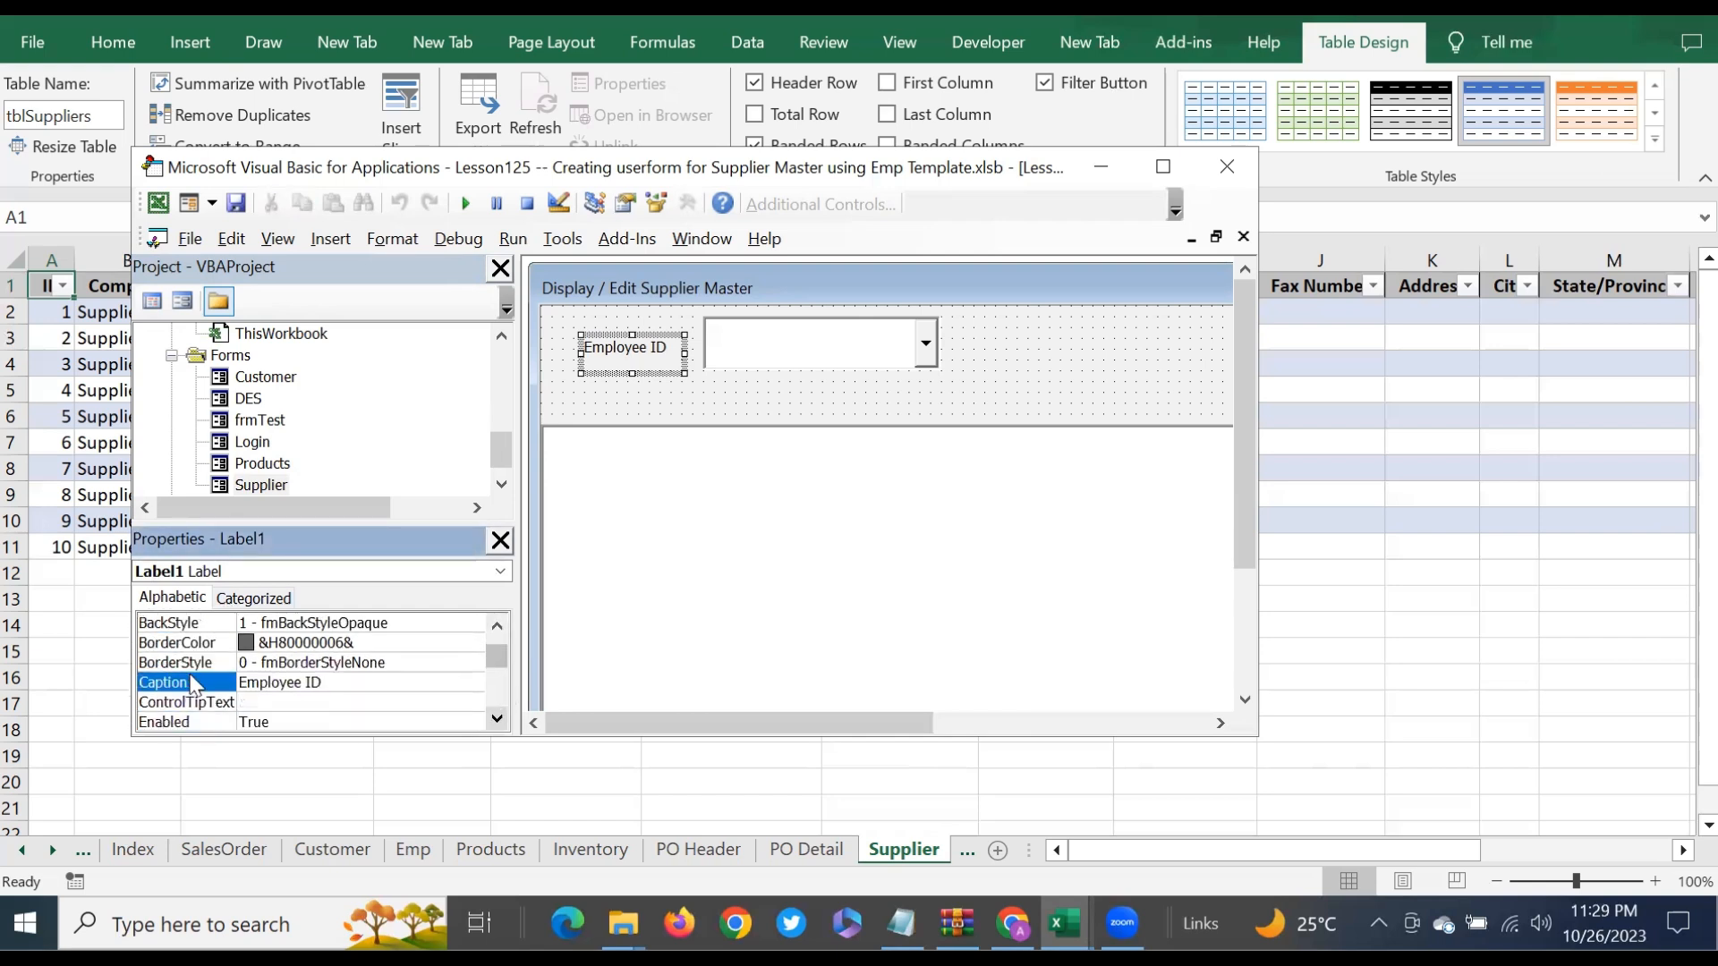
drag(304, 684, 186, 671)
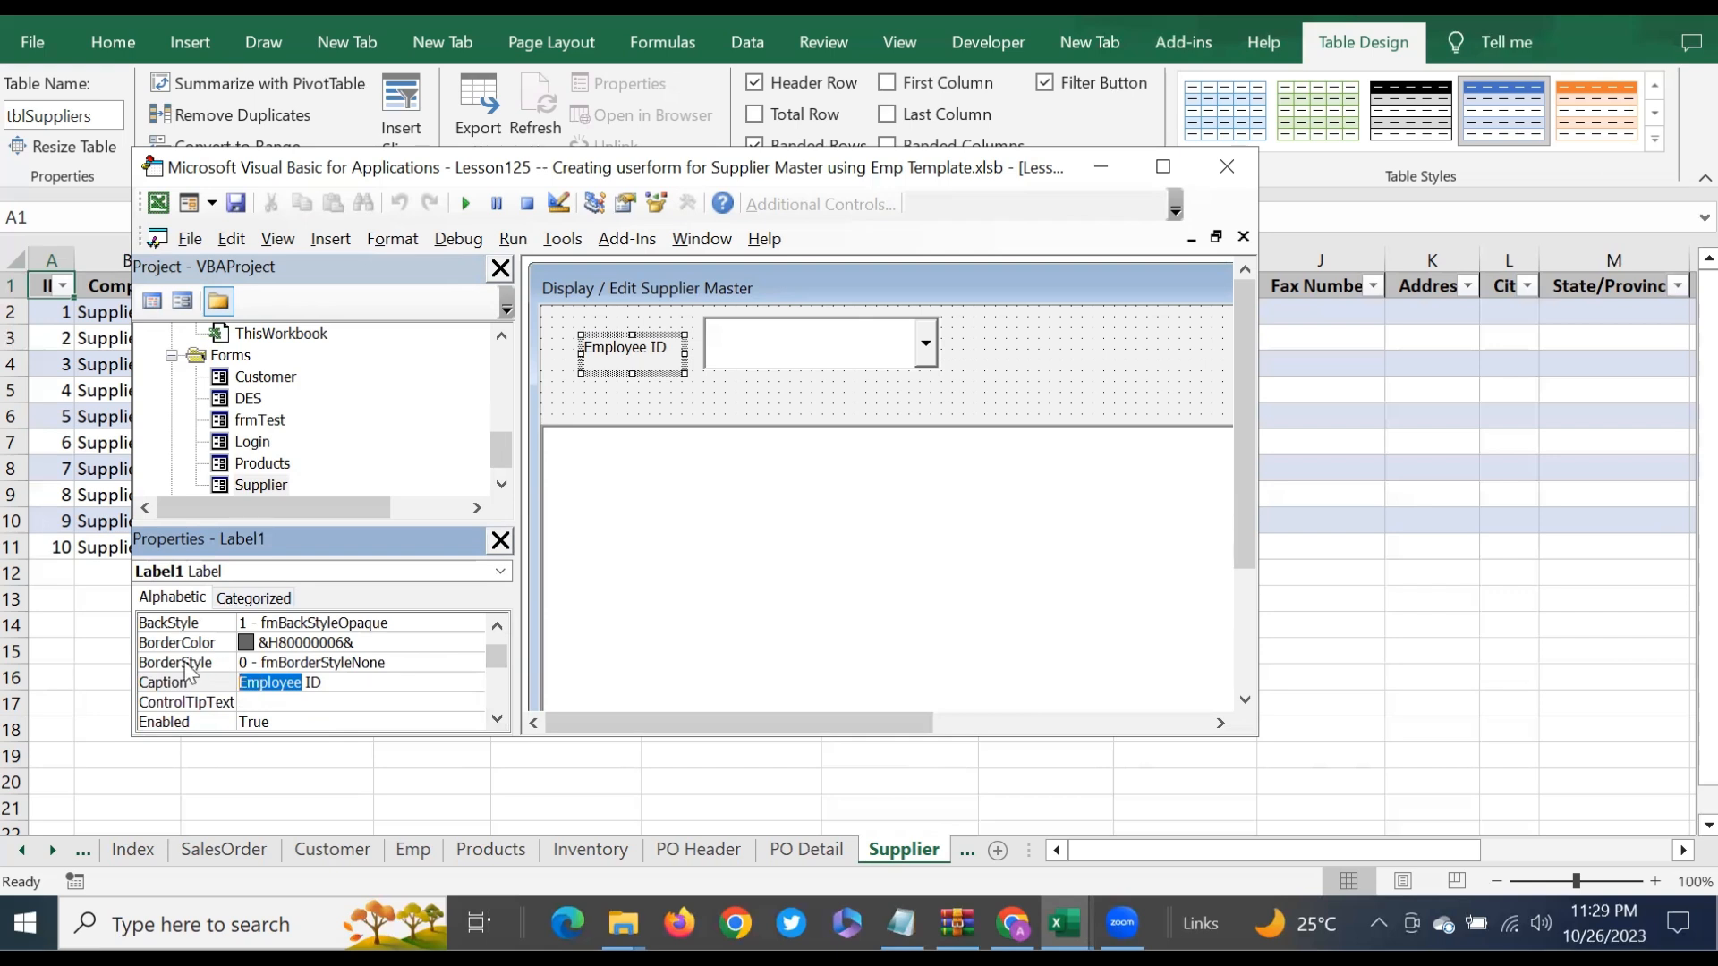
text(Supplier)
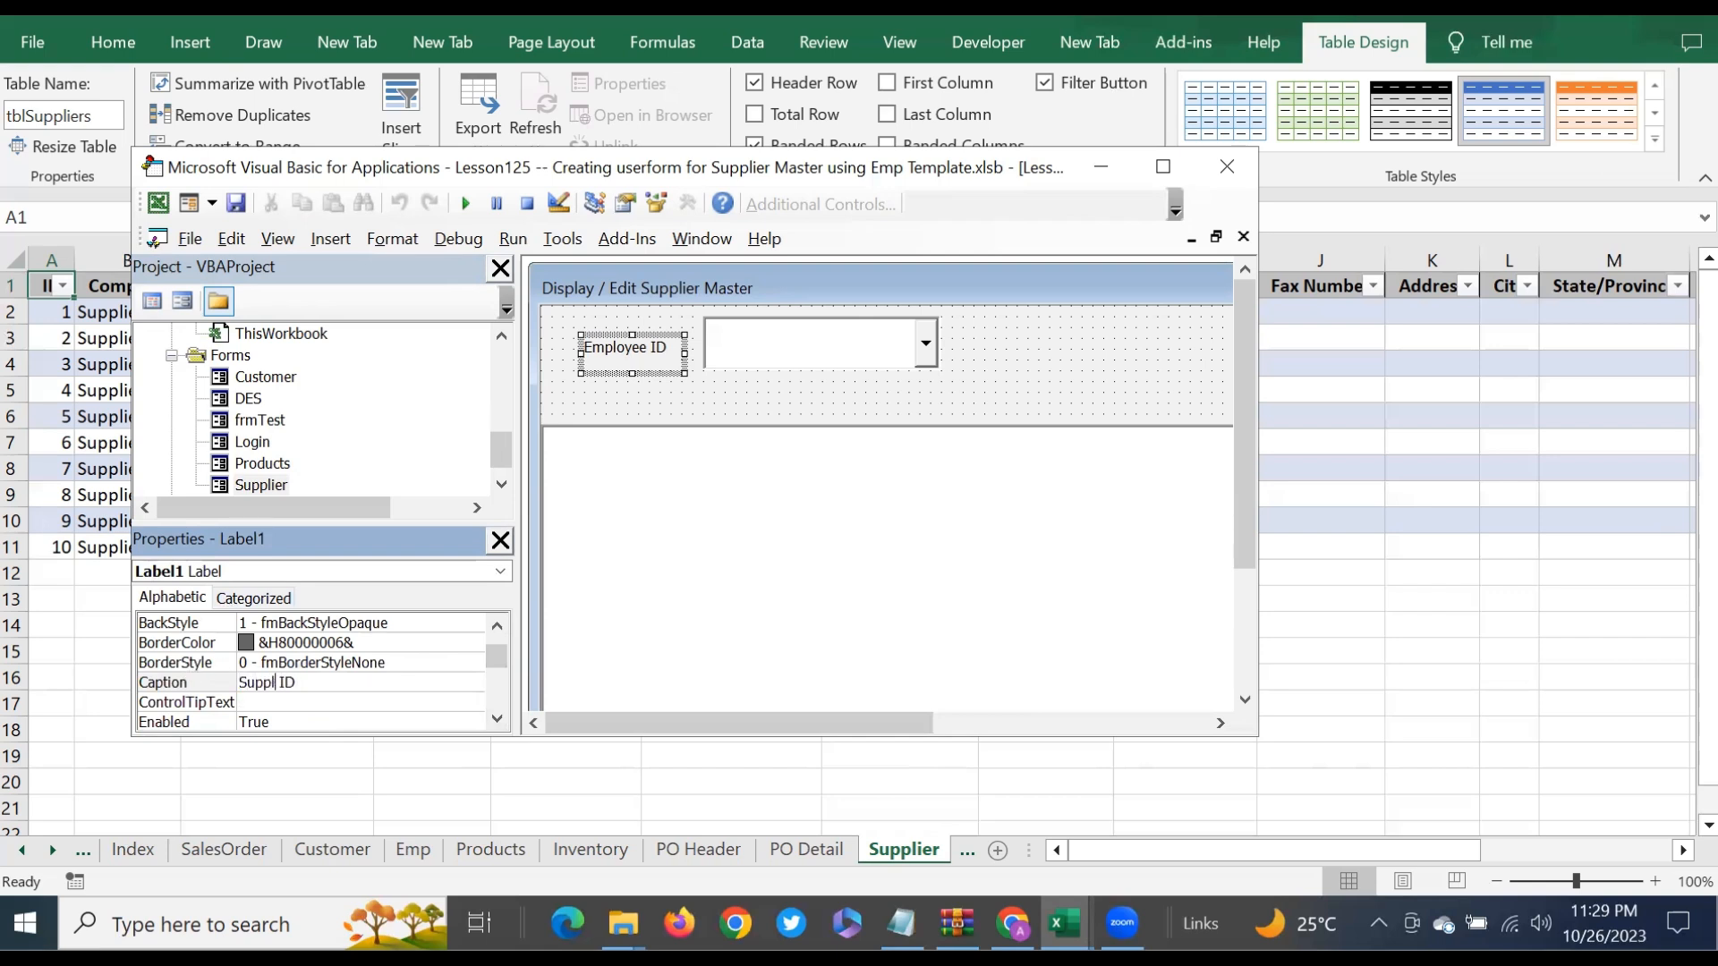
click(659, 404)
Step: Rename the combo box beside the Supplier ID label as SupplierID
click(808, 350)
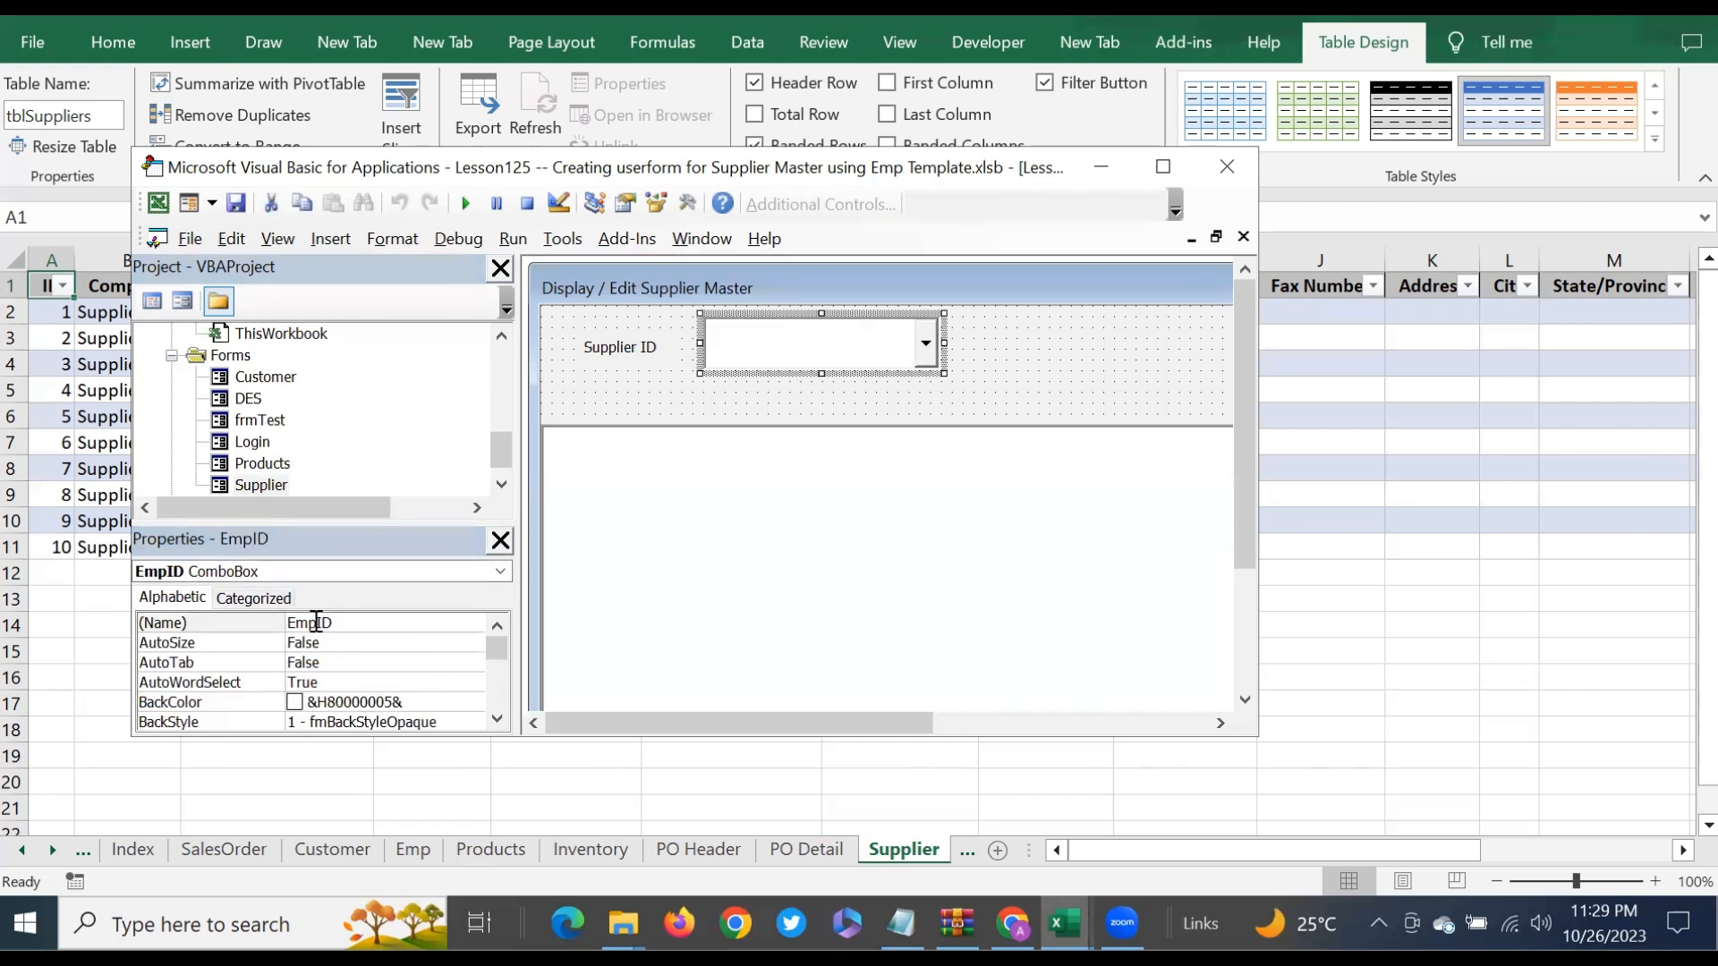
drag(317, 622, 288, 623)
text(Supplier)
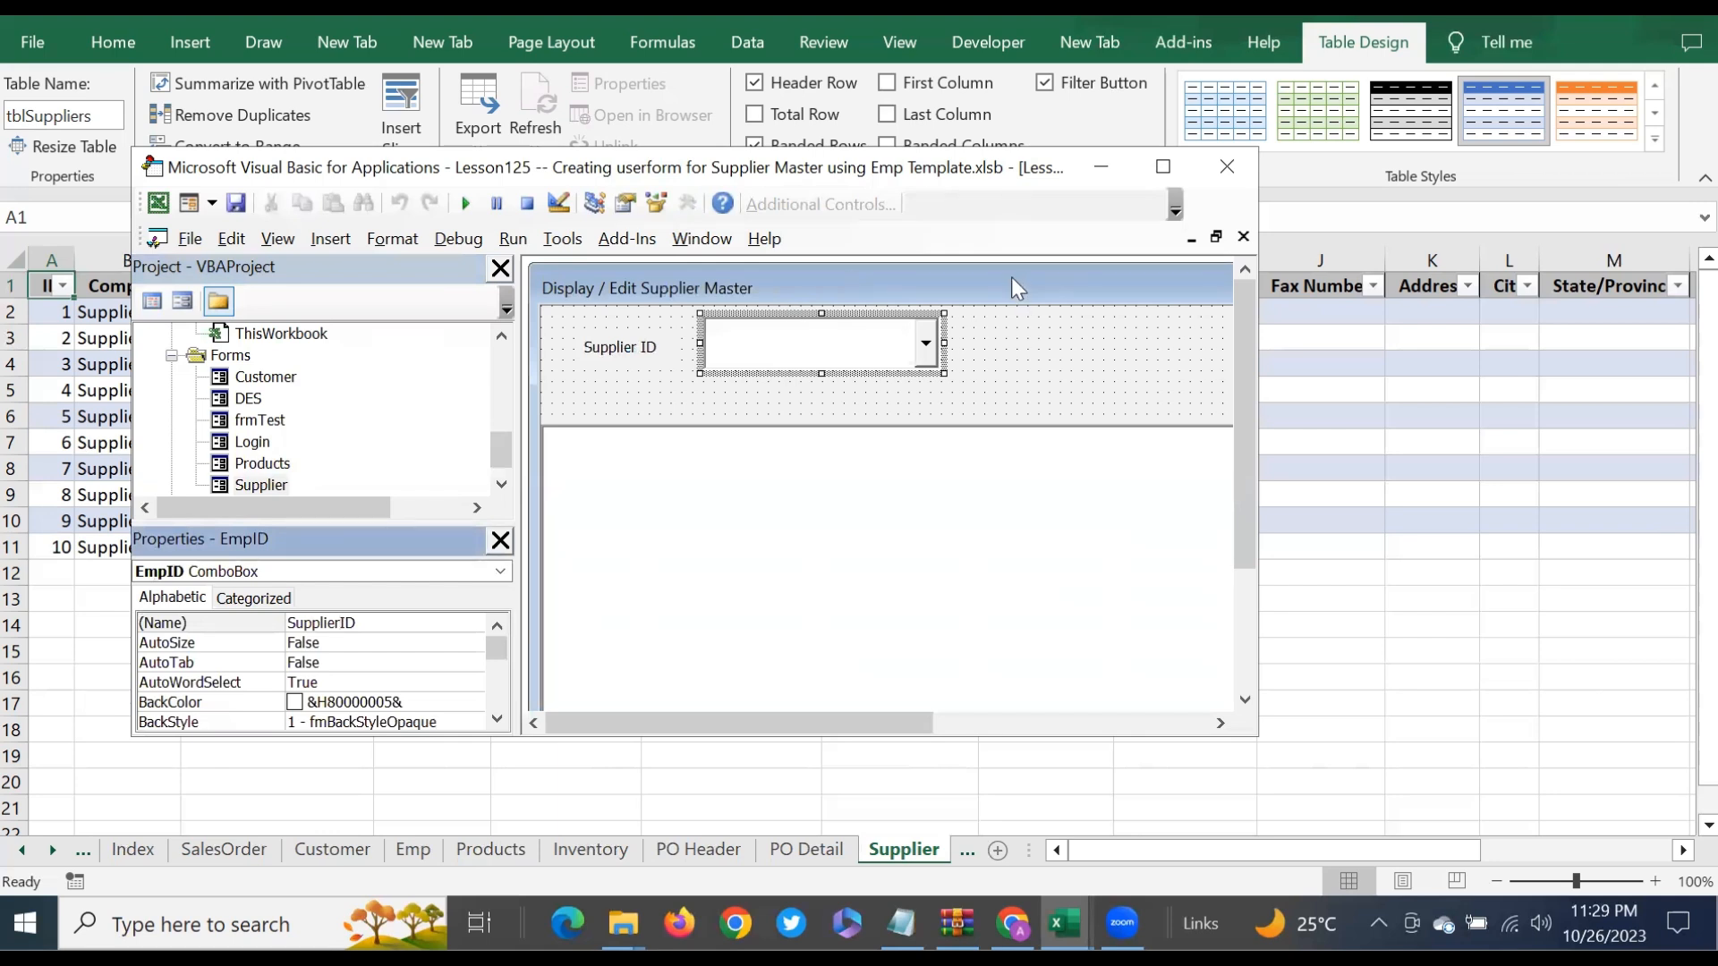
click(1039, 353)
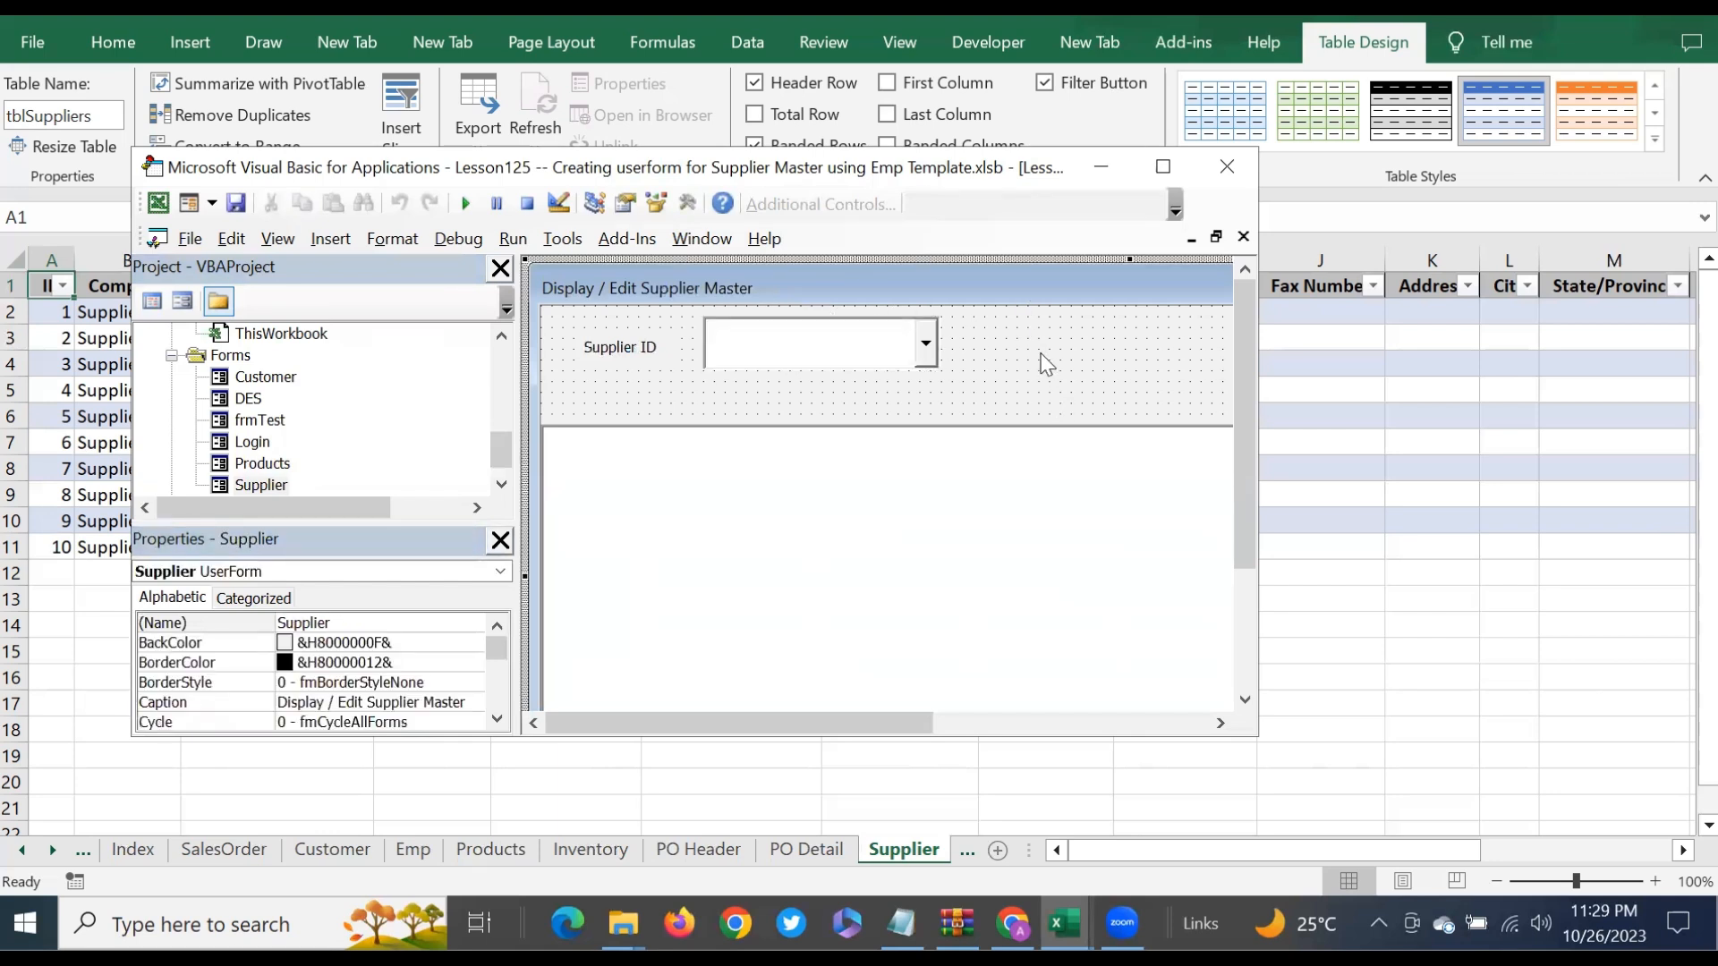
Step: Export the Supplier userform as form file Supplier (*.frm) in the VBA folder
click(506, 483)
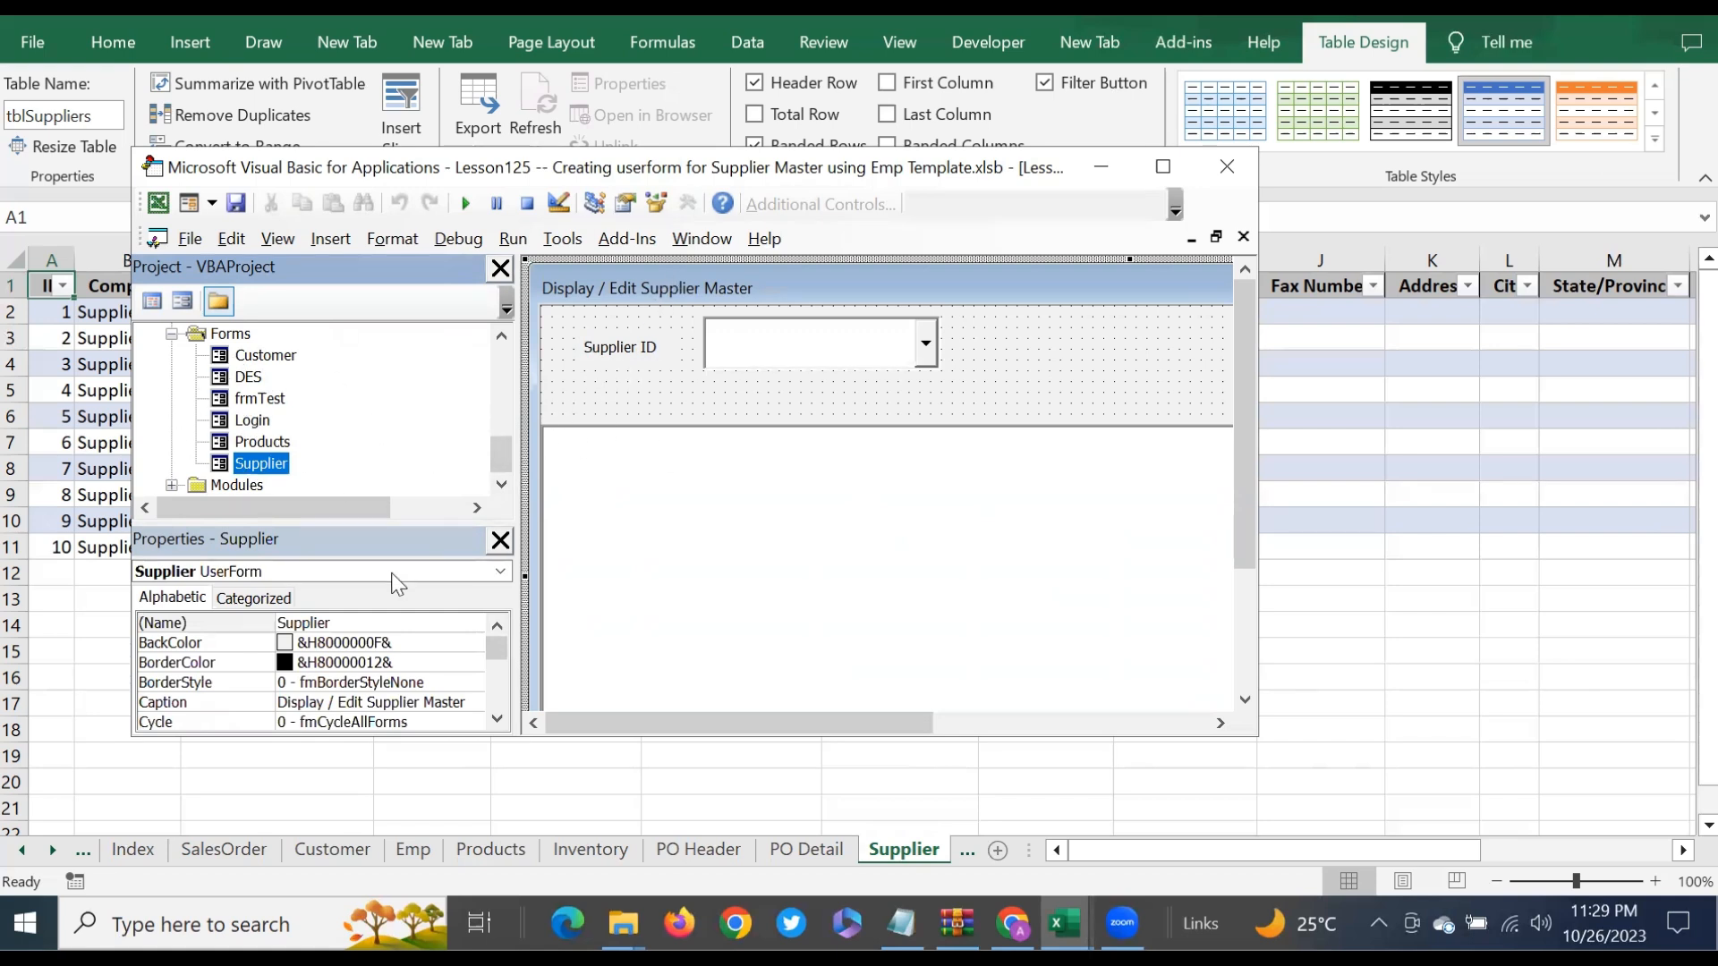
right_click(221, 469)
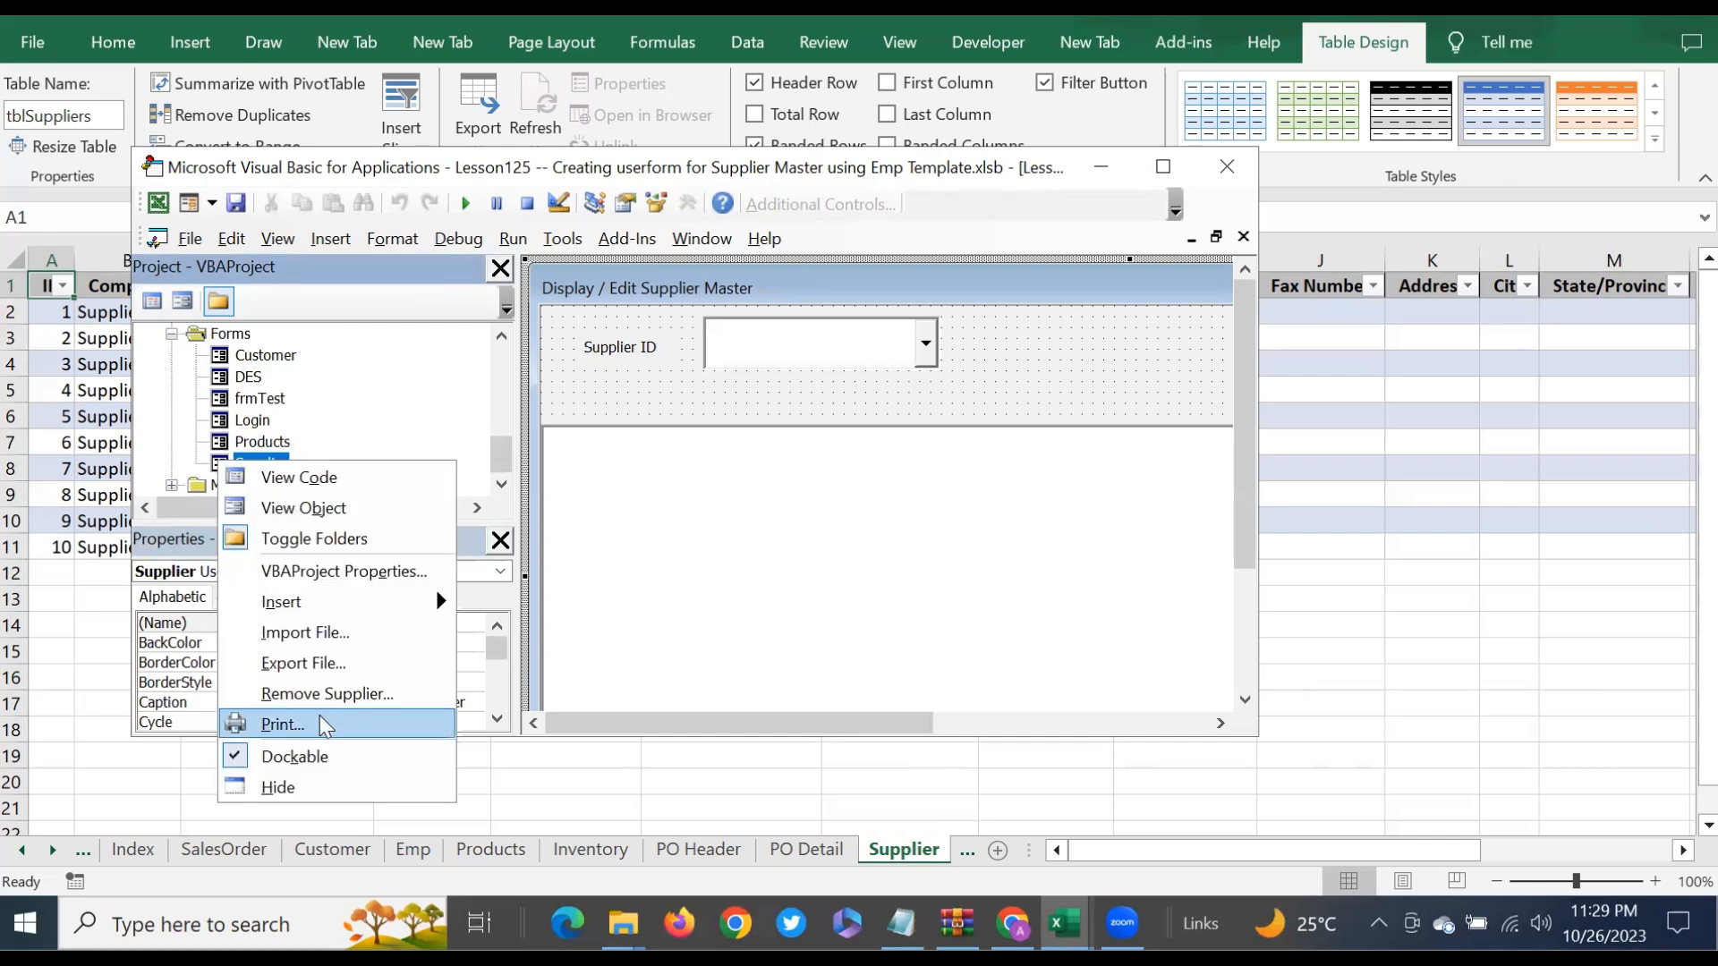
click(305, 663)
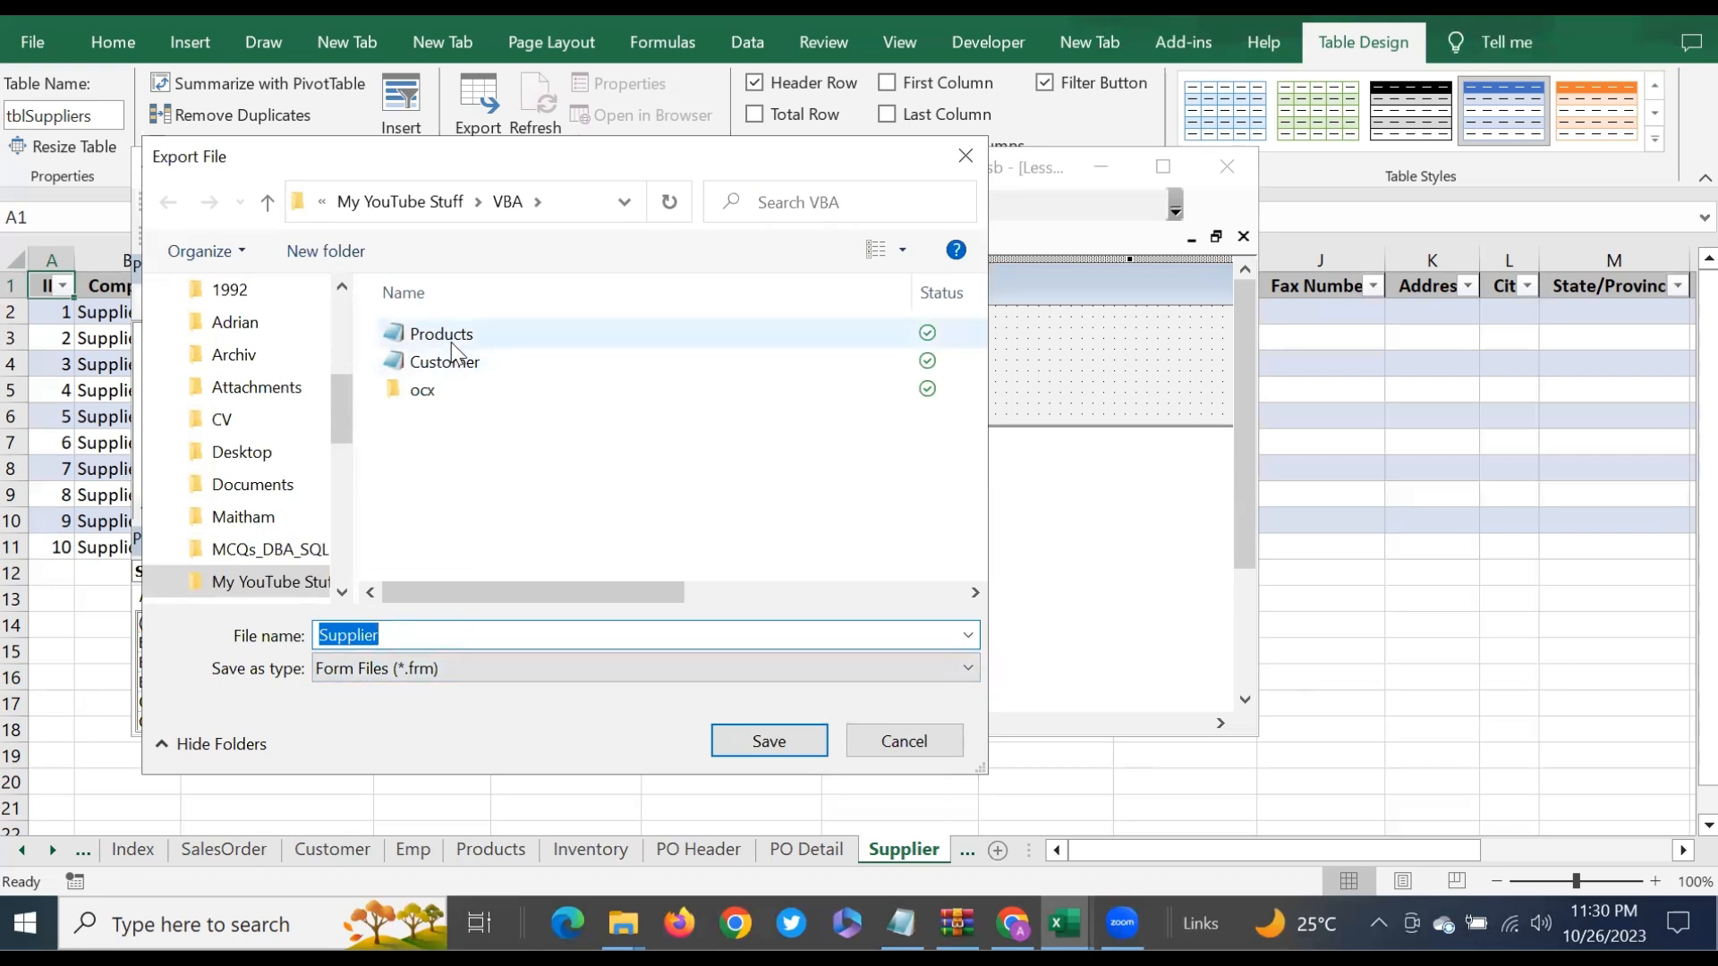
key(Return)
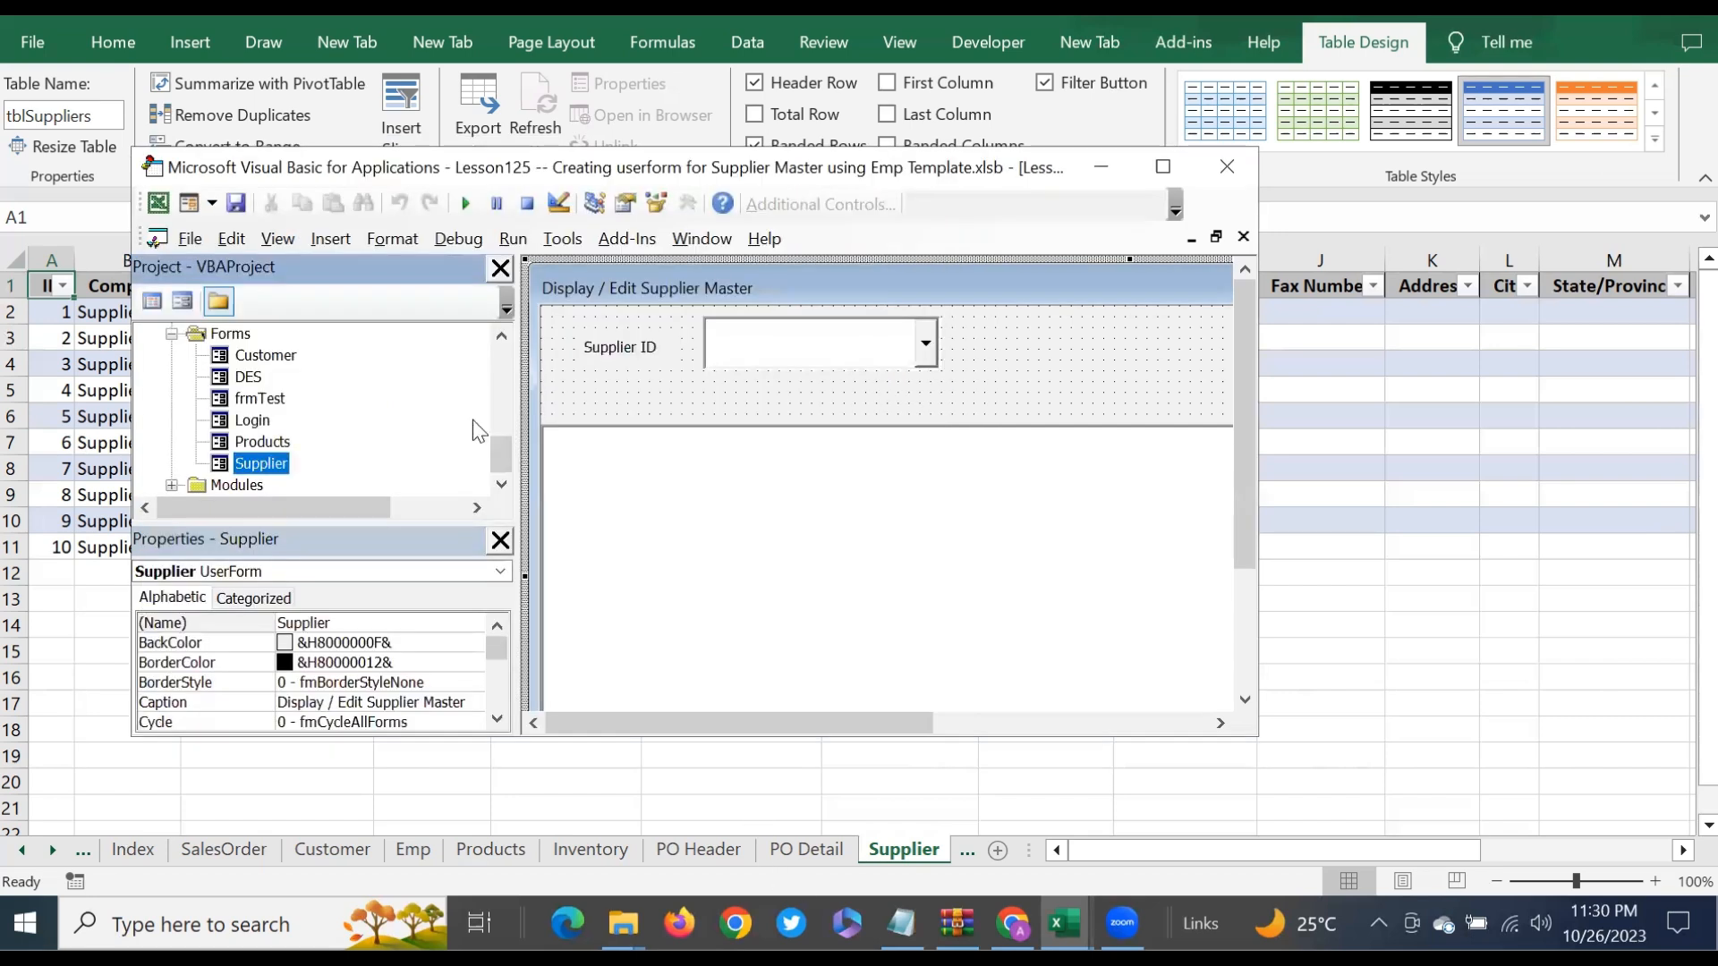
Step: Close the Visual Basic editor and the Lesson125 workbook without saving the changes
click(1237, 167)
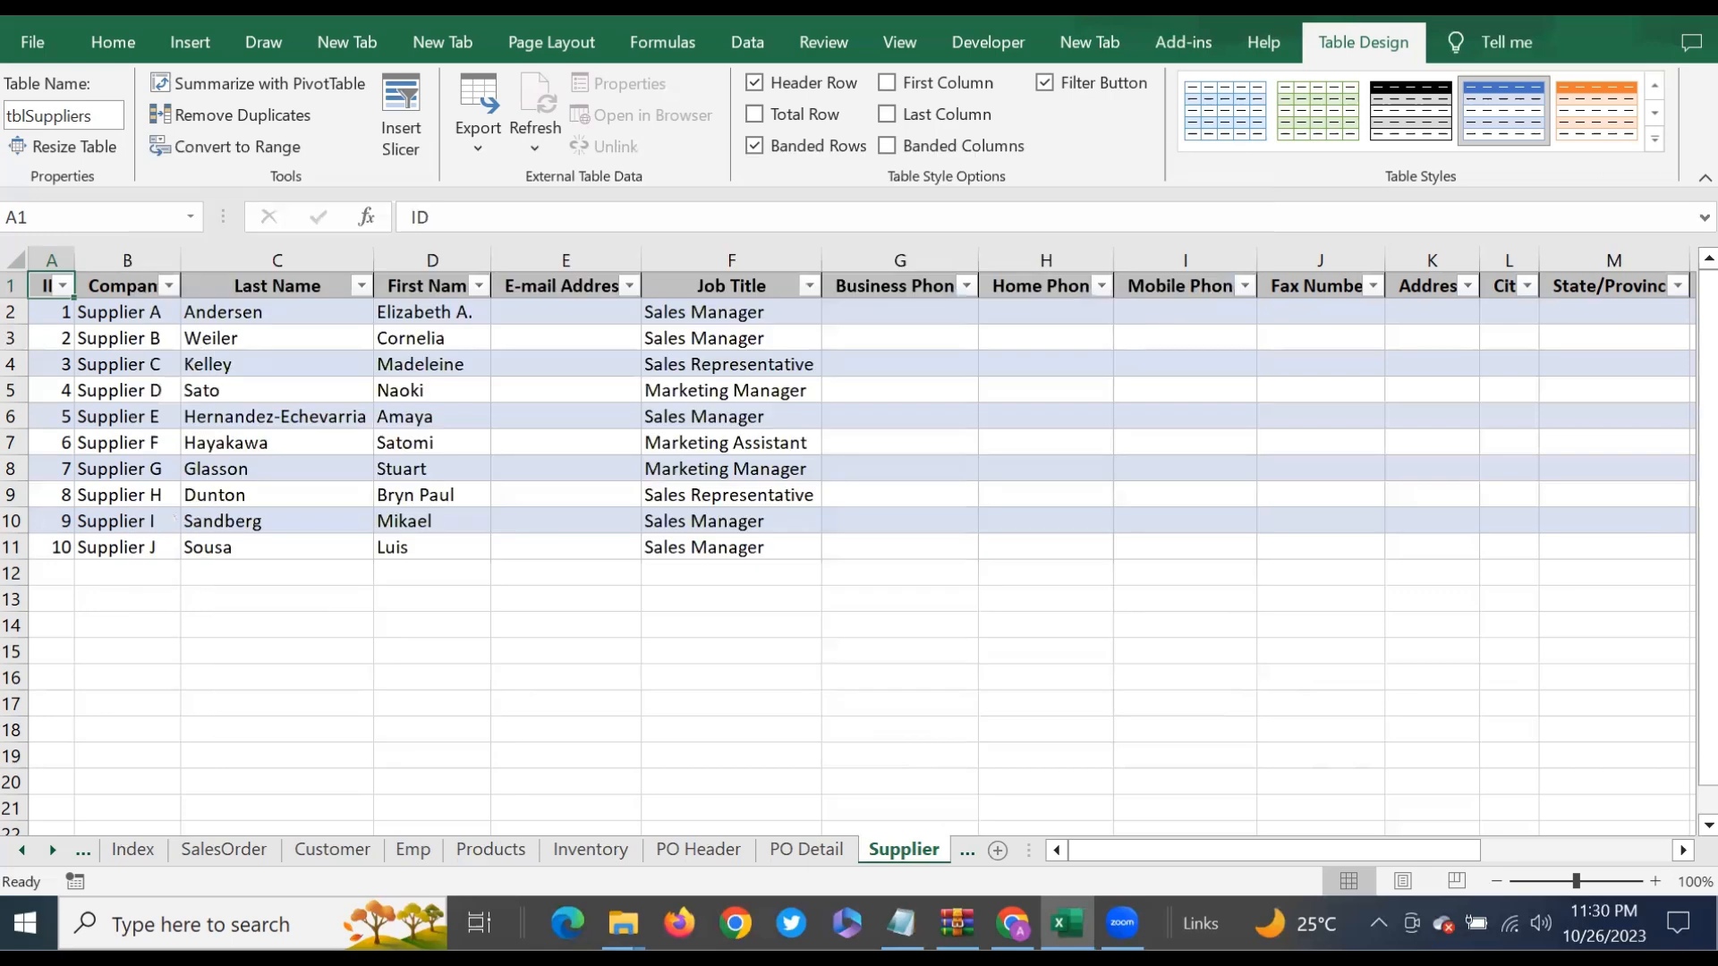
click(36, 34)
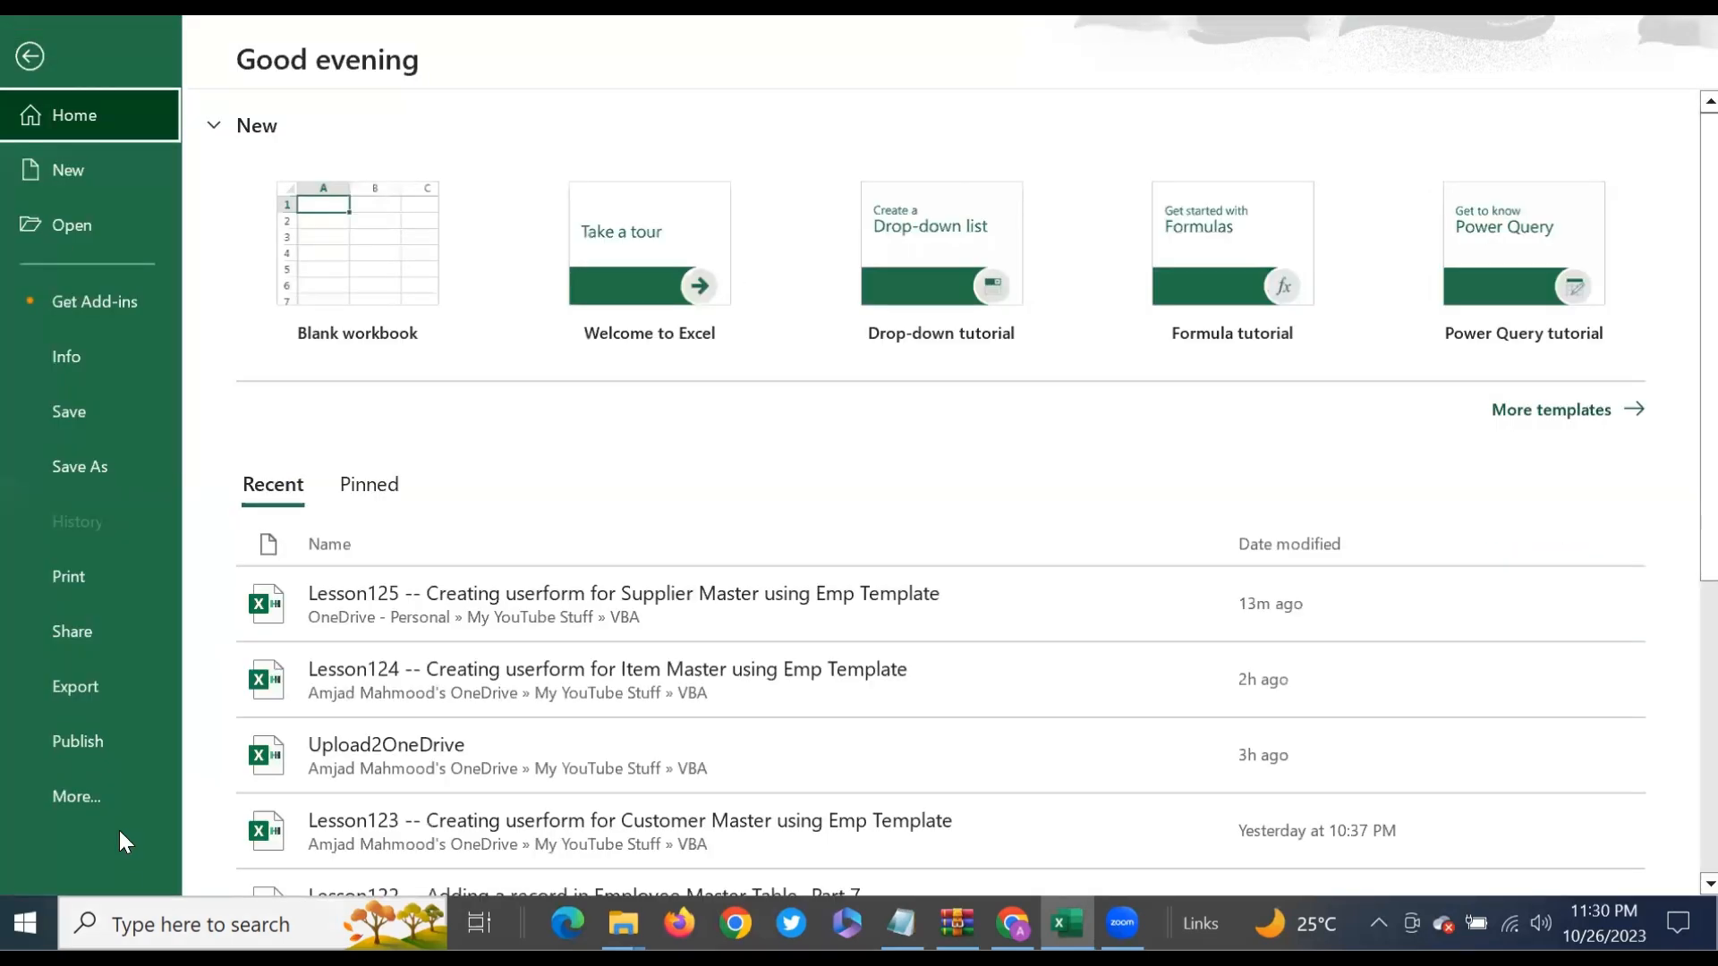
click(84, 793)
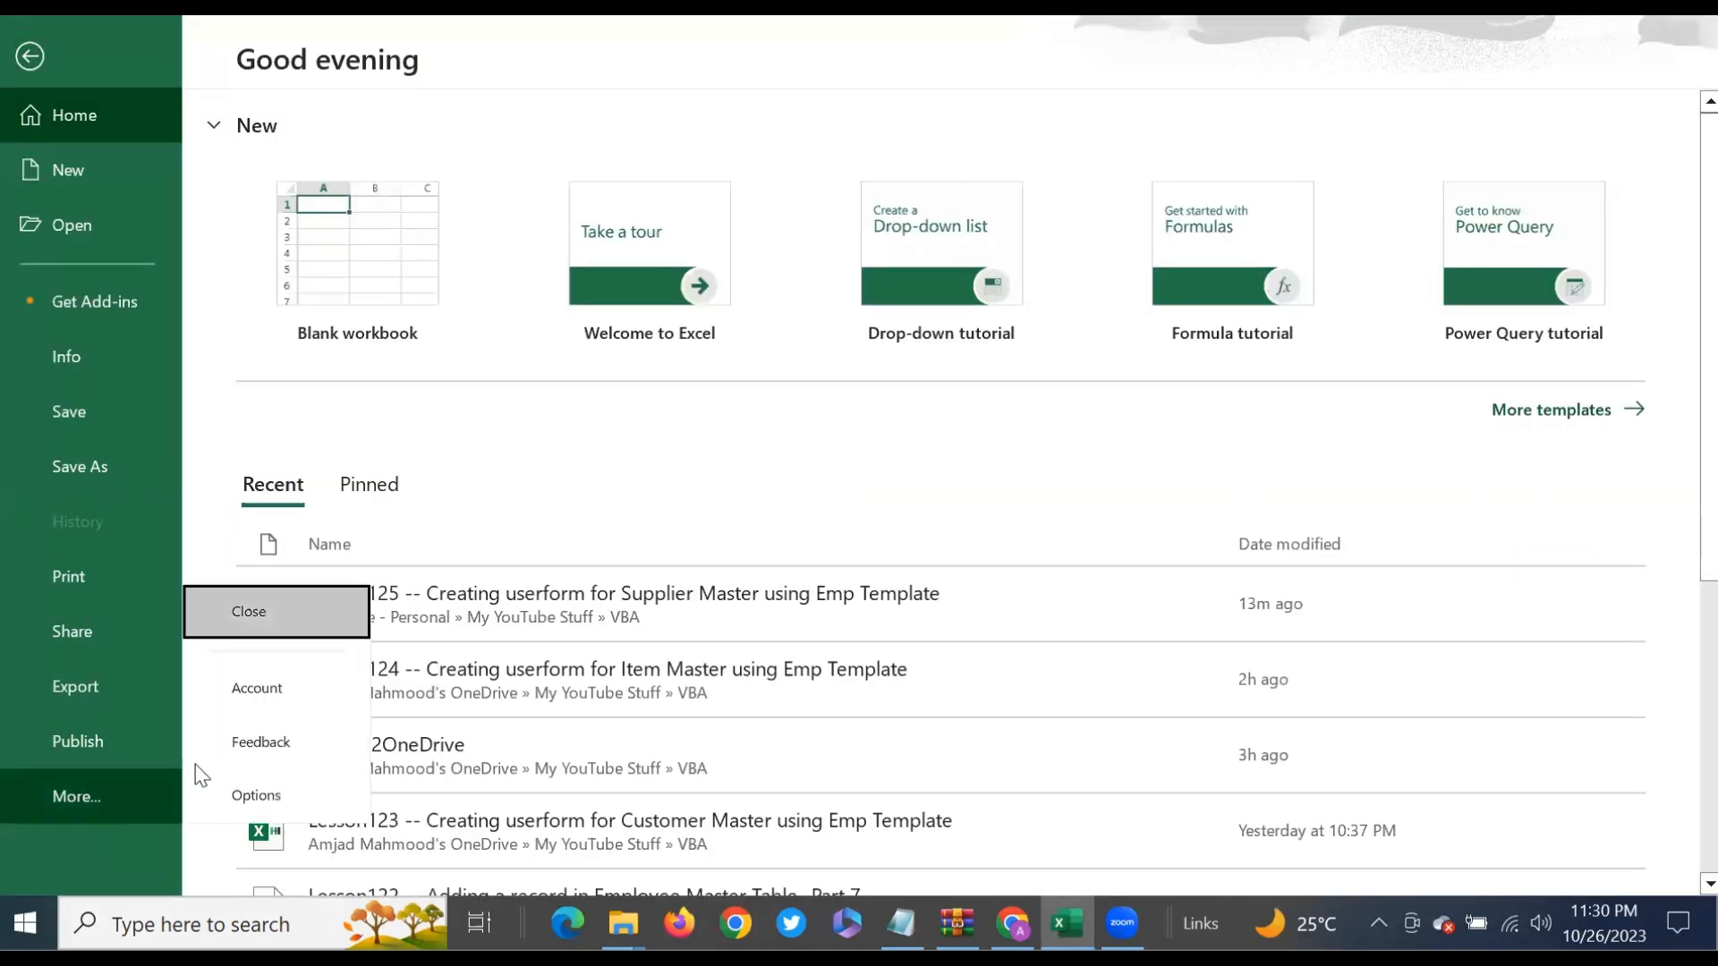
click(294, 605)
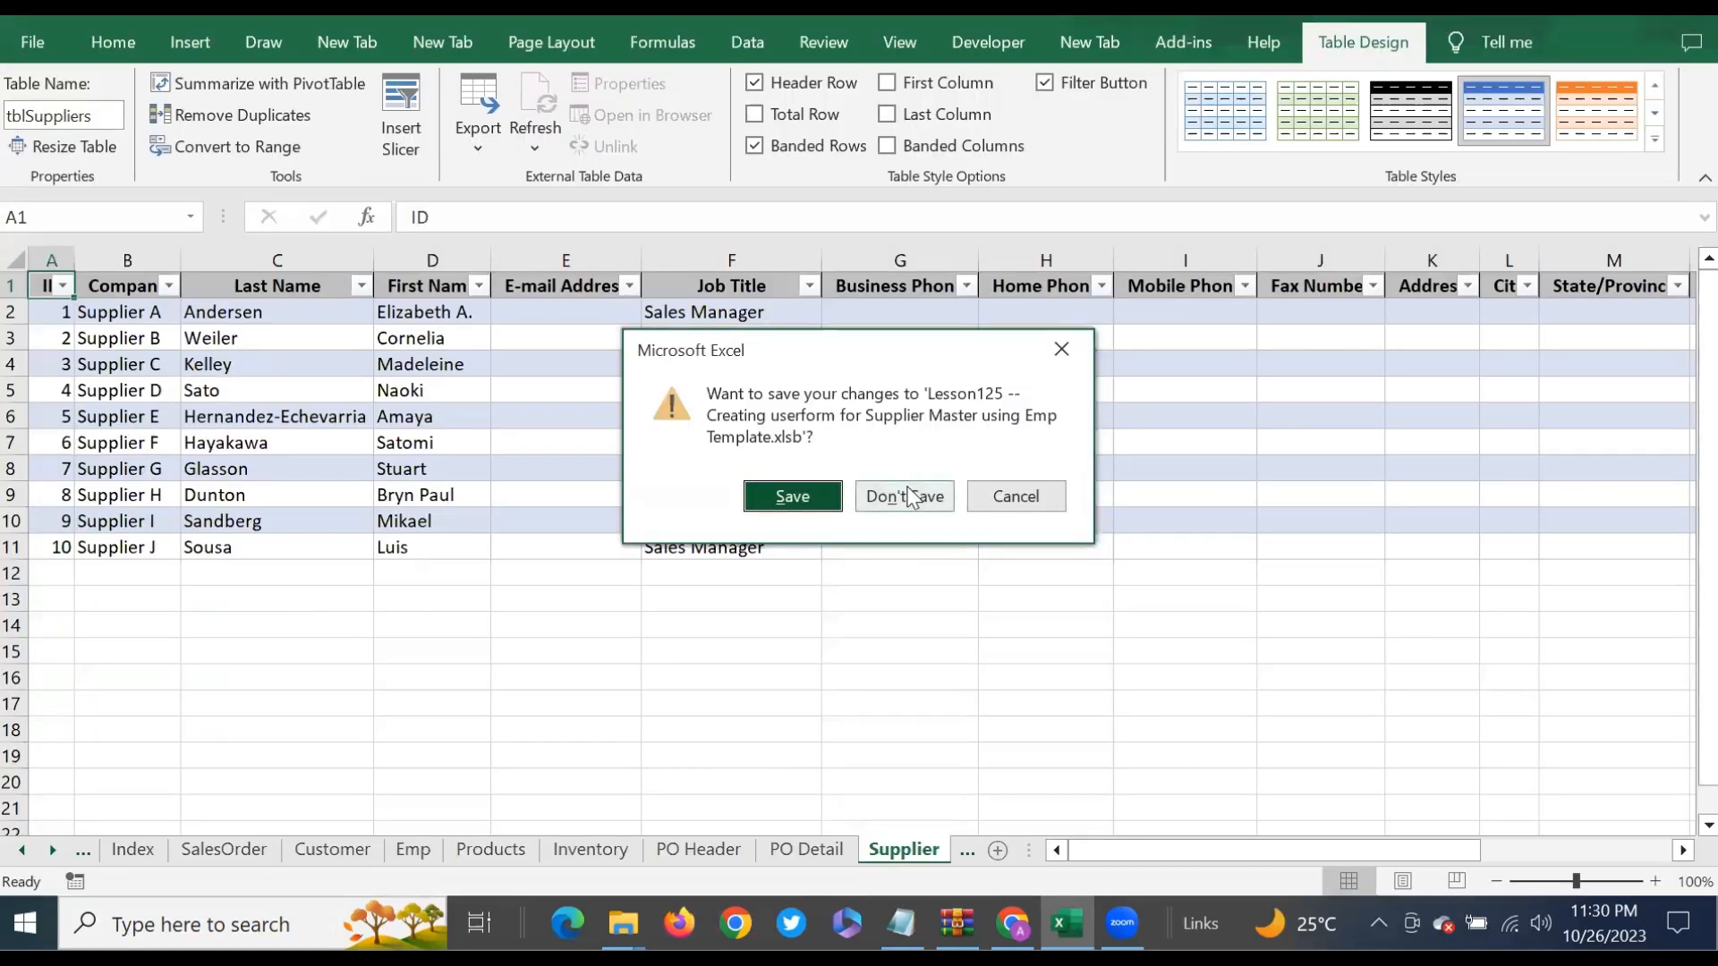
click(905, 497)
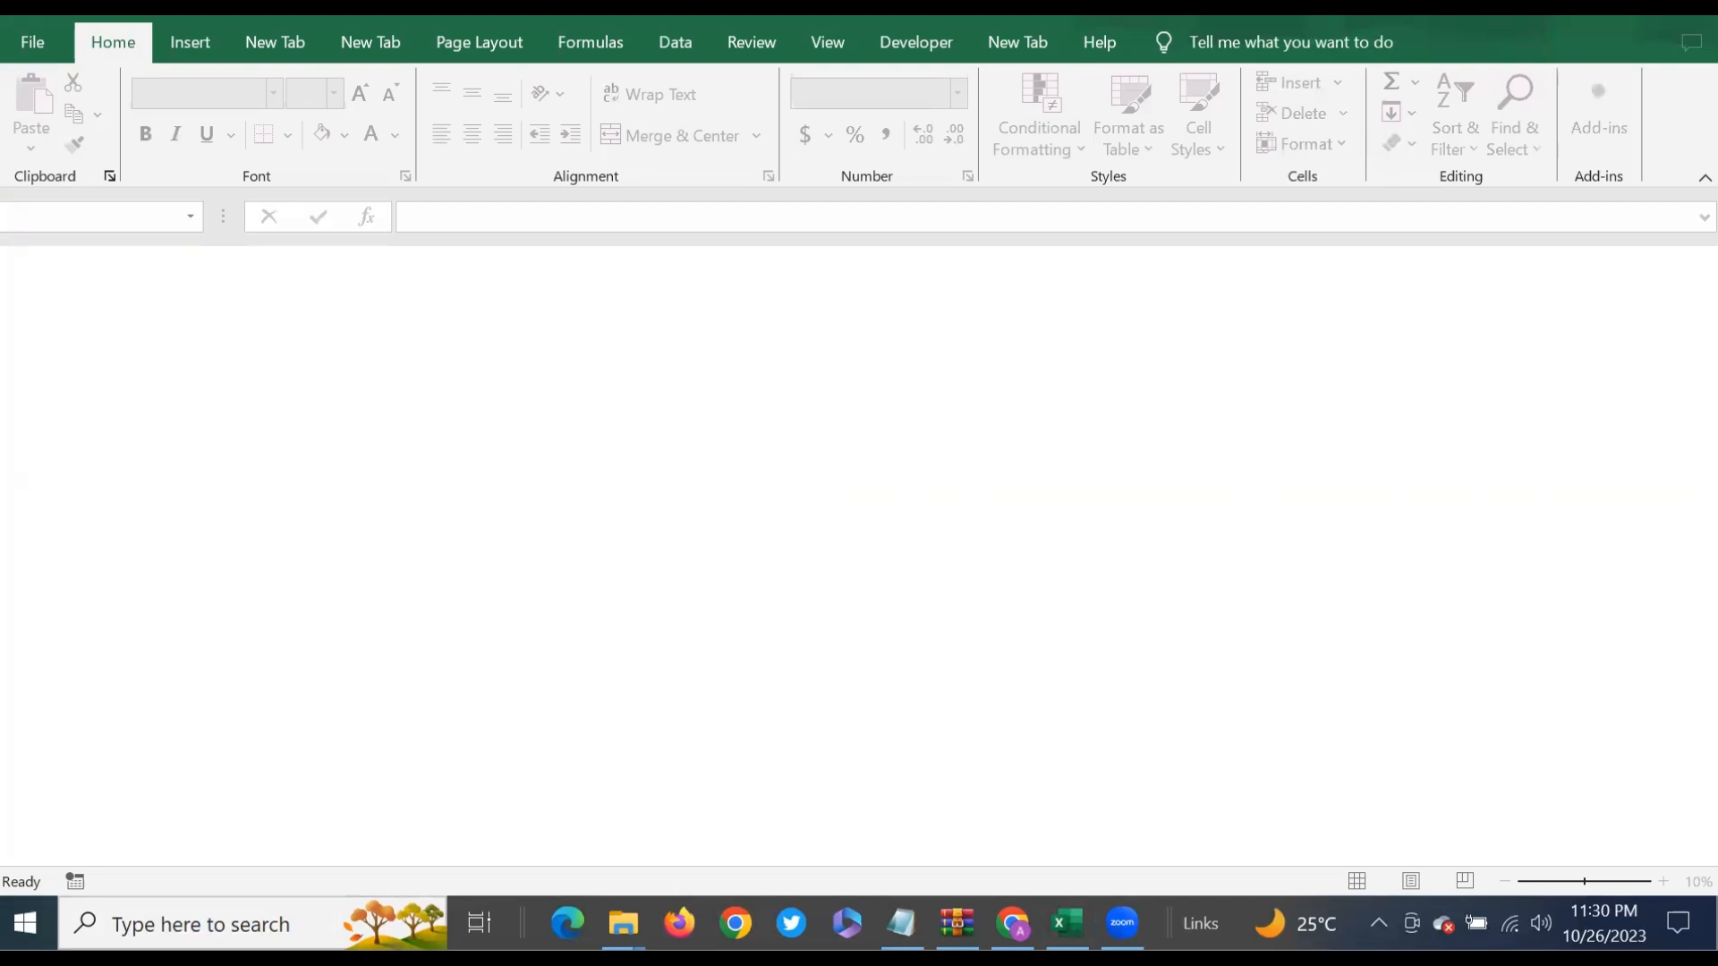
Step: Switch to File Explorer, open the VBA folder and sort its files by date modified, newest first
right_click(624, 924)
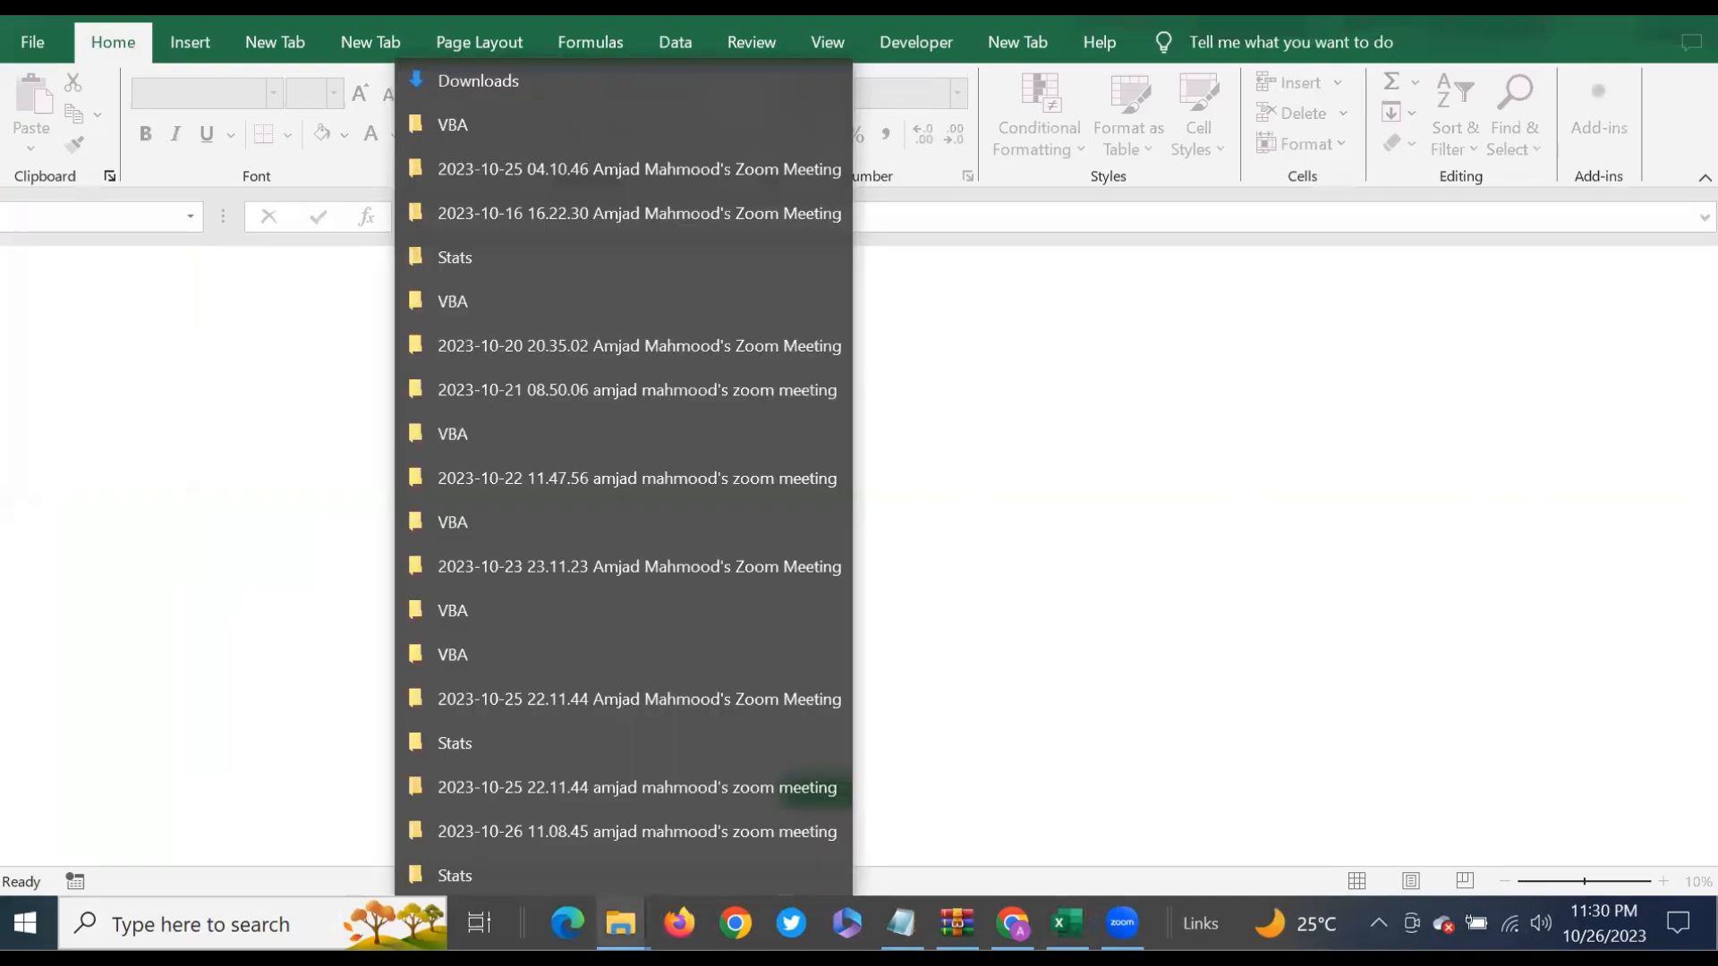
click(445, 125)
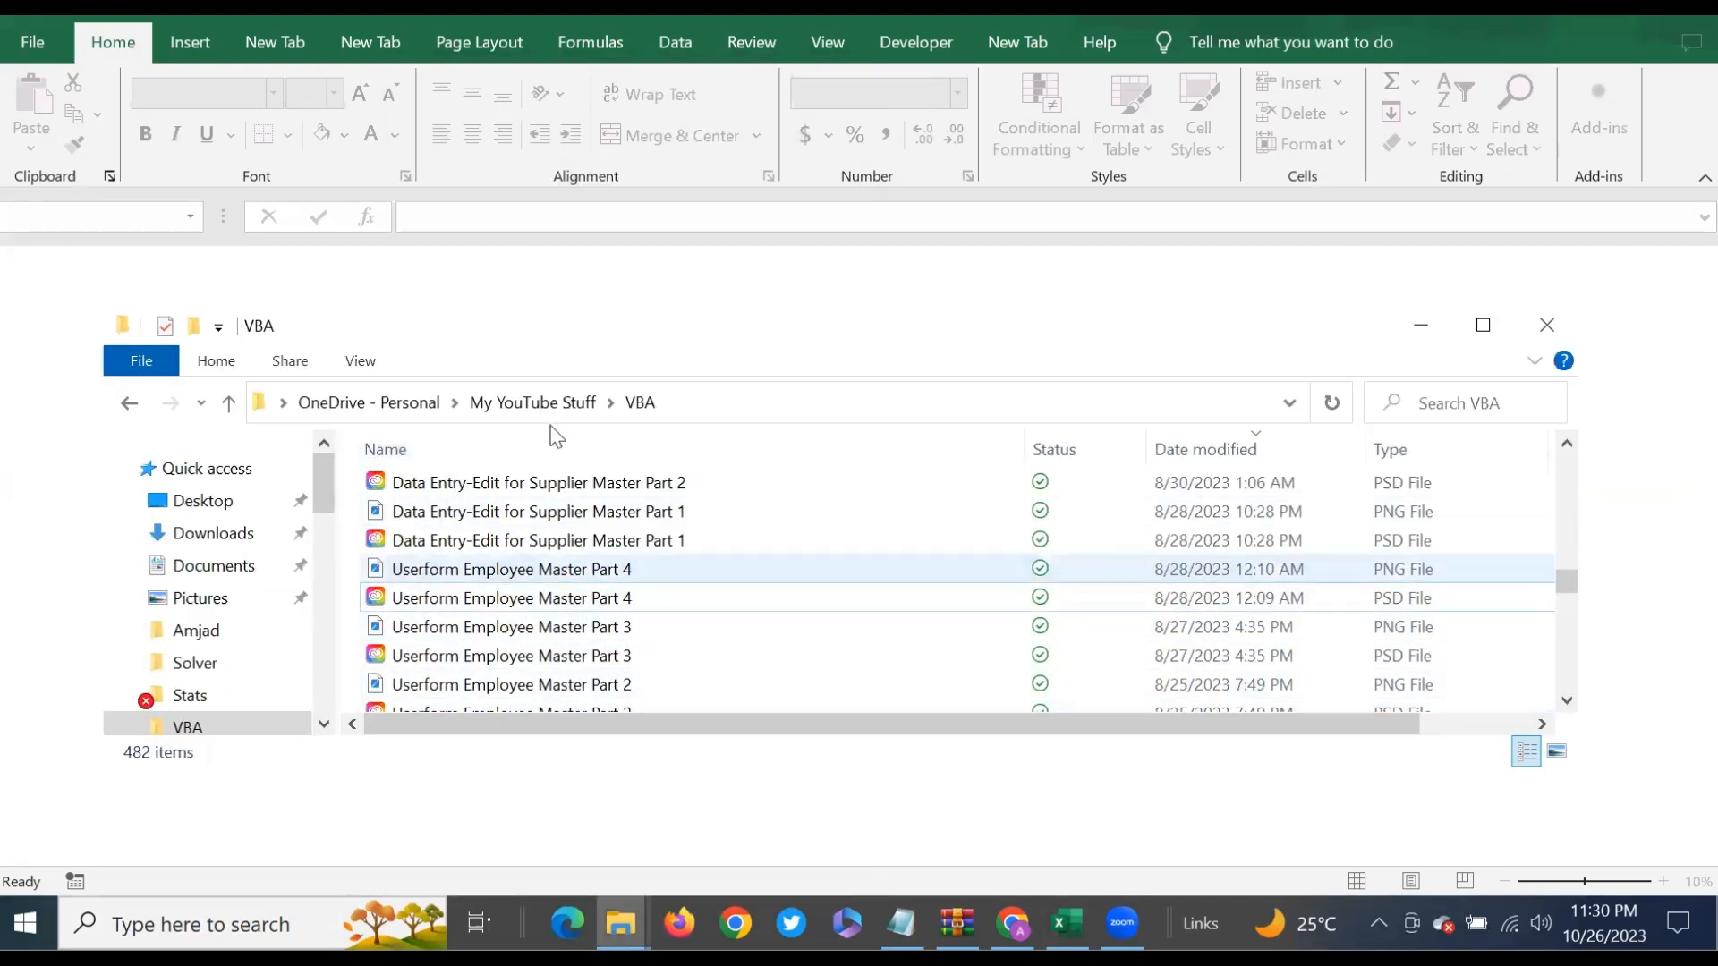
click(1197, 438)
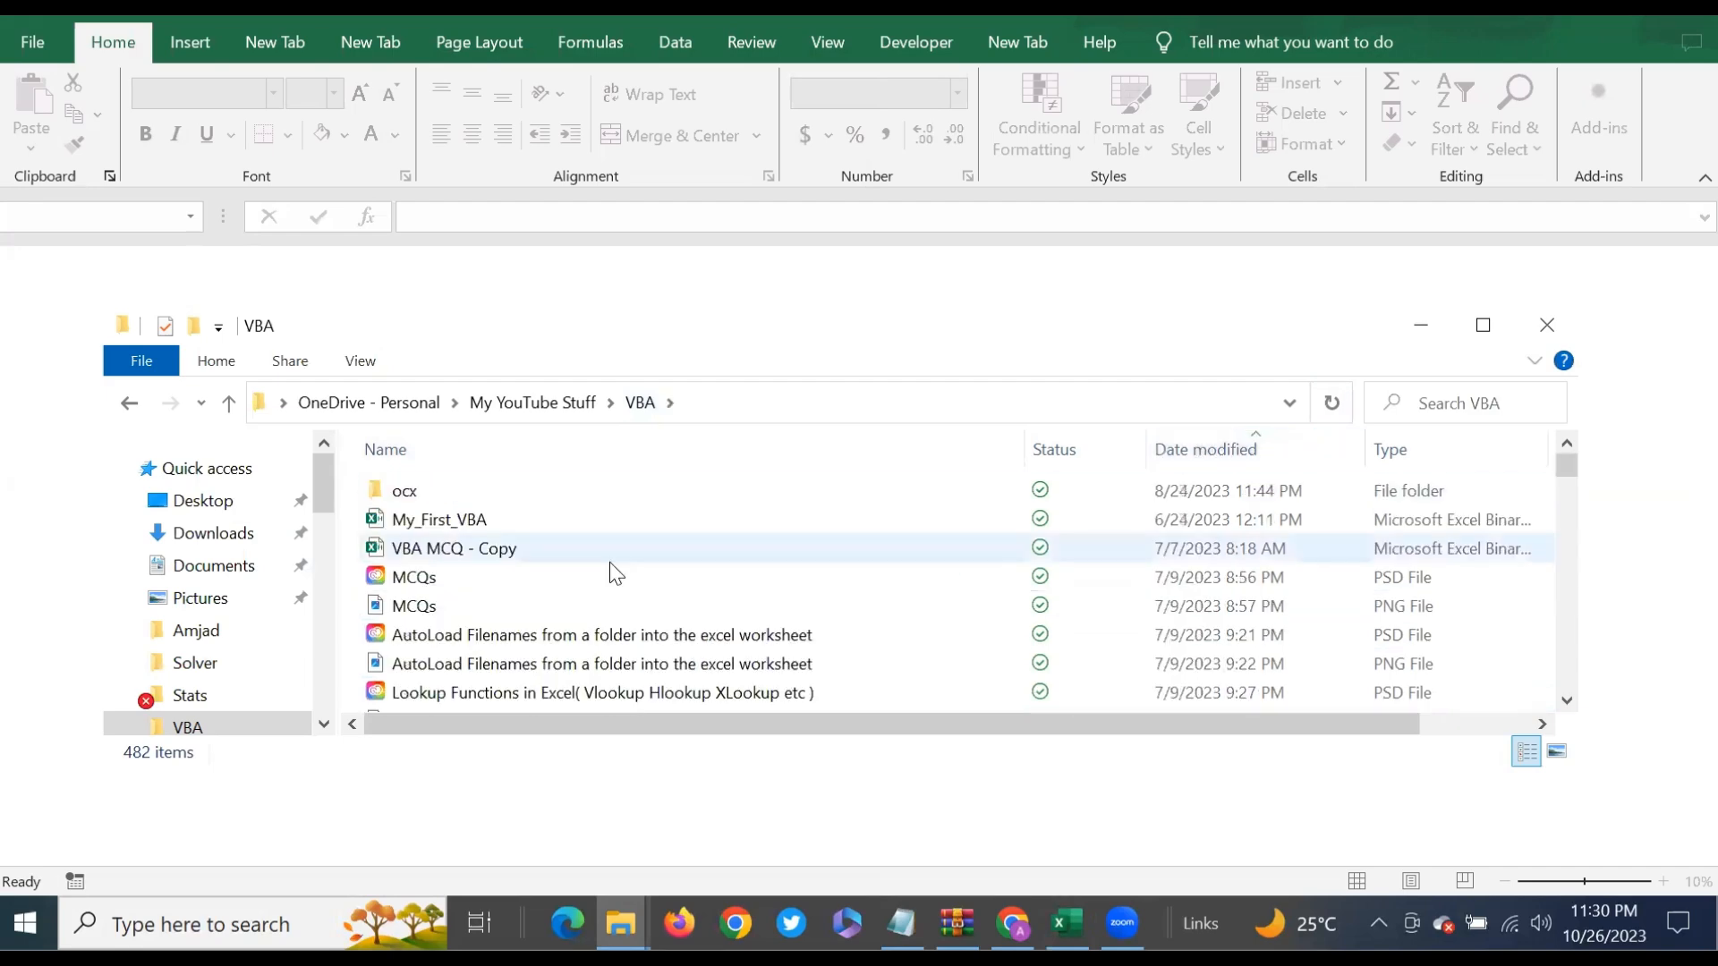
scroll(1564, 664, down, 10)
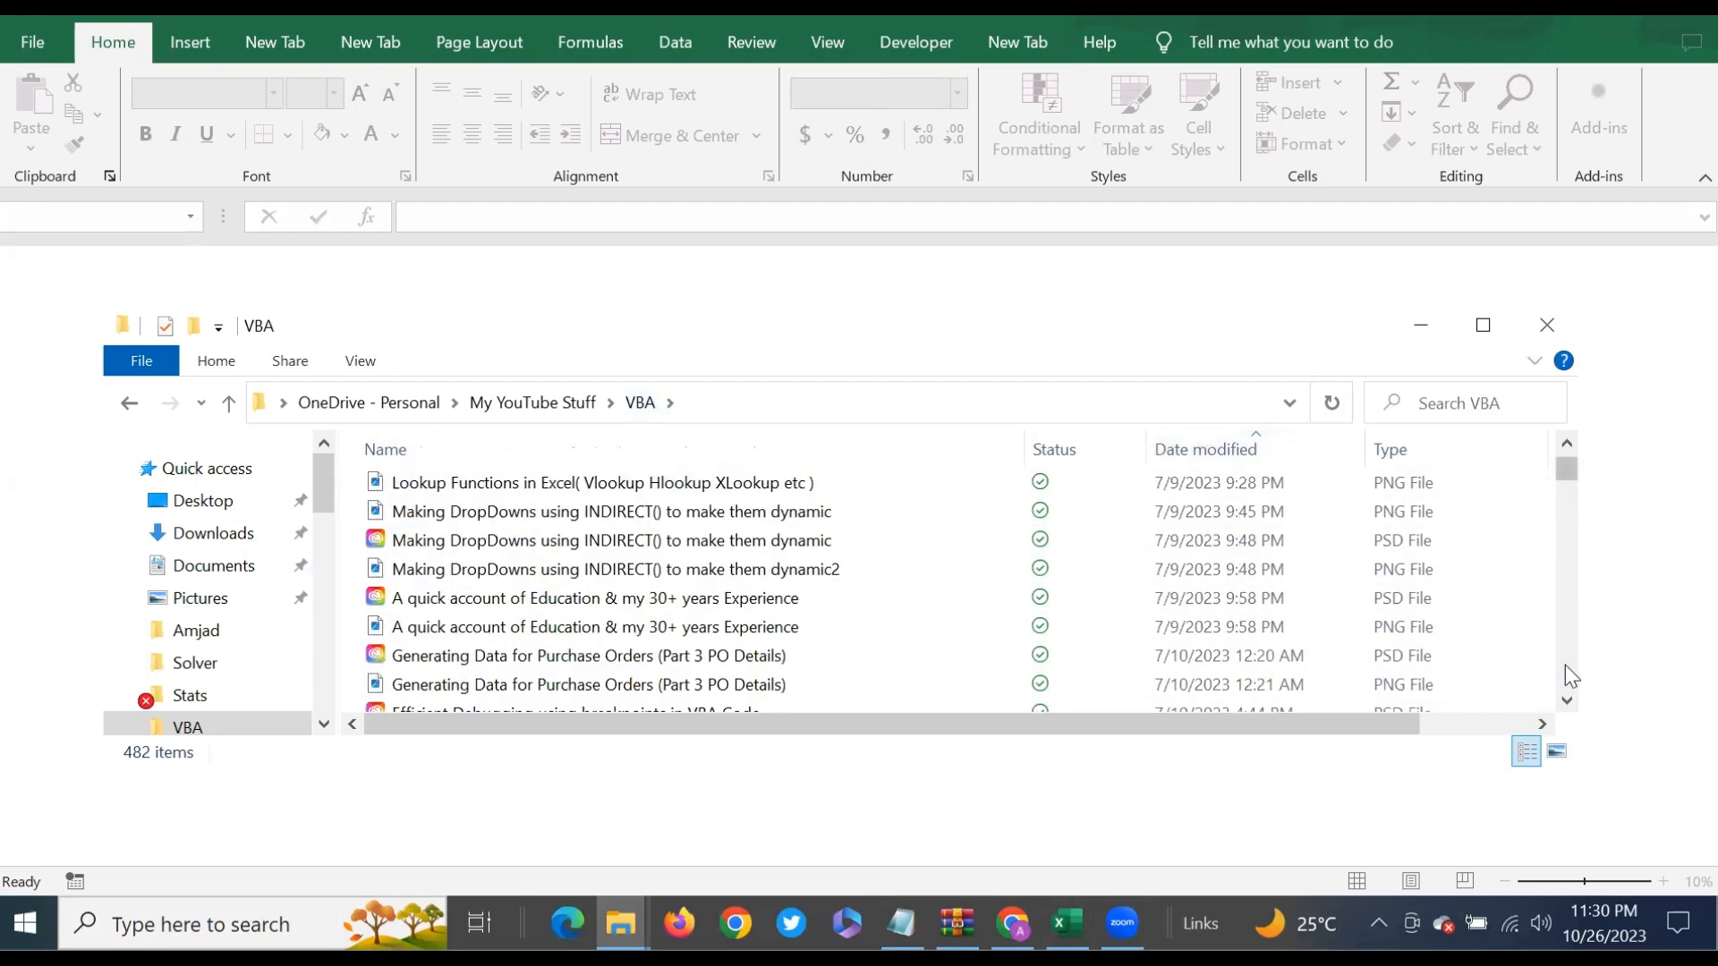
scroll(1565, 664, down, 6)
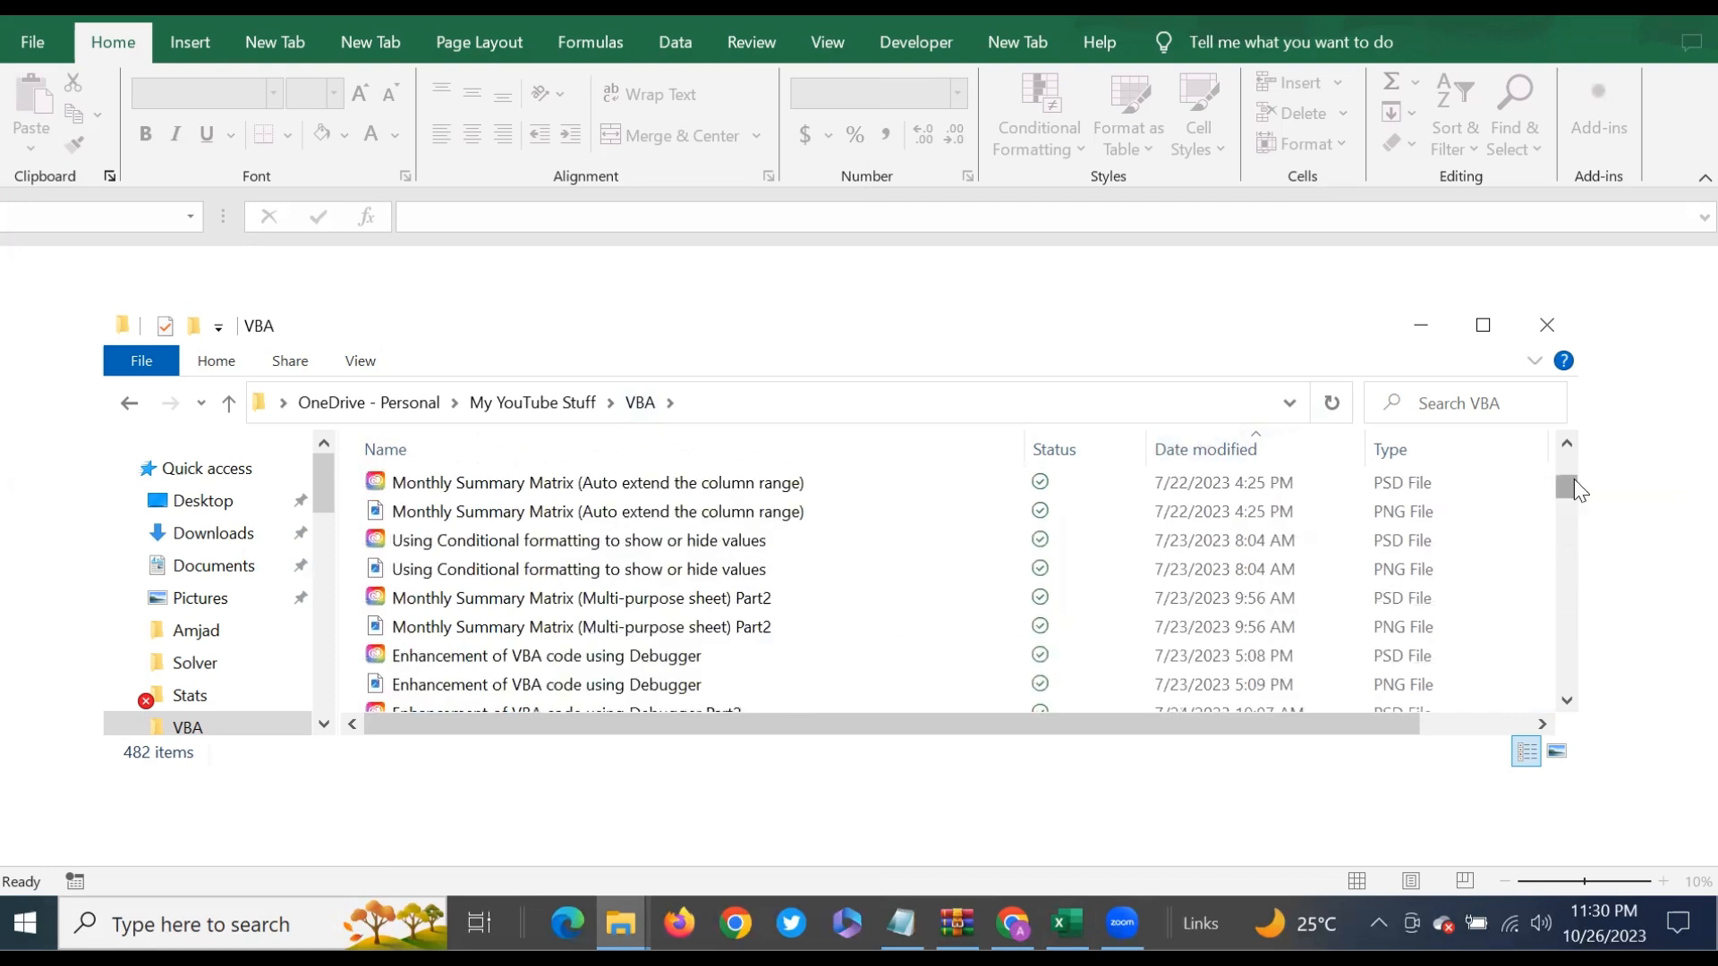
click(1232, 450)
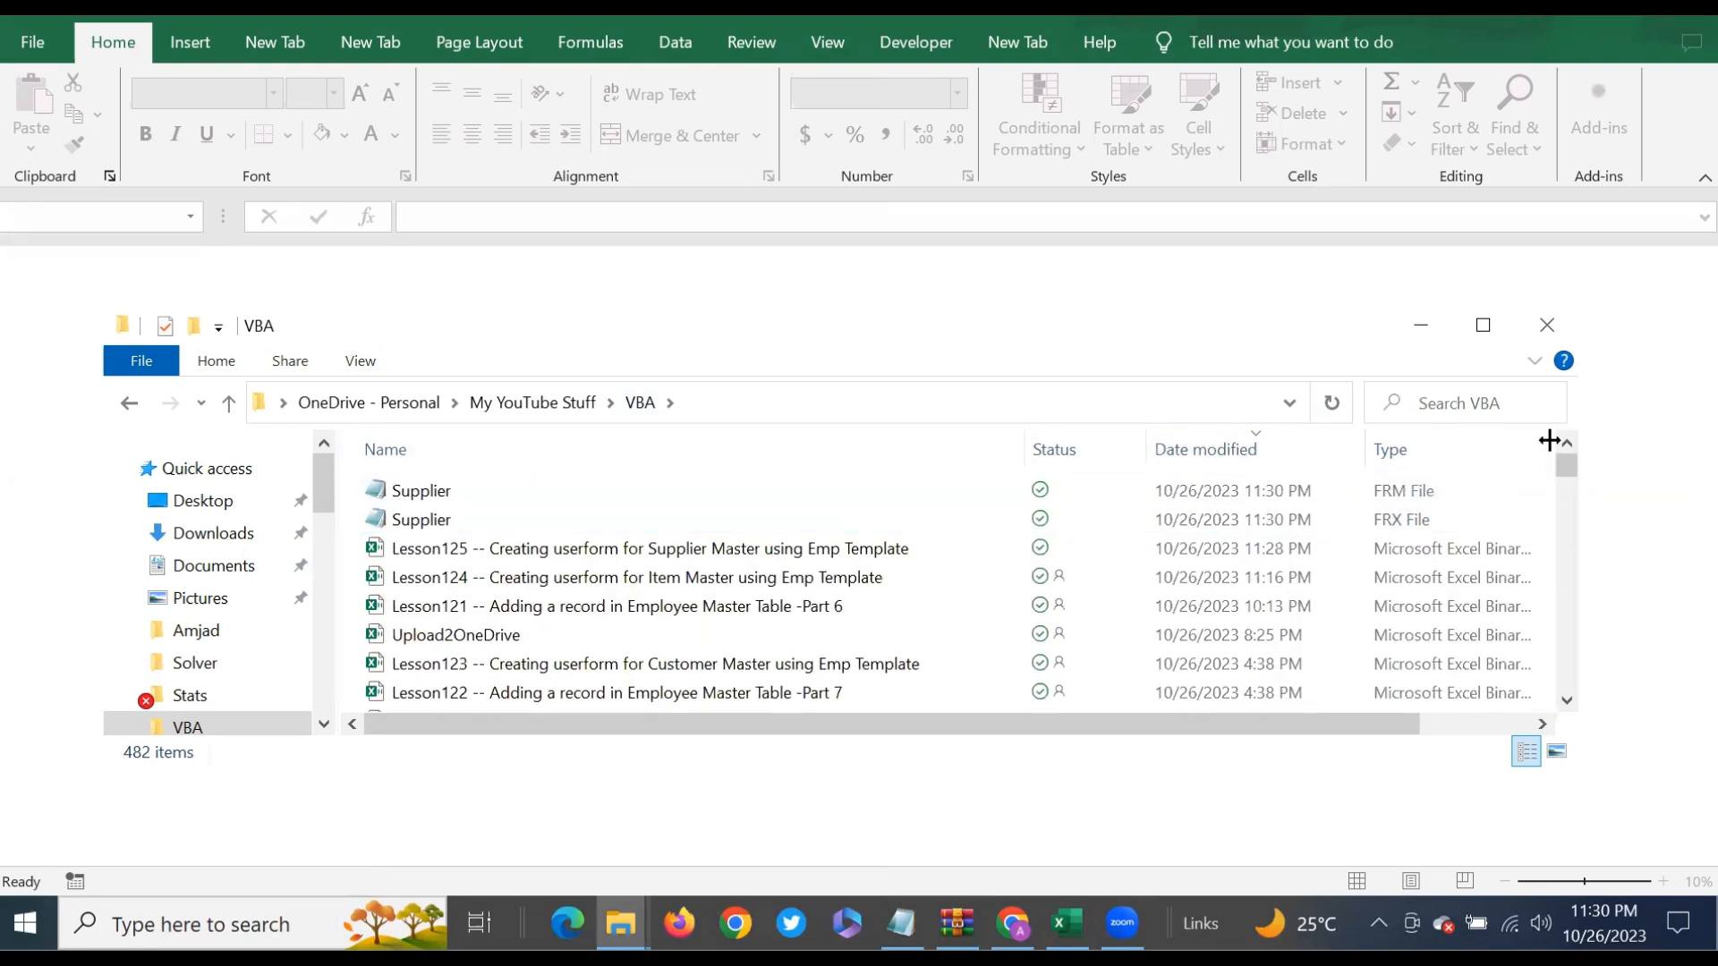
Step: Open the workbook "Lesson125 -- Creating userform for Supplier Master using Emp Template" and dismiss the validation error message
click(438, 551)
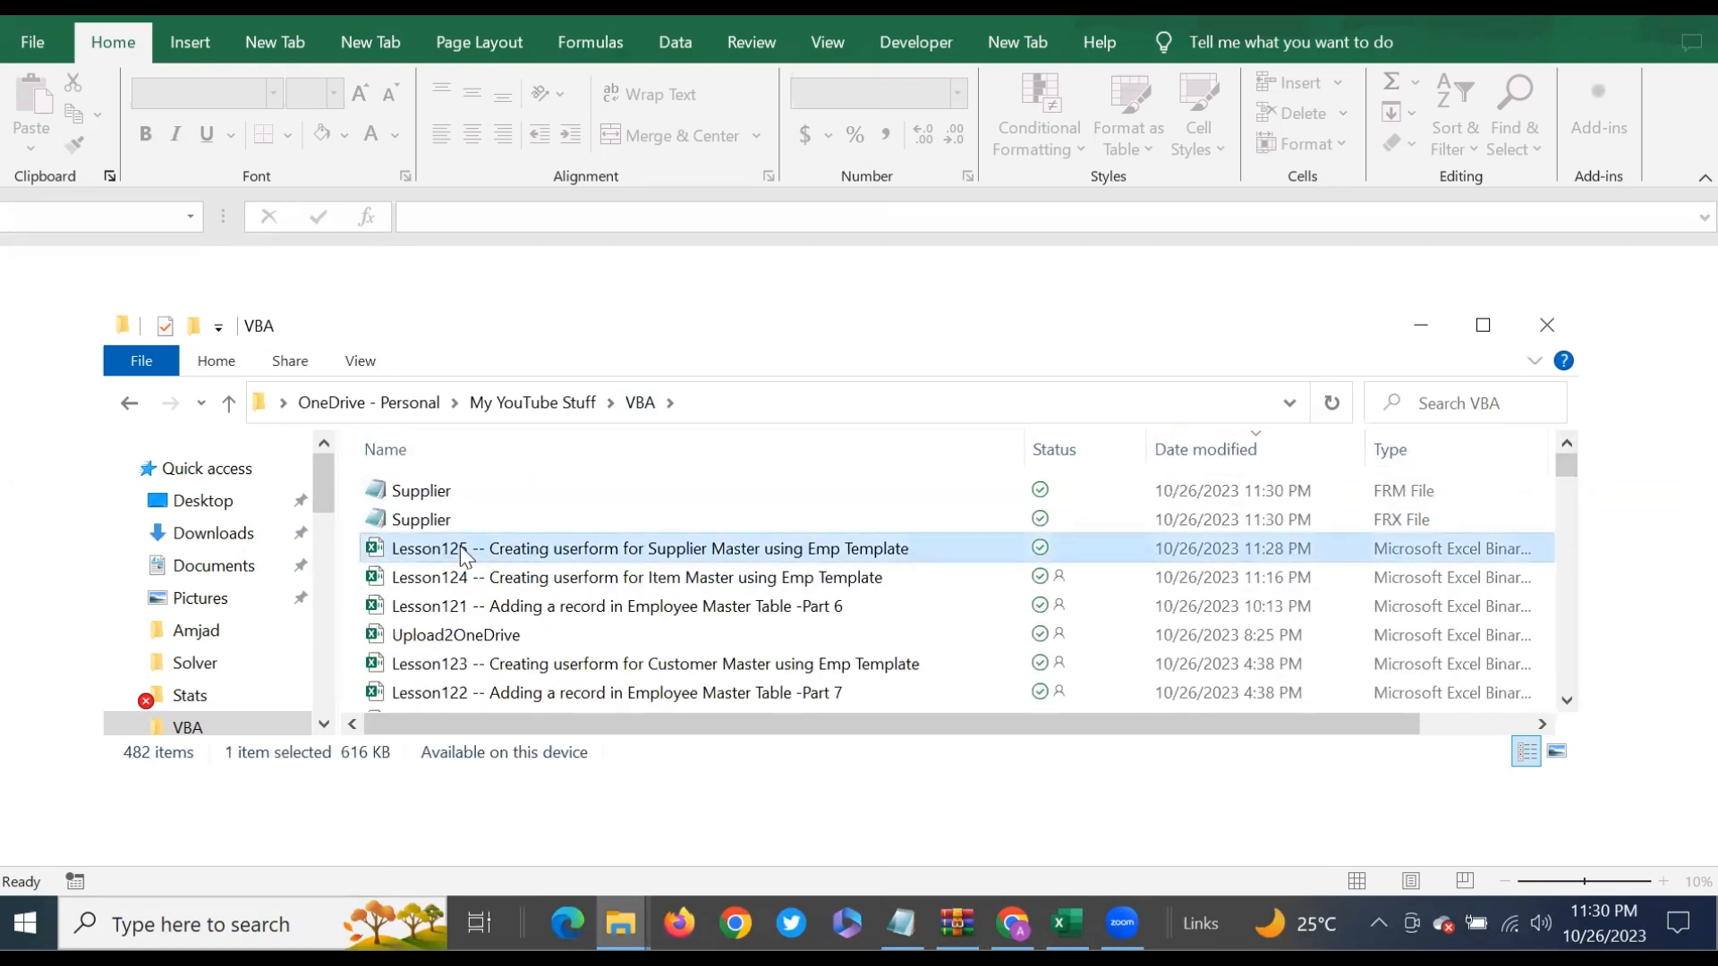
double_click(882, 570)
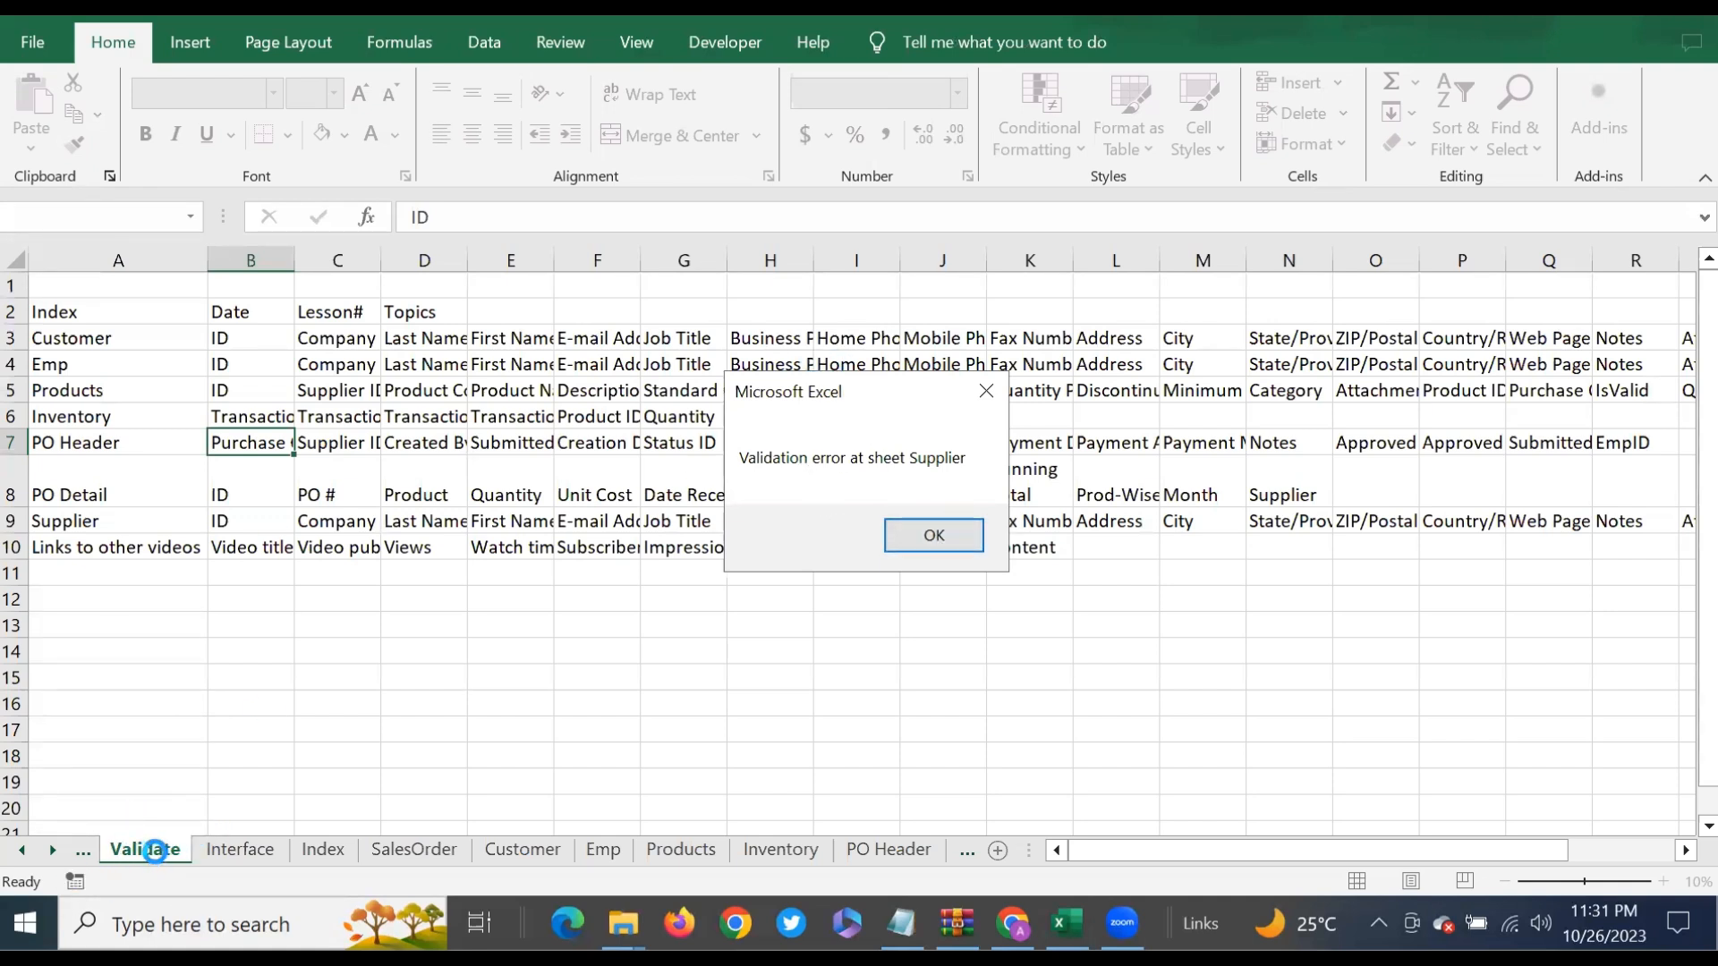
click(933, 535)
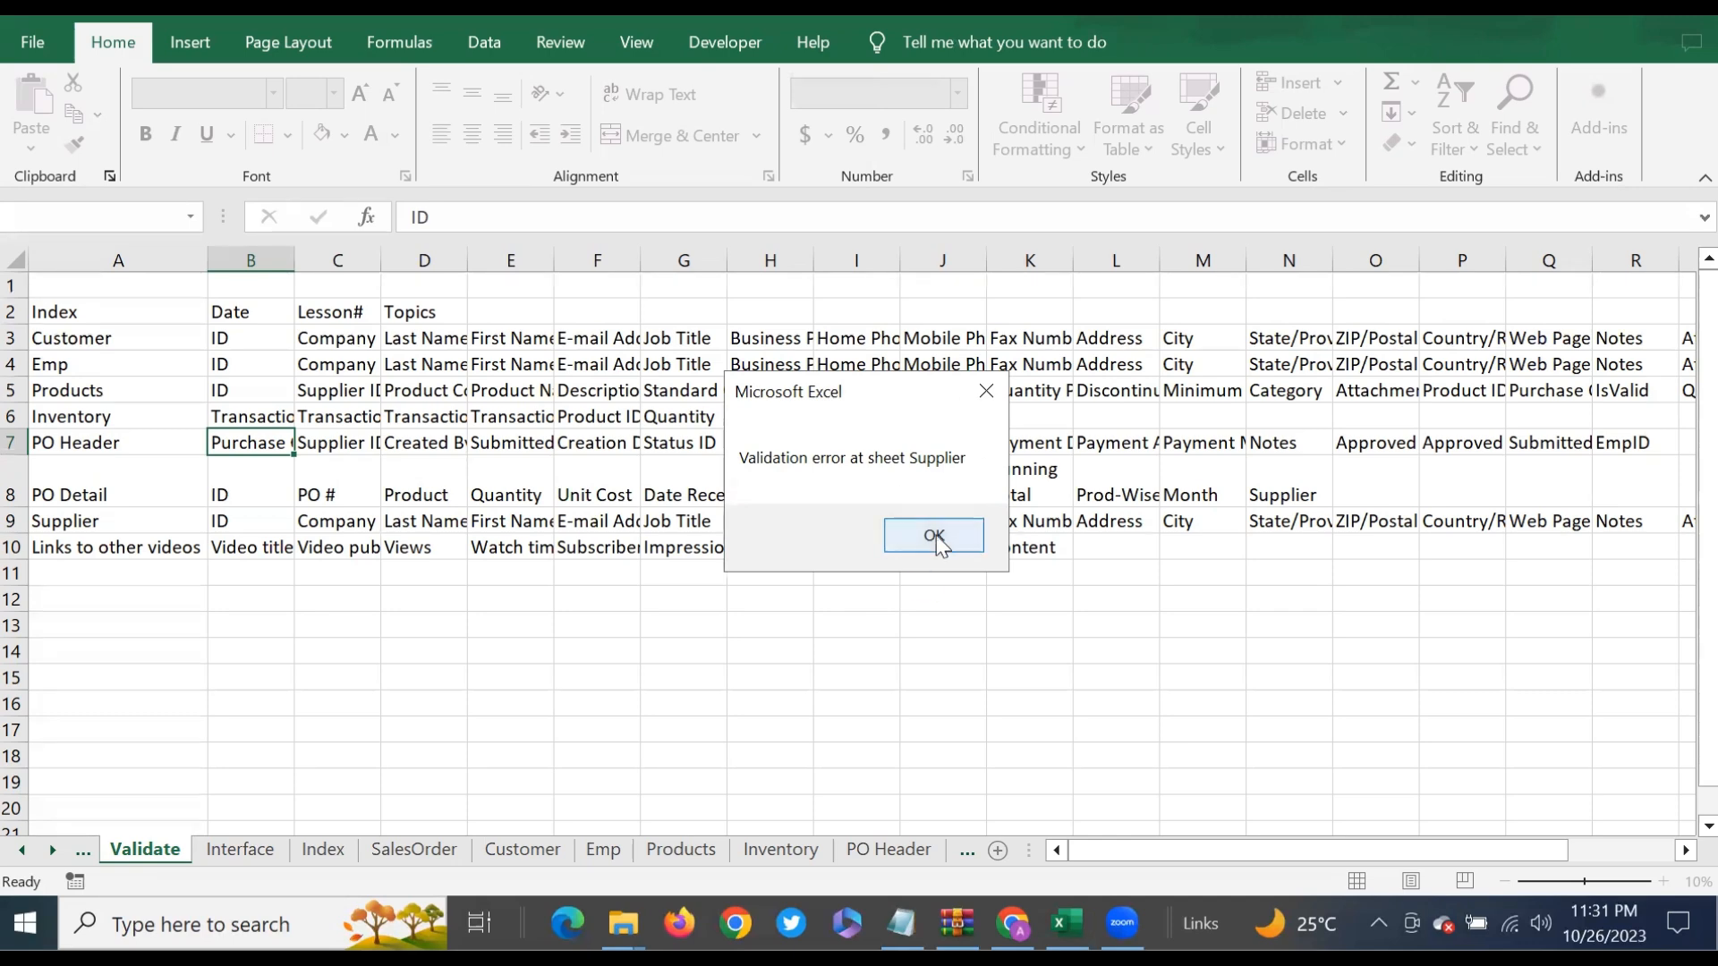
click(811, 499)
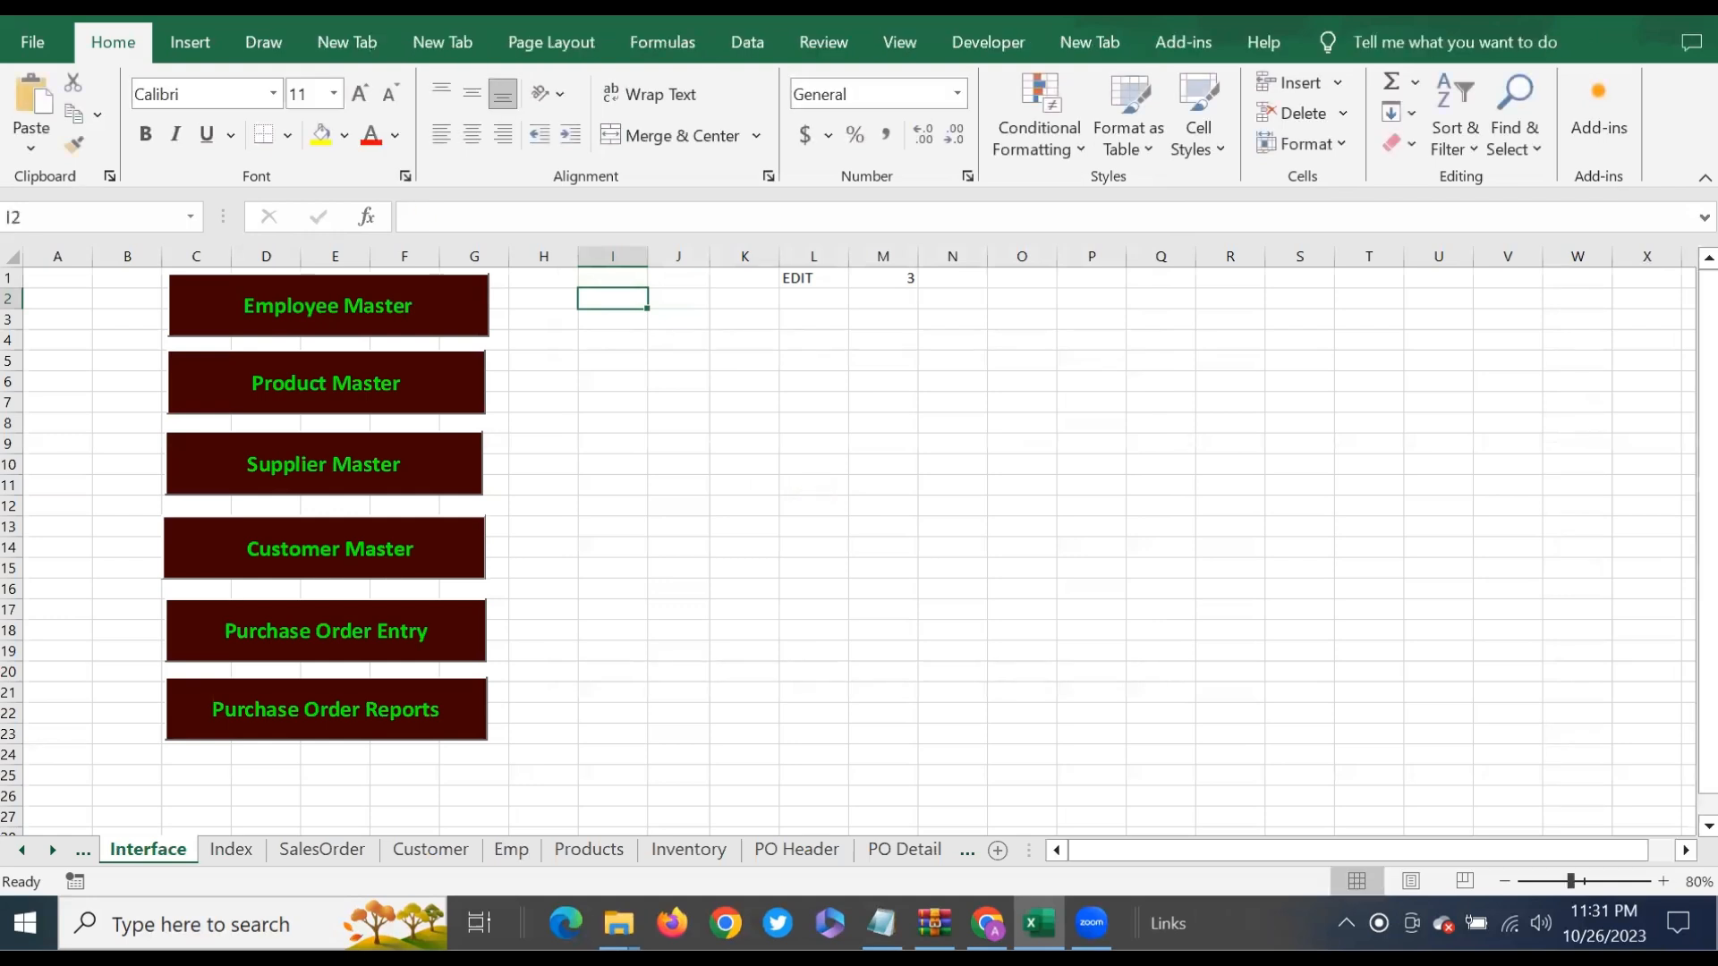
Step: Open the Visual Basic editor and bring the project's list of forms into view
click(958, 45)
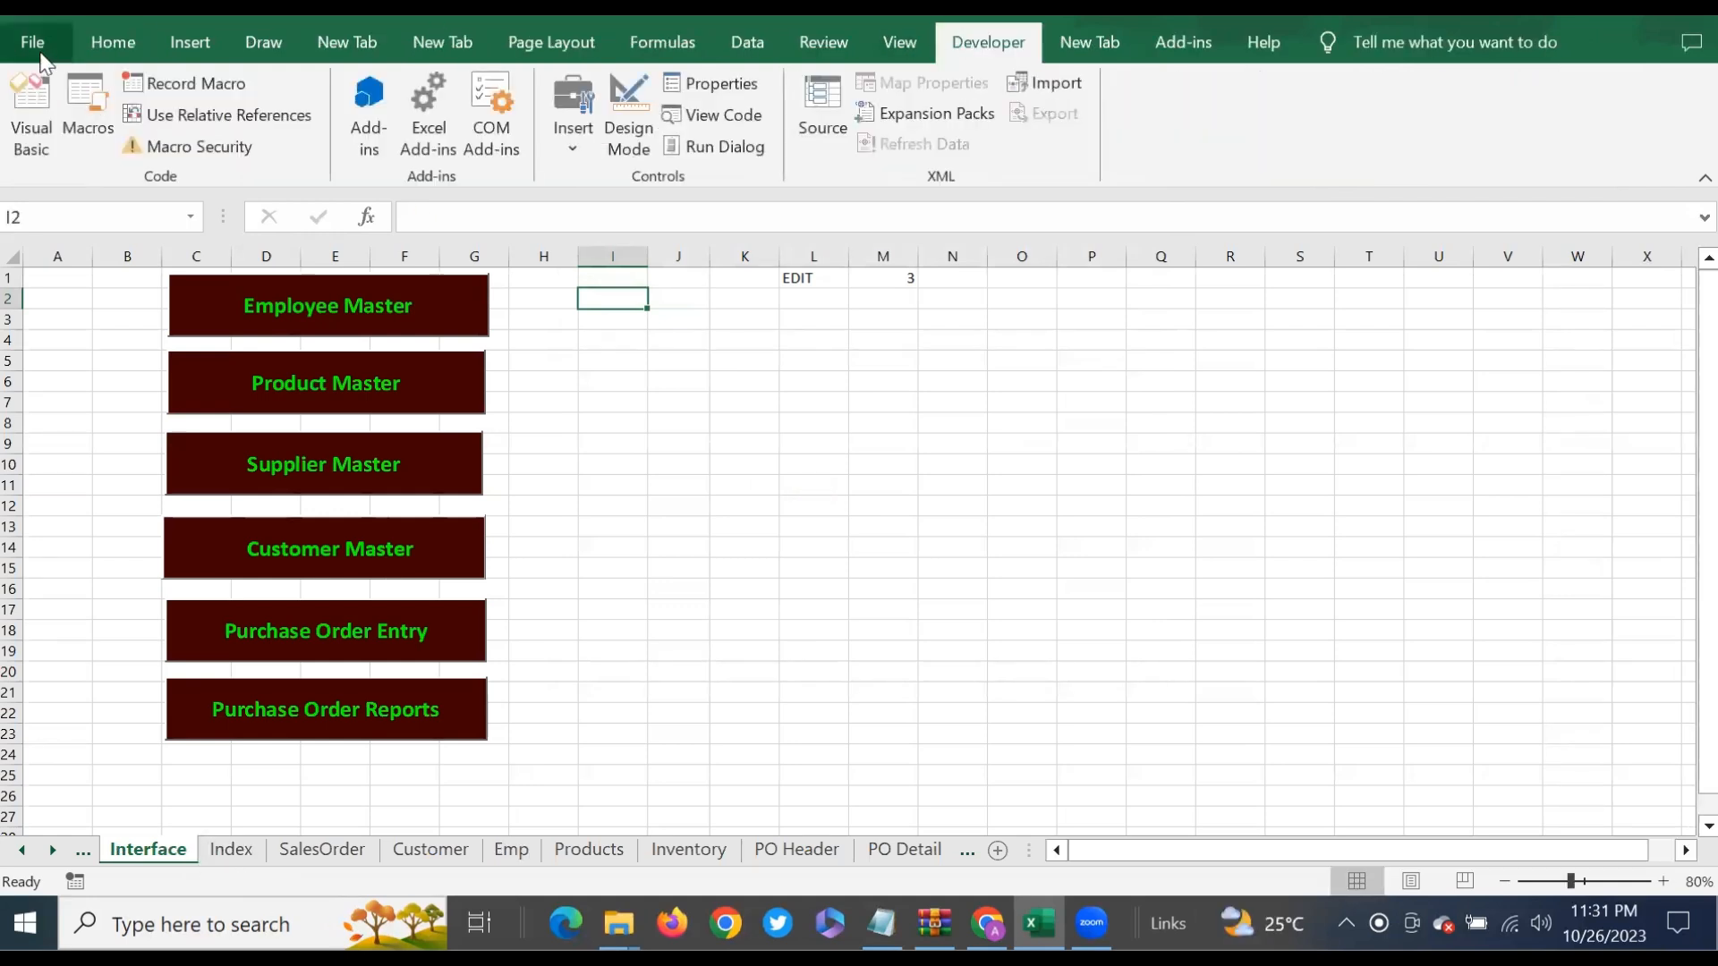
click(31, 114)
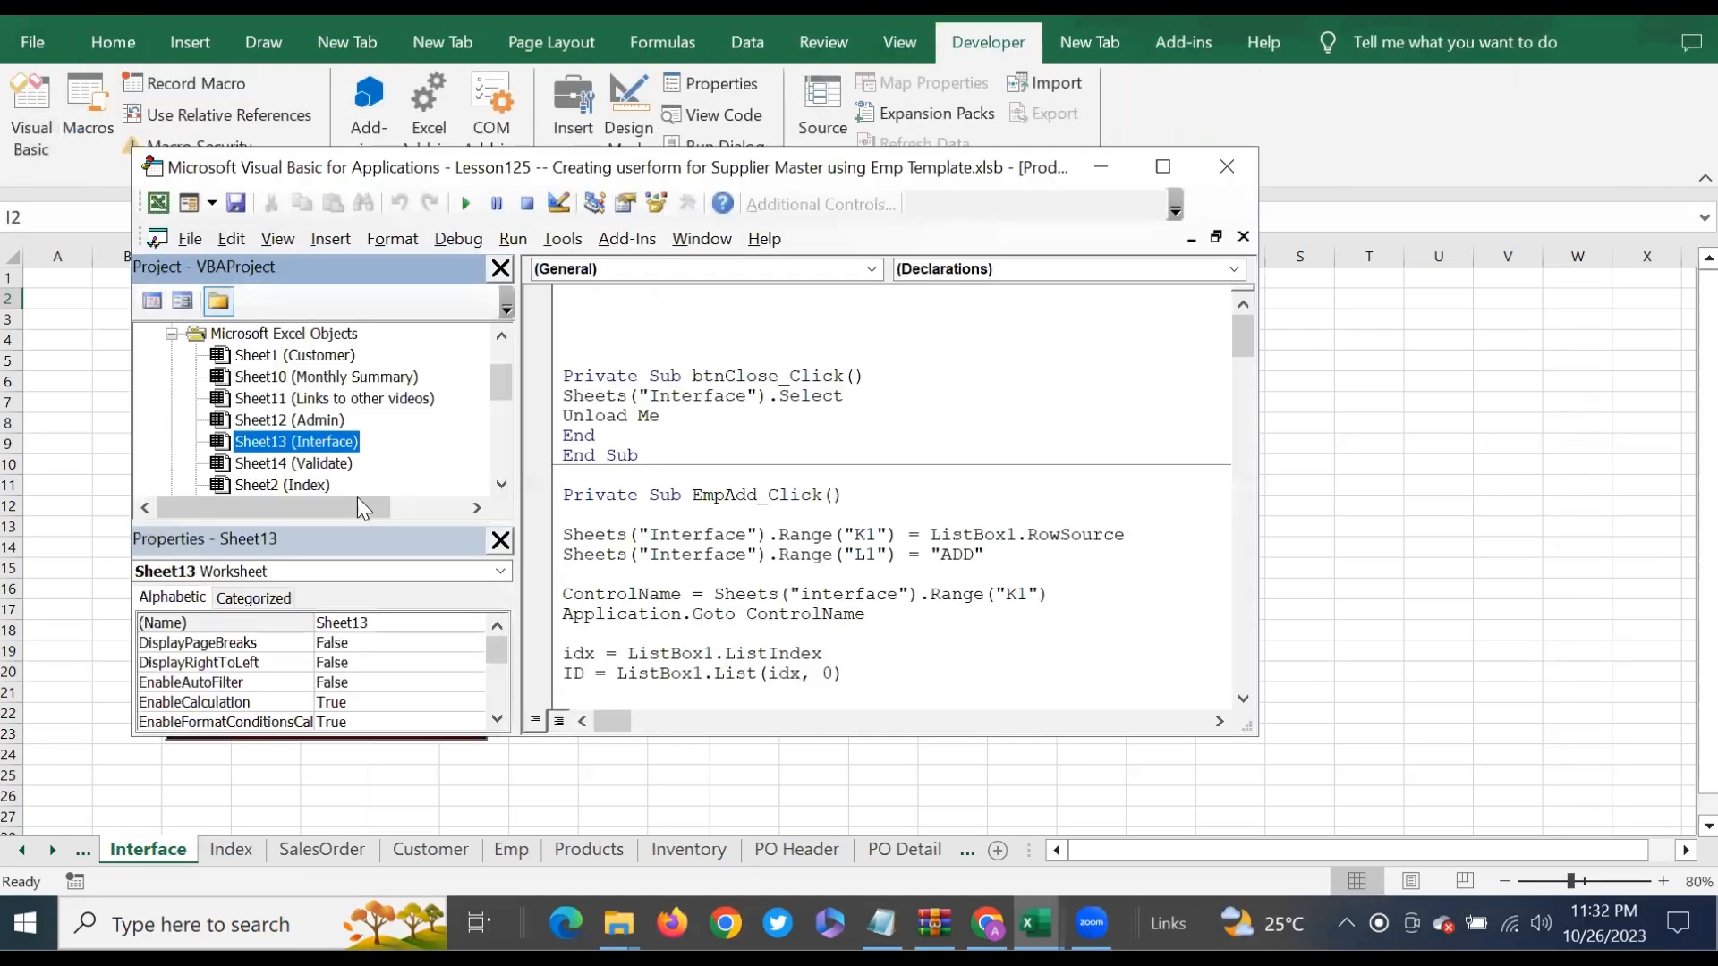
click(503, 475)
click(502, 475)
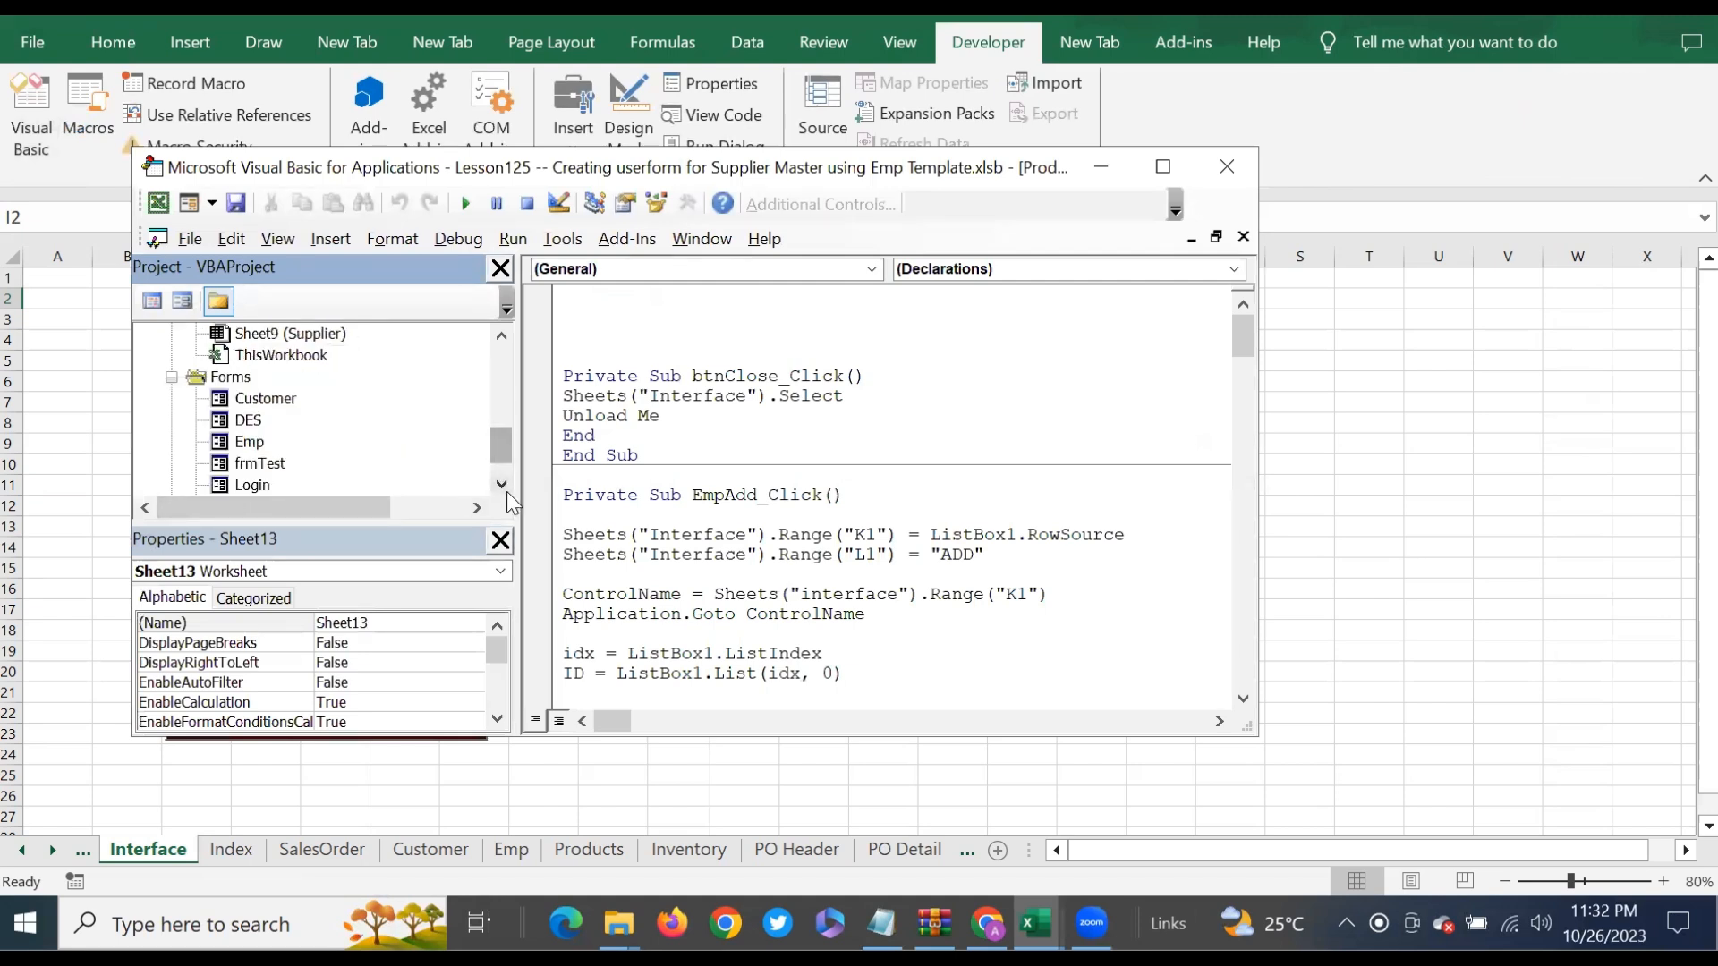
click(504, 484)
click(504, 483)
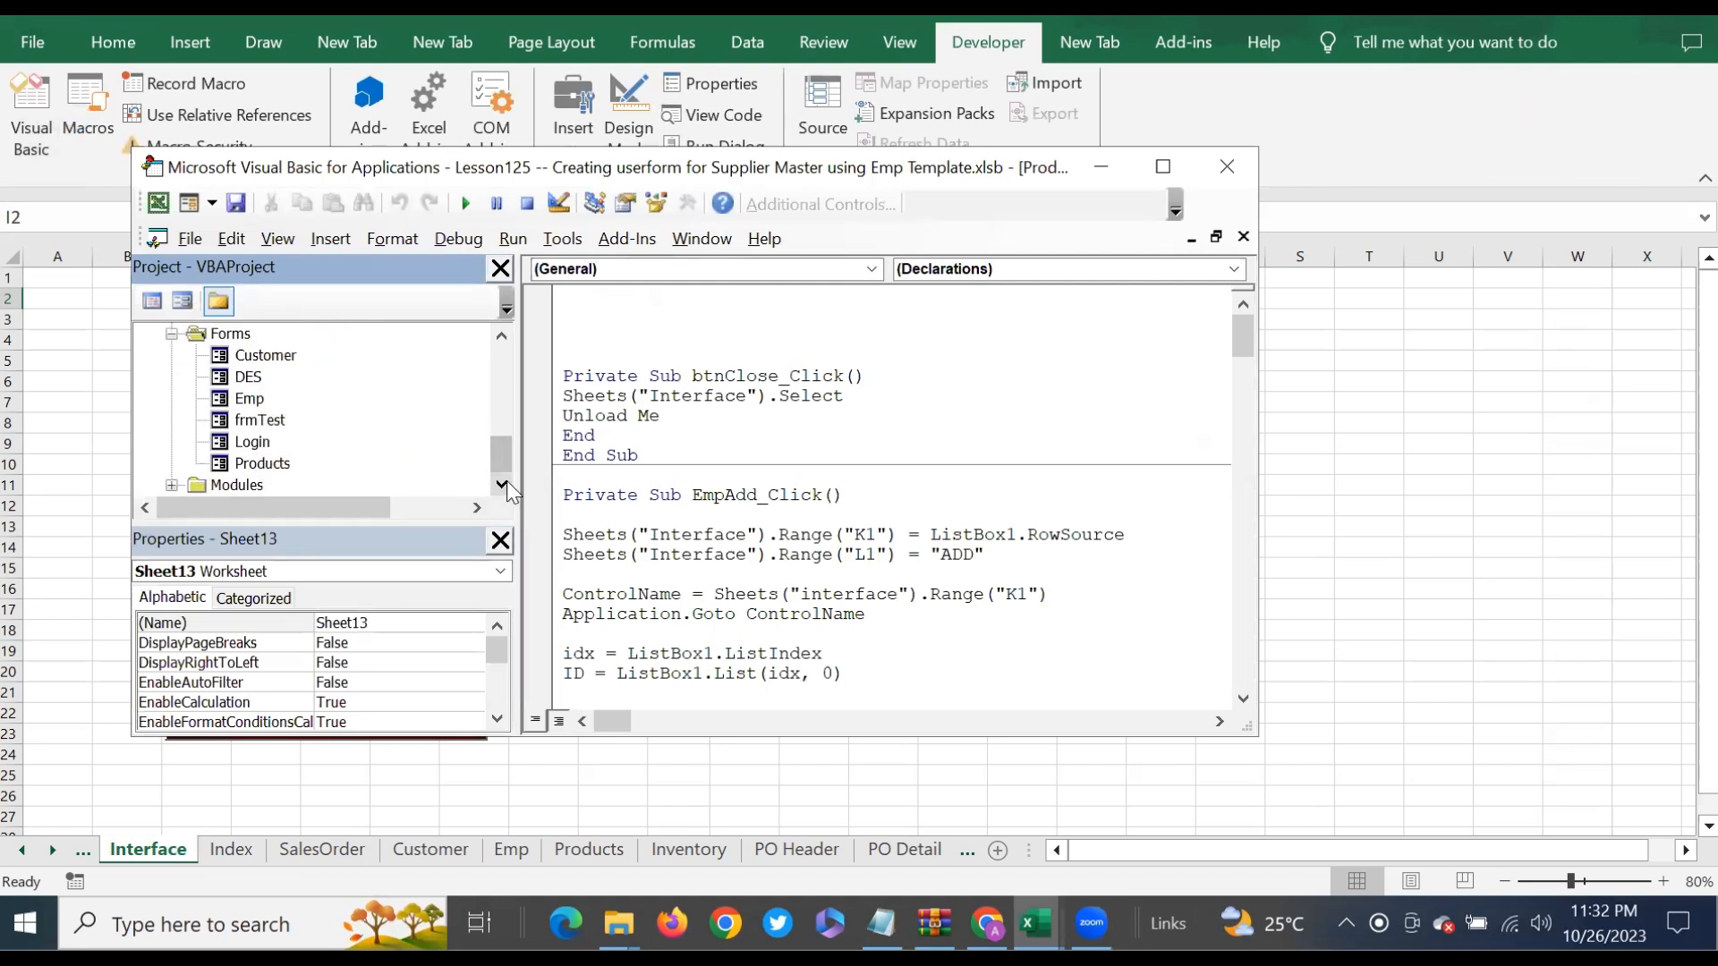
Step: Import the form file Supplier from the VBA folder into the Lesson125 project
click(266, 357)
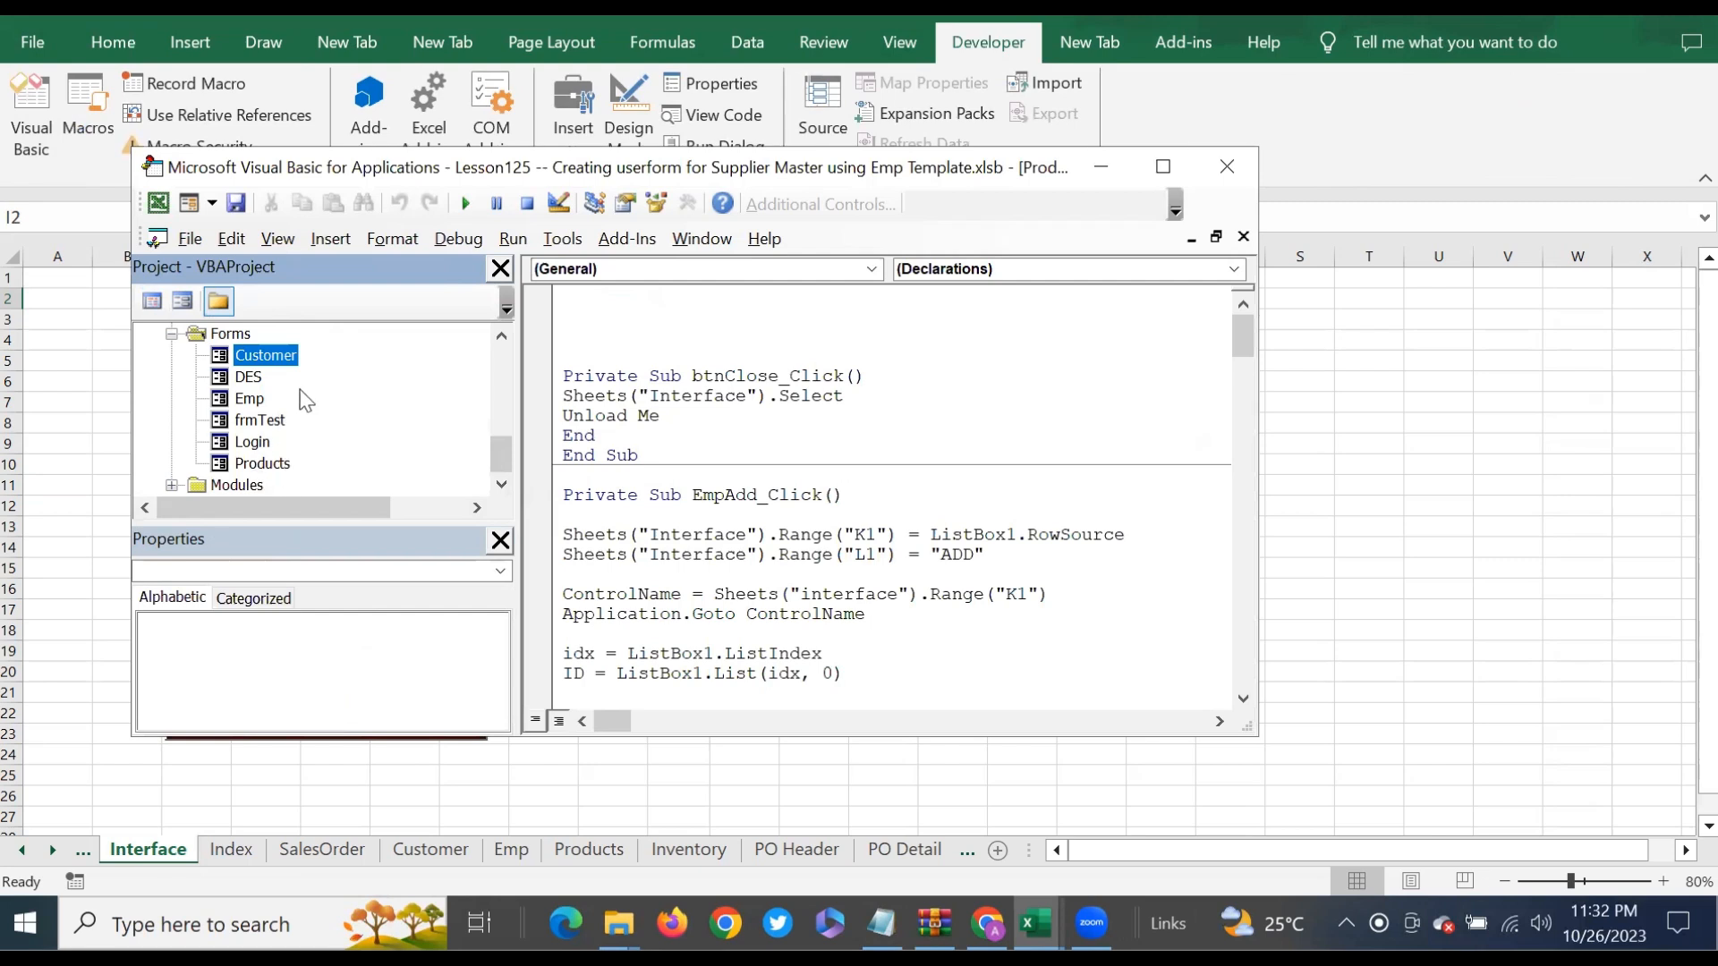
click(225, 401)
click(232, 359)
right_click(226, 362)
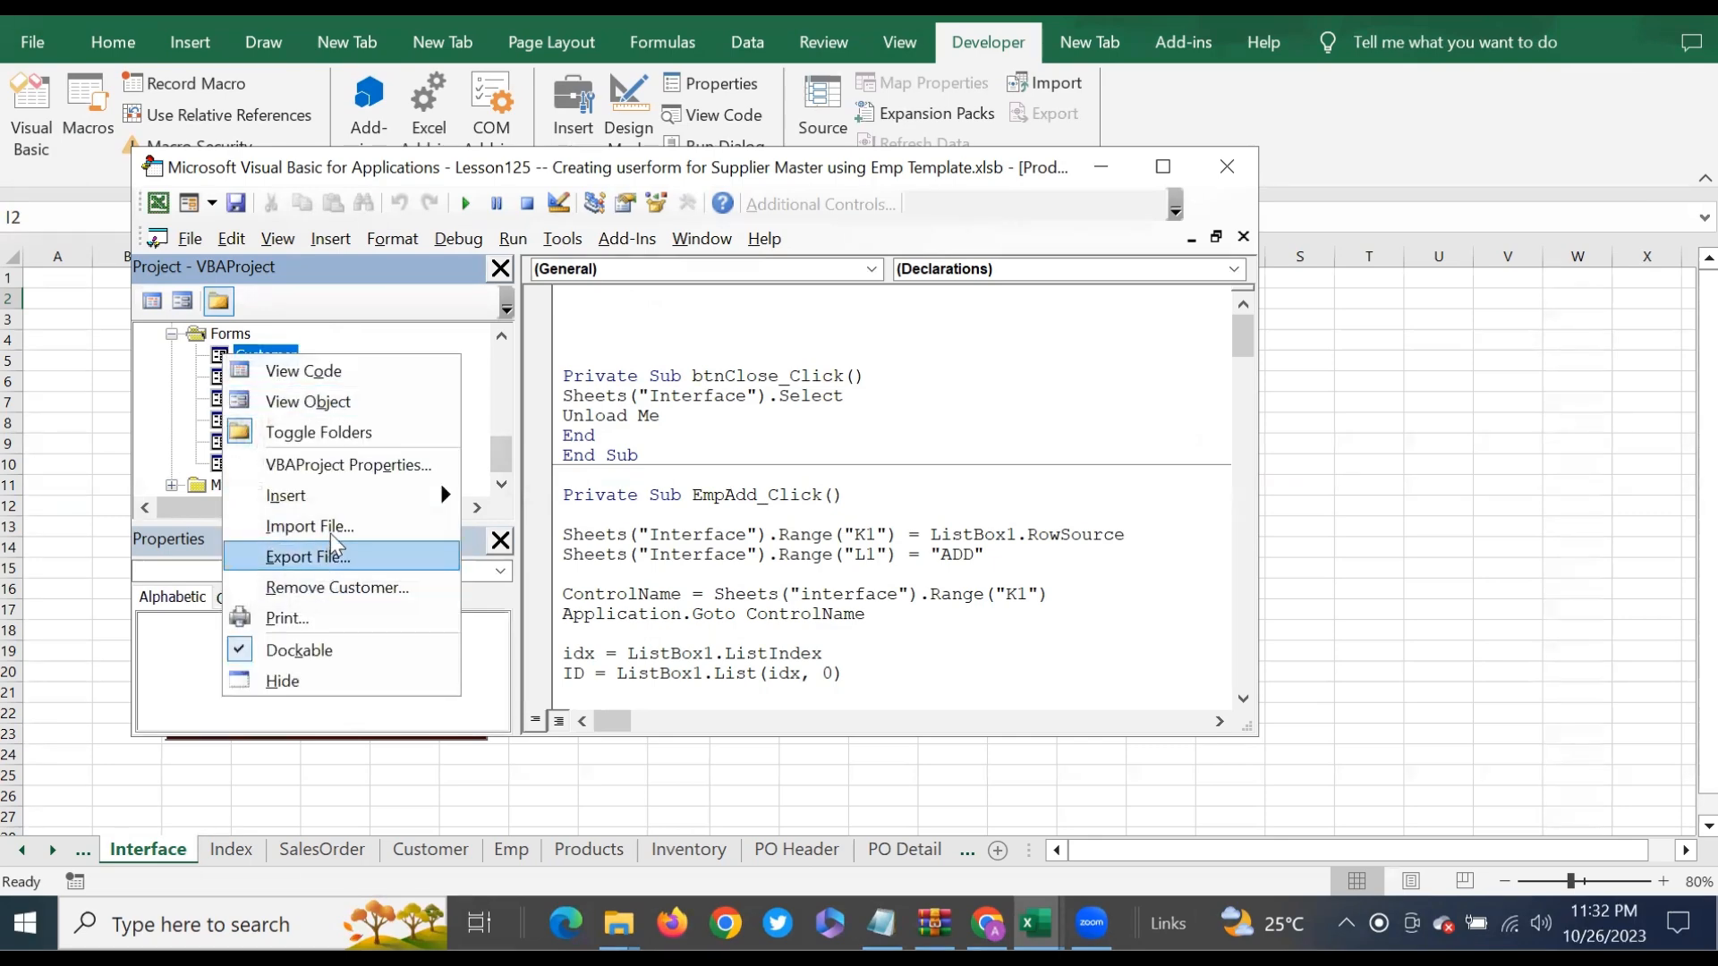
click(324, 550)
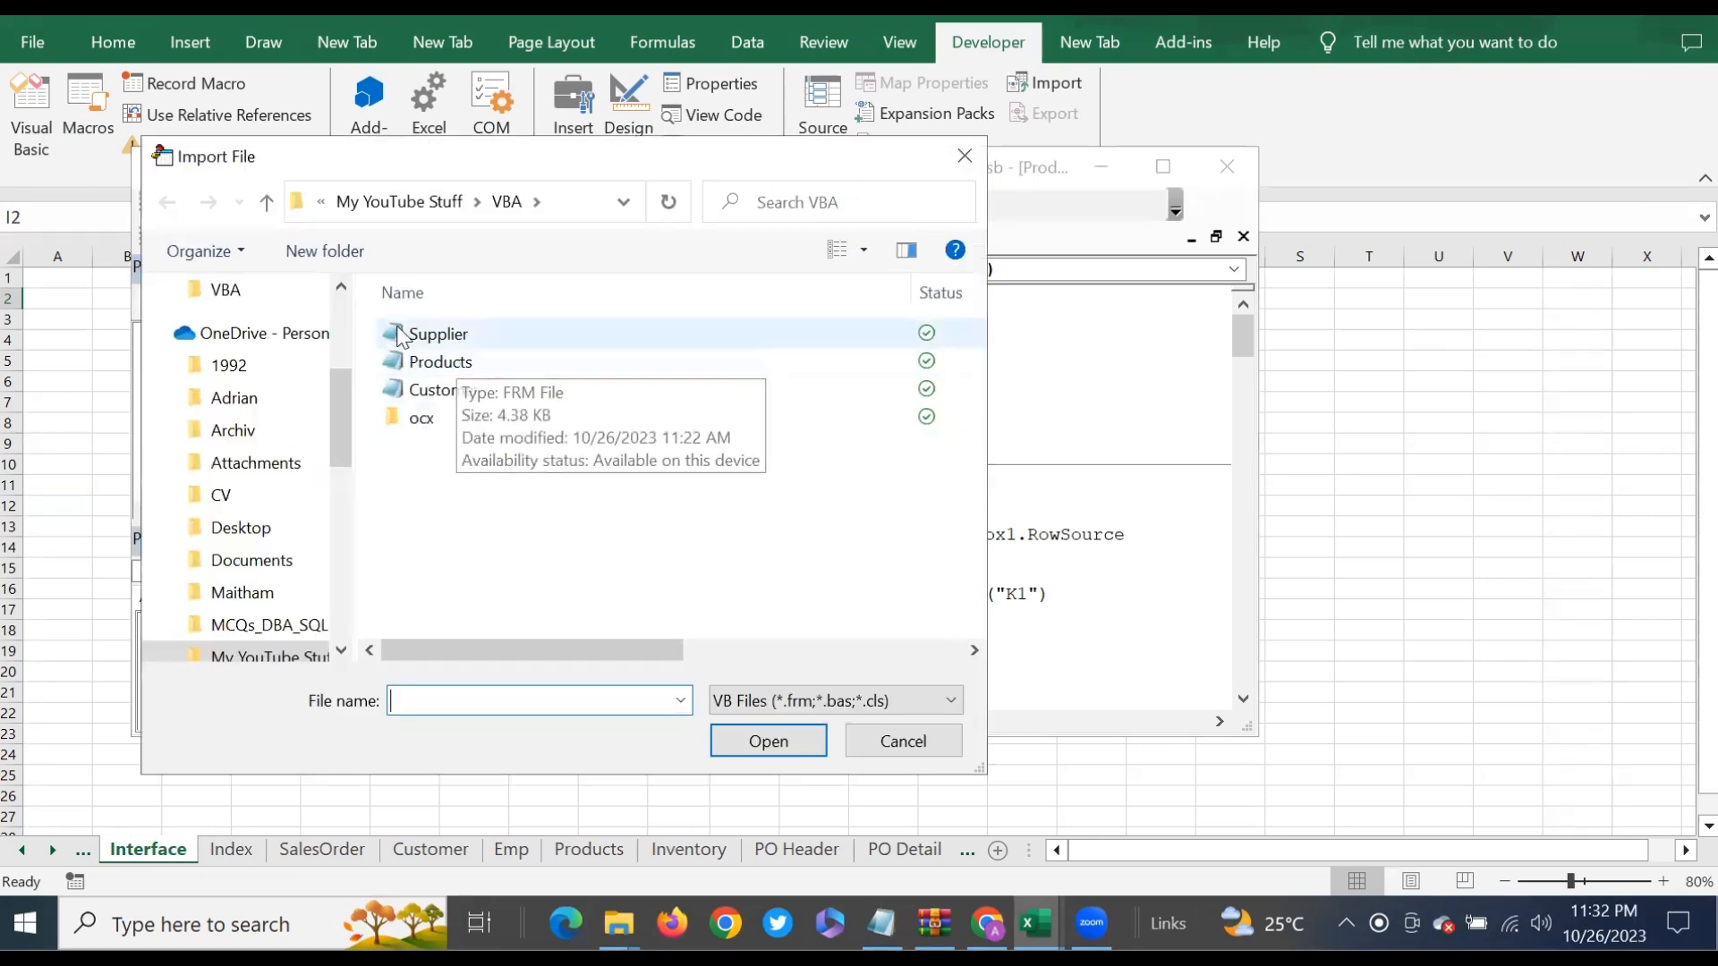
click(397, 334)
key(Return)
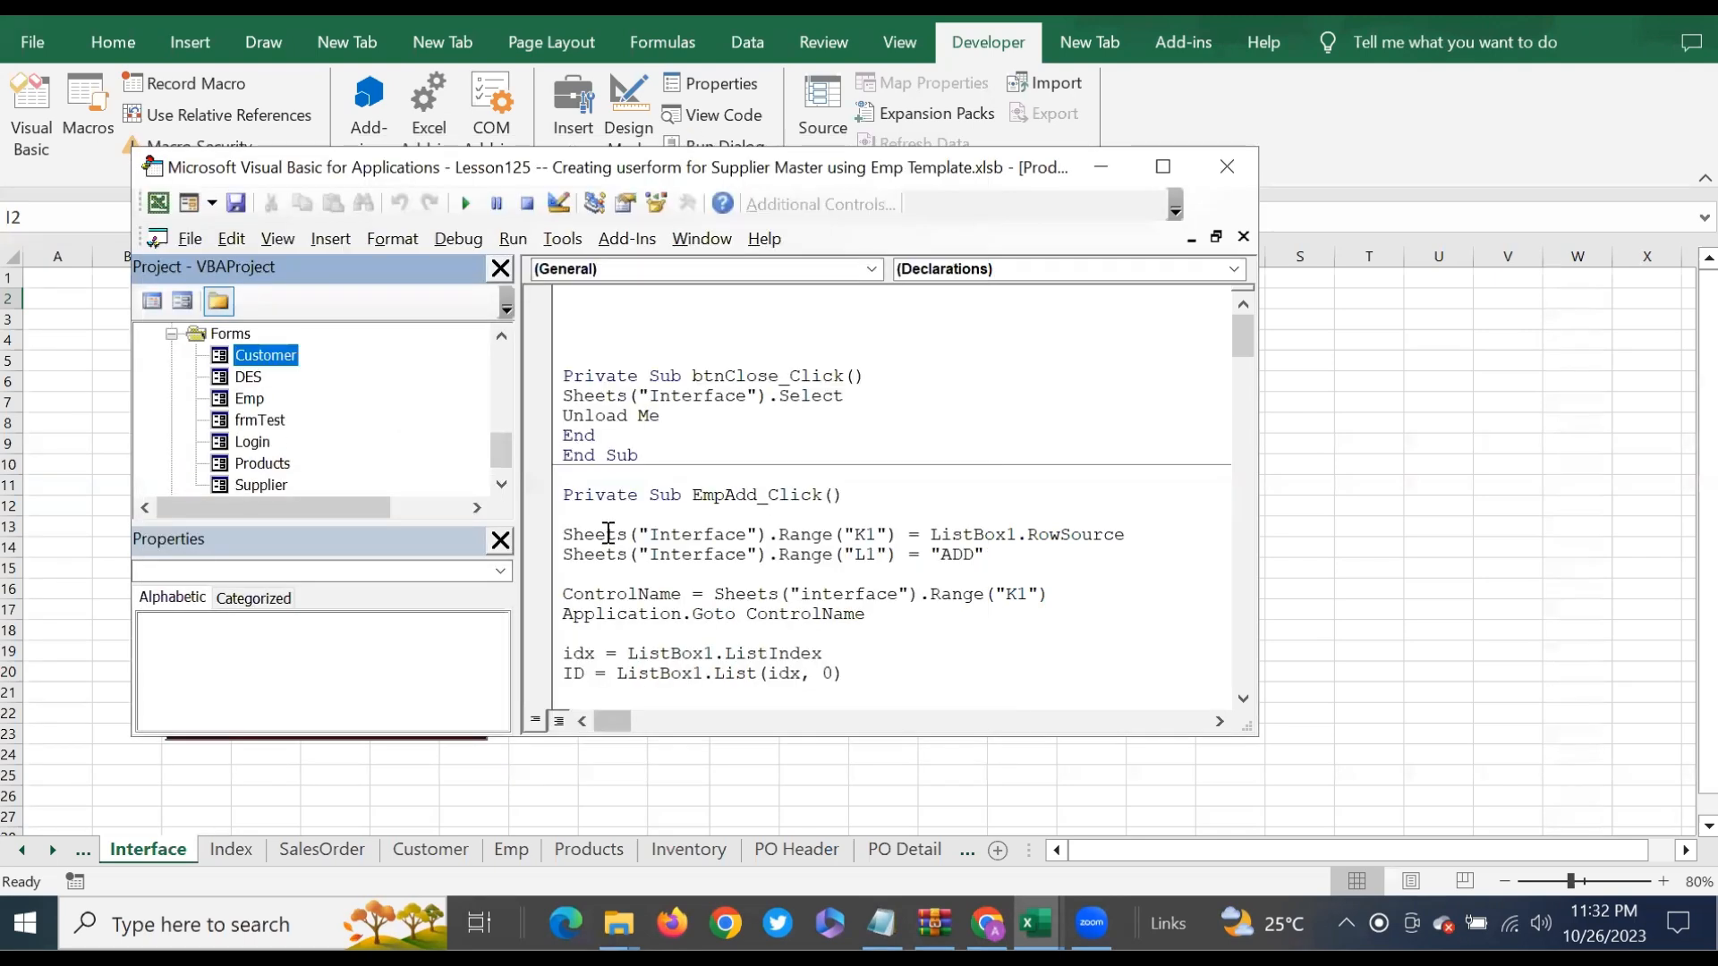
Step: Open the imported Supplier form in the designer and switch to its code
click(238, 484)
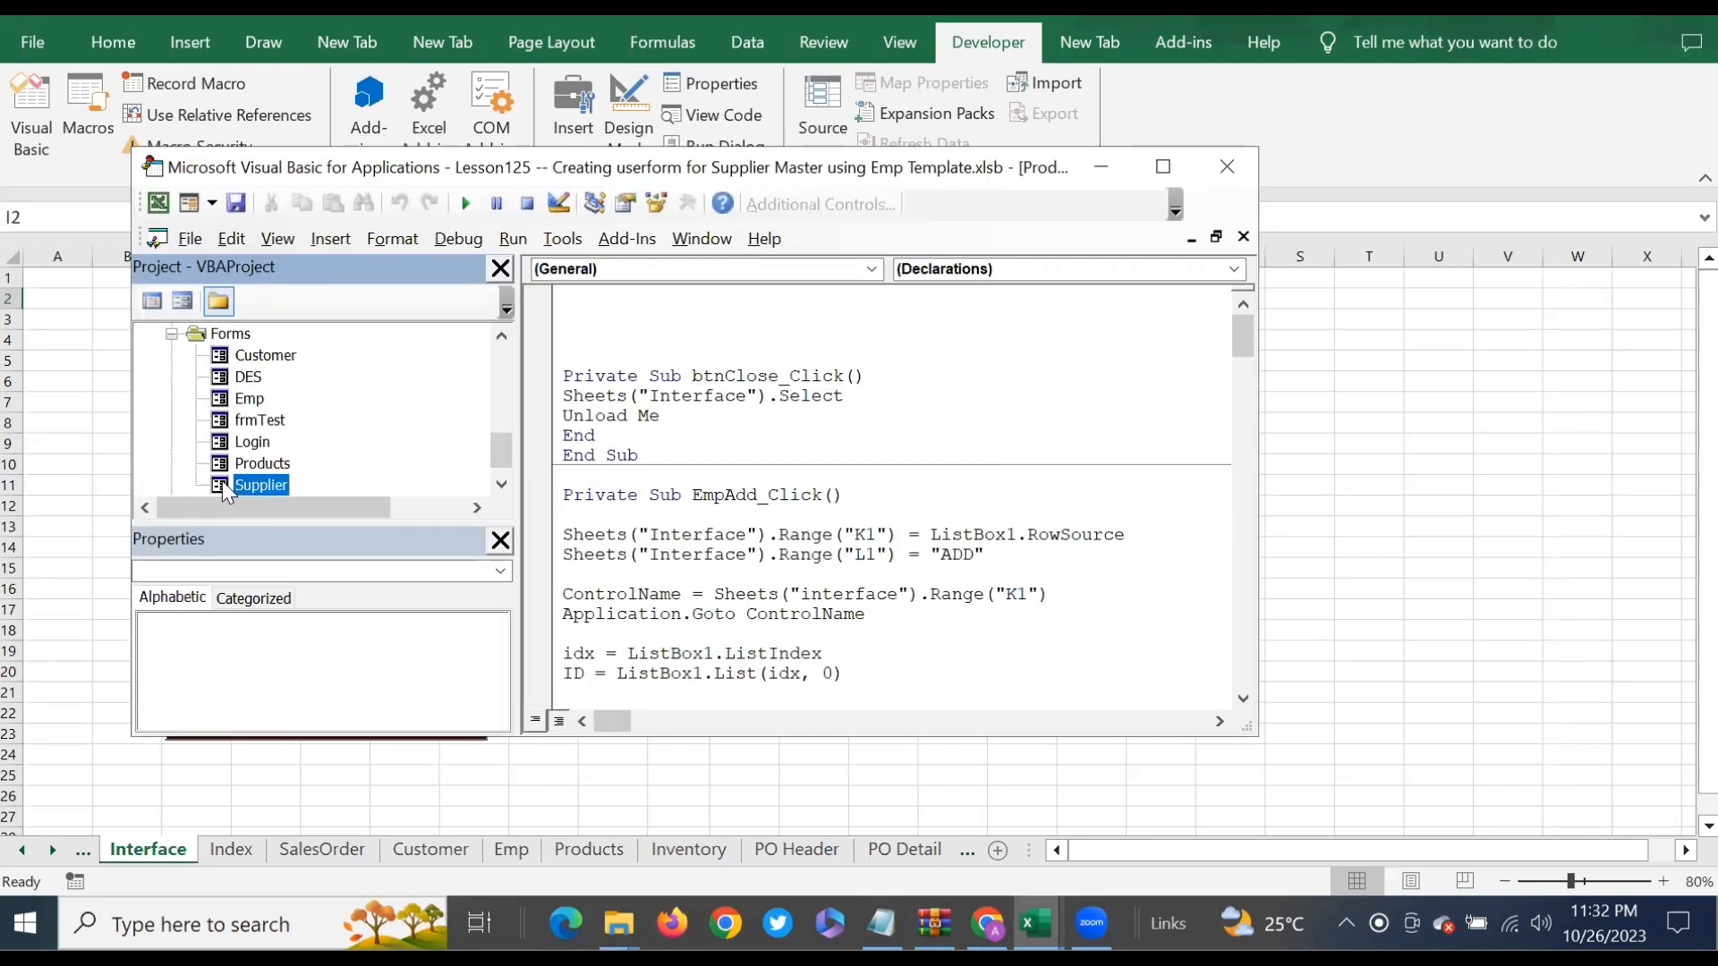
right_click(221, 482)
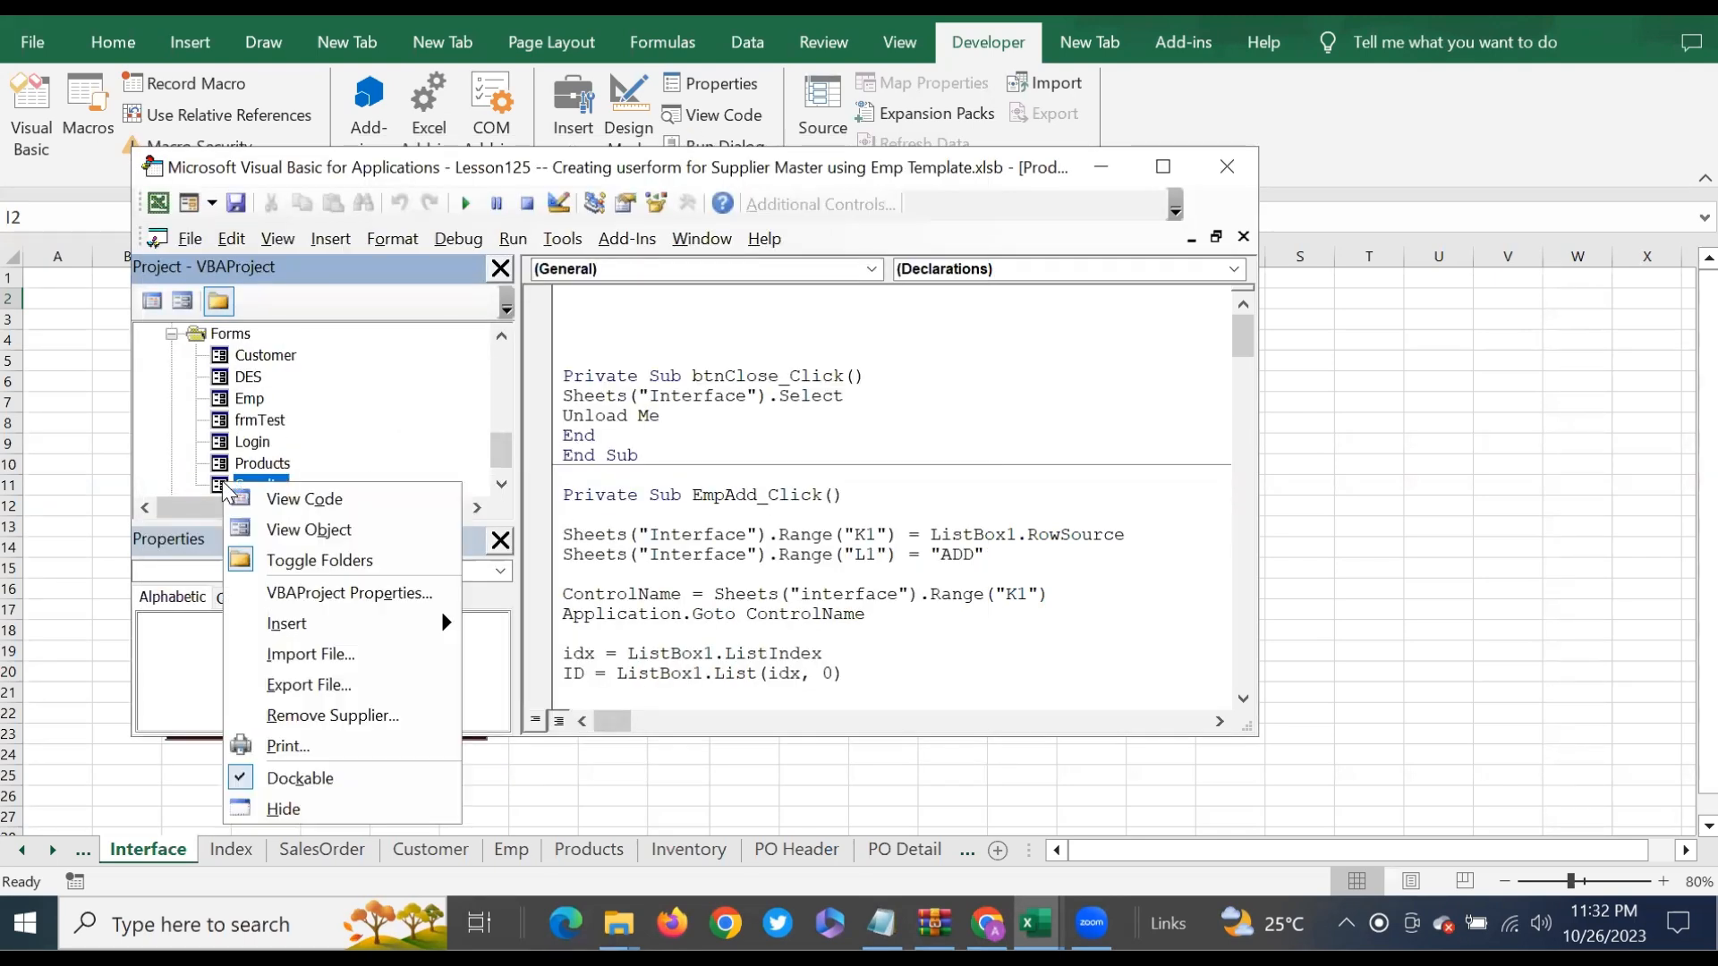
click(359, 394)
double_click(238, 486)
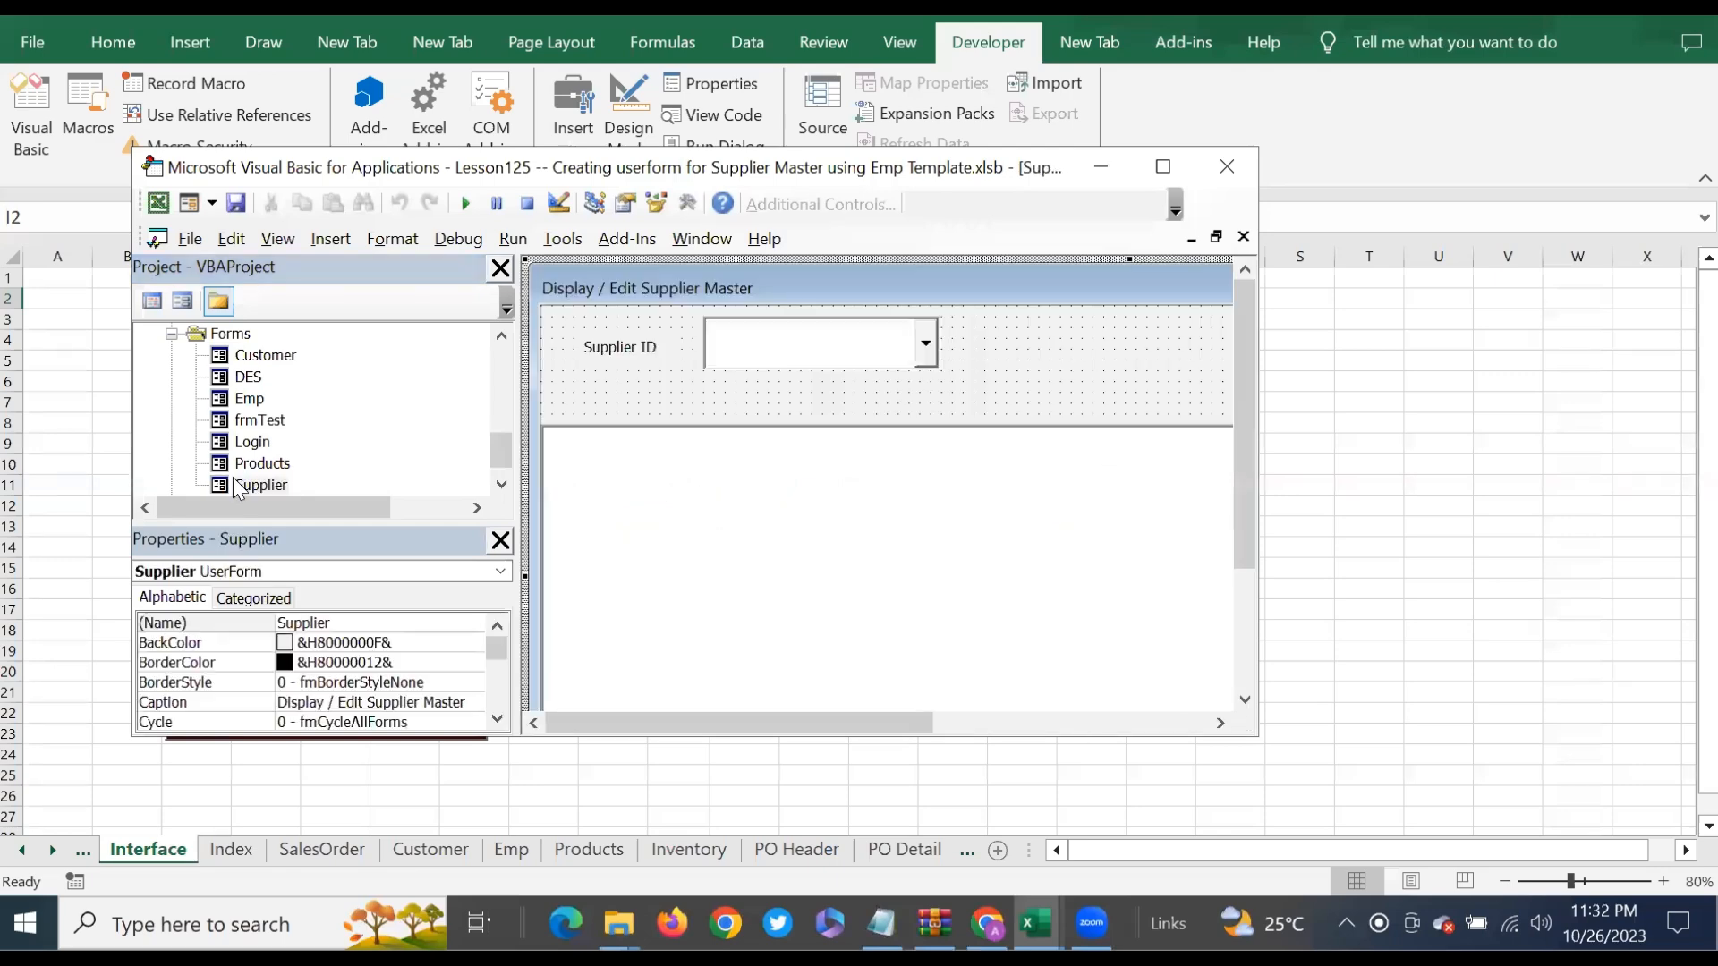
click(152, 301)
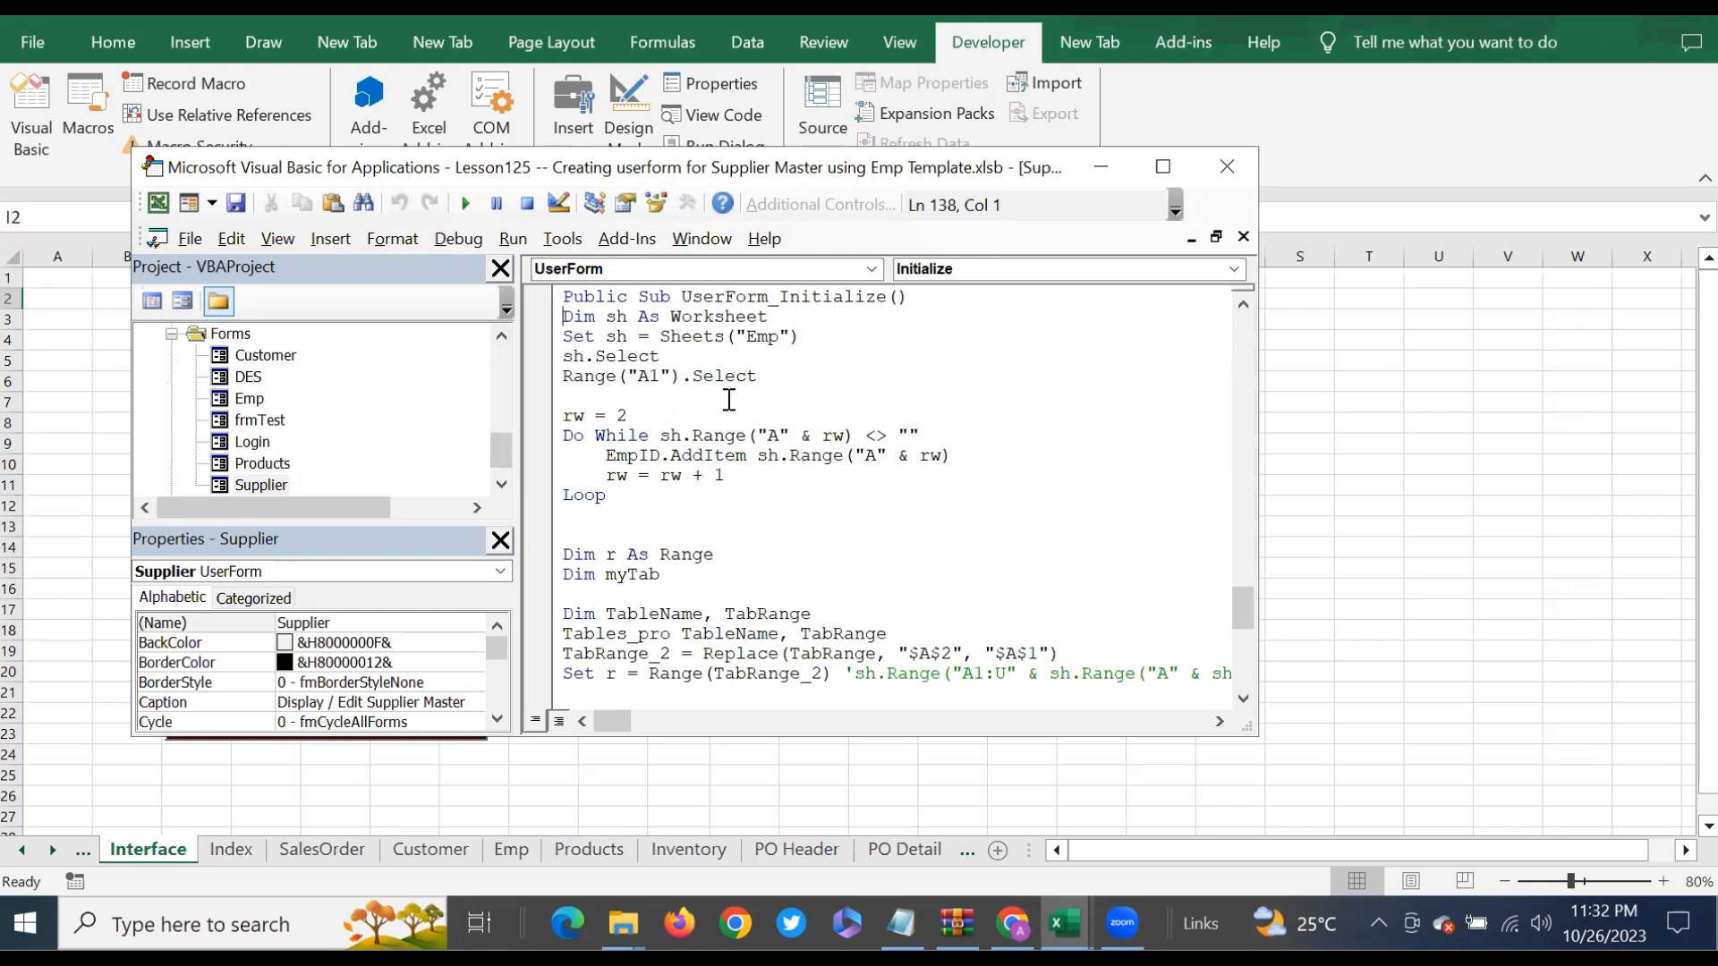
Step: Change the worksheet name in the Set sh line of UserForm_Initialize to "Supplier"
drag(749, 336, 779, 337)
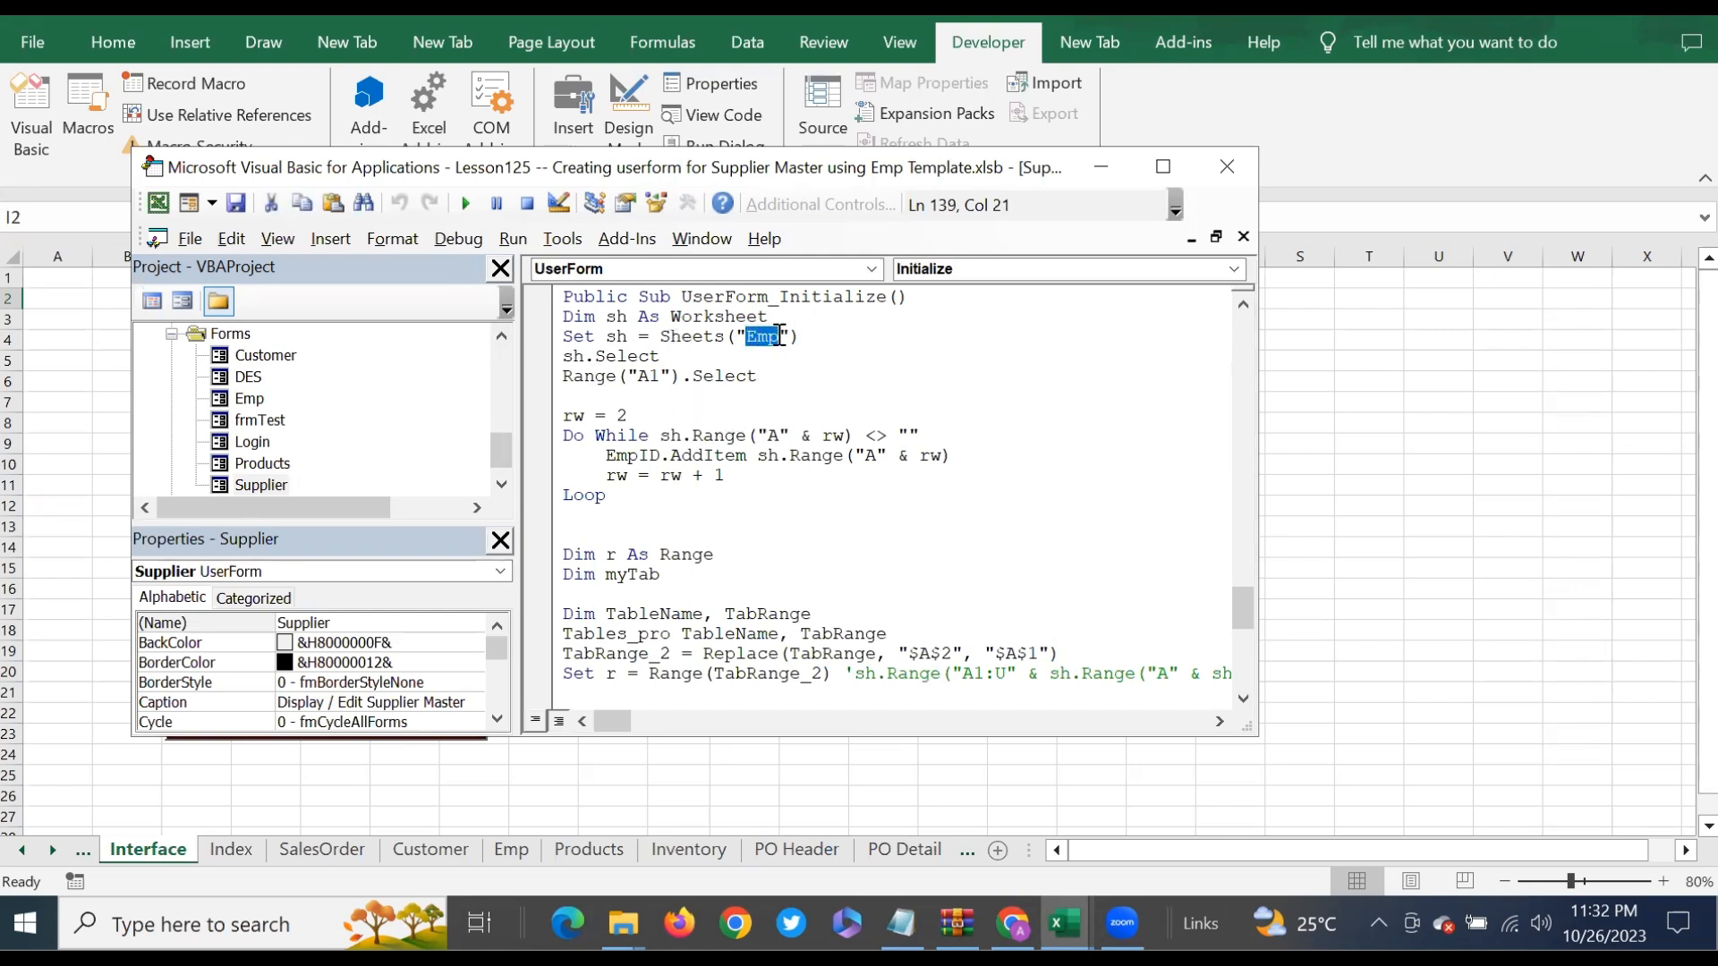
text(S)
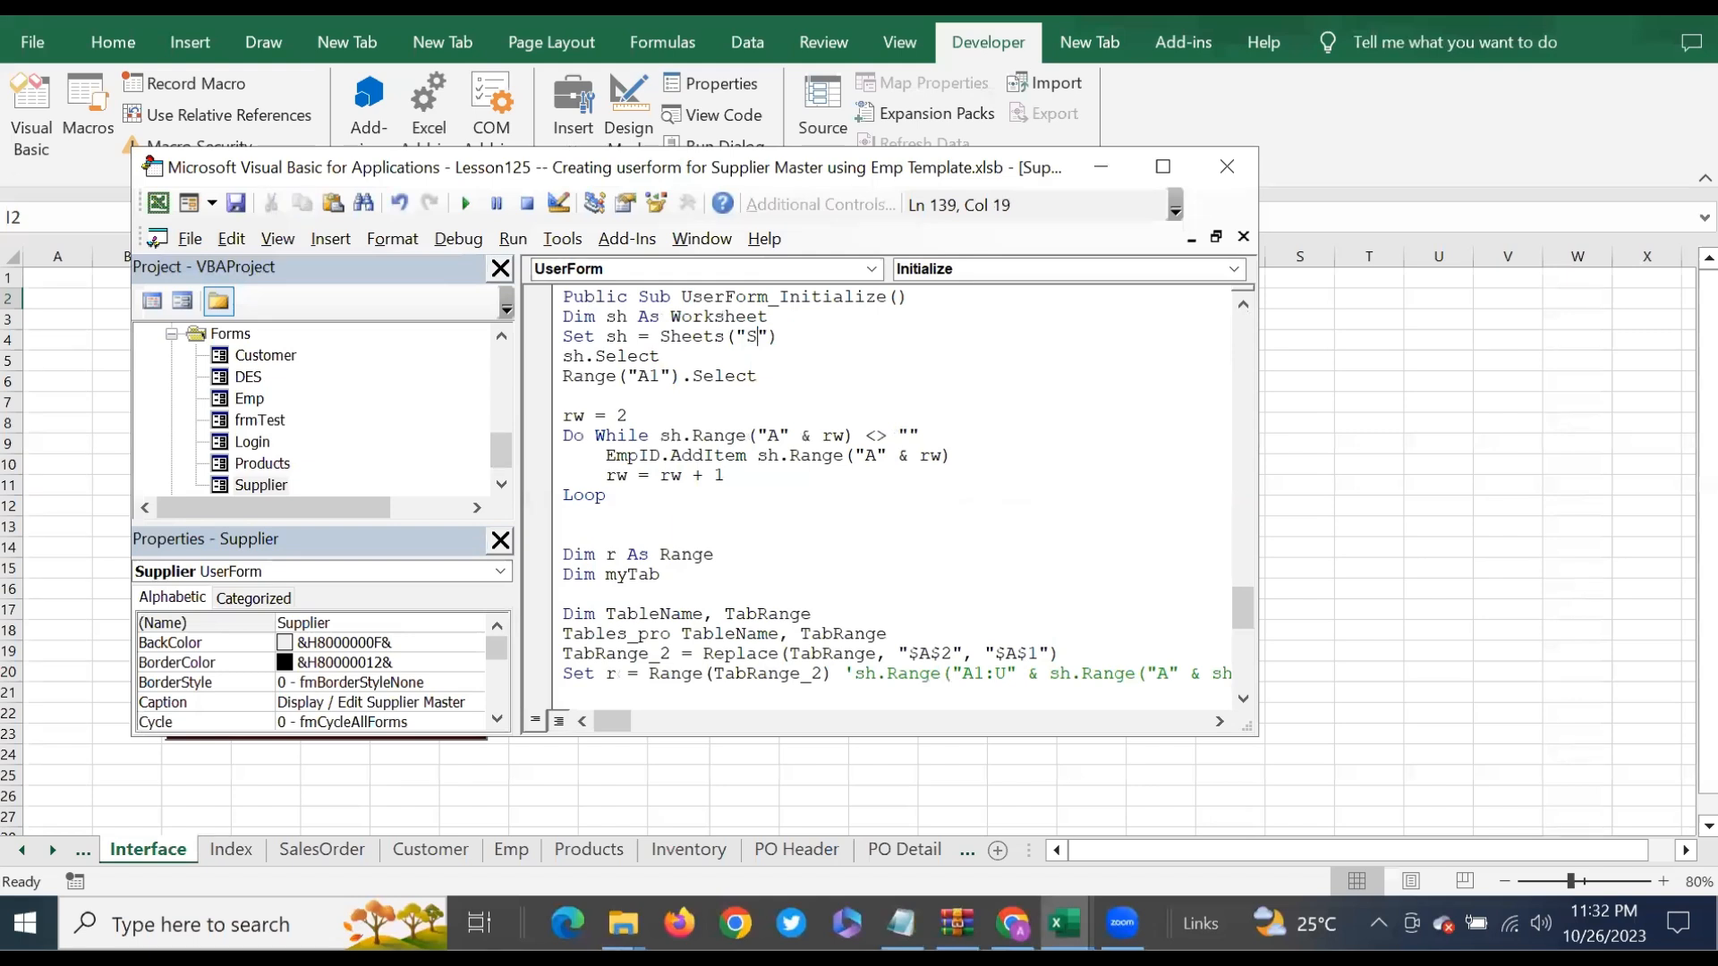
text(upplier)
Step: Check the spelling of the Supplier sheet's name among the project's Excel objects against the Set sh line
click(502, 335)
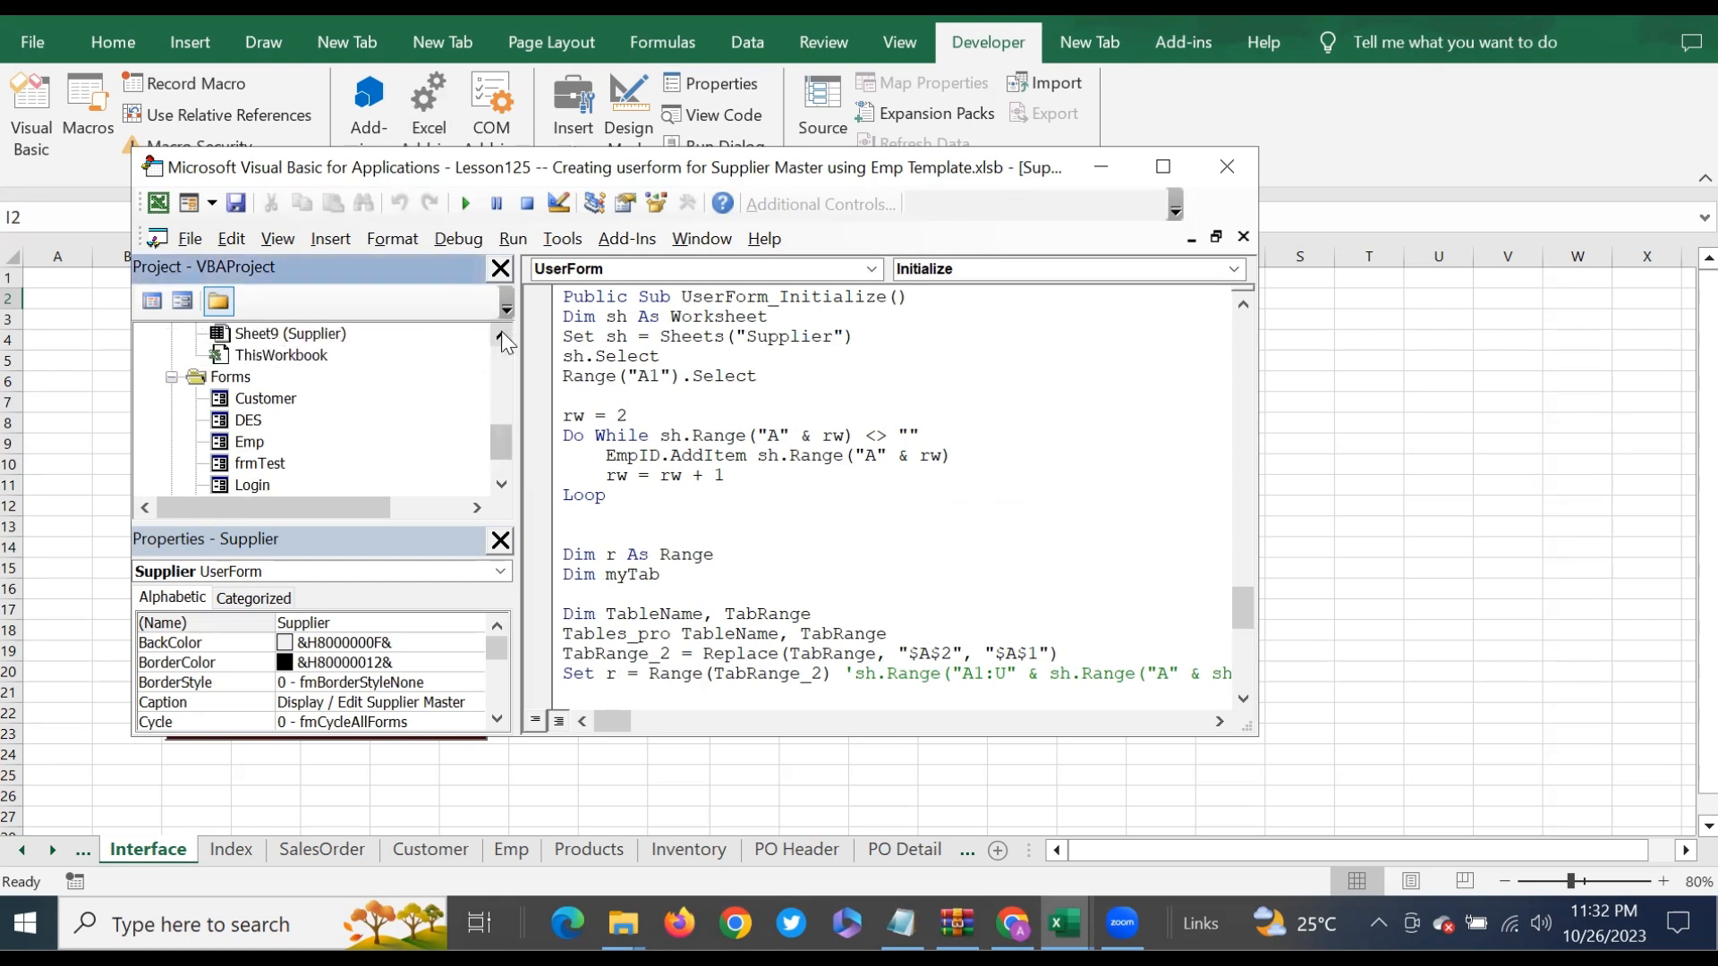
click(501, 336)
click(501, 336)
click(501, 336)
click(501, 336)
click(502, 336)
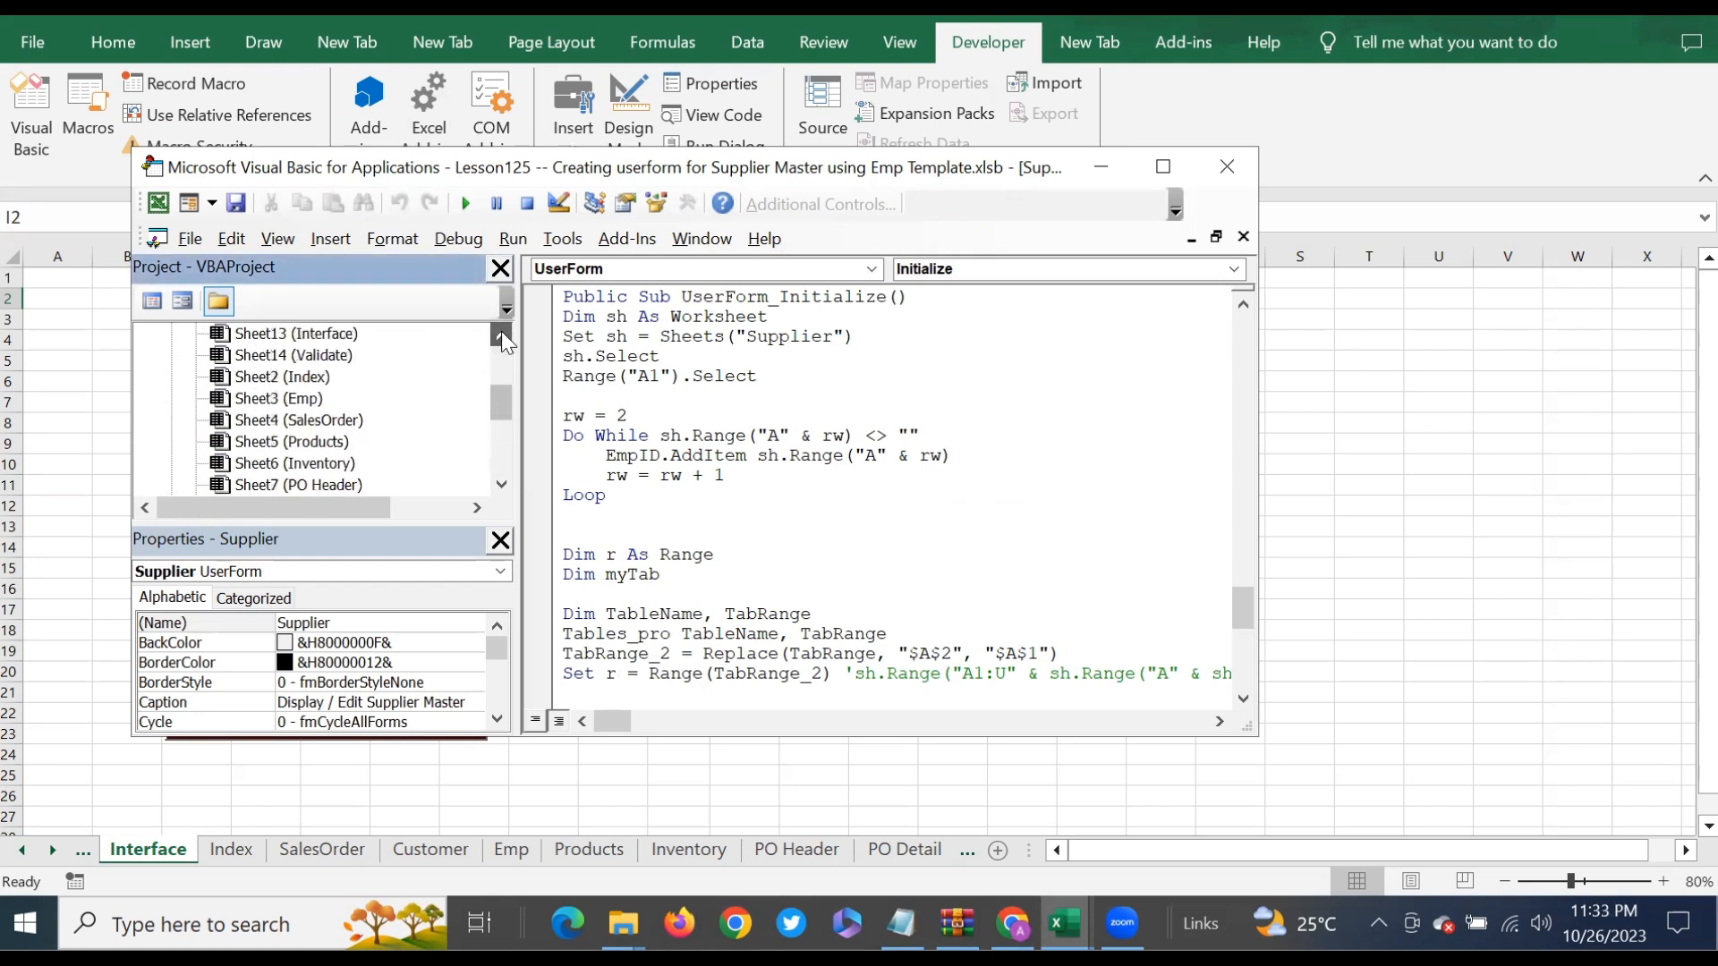
click(501, 335)
click(502, 336)
click(501, 335)
click(501, 335)
click(501, 335)
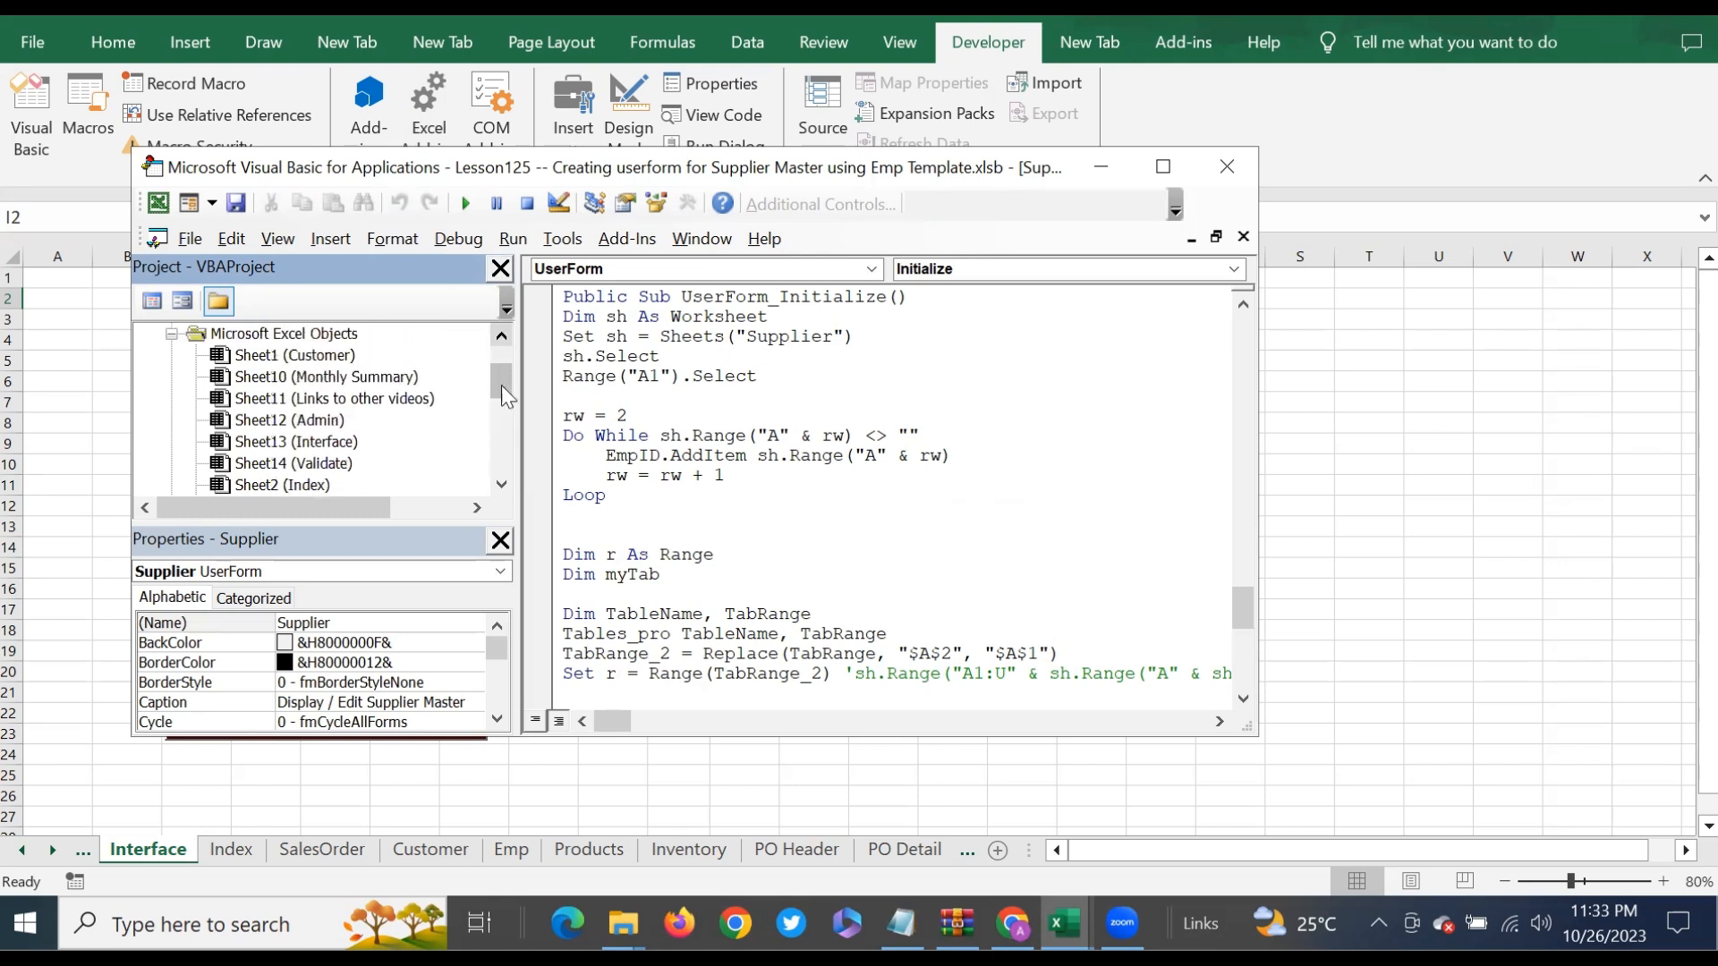
click(504, 484)
click(504, 484)
click(503, 484)
click(504, 484)
click(503, 484)
click(504, 484)
click(504, 484)
click(503, 484)
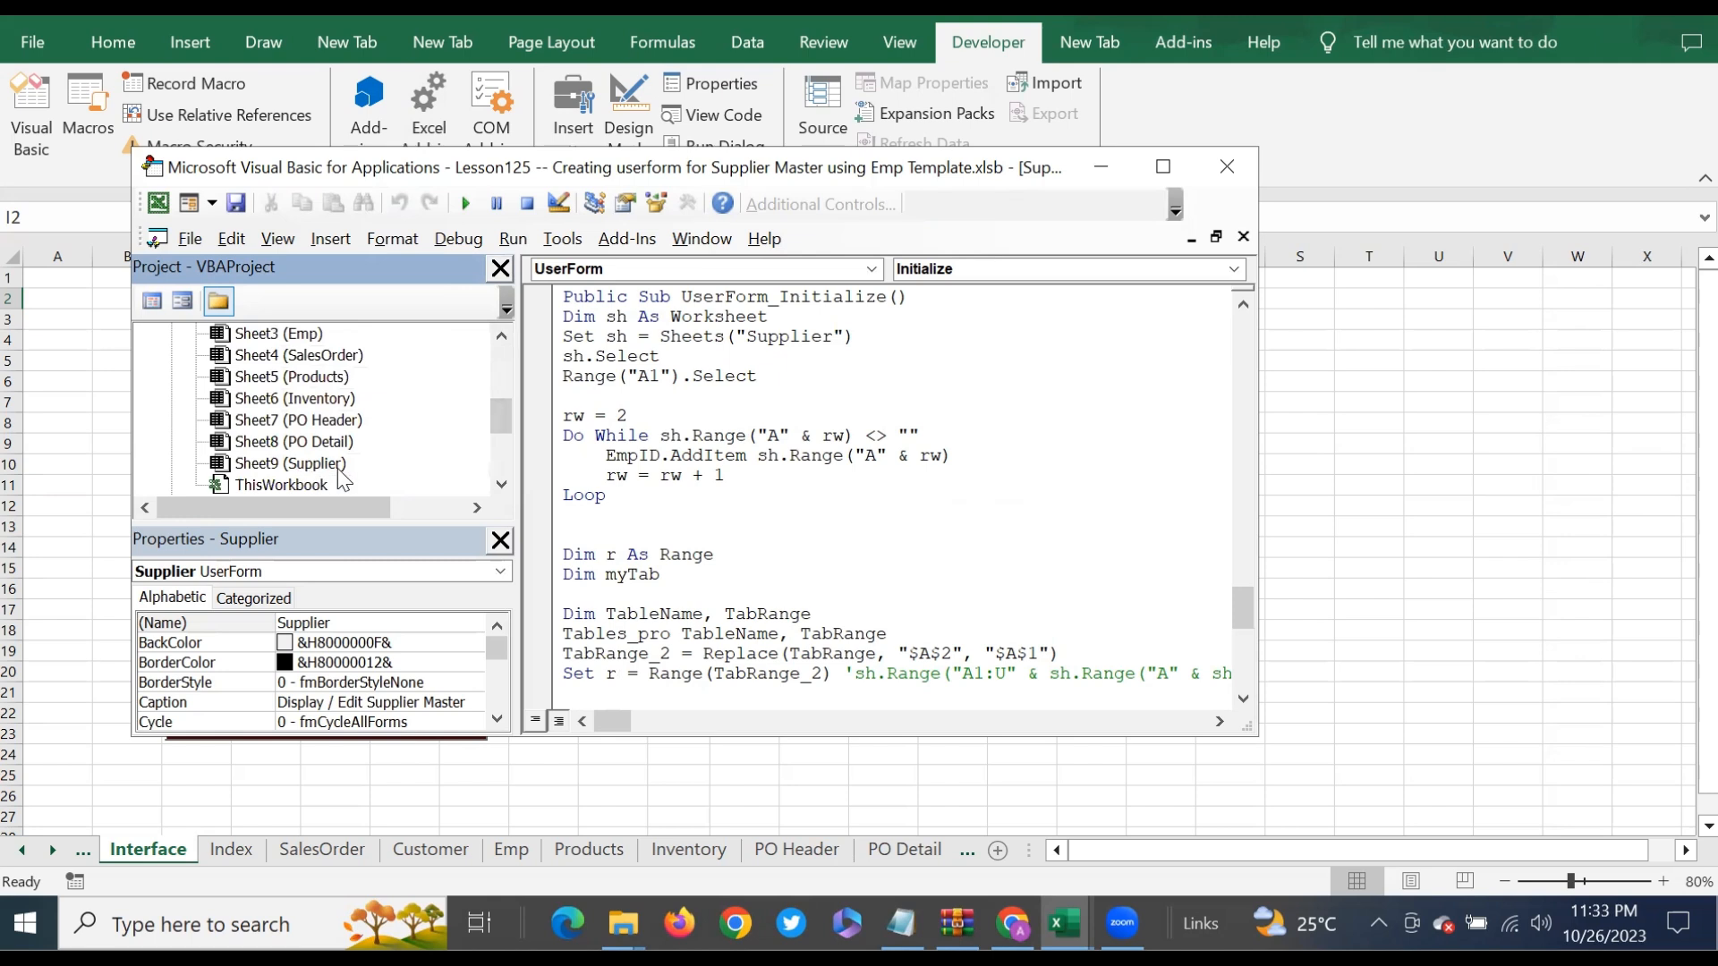
click(839, 340)
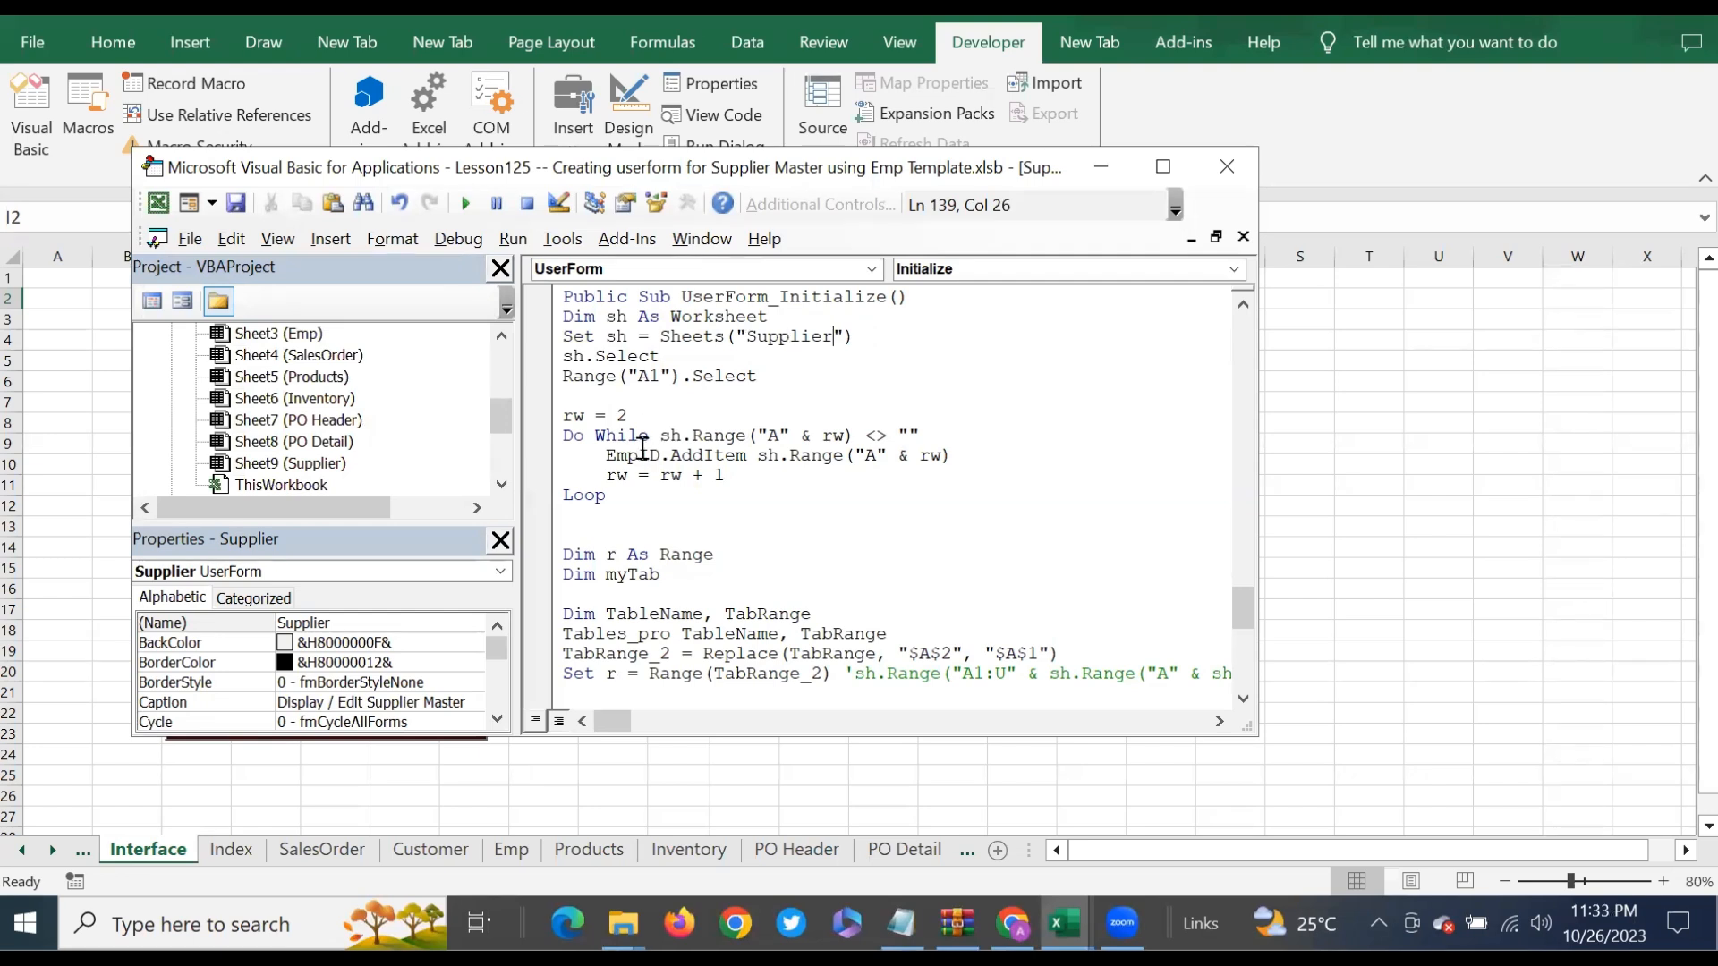
Step: Change the control name in the AddItem line of the UserForm_Initialize loop to SupplierID
drag(638, 456, 606, 456)
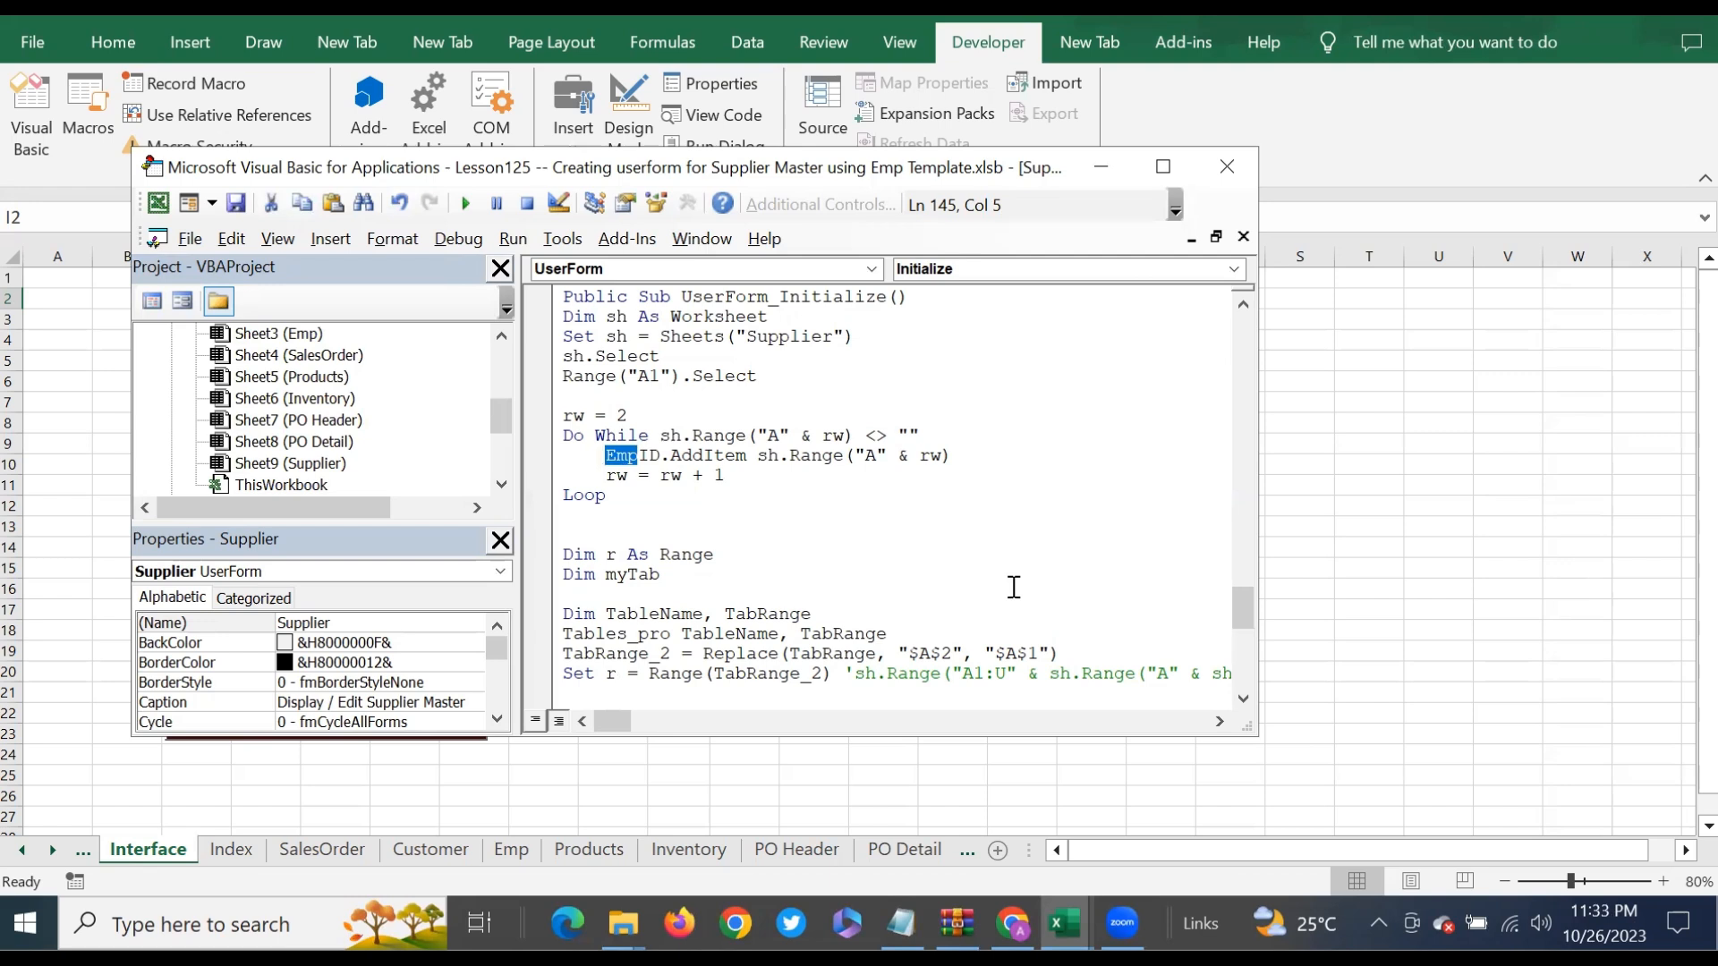
text(Supplier)
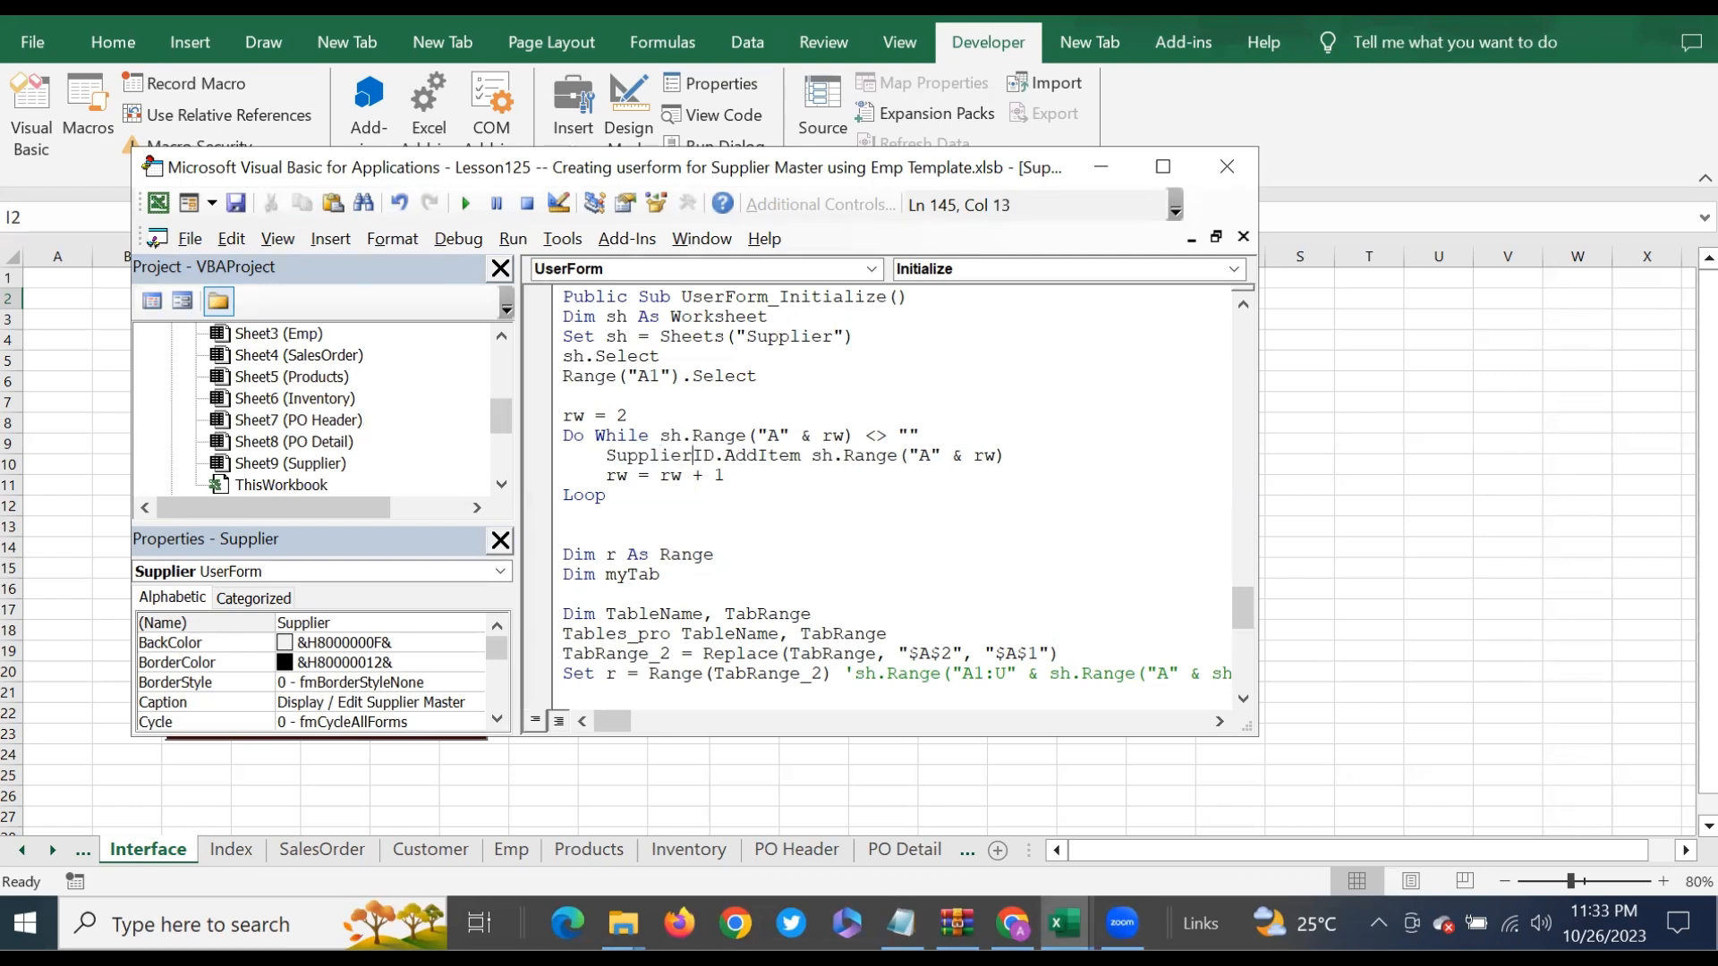
click(680, 494)
click(651, 457)
Step: Change the form reference in the With statement for ListBox1 to Supplier and check the rest of the block
scroll(1246, 696, down, 5)
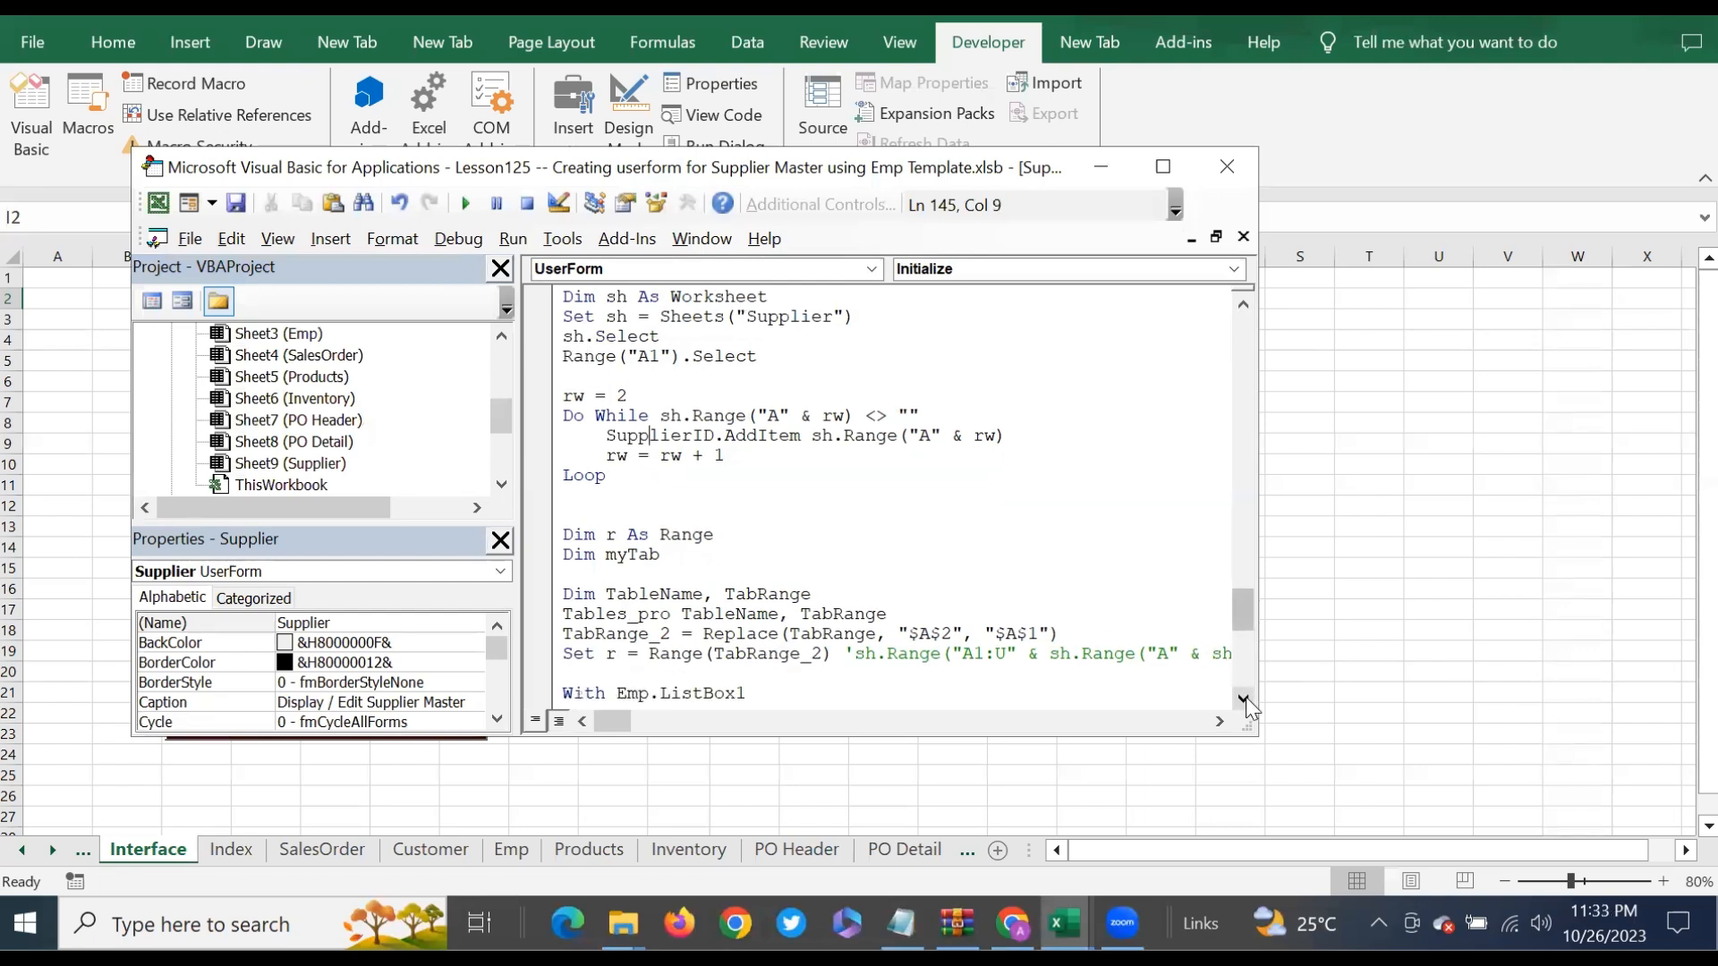
double_click(621, 613)
text(Supplier)
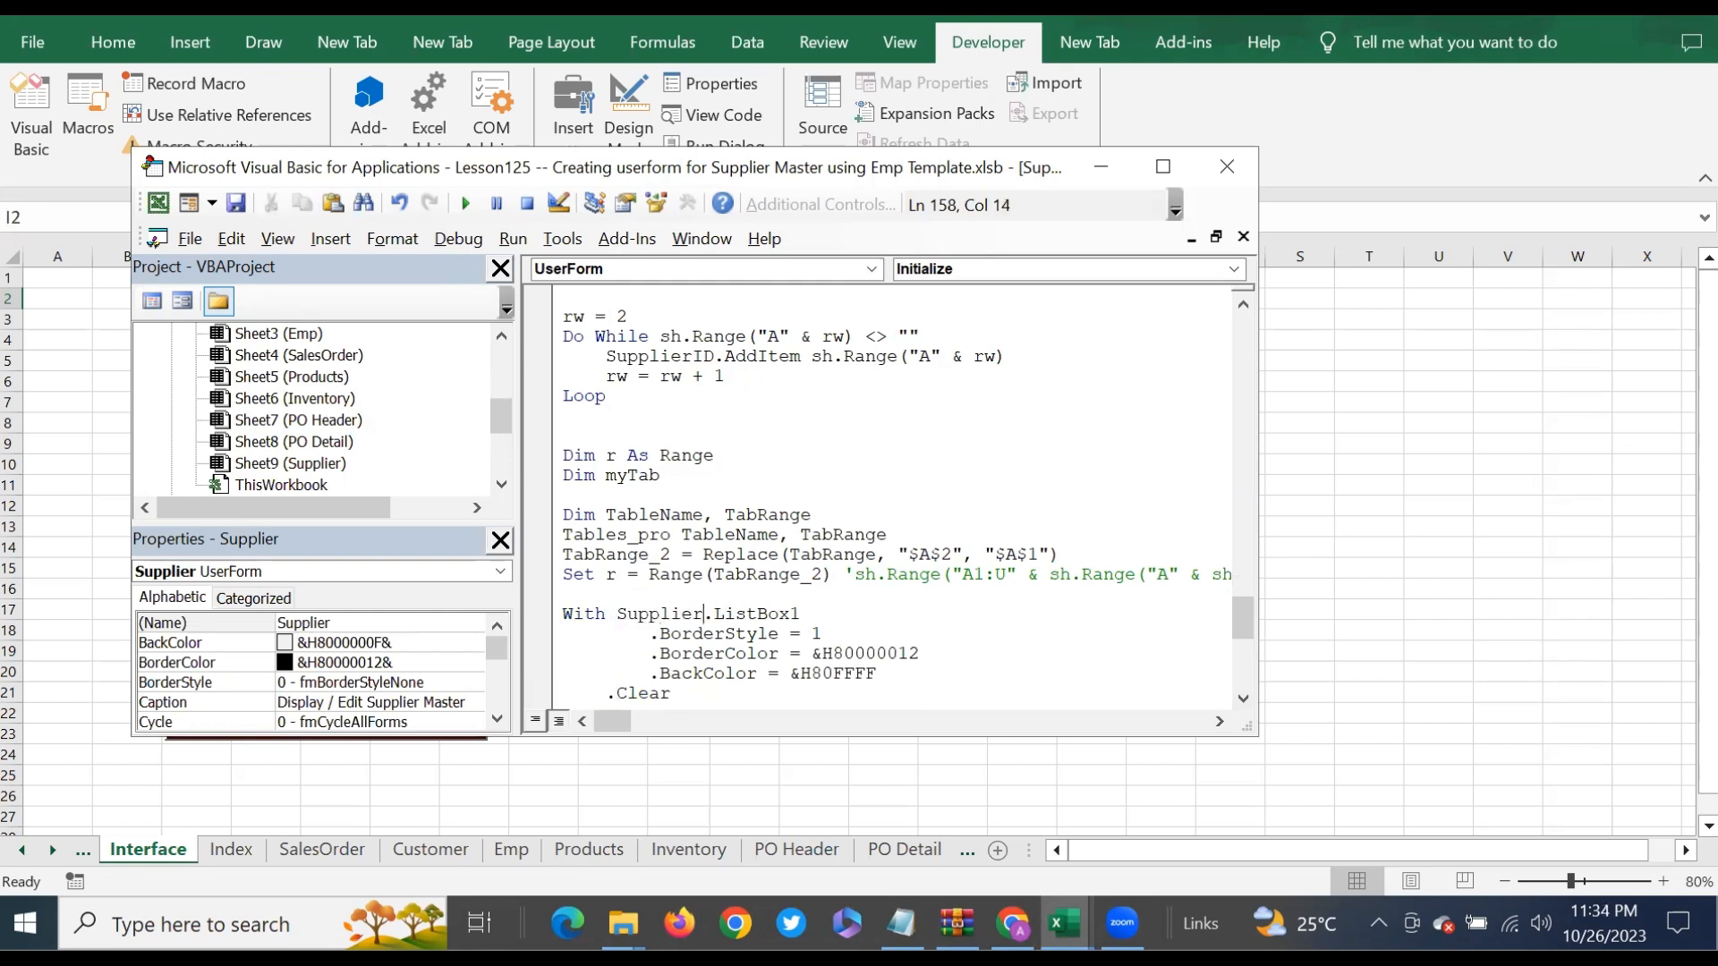
click(1243, 698)
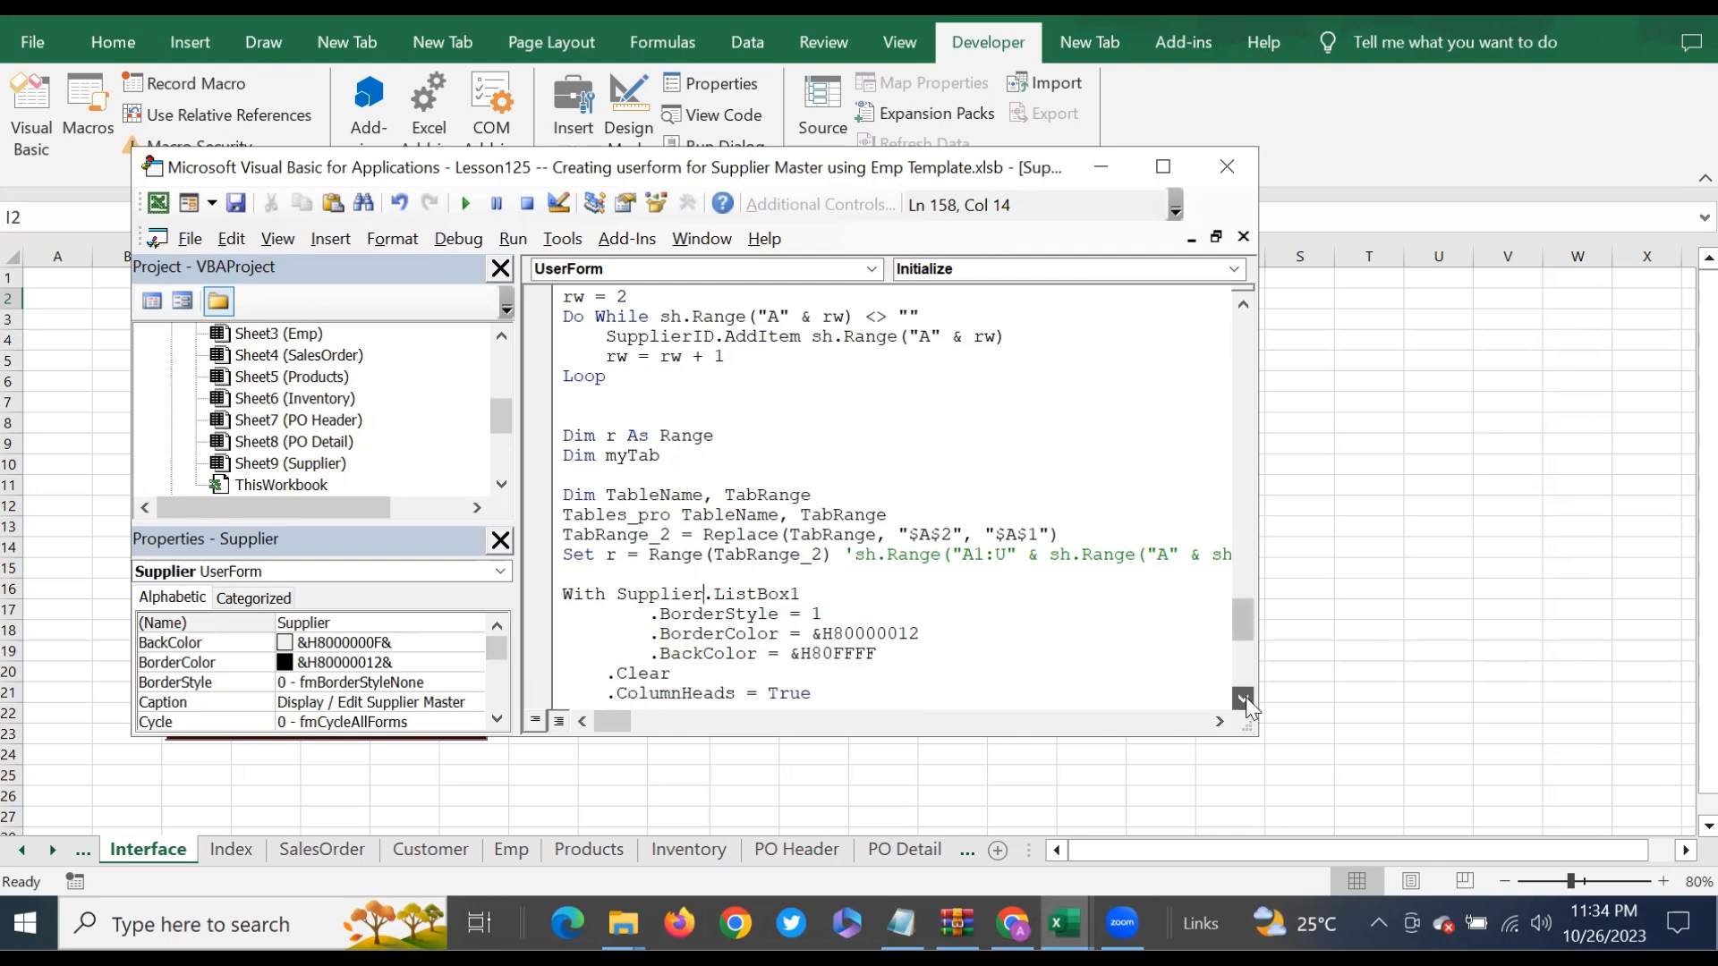
click(1246, 697)
click(911, 556)
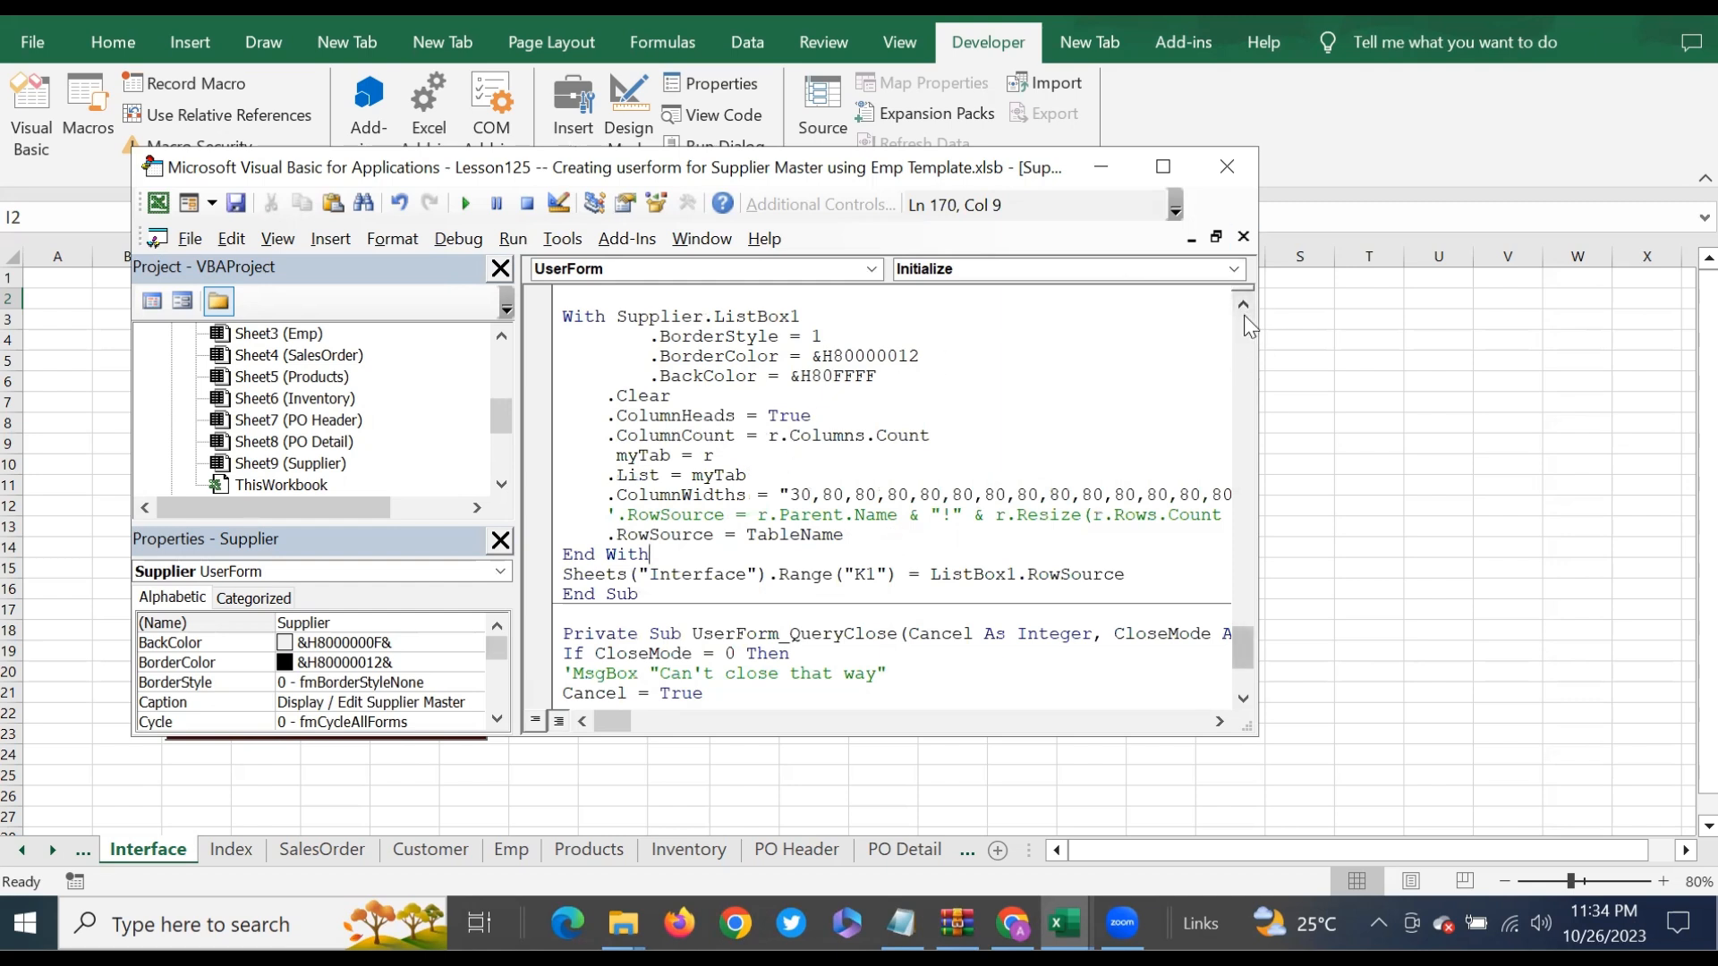
Step: Check the name of the Supplier ID combo box in the Supplier form's design view and close the VBA editor
click(500, 463)
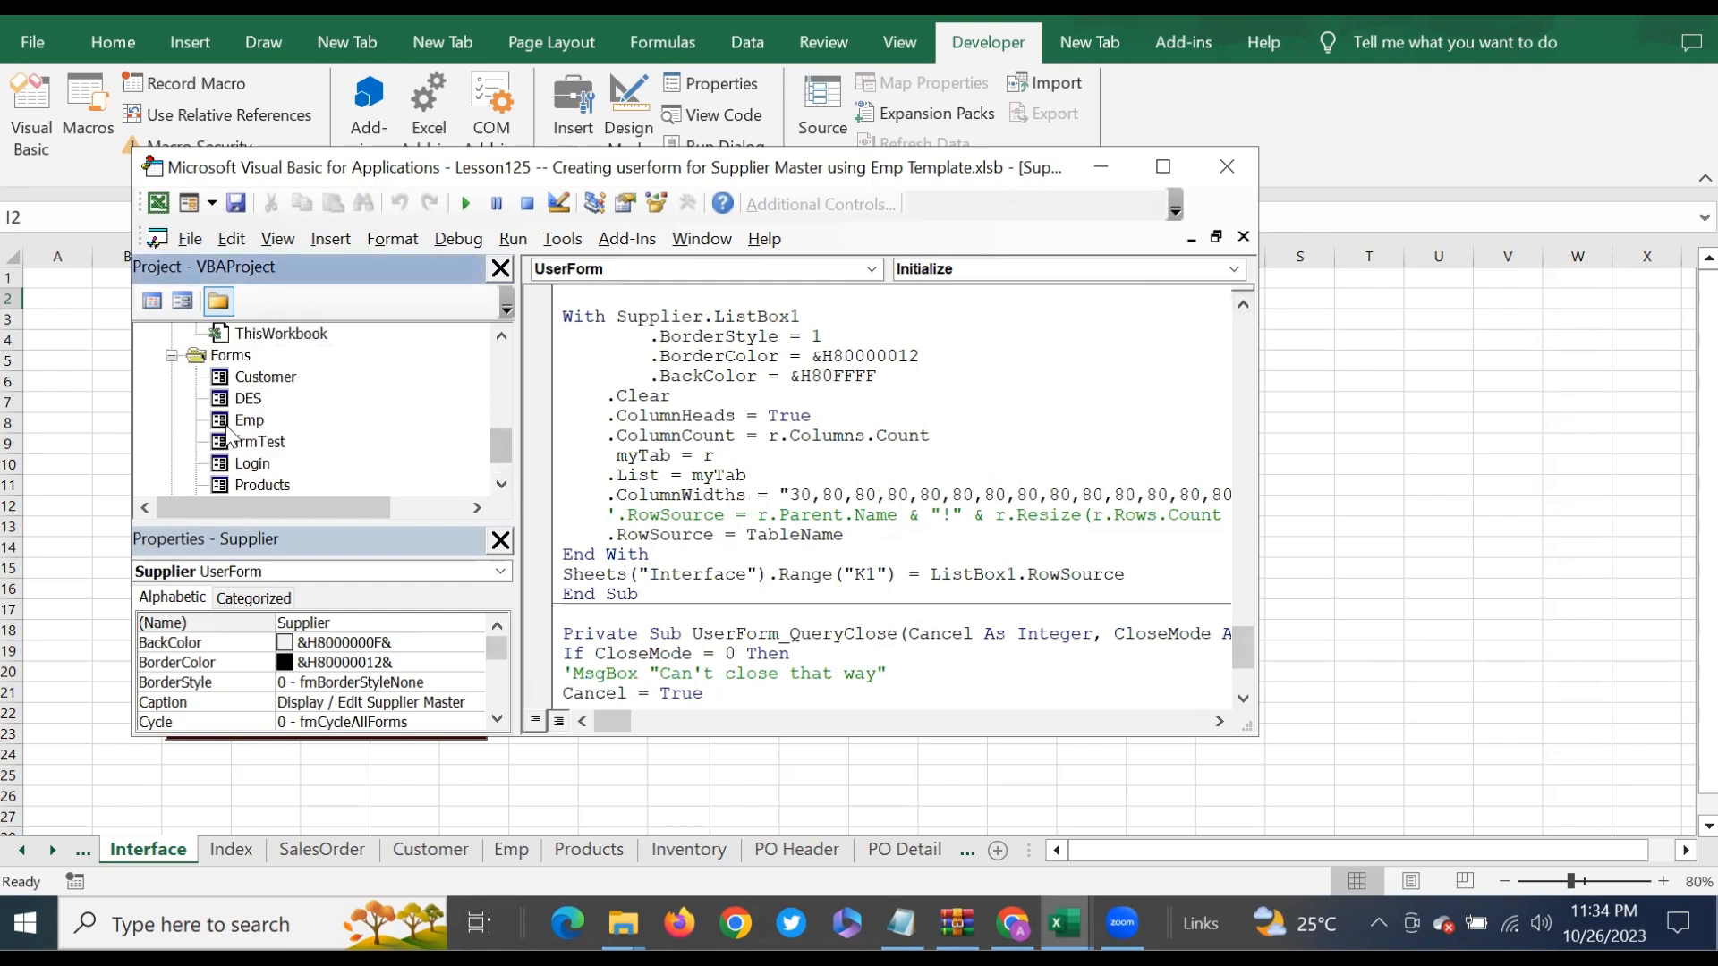
scroll(229, 434, down, 2)
double_click(222, 463)
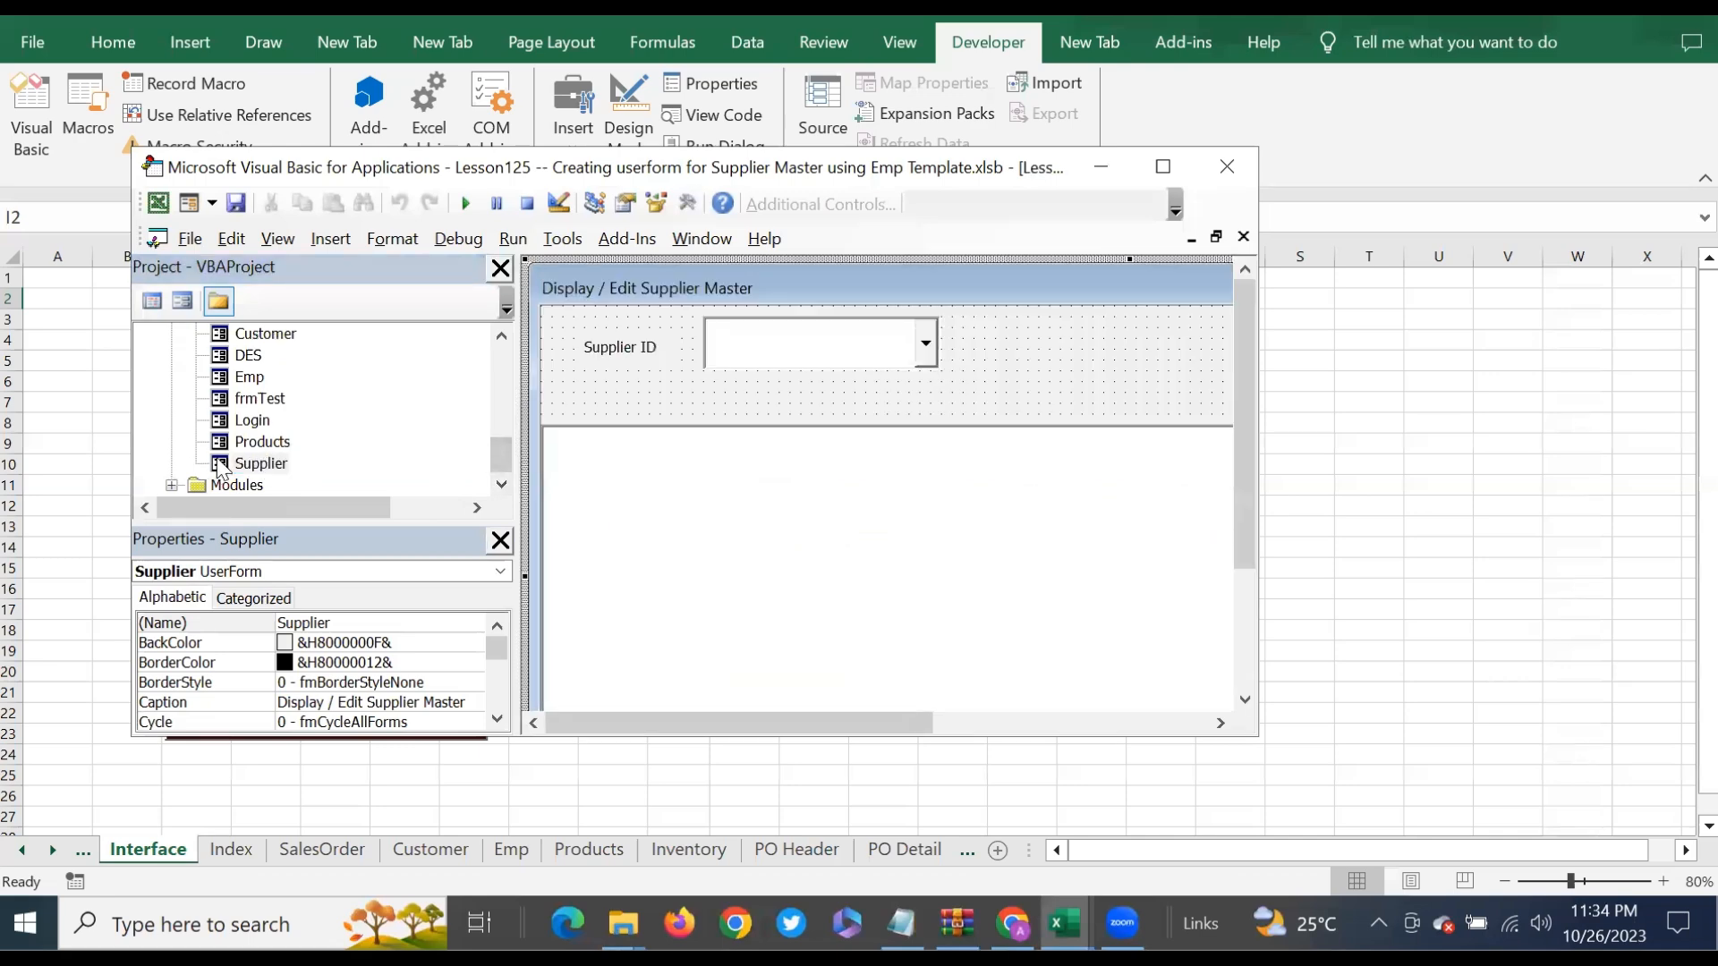
click(769, 349)
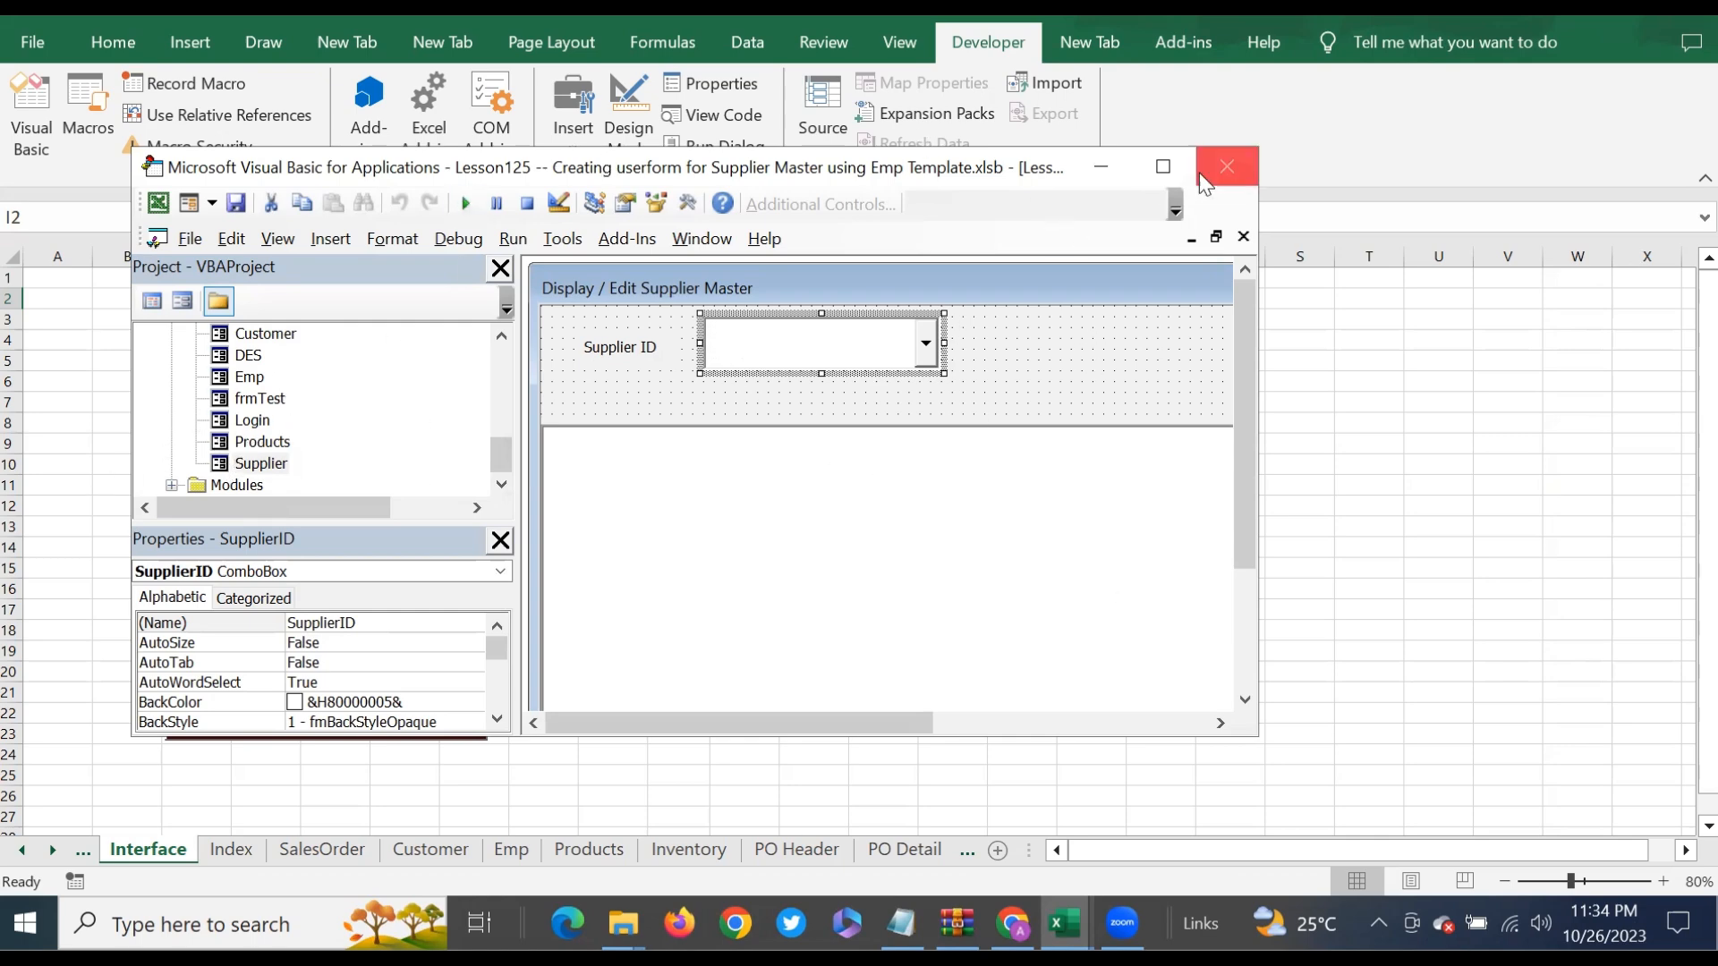
click(1226, 167)
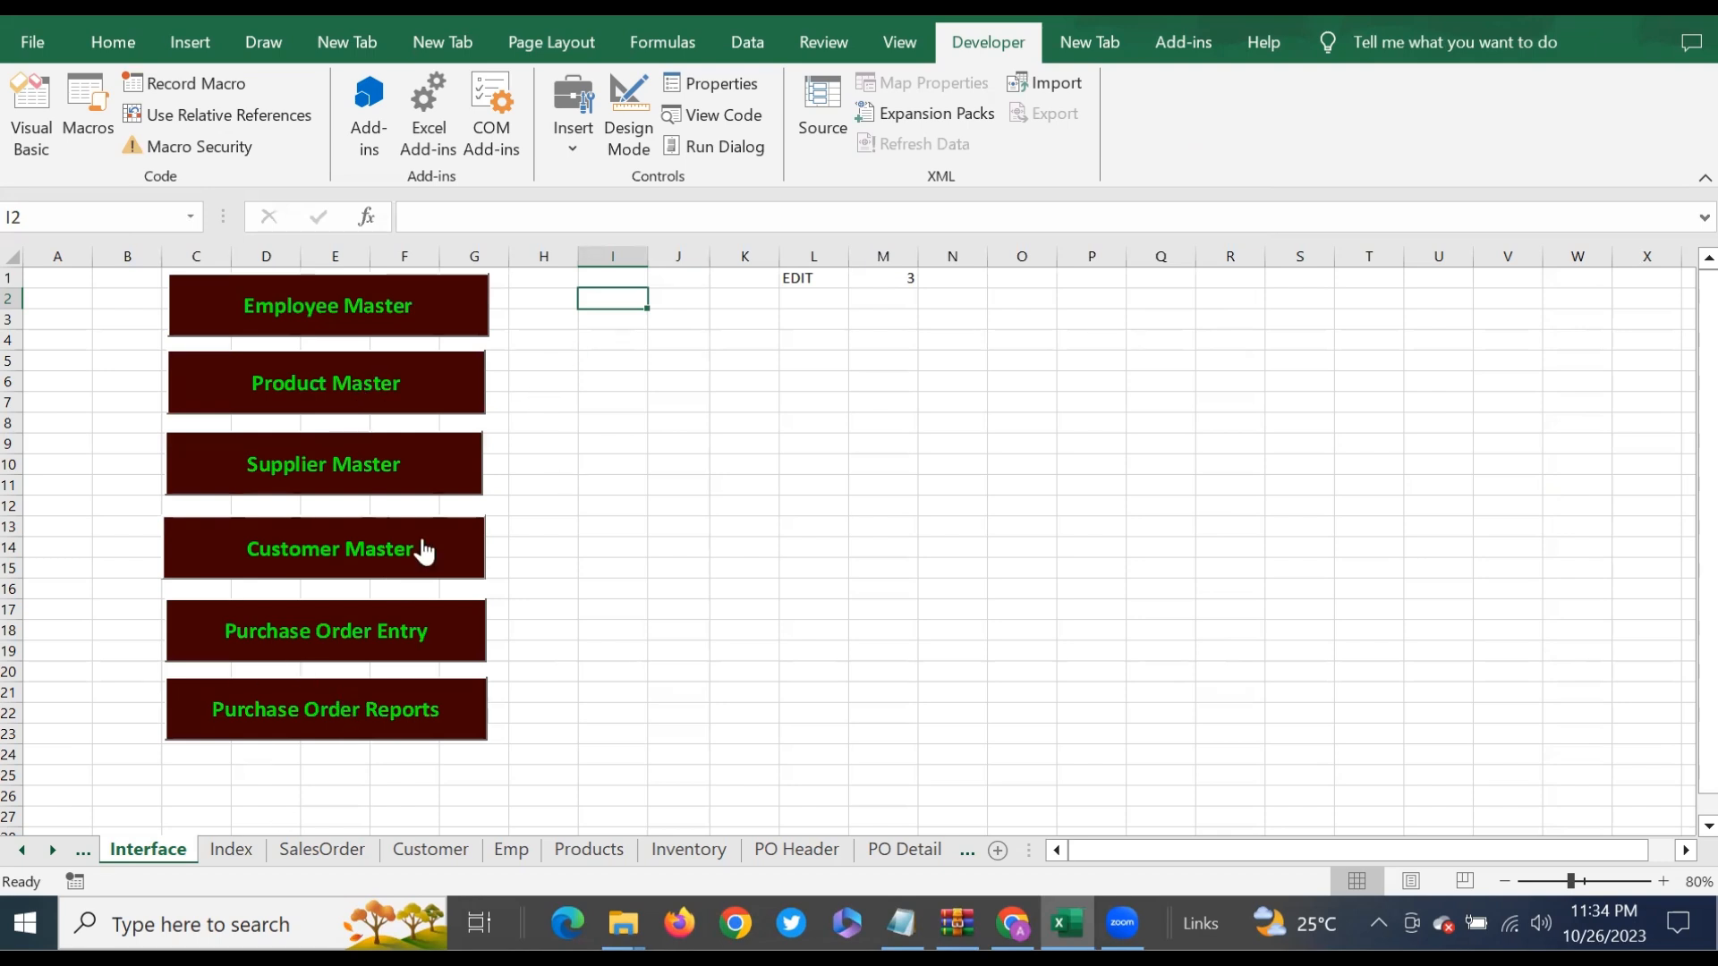
Step: View and close the Employee Master form for comparison, and open the Supplier Master form to try its Supplier ID list
click(323, 314)
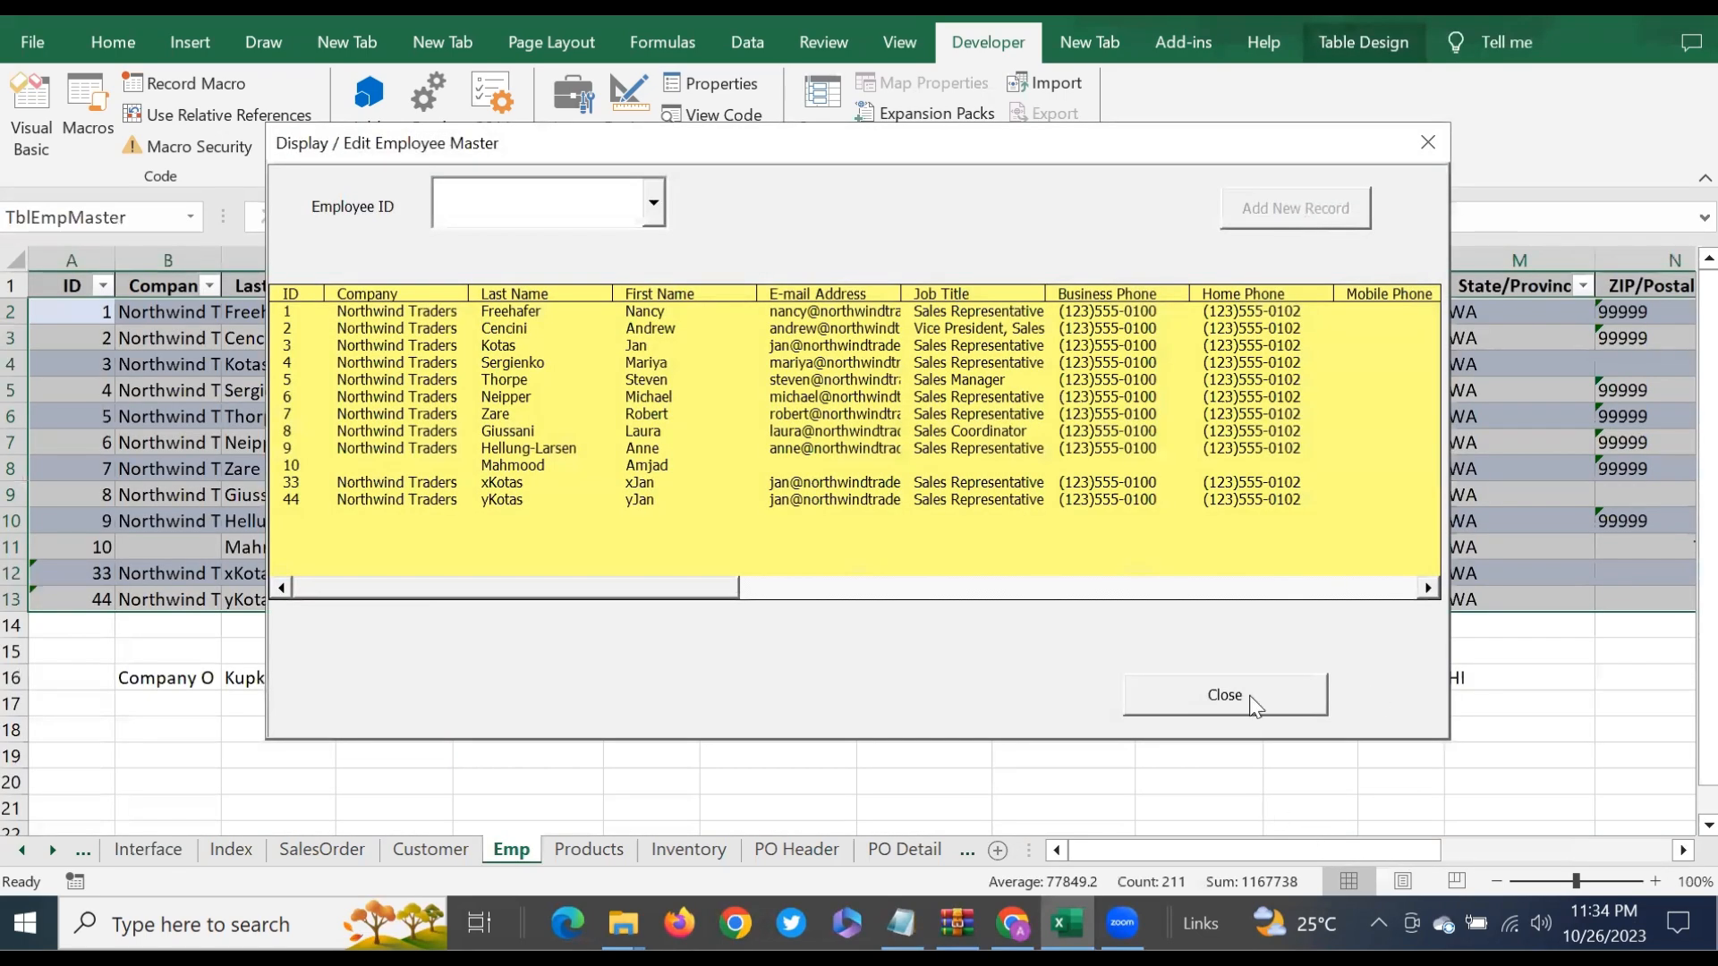
click(1225, 695)
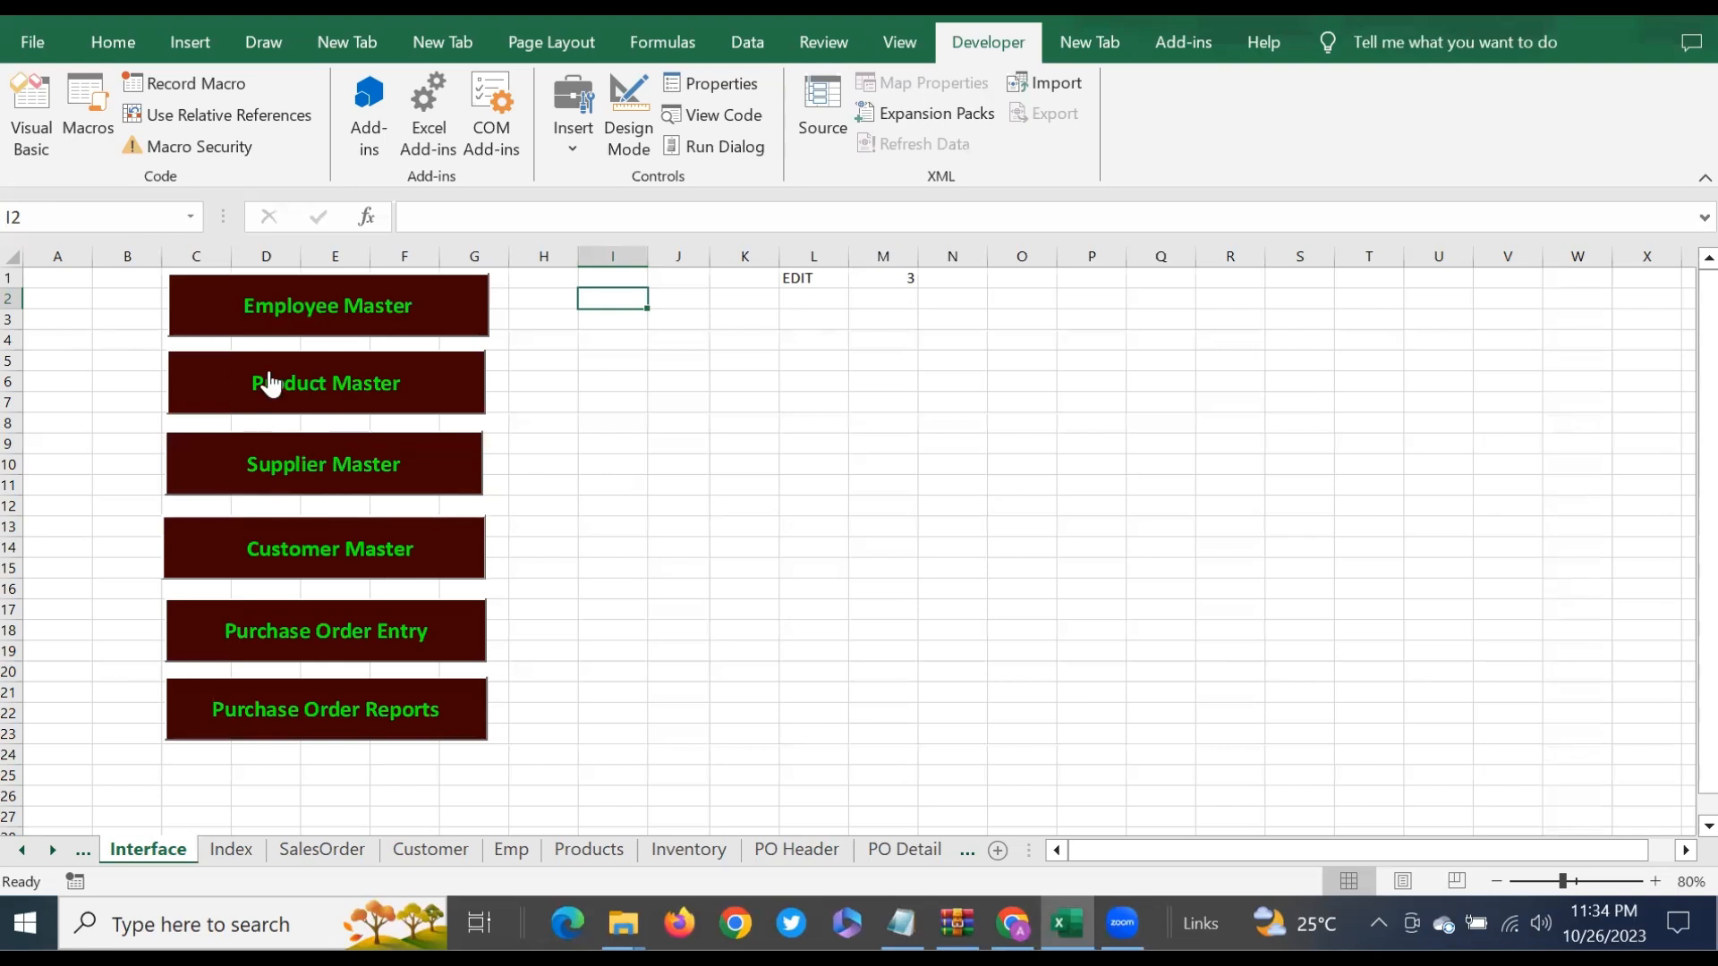
click(350, 469)
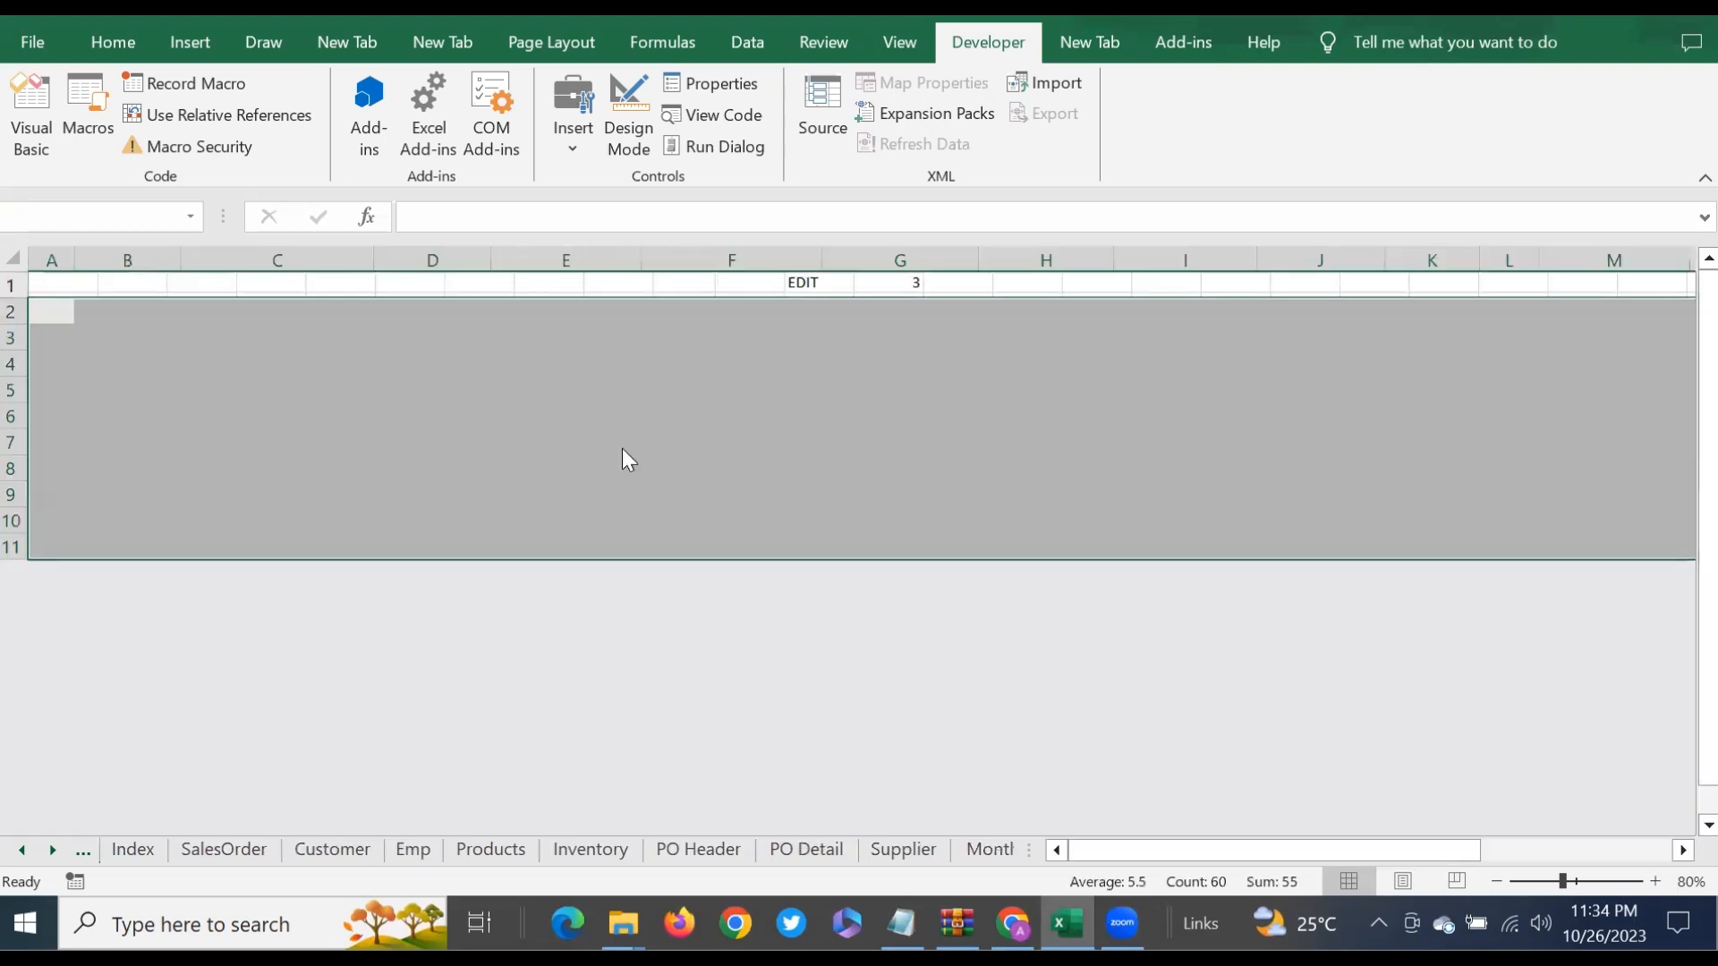
click(654, 204)
click(656, 206)
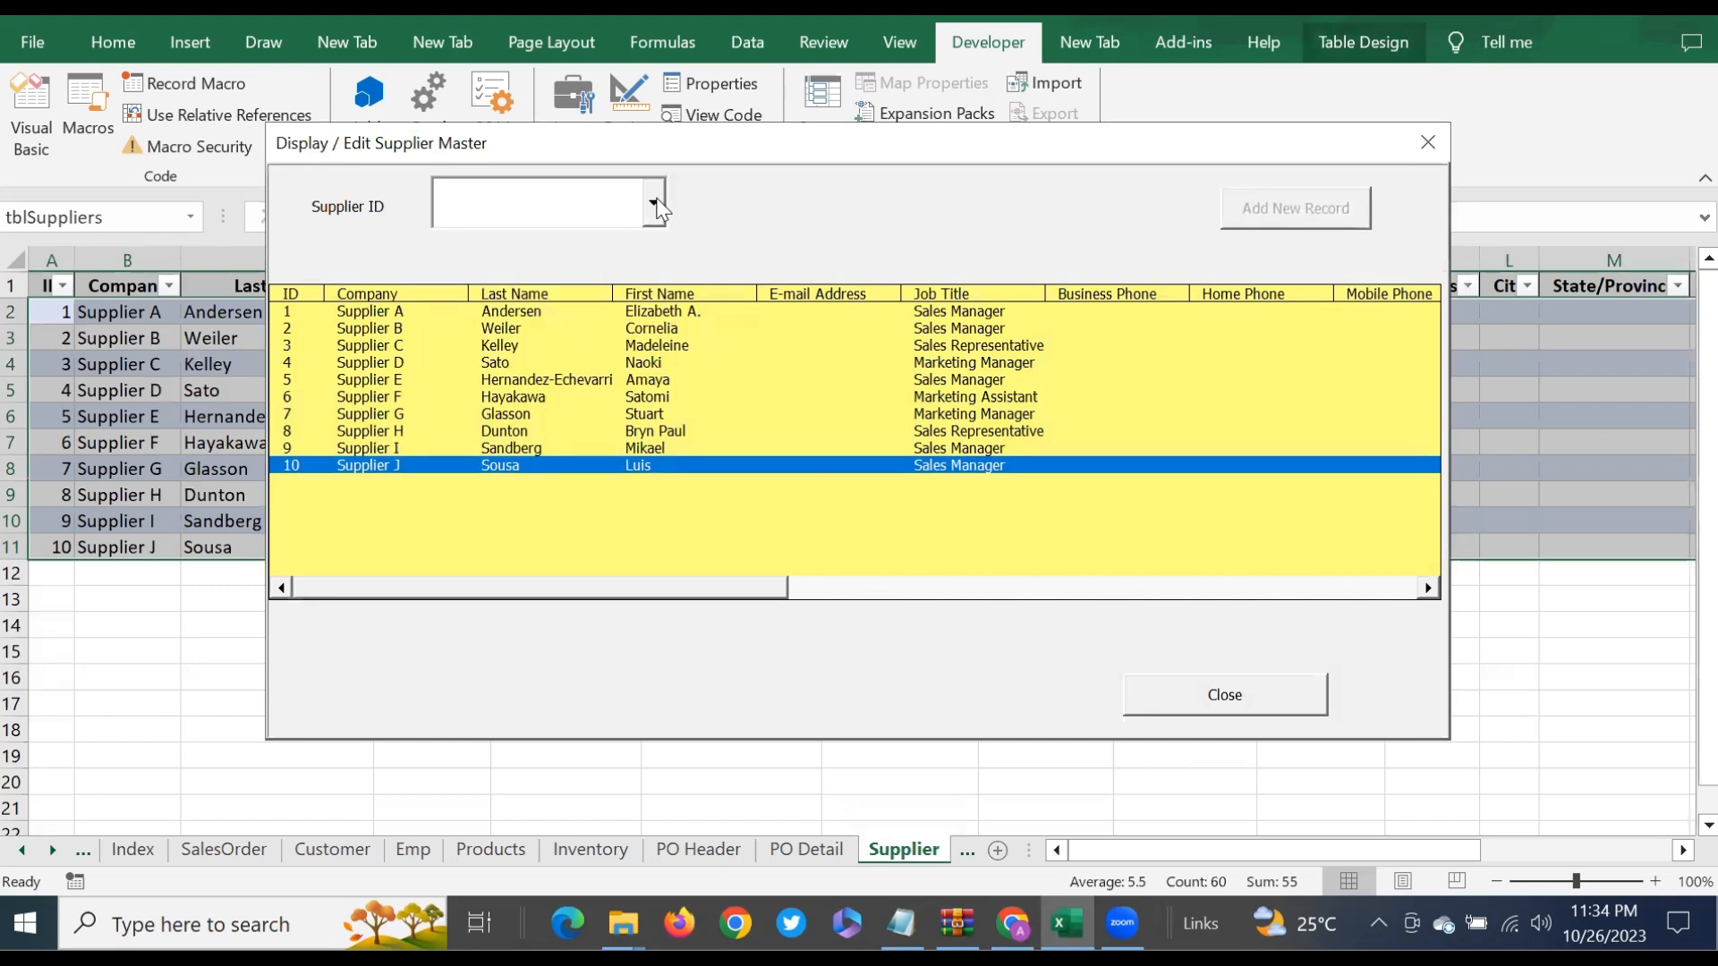
Step: Test the Supplier Master list by selecting Supplier E, Supplier J and Supplier A and viewing its columns through IsValid, and close the form
click(367, 380)
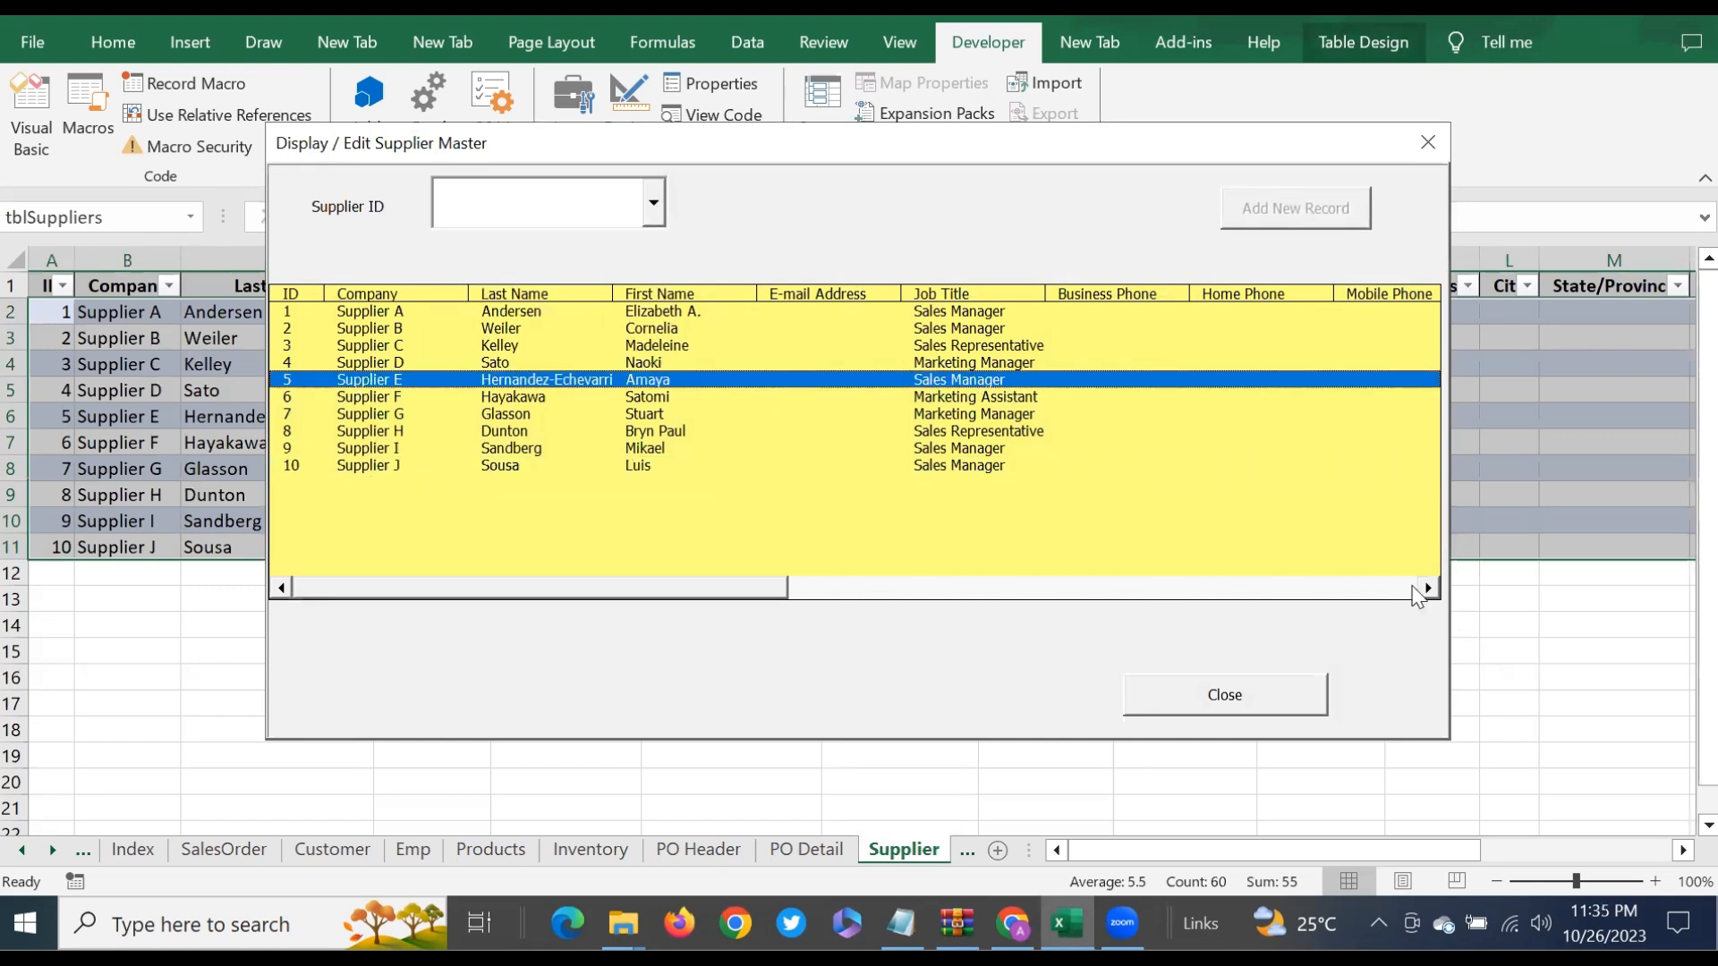
drag(738, 590, 1455, 589)
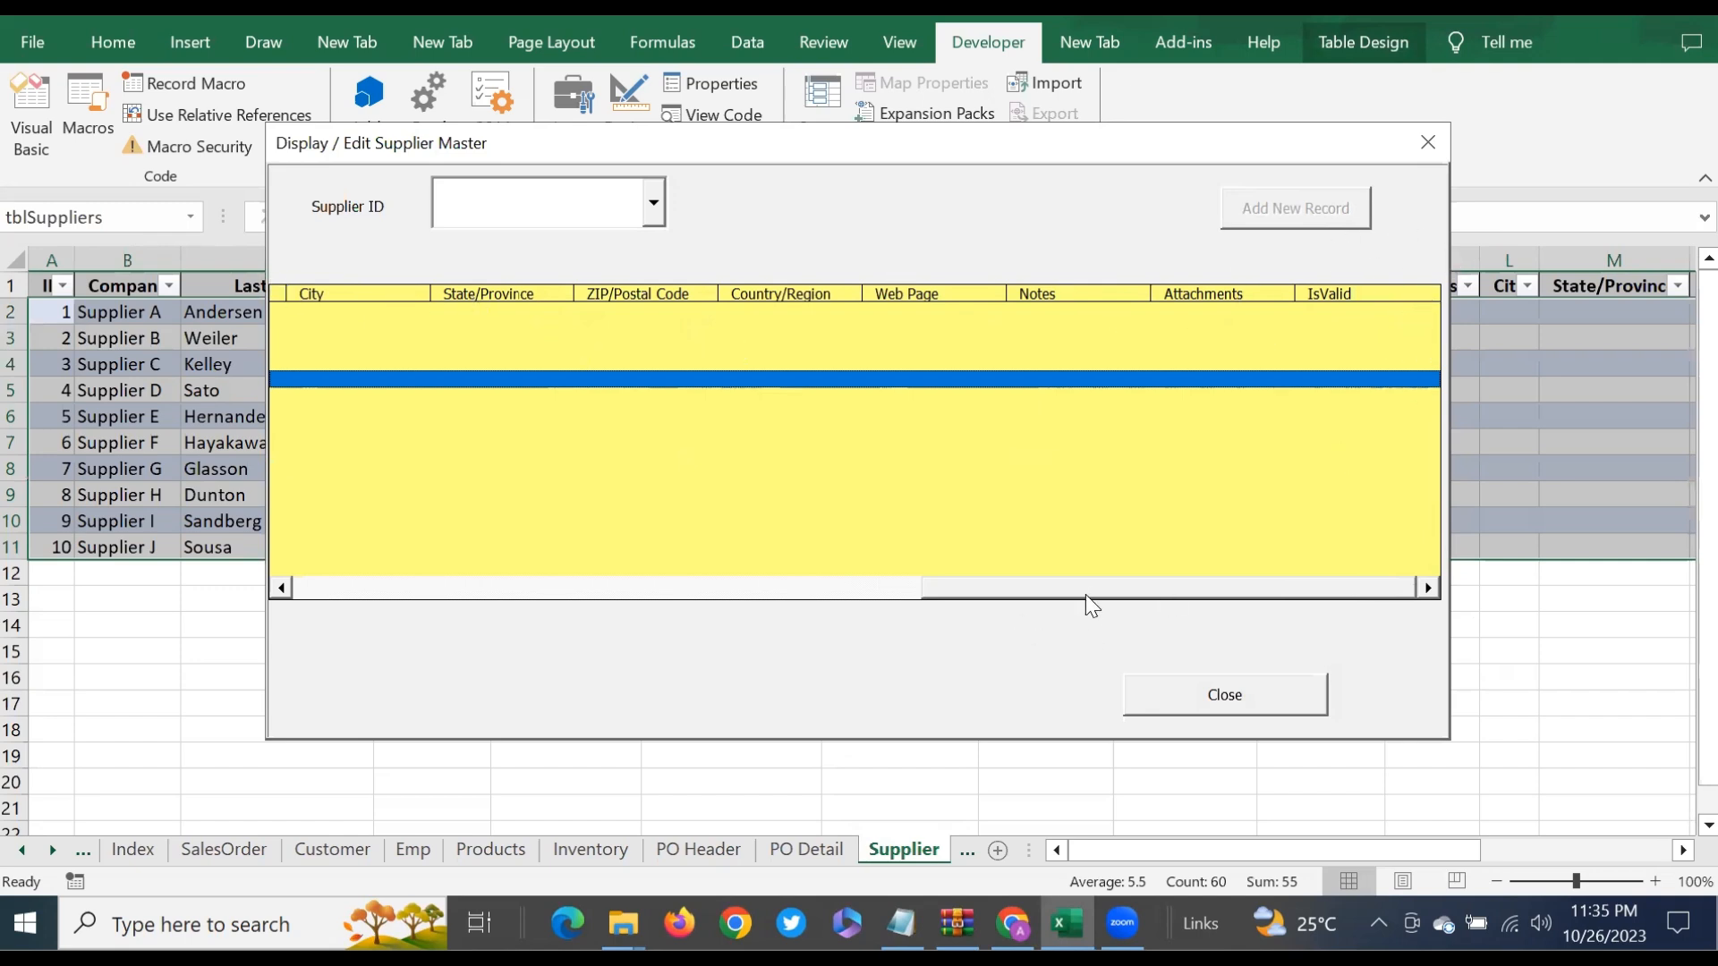
drag(1073, 588, 448, 588)
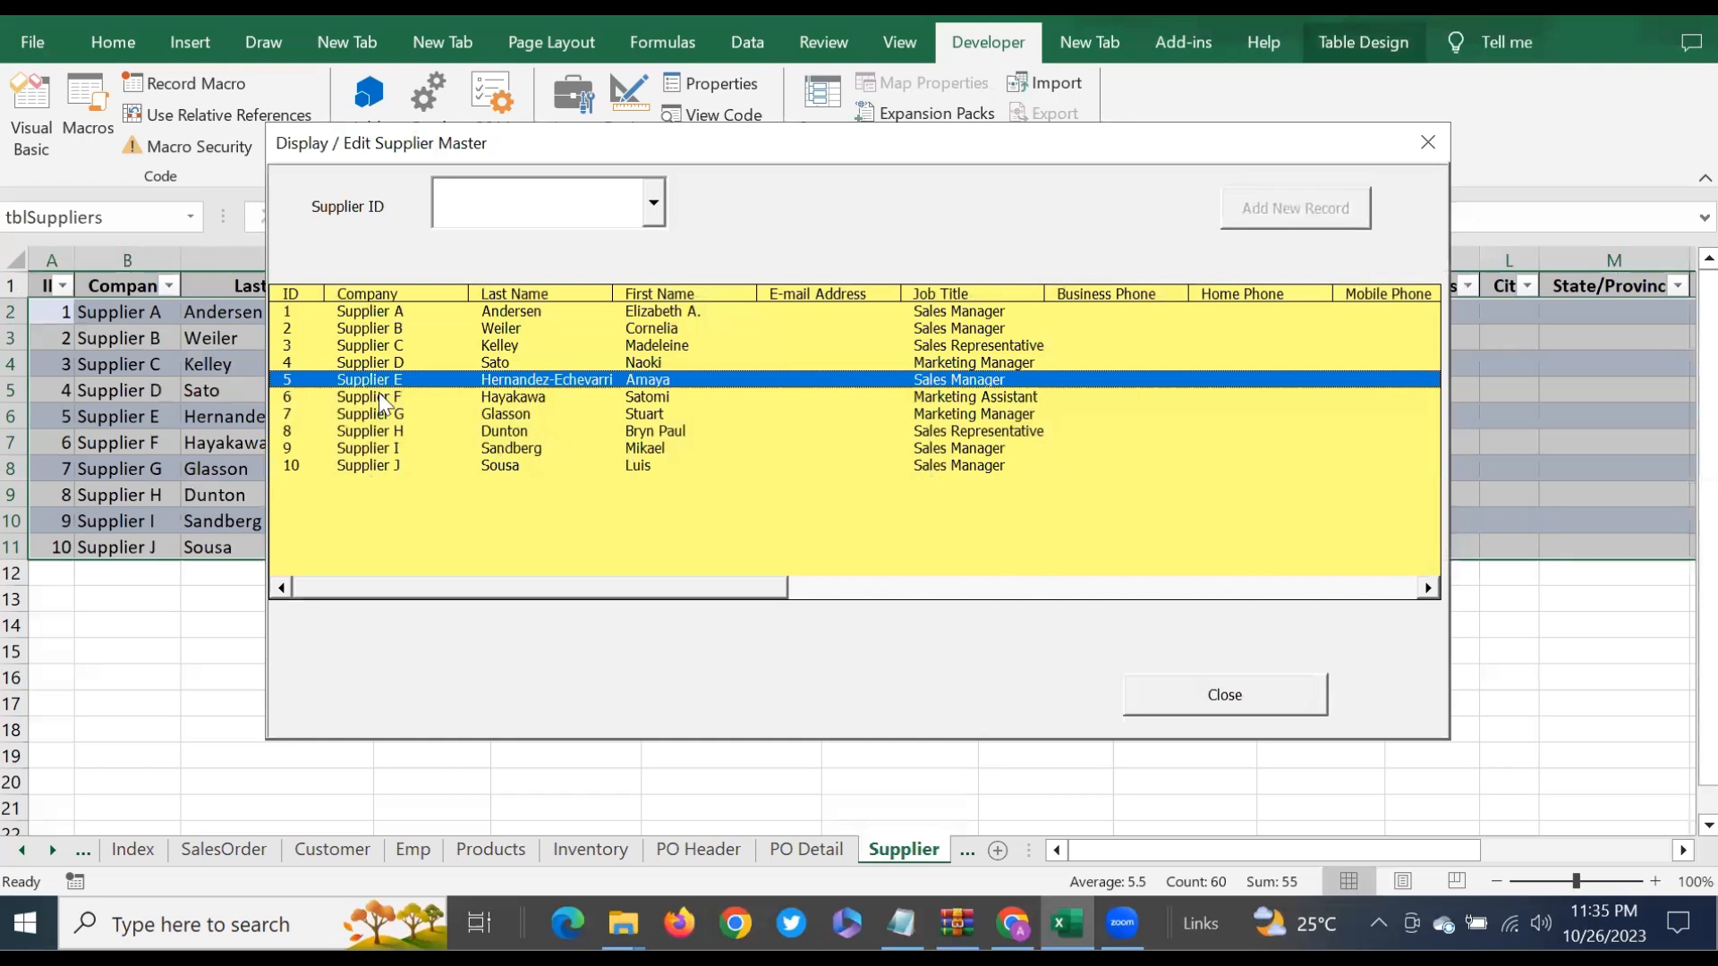
click(363, 468)
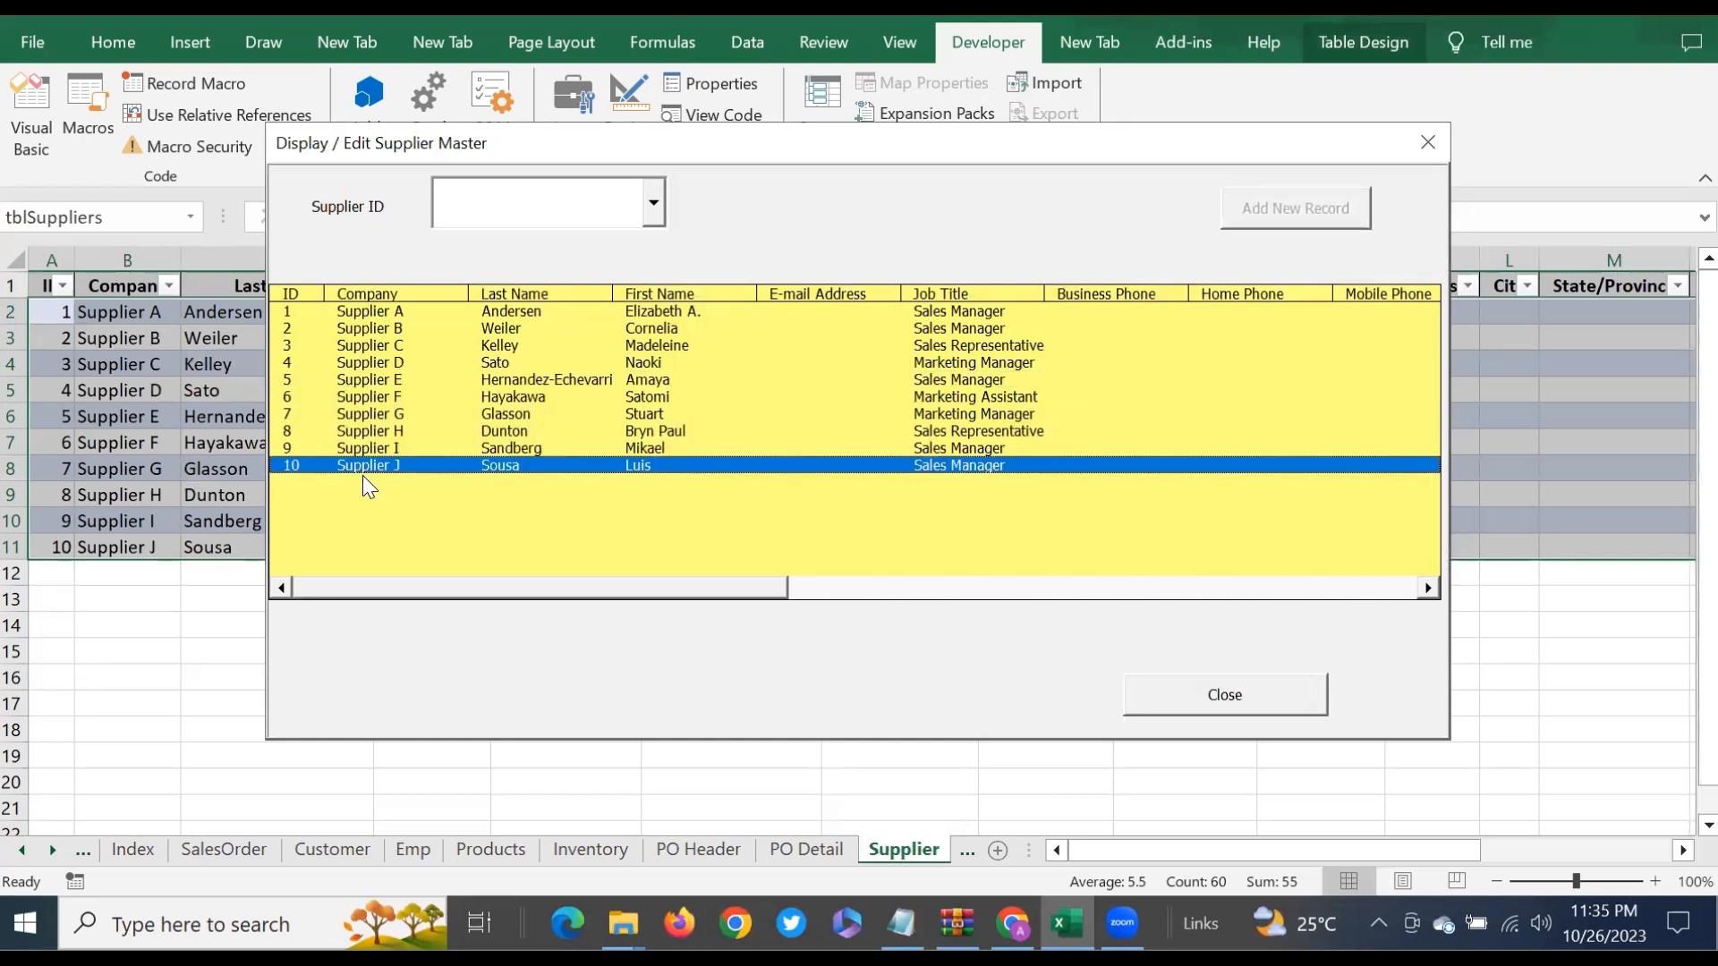
click(1401, 590)
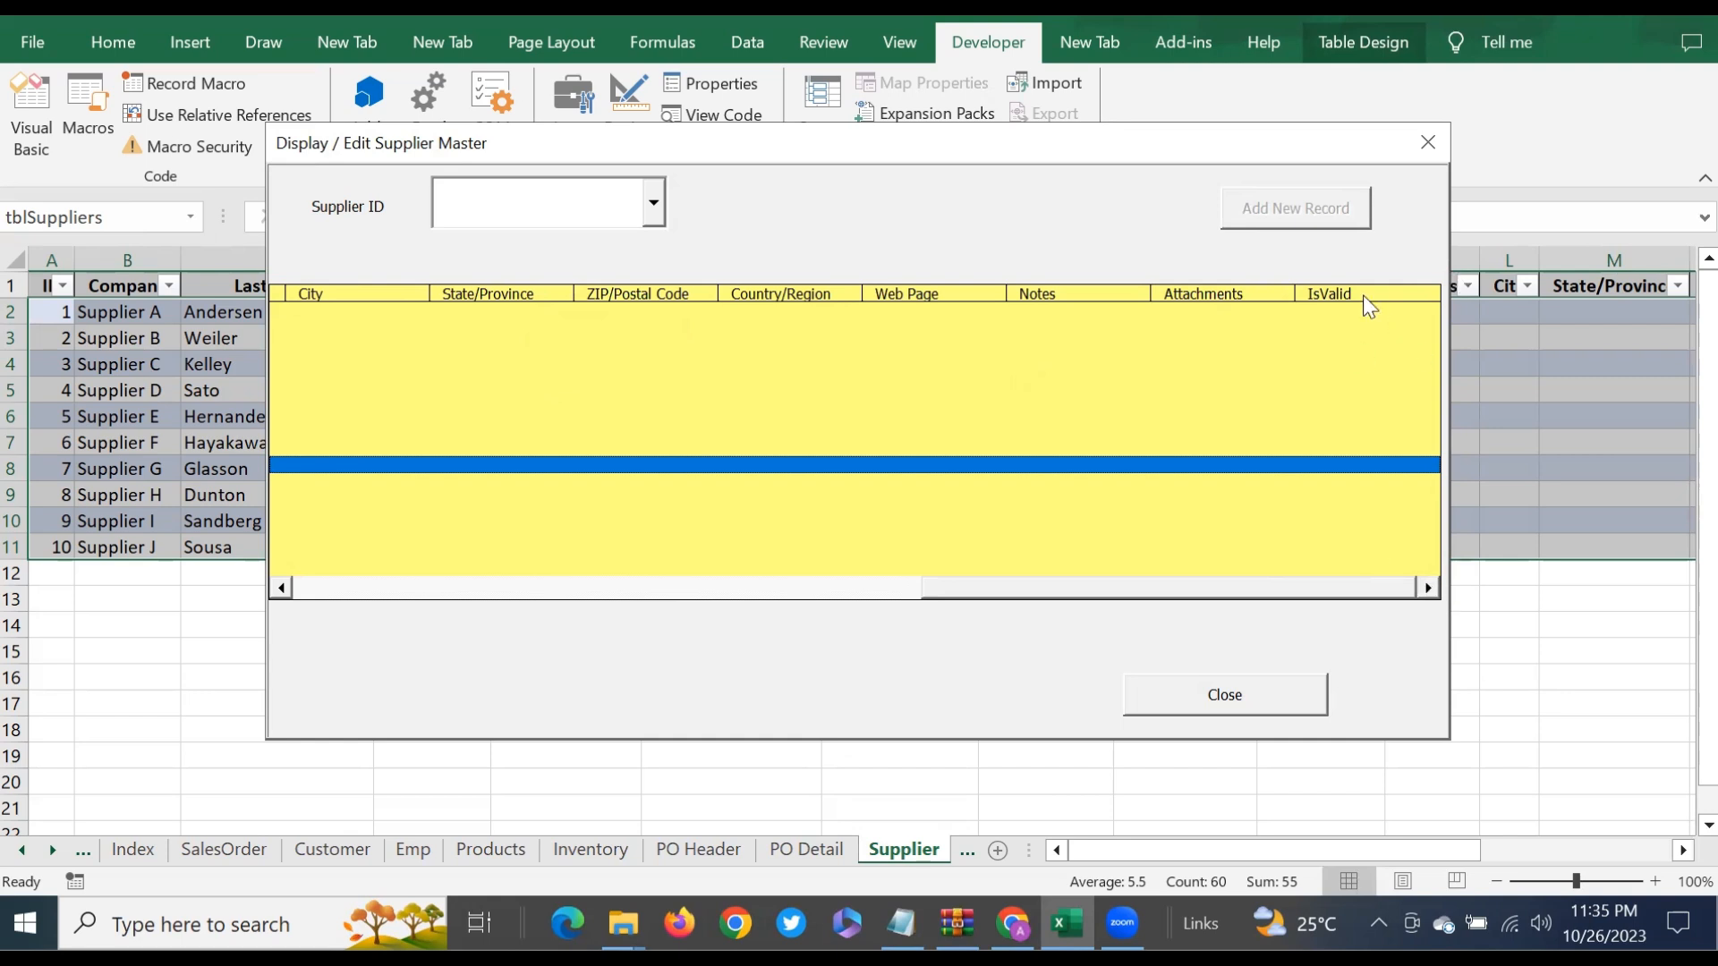
drag(999, 593, 287, 573)
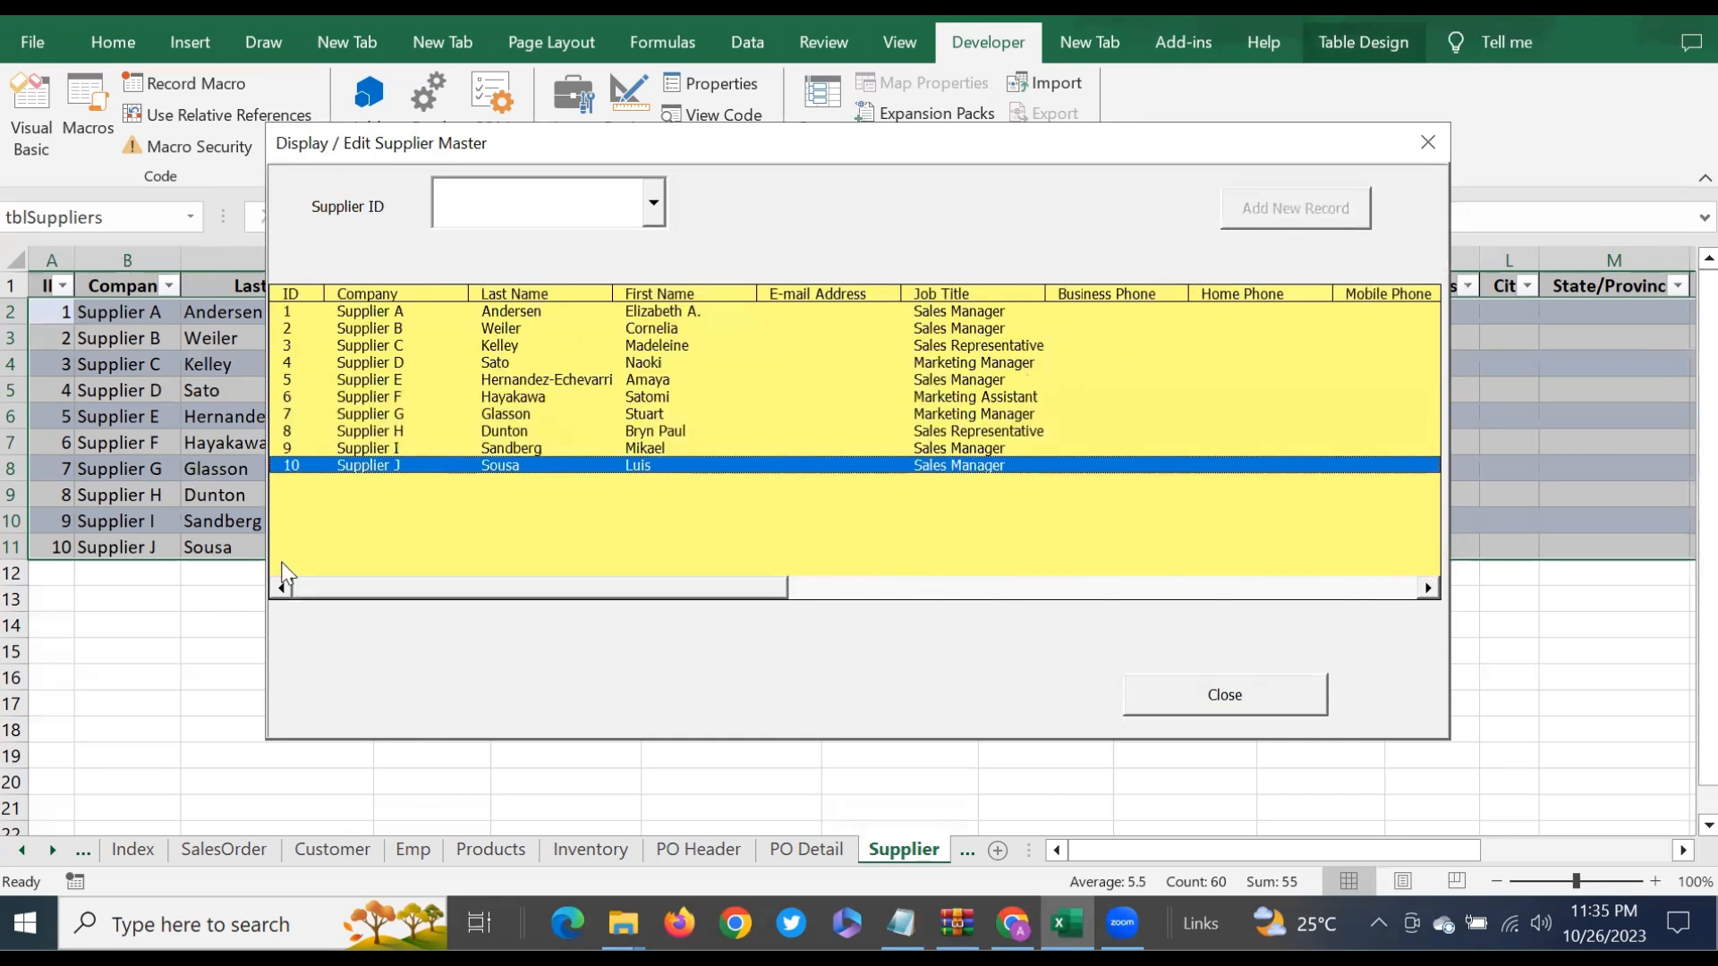
click(386, 313)
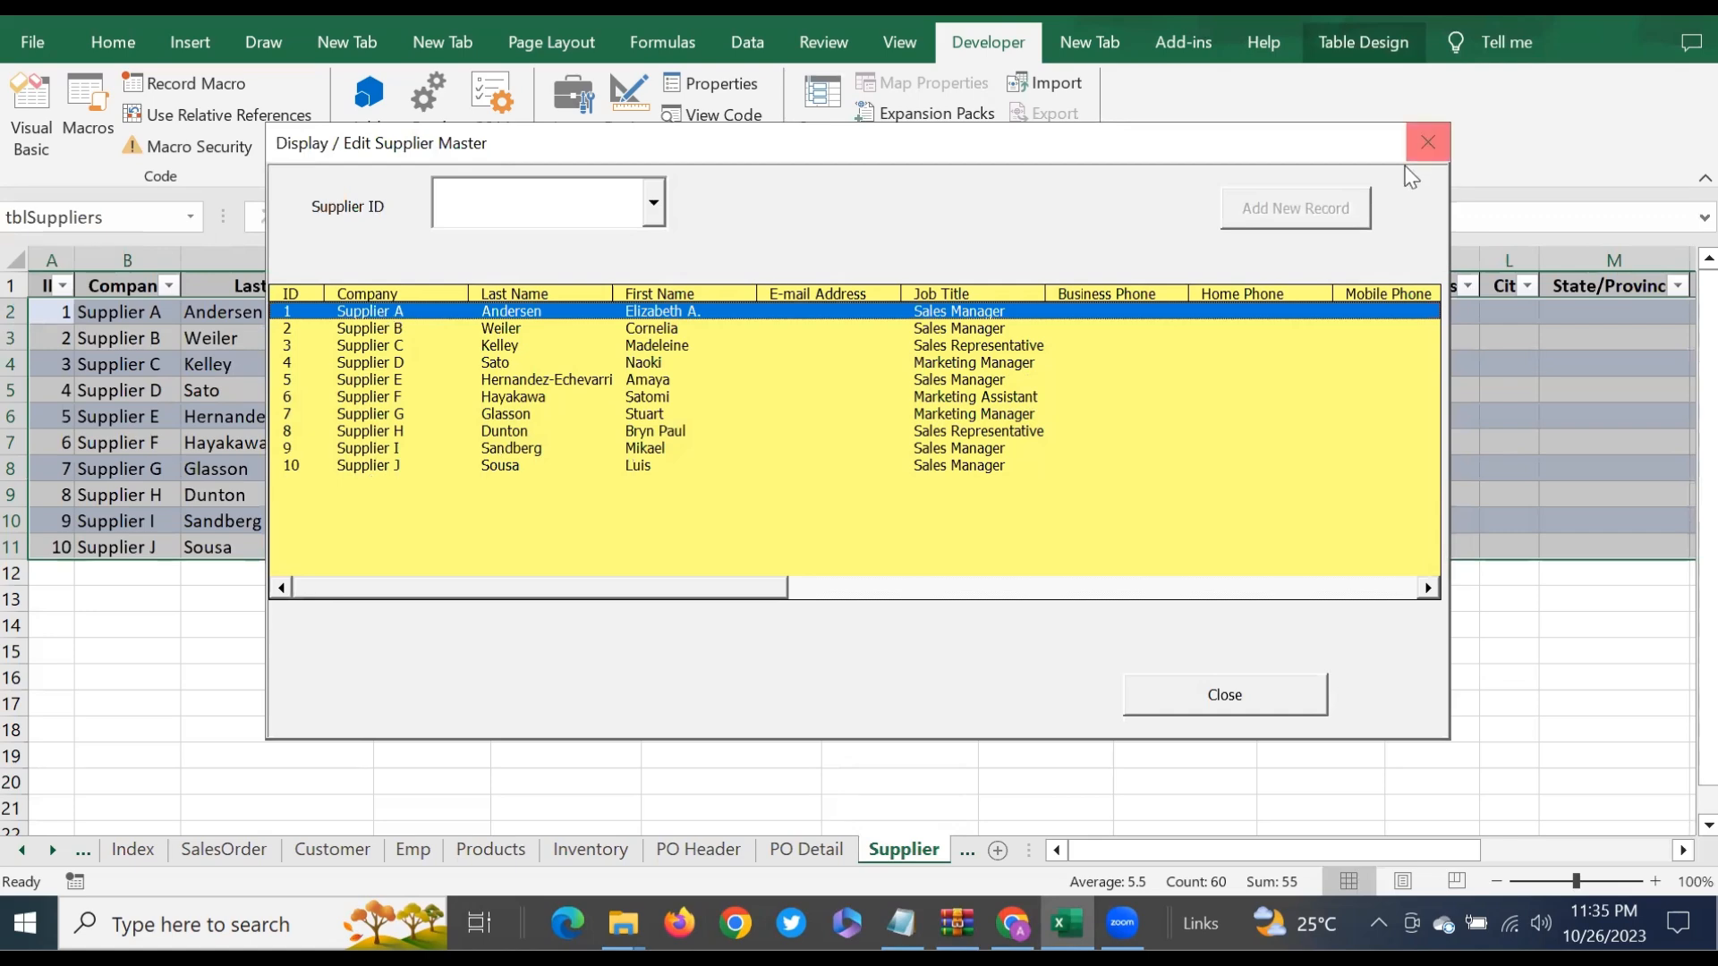
click(1277, 694)
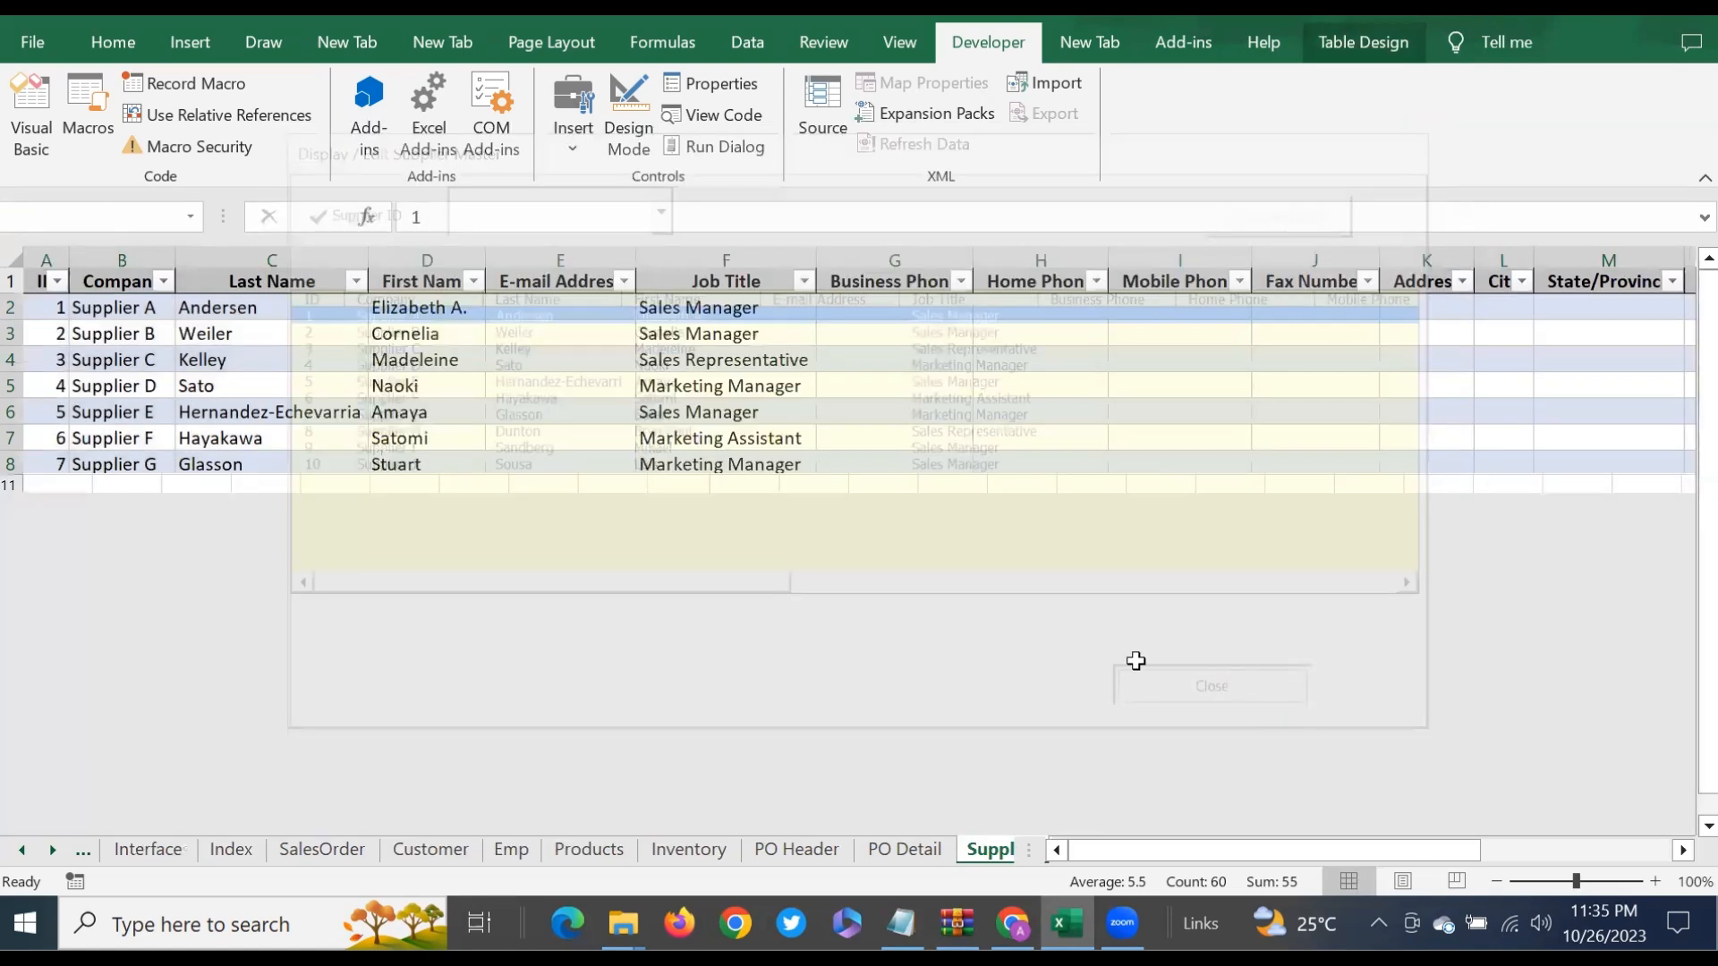